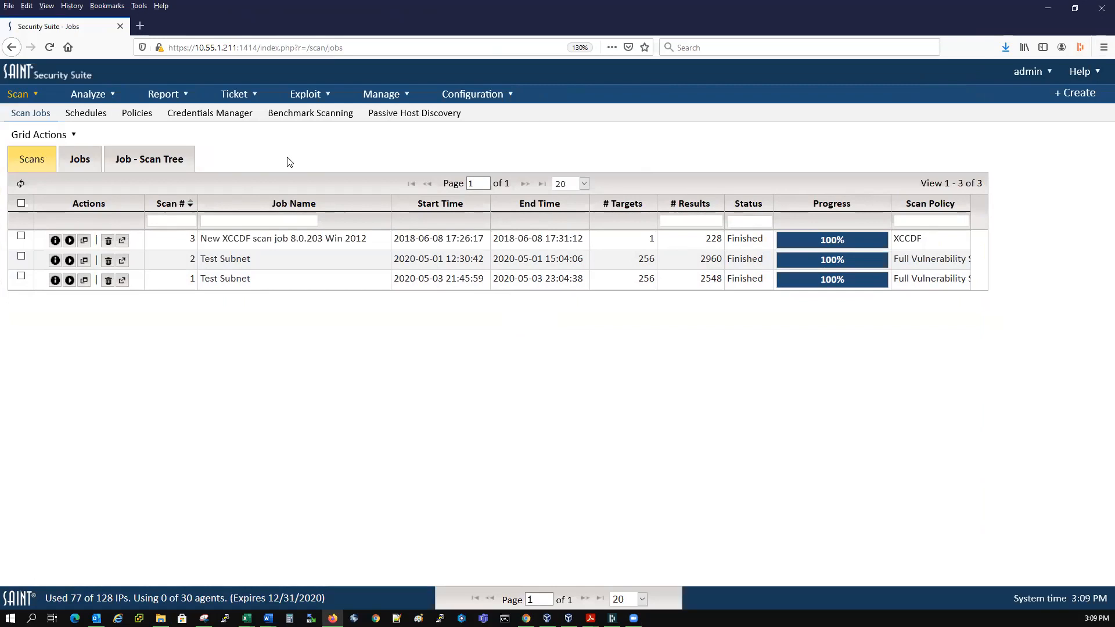
Open the analysis results of scan 2, the Test Subnet job started on 2020-05-01.
{"action": "left_click", "coordinate": [264, 260]}
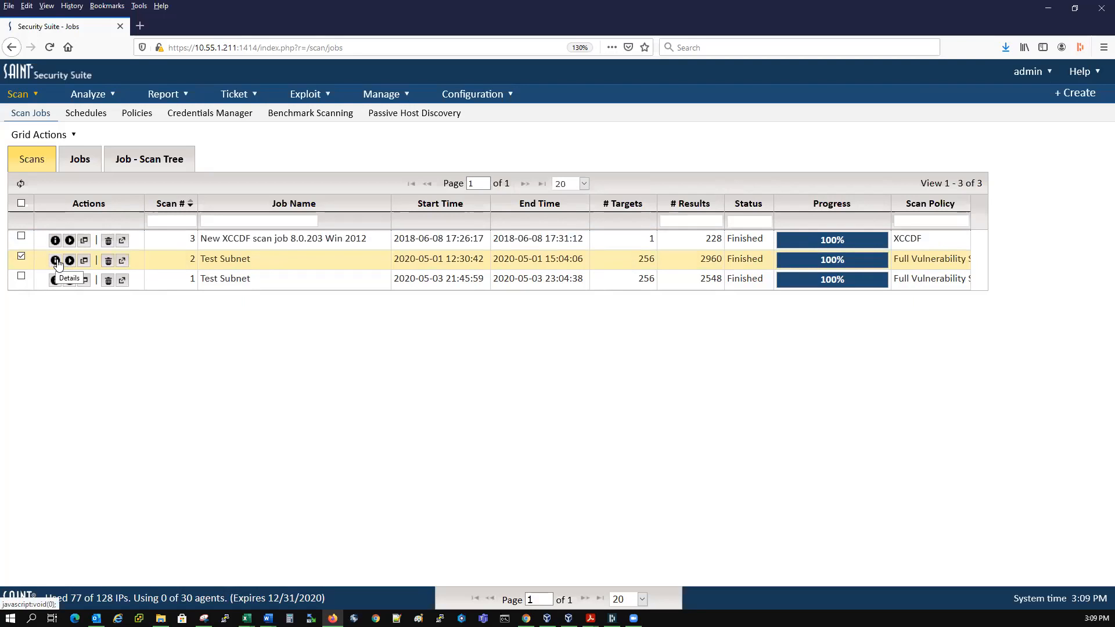
{"action": "left_click", "coordinate": [84, 265]}
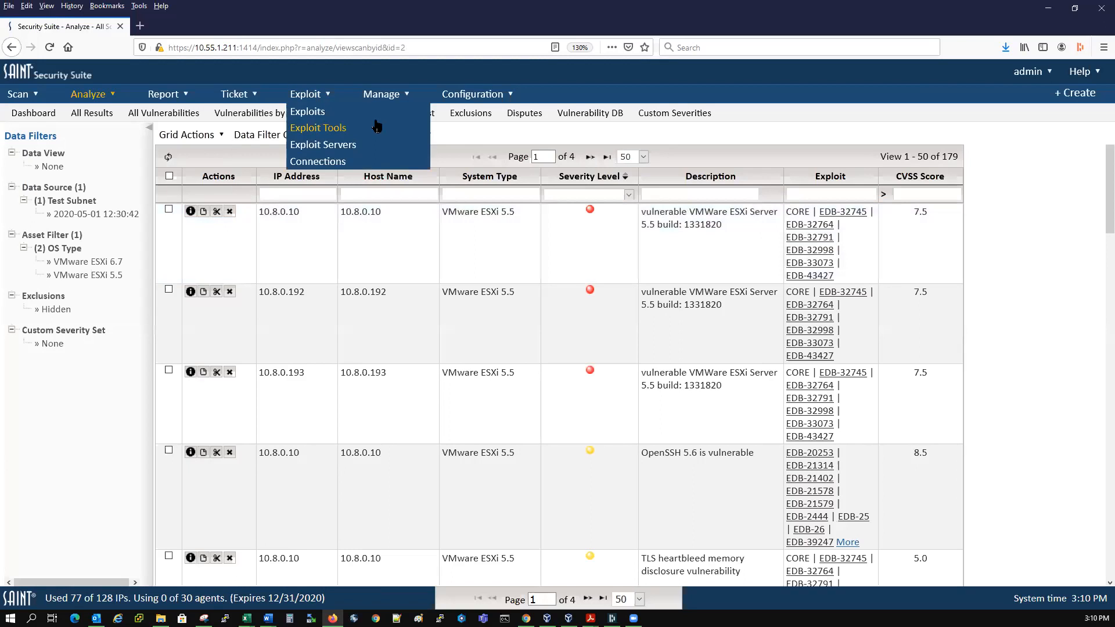
Review the columns that can be added to the results grid and the formats offered for exporting it.
{"action": "mouse_move", "coordinate": [202, 138]}
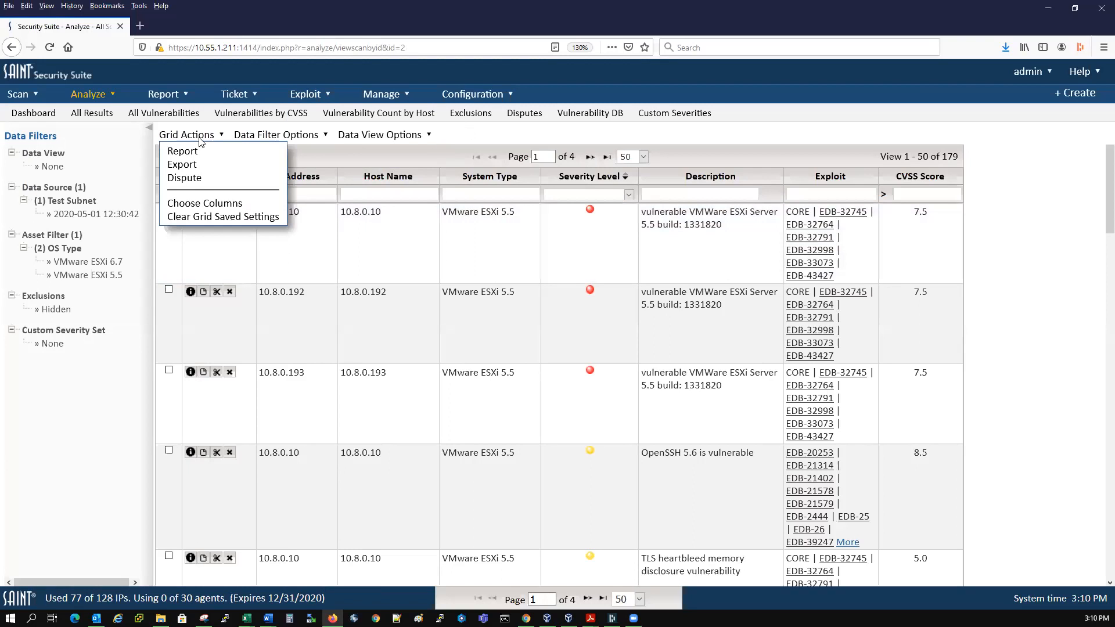
{"action": "left_click", "coordinate": [207, 204]}
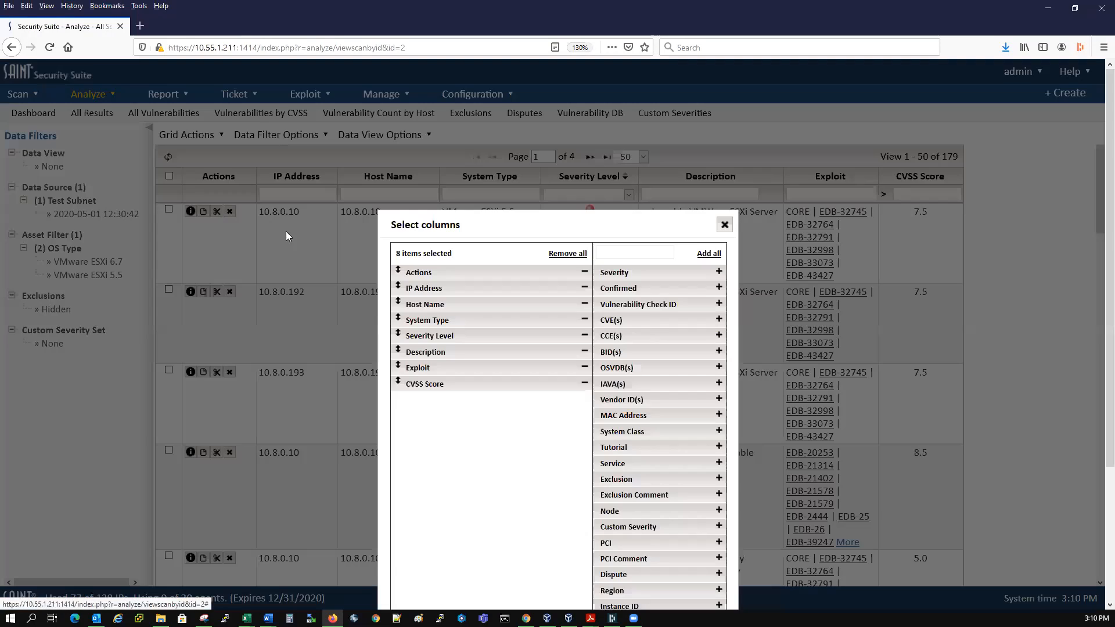
{"action": "left_click_drag", "start_coordinate": [549, 219], "coordinate": [383, 76]}
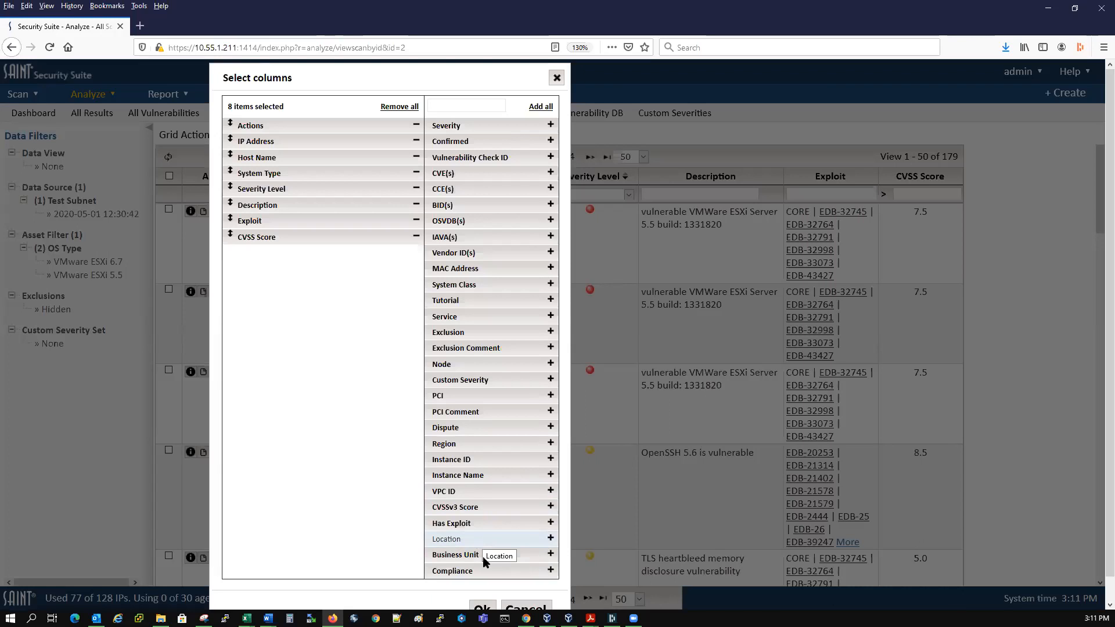
{"action": "left_click", "coordinate": [483, 607]}
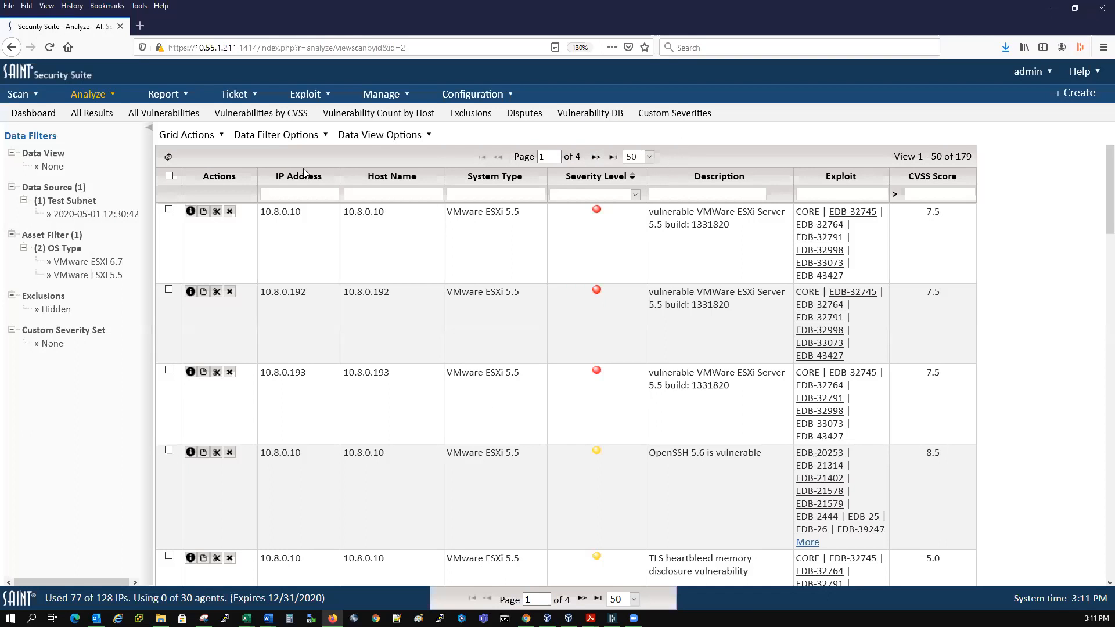
{"action": "left_click", "coordinate": [192, 135]}
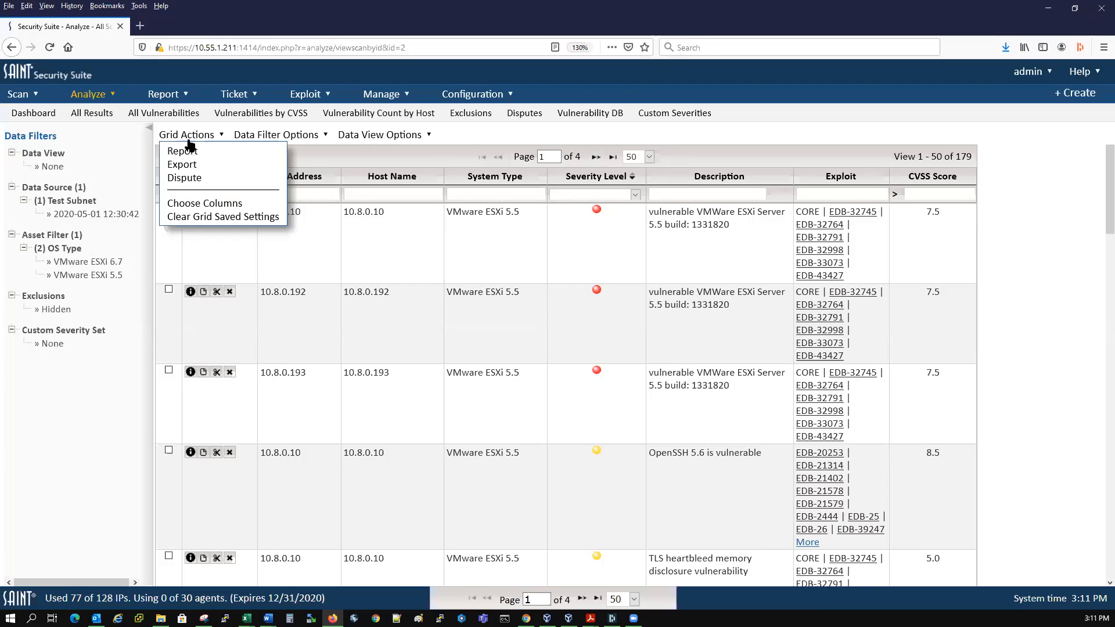
{"action": "left_click", "coordinate": [181, 167]}
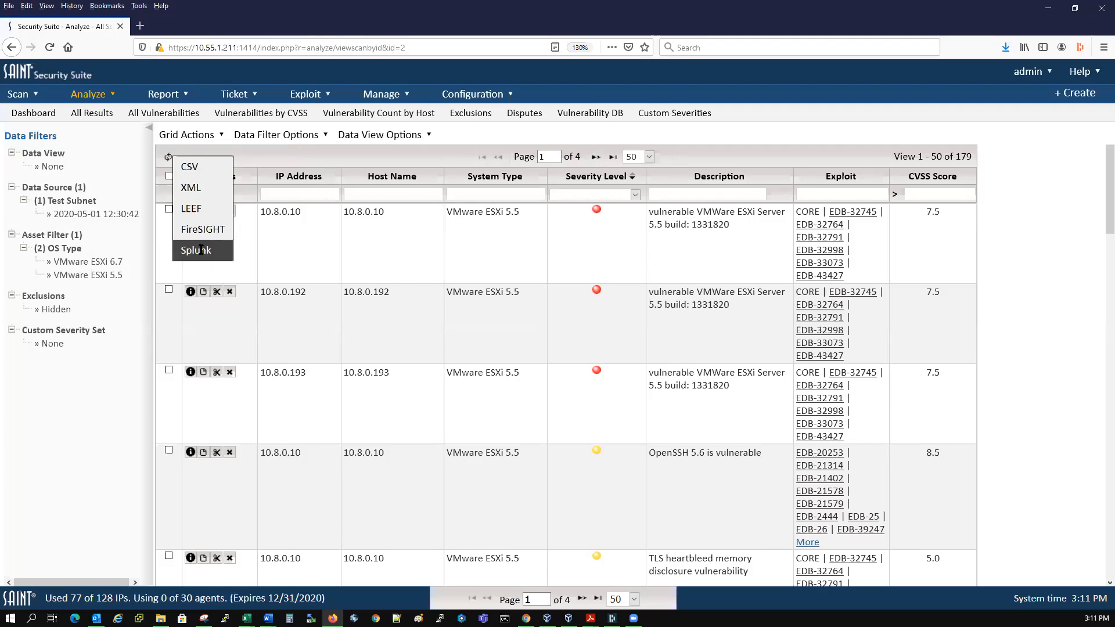
Generate the SAINTwriter Analysis Report from the filtered results grid in HTML format.
{"action": "mouse_move", "coordinate": [197, 136]}
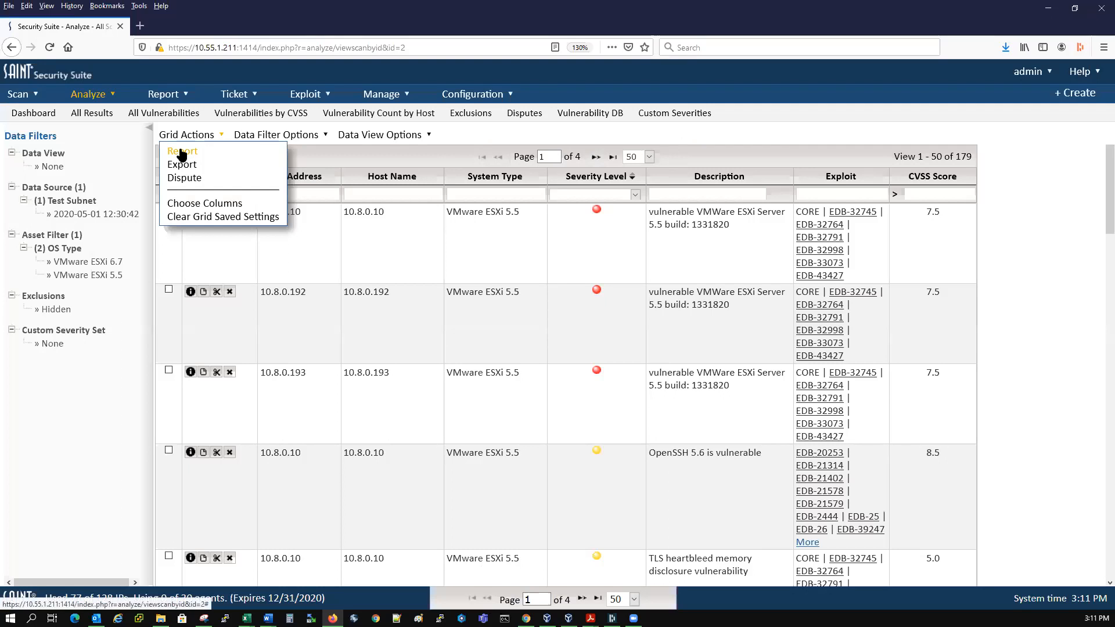
{"action": "left_click", "coordinate": [182, 152]}
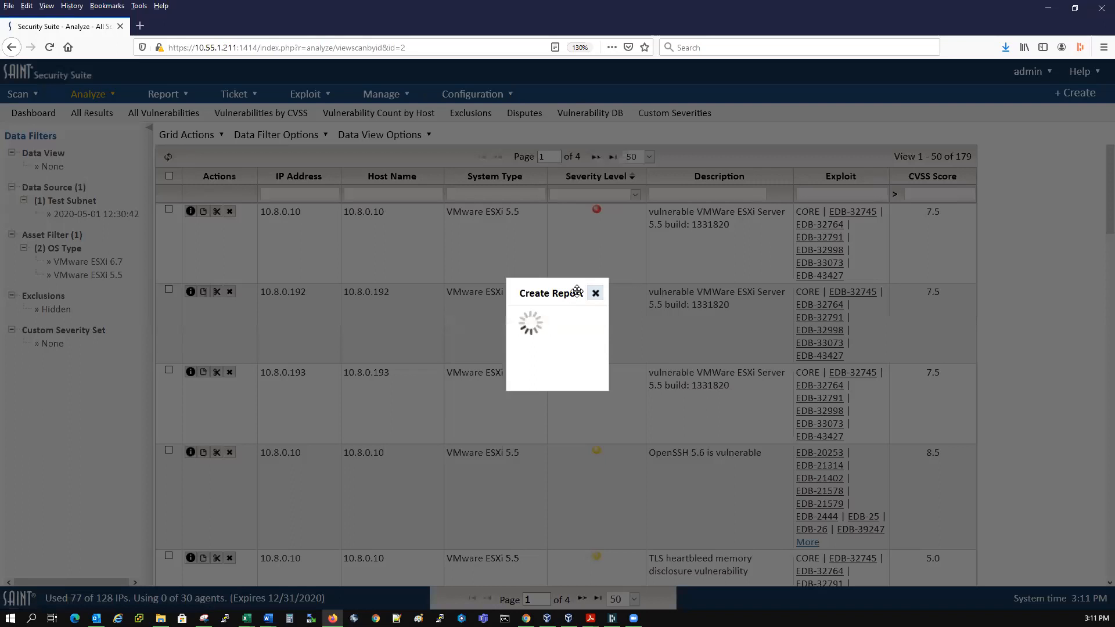
{"action": "left_click_drag", "start_coordinate": [556, 275], "coordinate": [441, 143]}
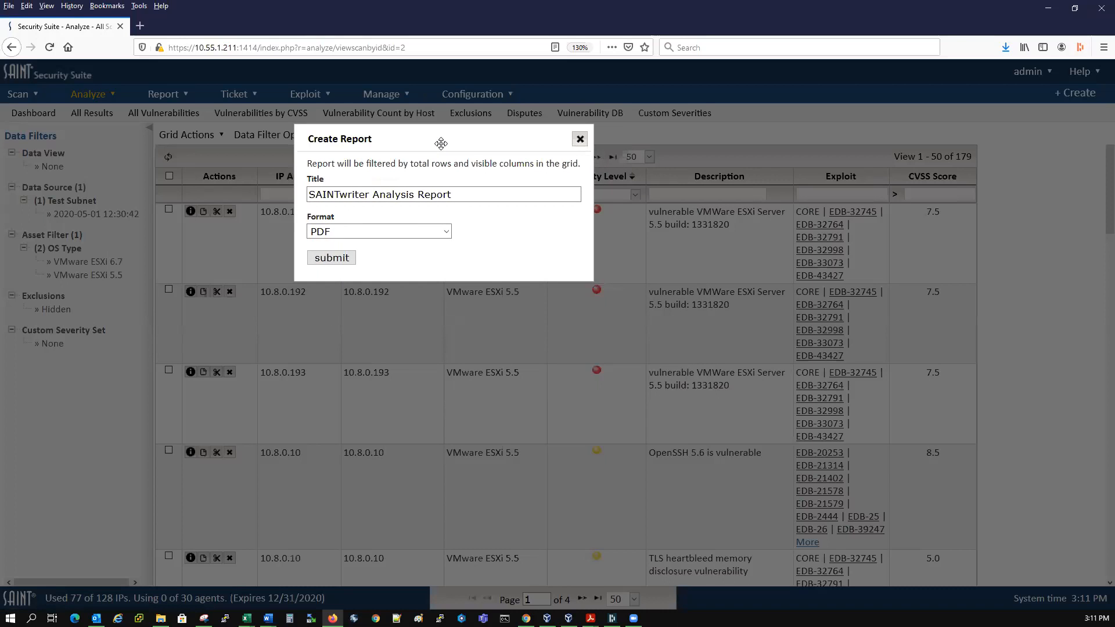
{"action": "left_click", "coordinate": [446, 232]}
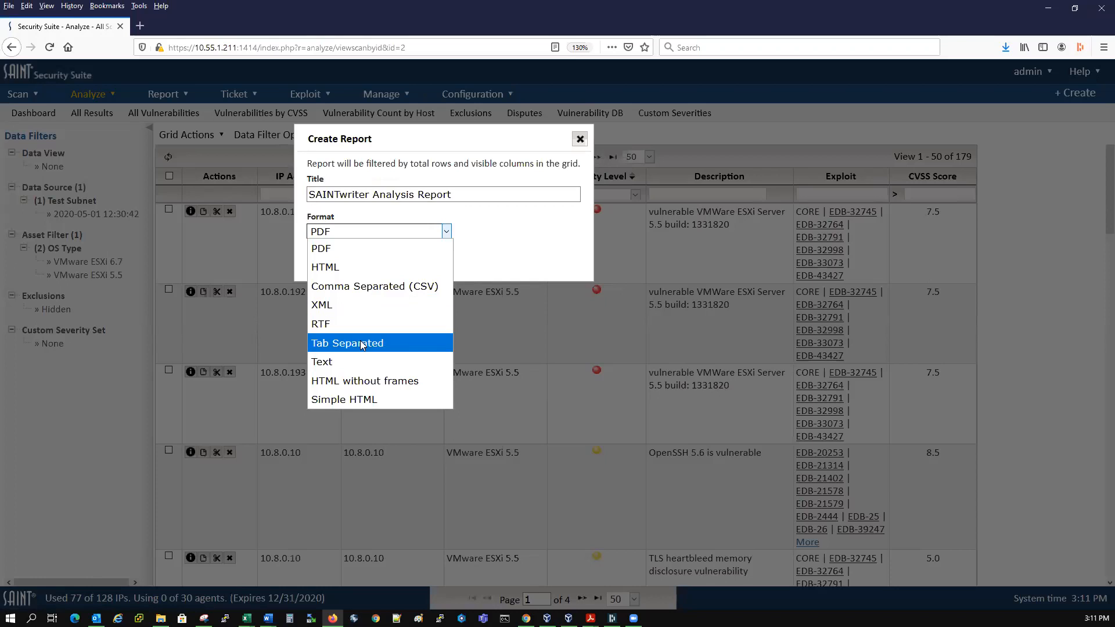
{"action": "left_click", "coordinate": [329, 268]}
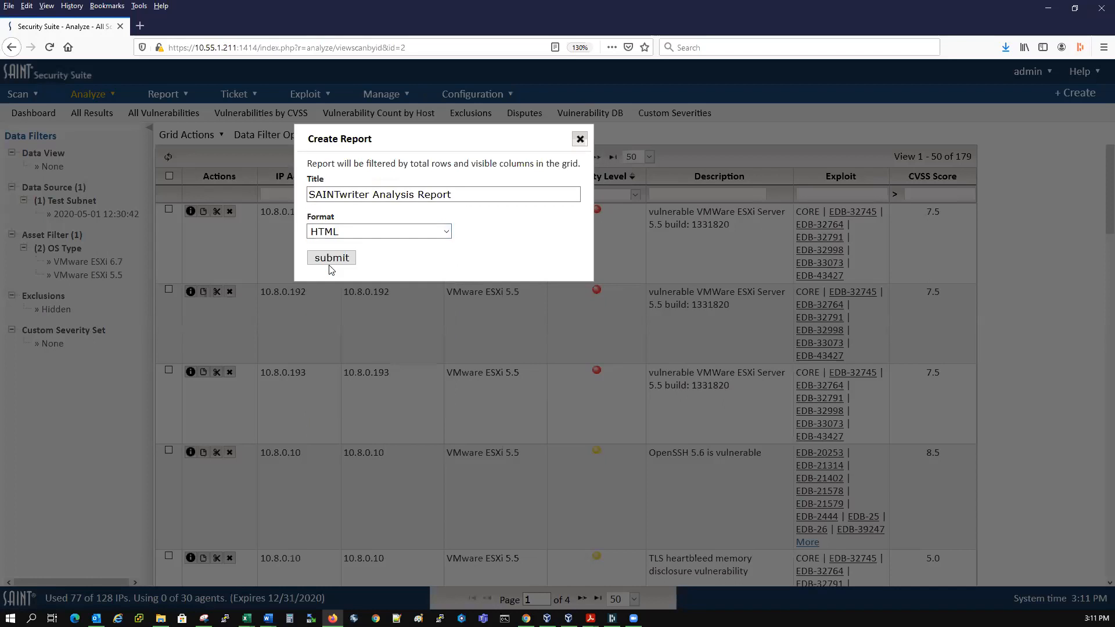
{"action": "left_click", "coordinate": [331, 259]}
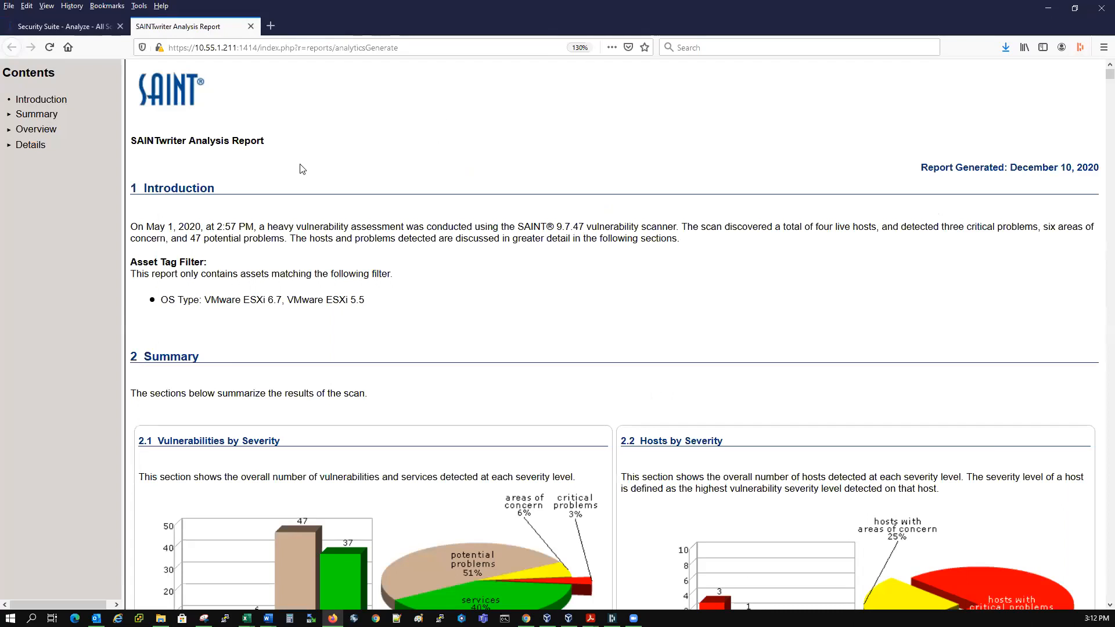
Examine the HTML report's introduction, especially the asset tag filter and the OS types it lists.
{"action": "scroll", "coordinate": [399, 247], "scroll_direction": "down", "scroll_amount": 3}
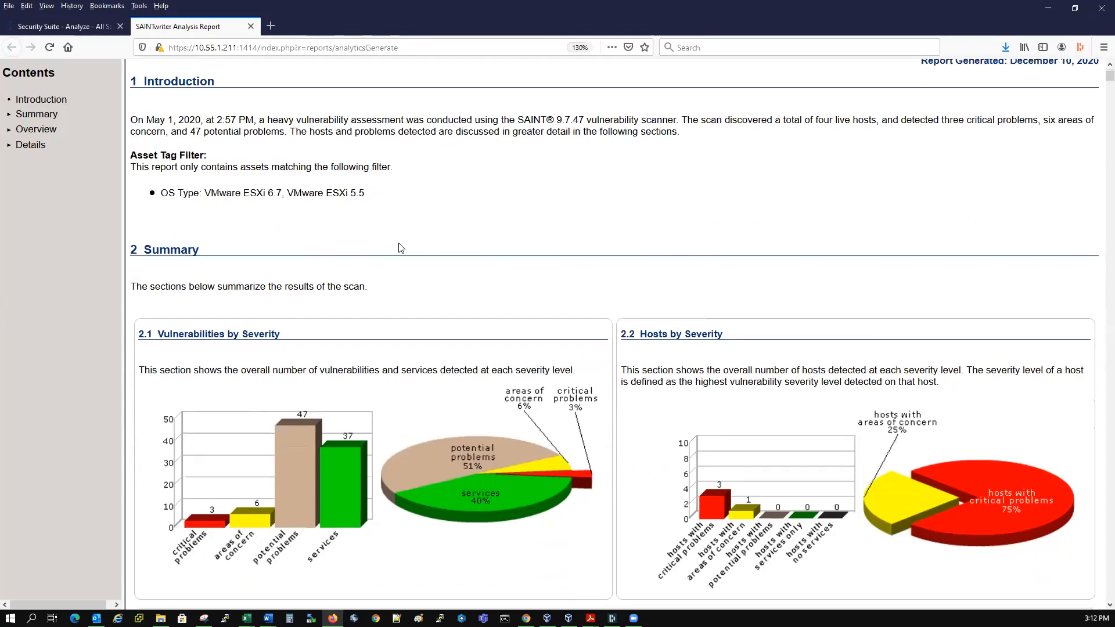
{"action": "scroll", "coordinate": [399, 247], "scroll_direction": "down", "scroll_amount": 2}
{"action": "scroll", "coordinate": [399, 246], "scroll_direction": "up", "scroll_amount": 3}
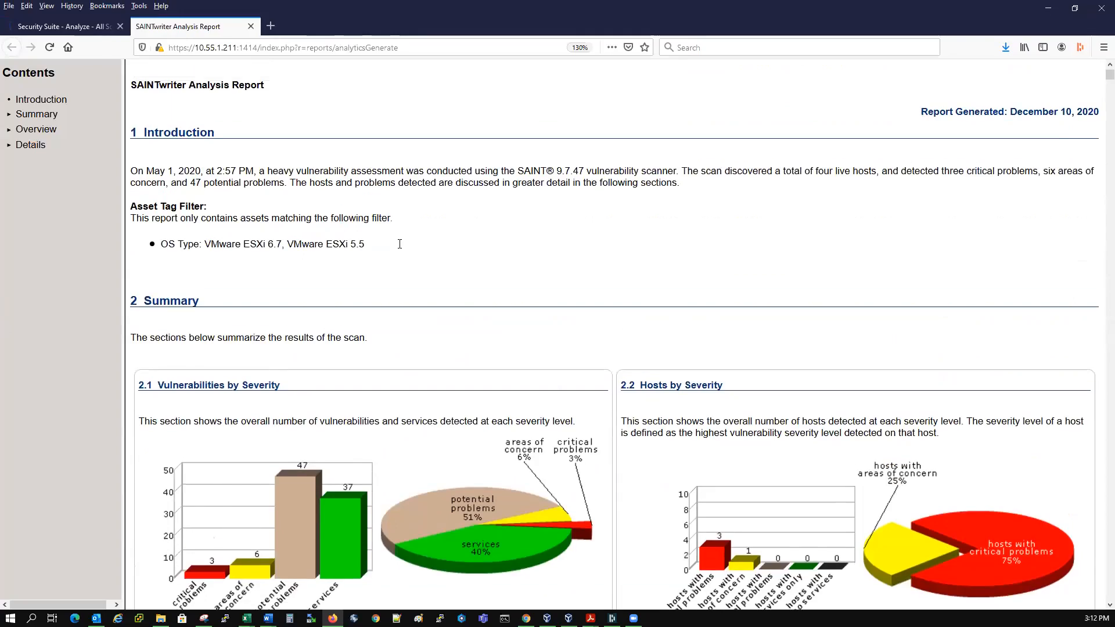
{"action": "left_click_drag", "start_coordinate": [130, 206], "coordinate": [448, 232]}
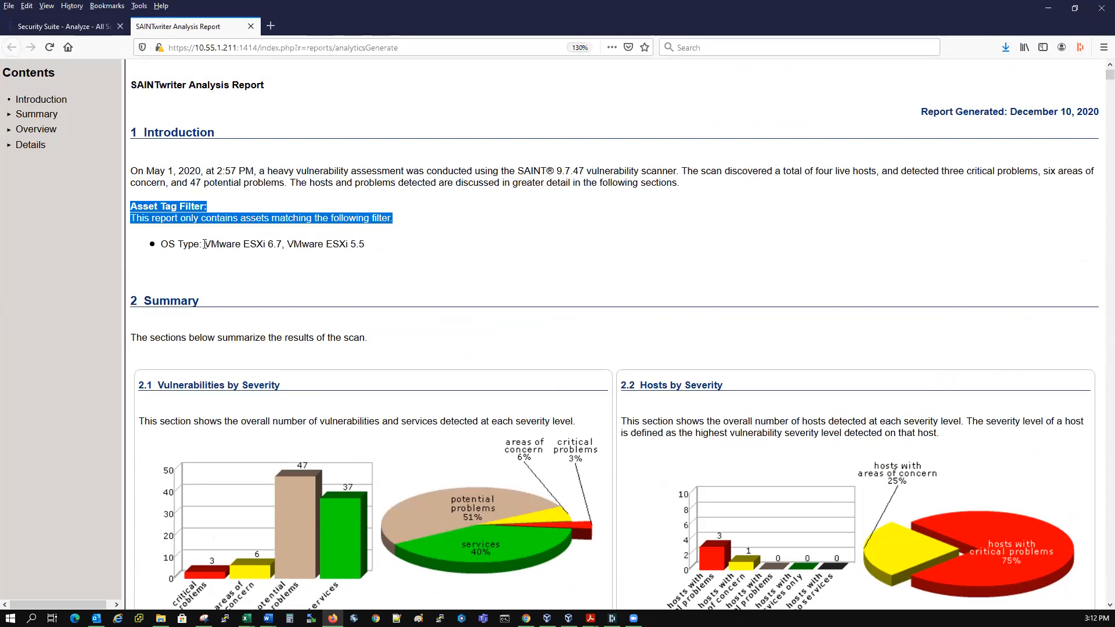
{"action": "left_click_drag", "start_coordinate": [204, 244], "coordinate": [388, 248]}
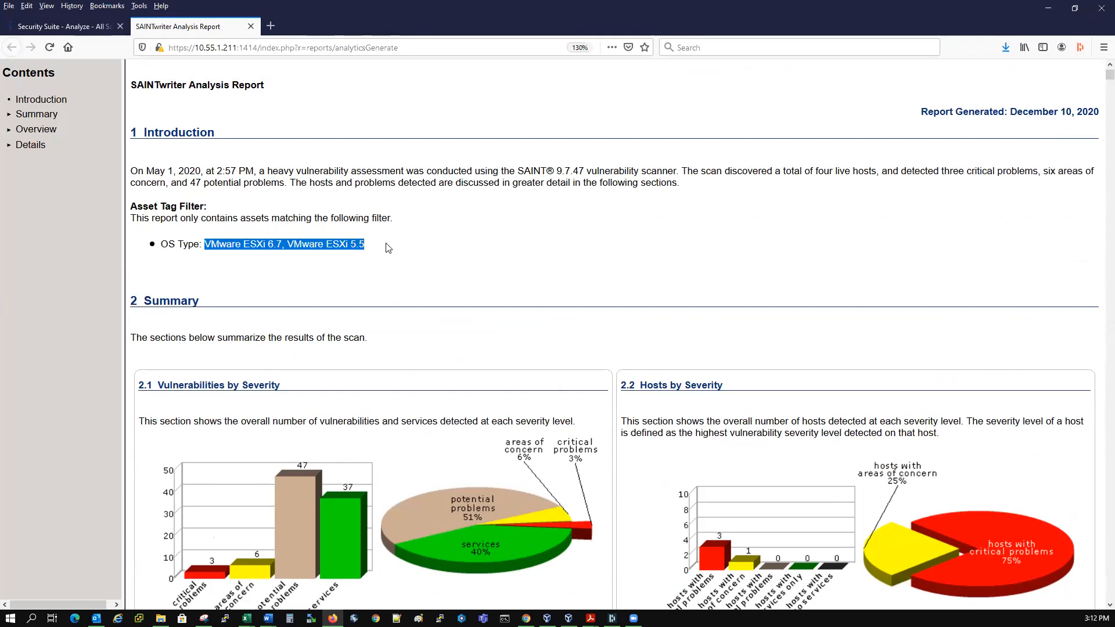
{"action": "left_click", "coordinate": [388, 248]}
Examine the HTML report's summary charts, host list and vulnerability list, and return to its beginning.
{"action": "scroll", "coordinate": [428, 300], "scroll_direction": "down", "scroll_amount": 1}
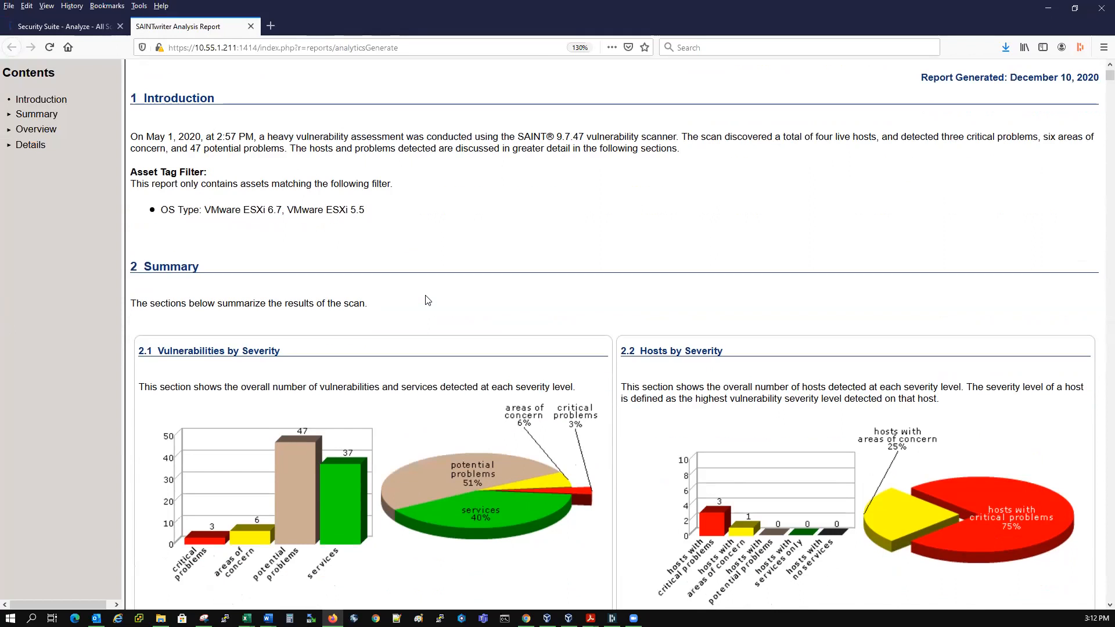
{"action": "scroll", "coordinate": [427, 300], "scroll_direction": "down", "scroll_amount": 4}
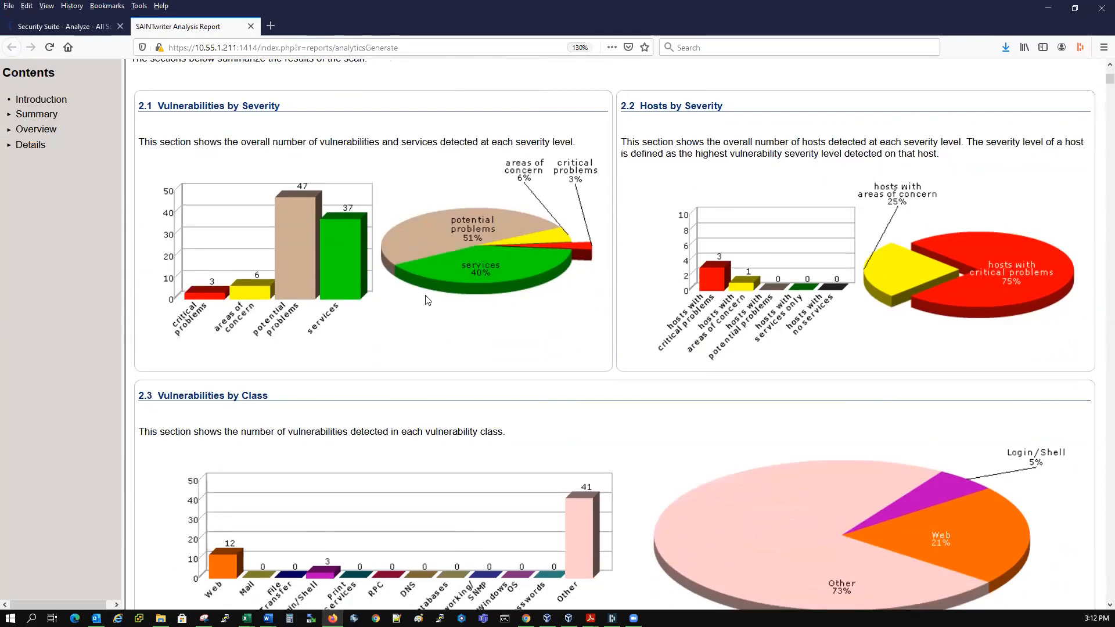
{"action": "scroll", "coordinate": [427, 299], "scroll_direction": "down", "scroll_amount": 10}
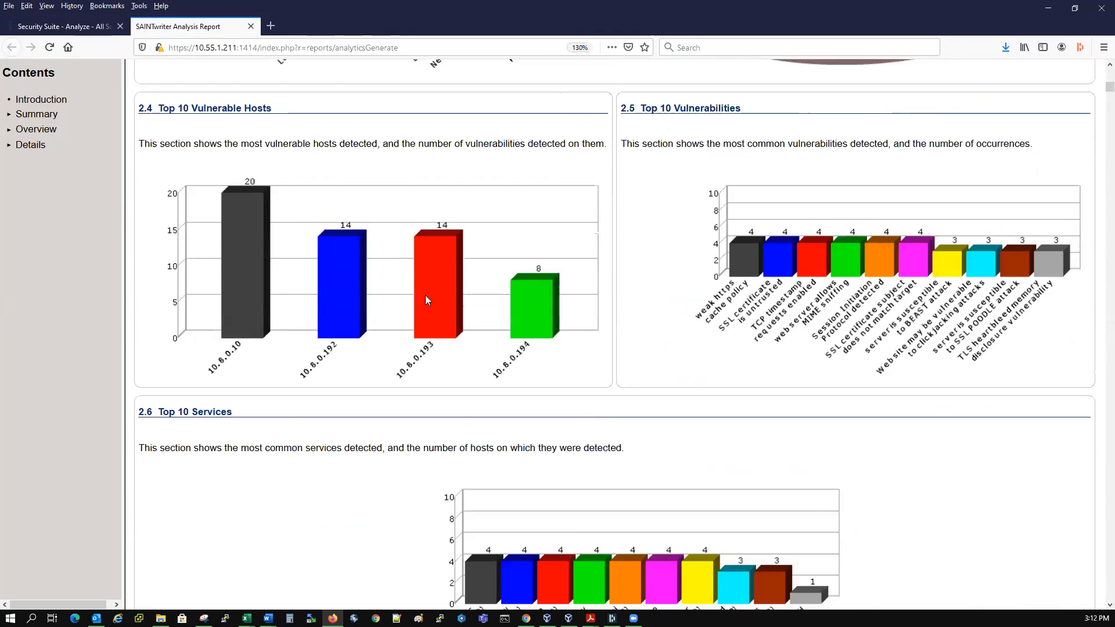
{"action": "scroll", "coordinate": [383, 306], "scroll_direction": "down", "scroll_amount": 10}
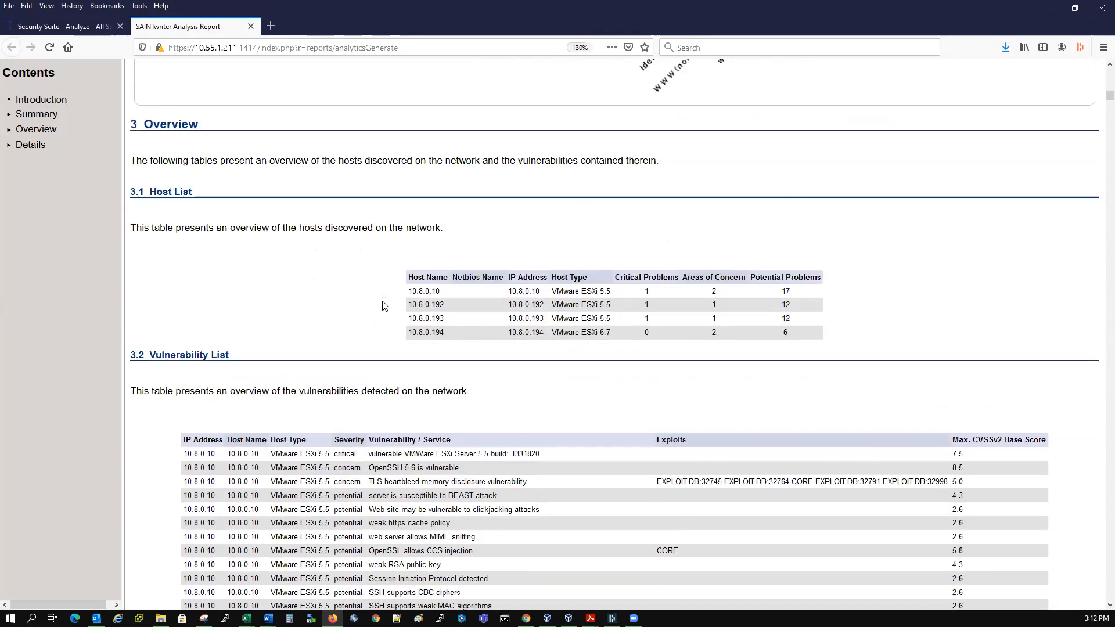
{"action": "scroll", "coordinate": [403, 304], "scroll_direction": "down", "scroll_amount": 3}
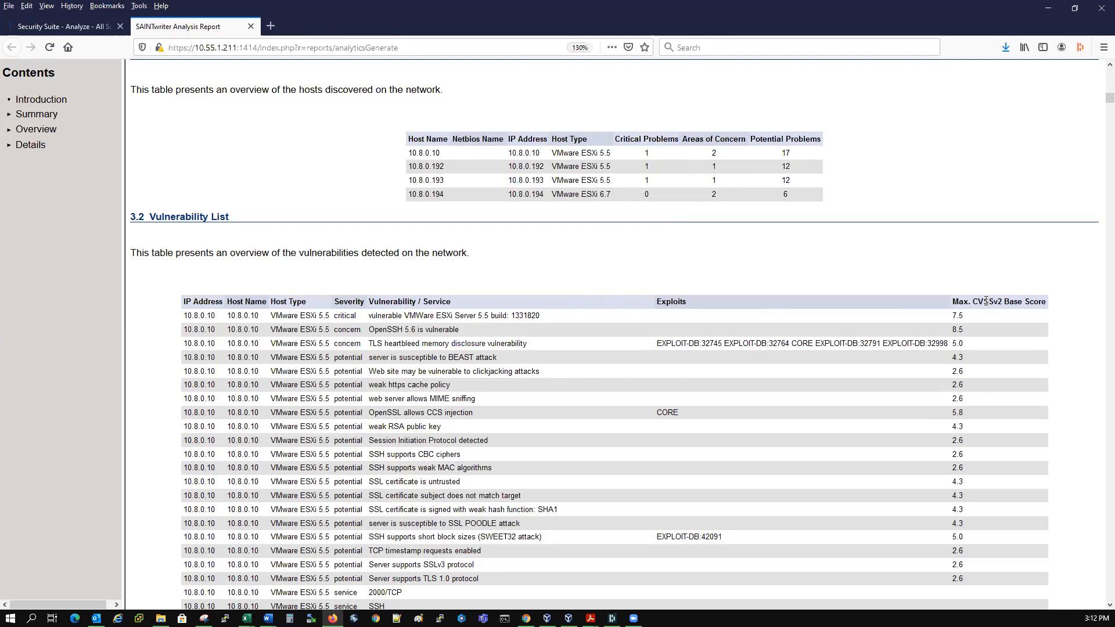
{"action": "scroll", "coordinate": [738, 341], "scroll_direction": "down", "scroll_amount": 5}
{"action": "scroll", "coordinate": [737, 344], "scroll_direction": "up", "scroll_amount": 5}
{"action": "scroll", "coordinate": [737, 346], "scroll_direction": "up", "scroll_amount": 15}
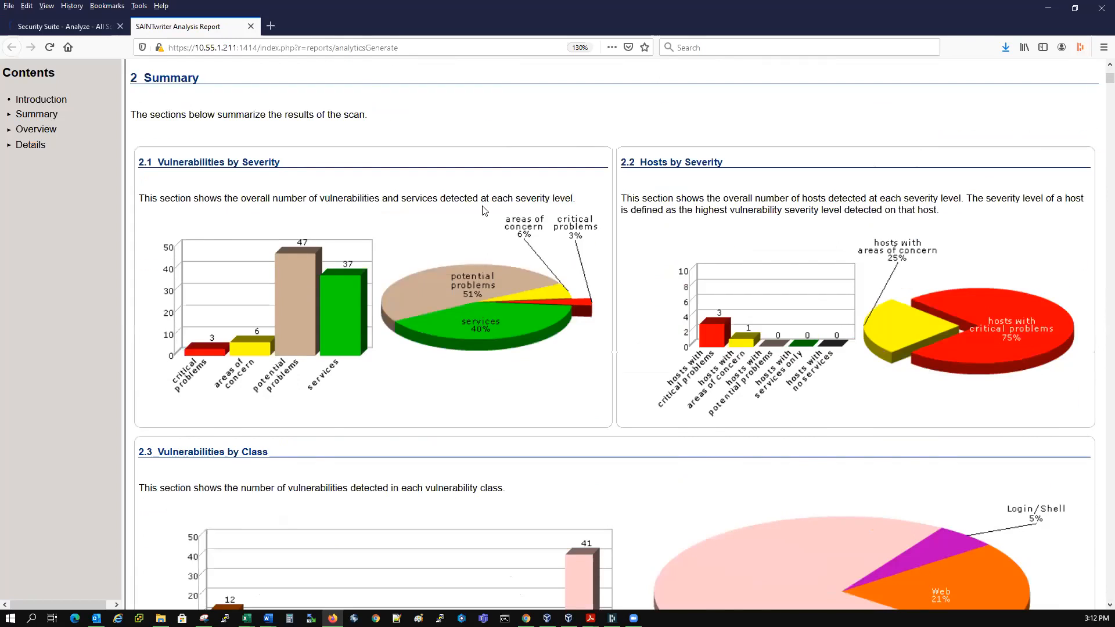
{"action": "scroll", "coordinate": [485, 211], "scroll_direction": "up", "scroll_amount": 5}
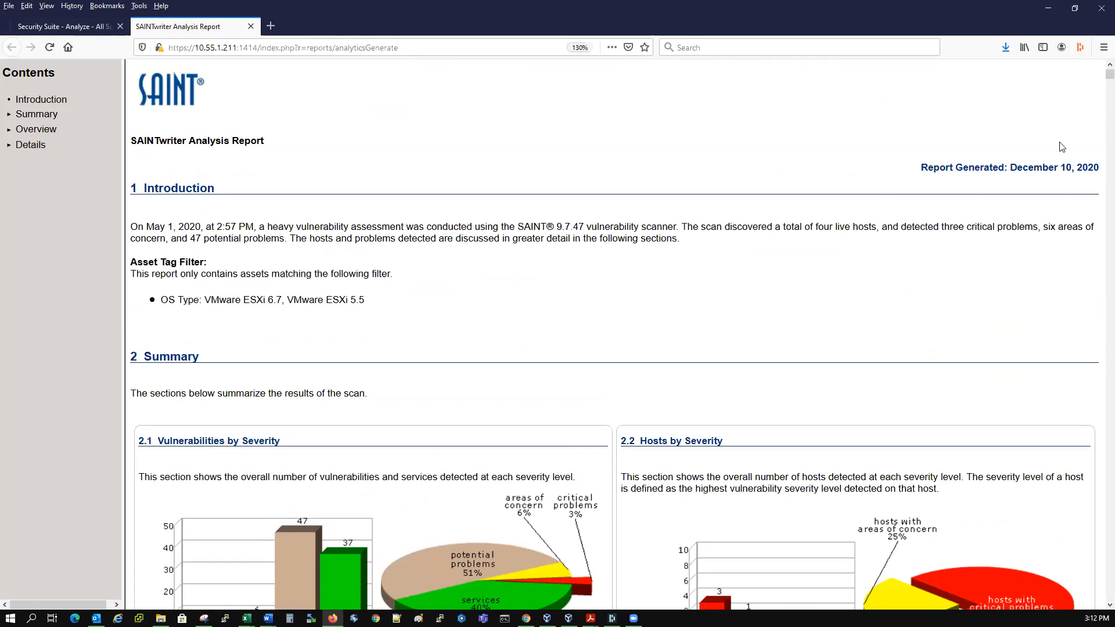
Generate the SAINTwriter Analysis Report from the results grid in RTF format and open the file in Word.
{"action": "left_click", "coordinate": [75, 27]}
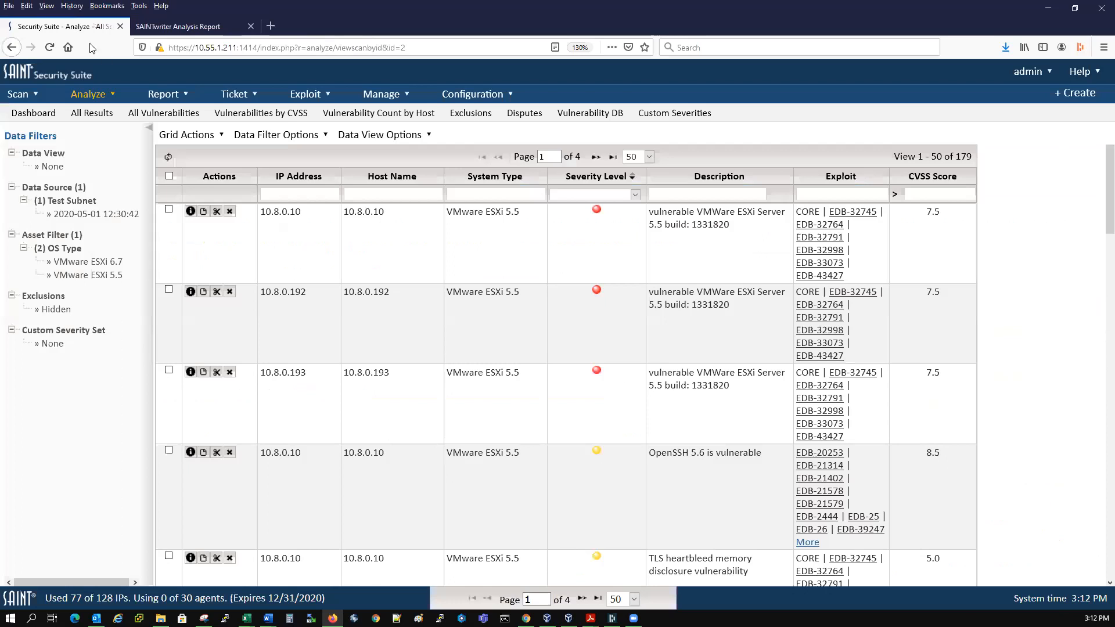
{"action": "left_click", "coordinate": [165, 95]}
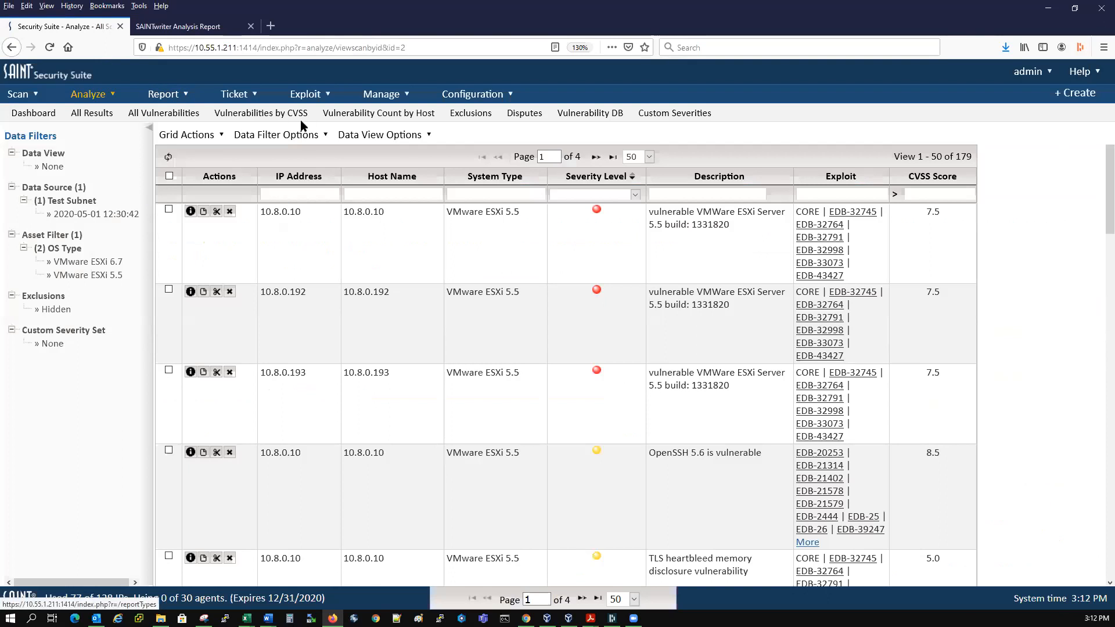
{"action": "mouse_move", "coordinate": [223, 137]}
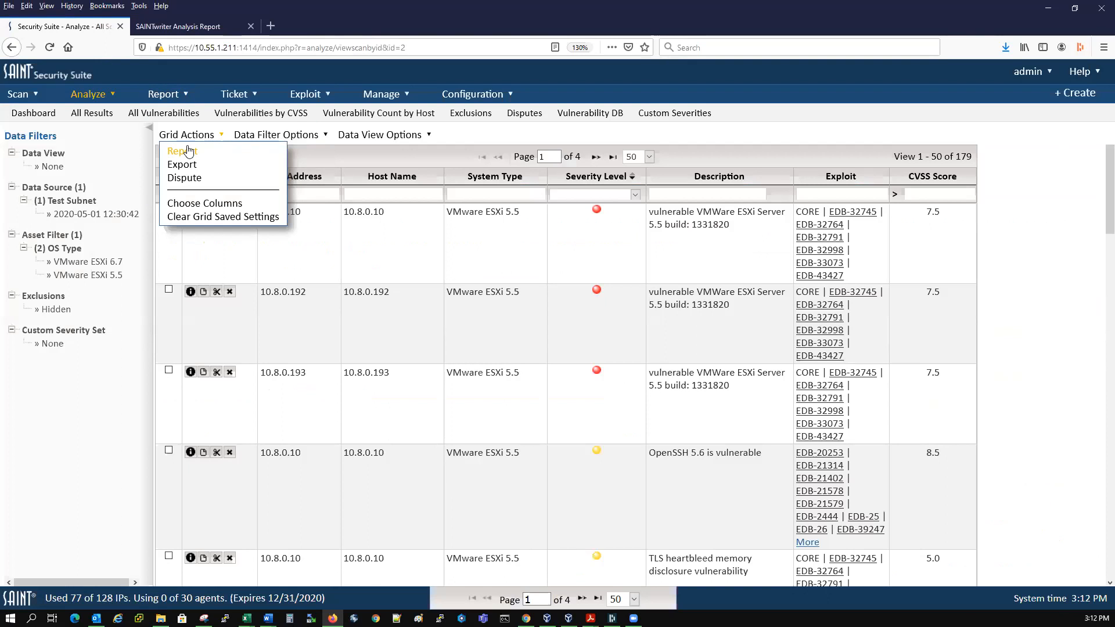
{"action": "left_click", "coordinate": [187, 154]}
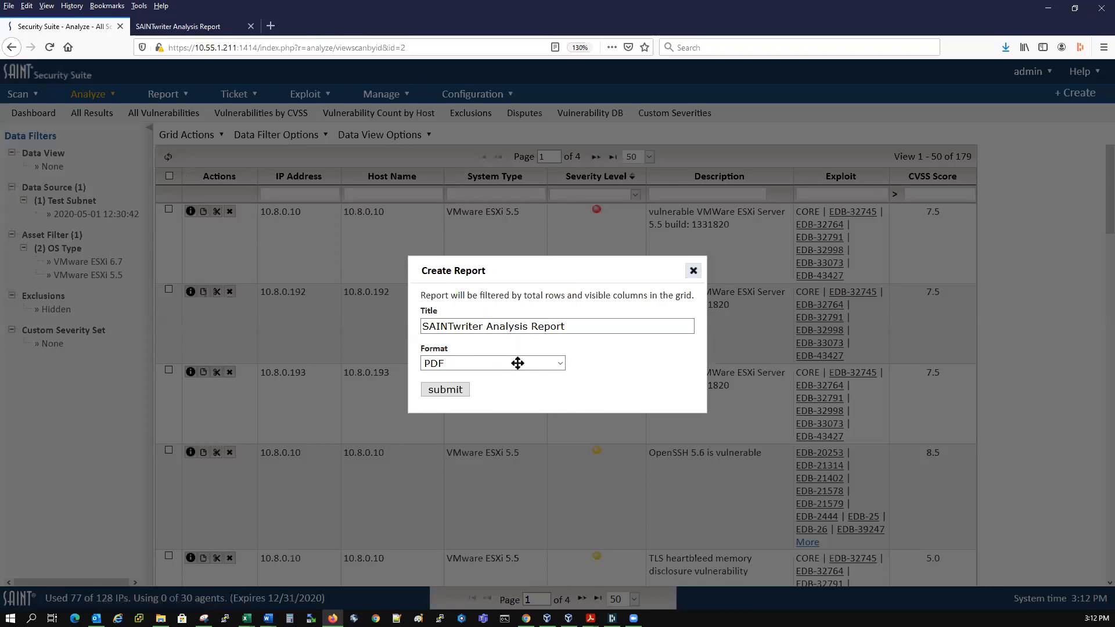
{"action": "left_click", "coordinate": [513, 365]}
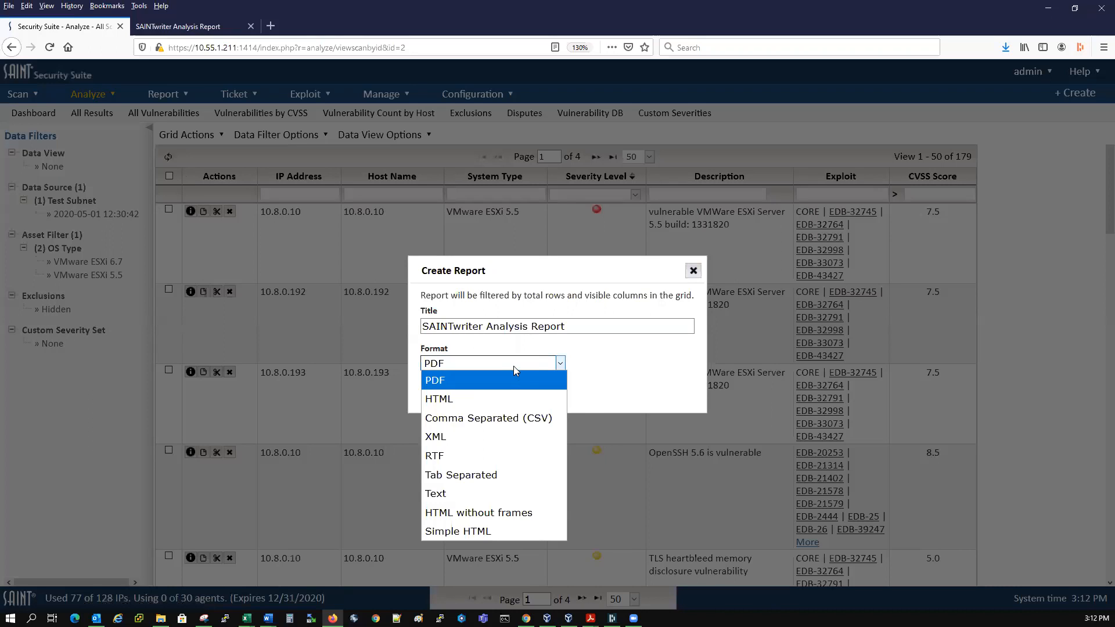
{"action": "left_click", "coordinate": [454, 456]}
{"action": "left_click", "coordinate": [446, 394]}
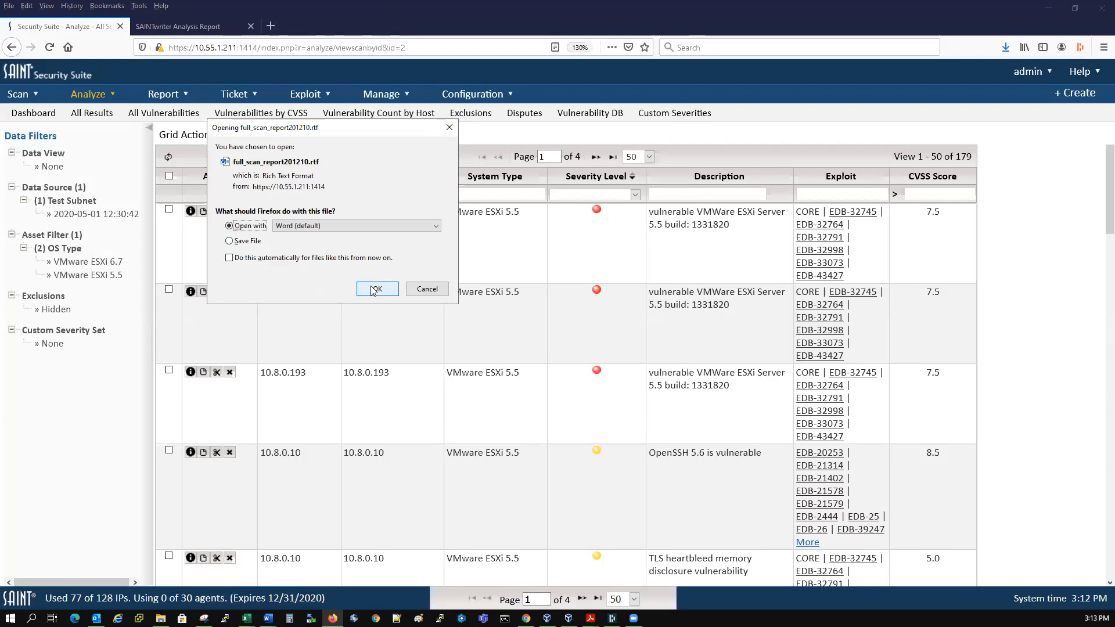
{"action": "left_click", "coordinate": [376, 288]}
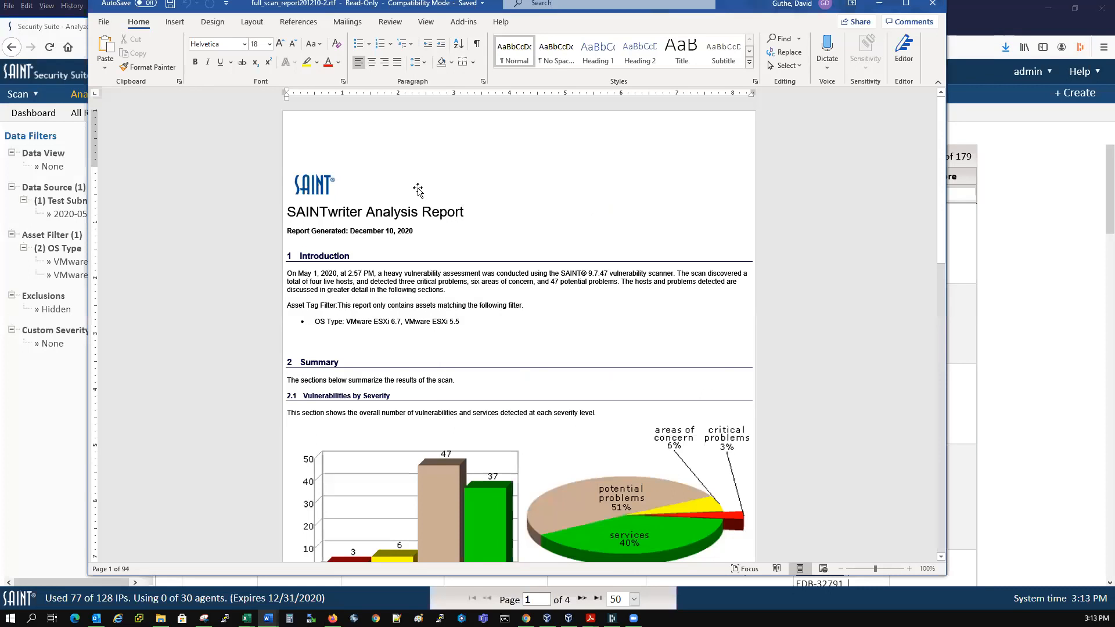
Review the introduction and severity charts on the first page of the RTF report.
{"action": "left_click", "coordinate": [425, 184]}
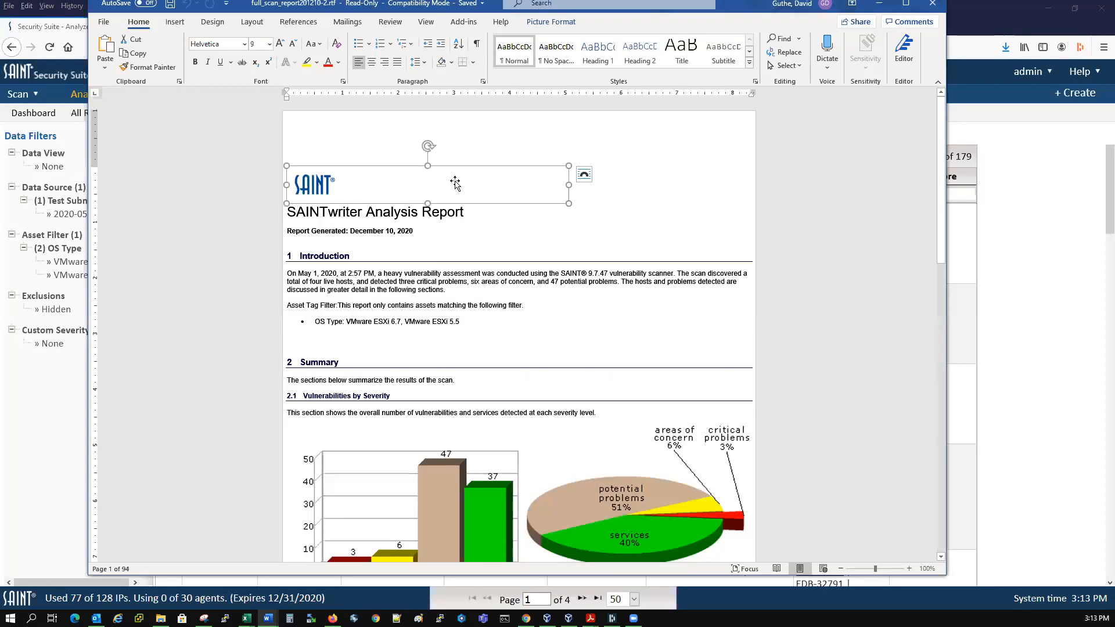
{"action": "scroll", "coordinate": [578, 369], "scroll_direction": "down", "scroll_amount": 3}
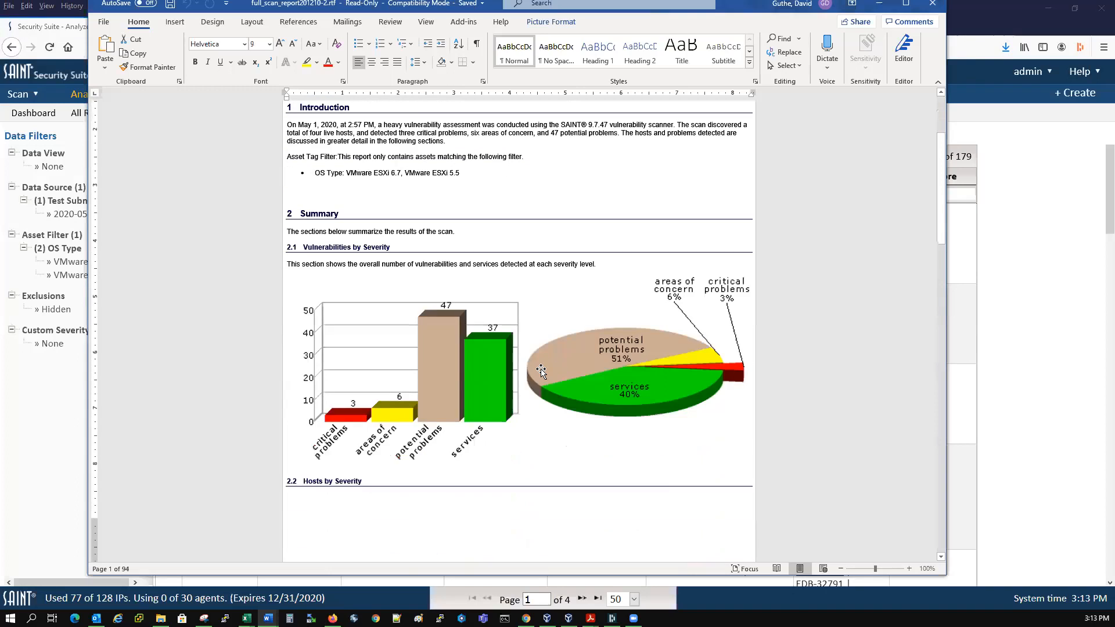
{"action": "scroll", "coordinate": [540, 372], "scroll_direction": "down", "scroll_amount": 1}
{"action": "scroll", "coordinate": [540, 371], "scroll_direction": "down", "scroll_amount": 1}
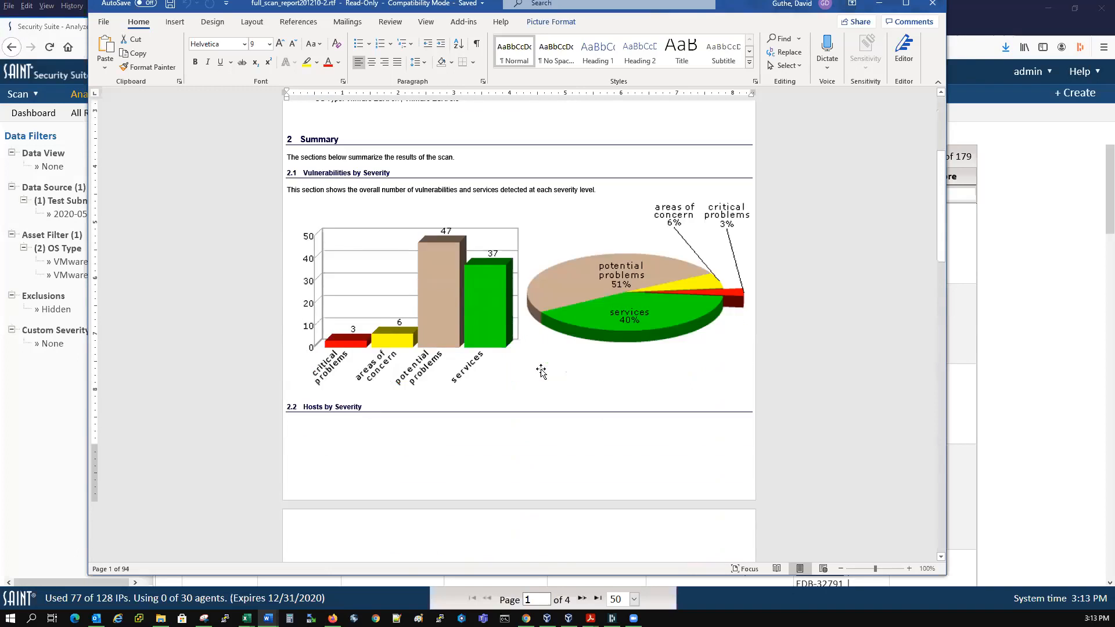
Look over the hosts-by-severity section of the RTF report and return to its beginning.
{"action": "scroll", "coordinate": [541, 371], "scroll_direction": "down", "scroll_amount": 2}
{"action": "scroll", "coordinate": [540, 369], "scroll_direction": "down", "scroll_amount": 1}
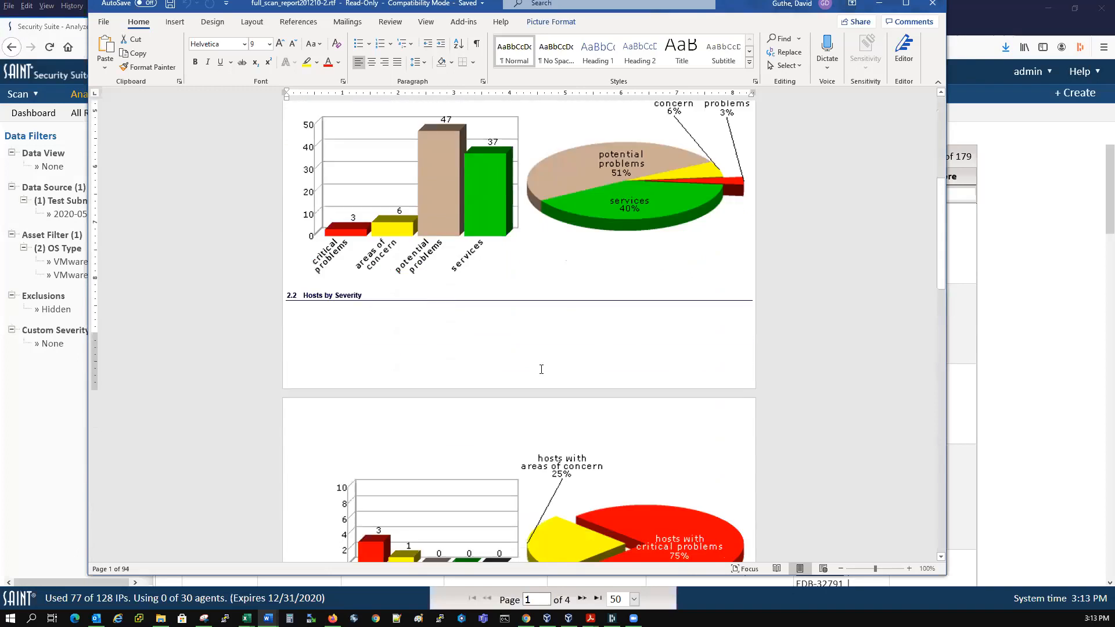
{"action": "scroll", "coordinate": [540, 369], "scroll_direction": "up", "scroll_amount": 9}
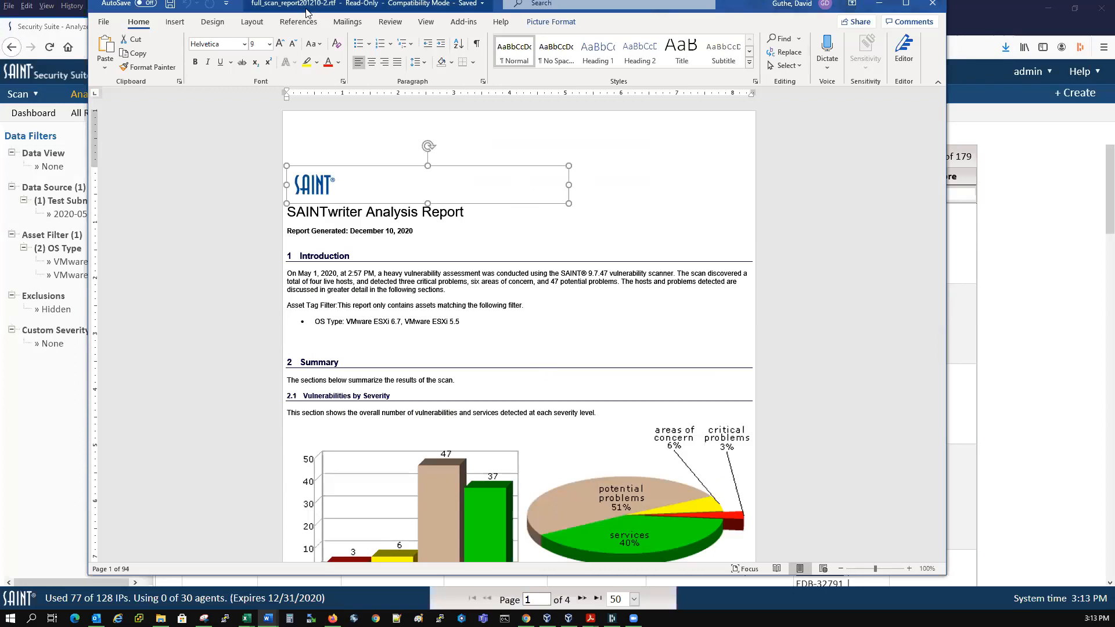
Open the carson-saint.com website in a new browser tab in Firefox and copy its Carson & SAINT logo image.
{"action": "left_click_drag", "start_coordinate": [306, 12], "coordinate": [549, 11]}
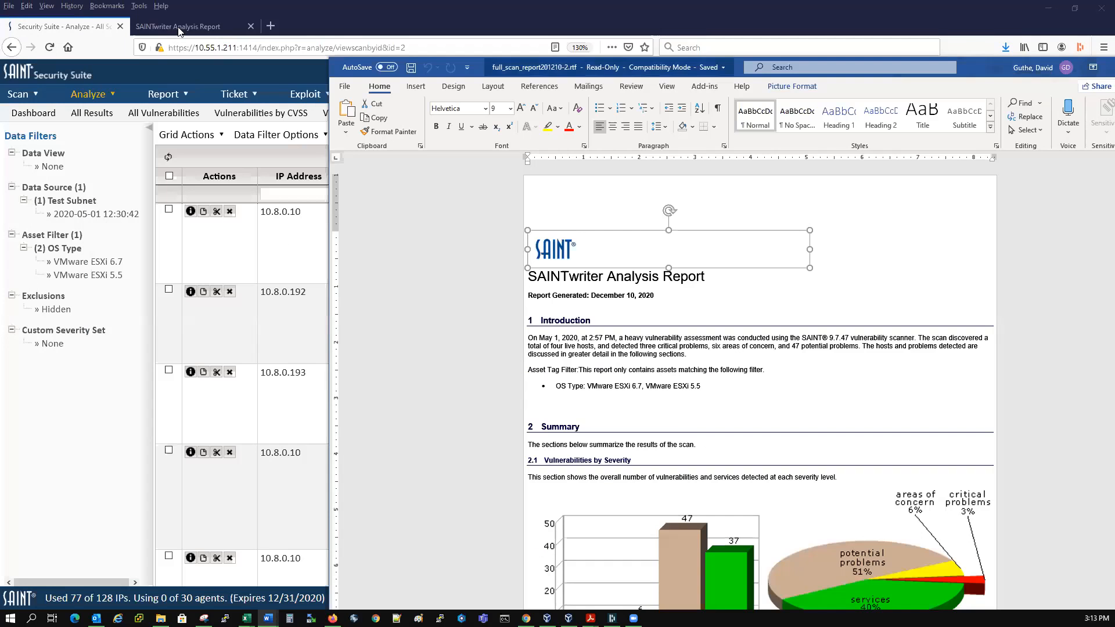
{"action": "left_click", "coordinate": [270, 26]}
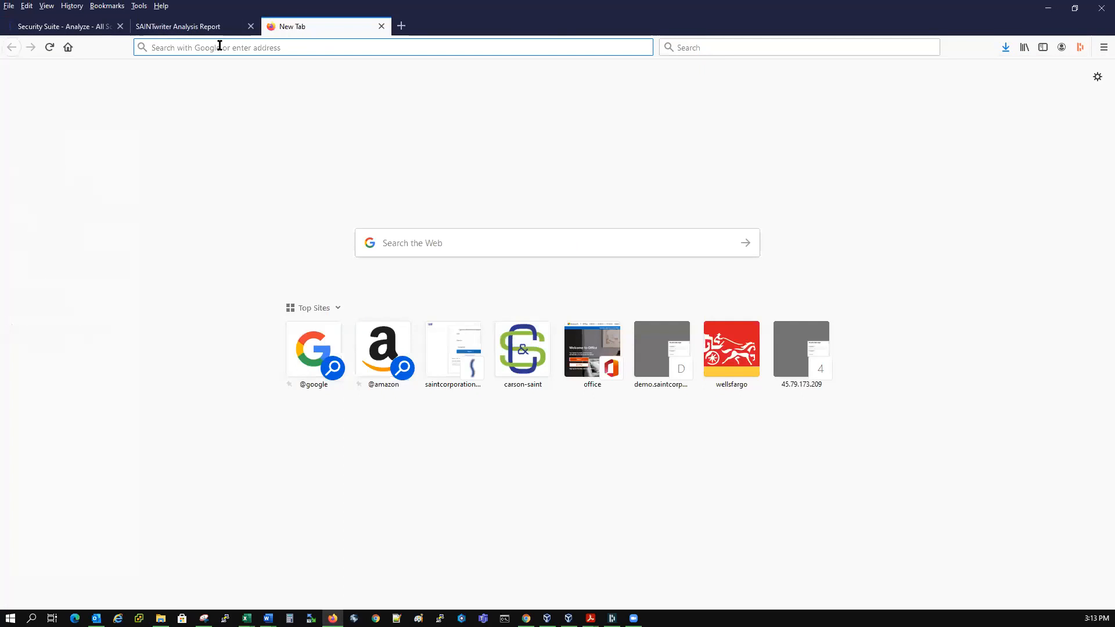
{"action": "left_click", "coordinate": [220, 46]}
{"action": "left_click", "coordinate": [521, 352]}
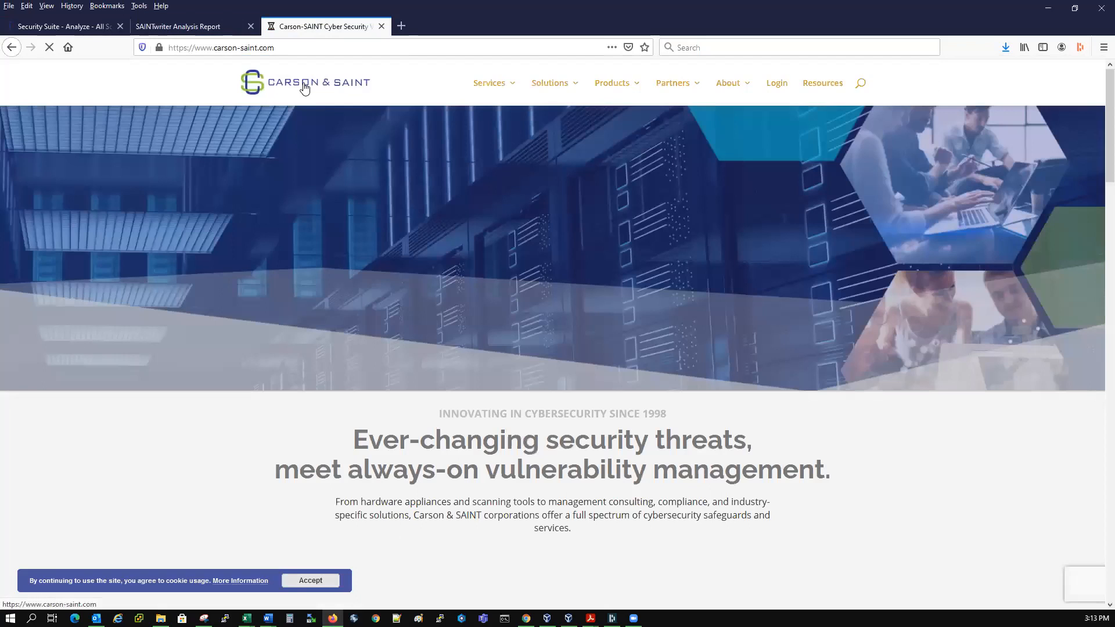
{"action": "right_click", "coordinate": [304, 86]}
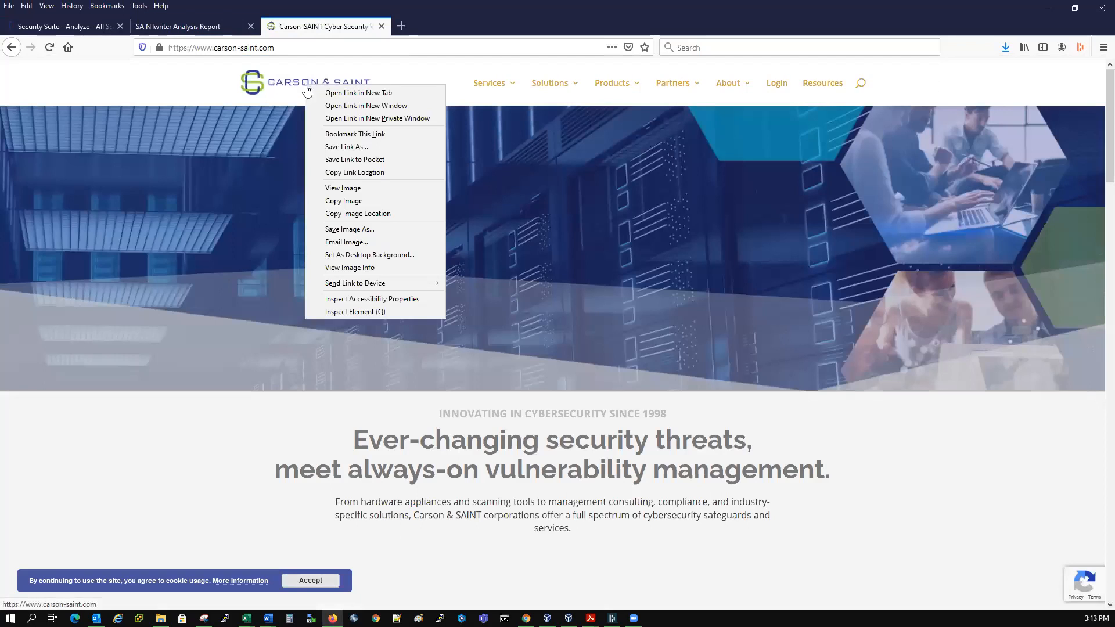
{"action": "left_click", "coordinate": [344, 201]}
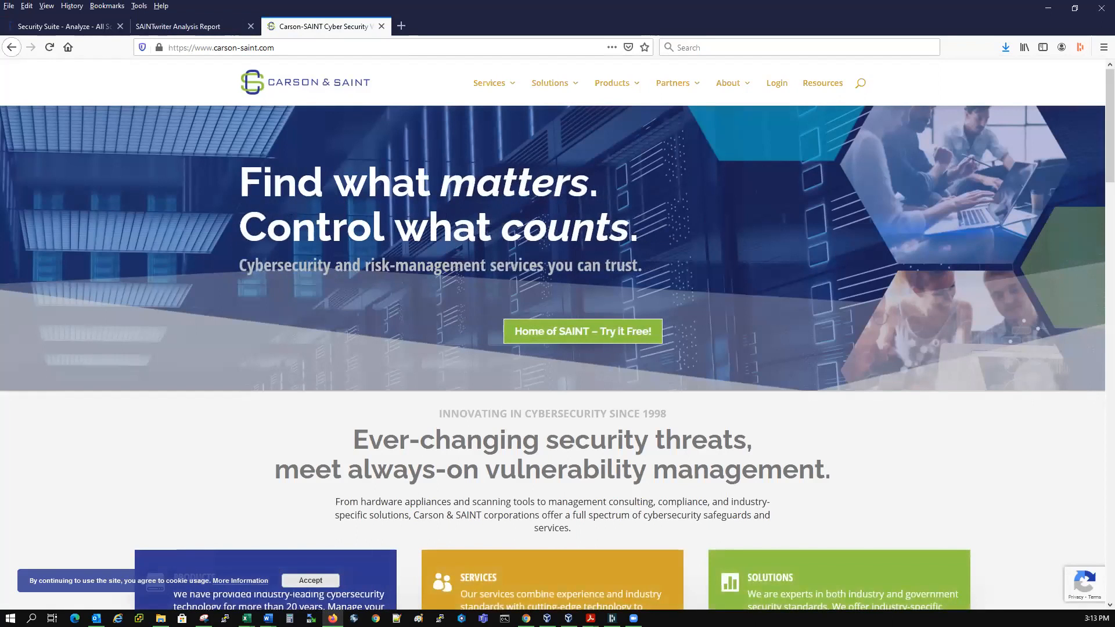
In the Word report full_scan_report201210-2.rtf, replace the SAINT logo with the copied Carson & SAINT logo and shrink it to about 4.7 inches wide.
{"action": "mouse_move", "coordinate": [267, 618]}
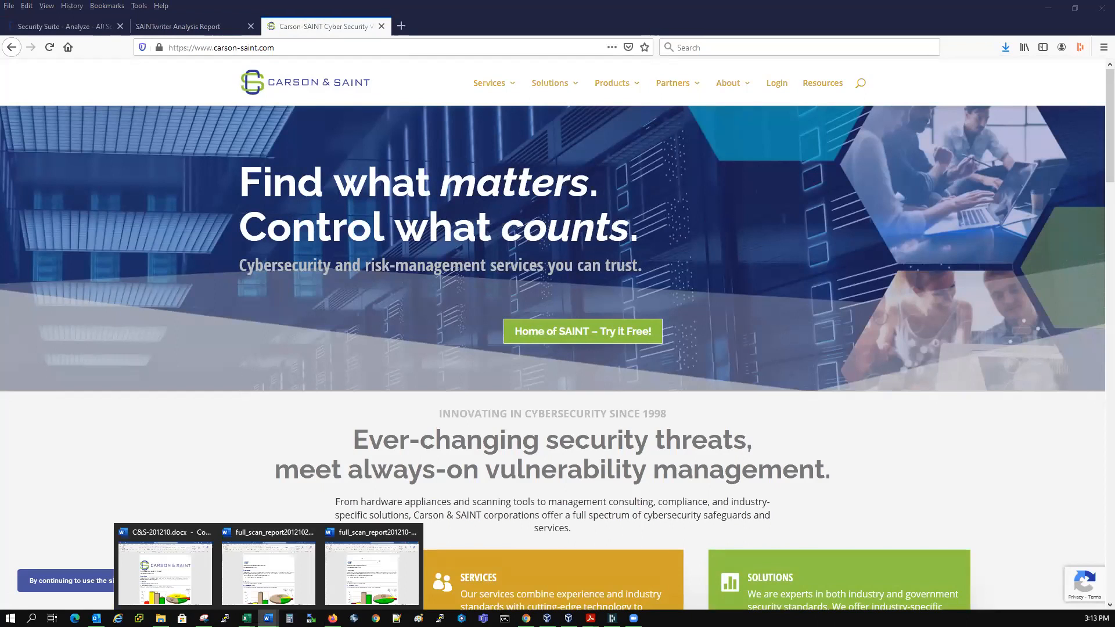
{"action": "left_click", "coordinate": [366, 548]}
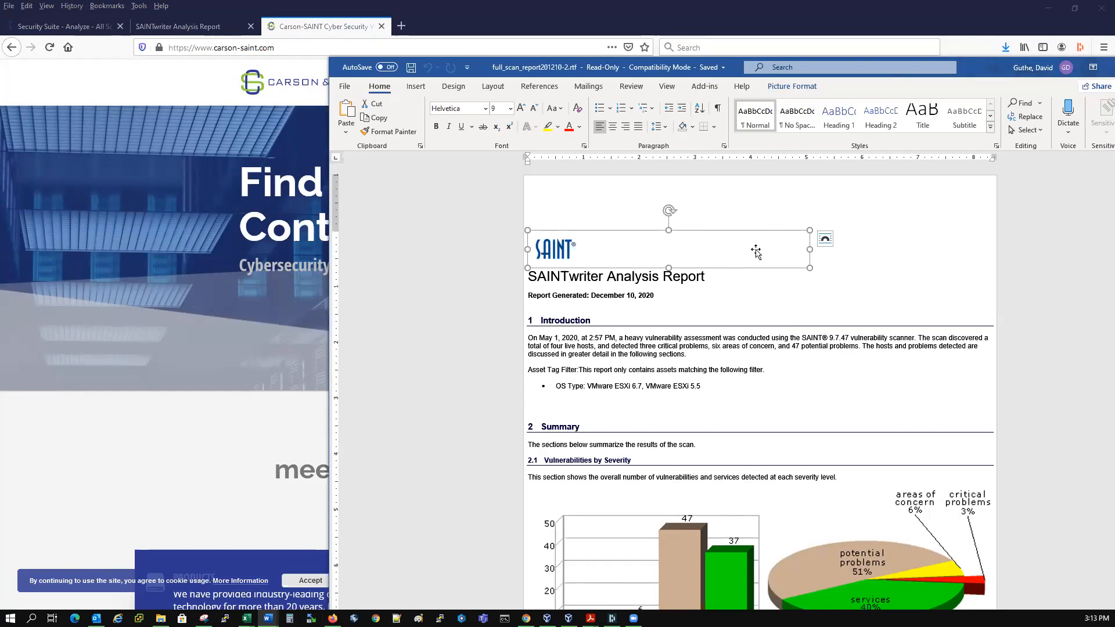
{"action": "key", "text": "Delete"}
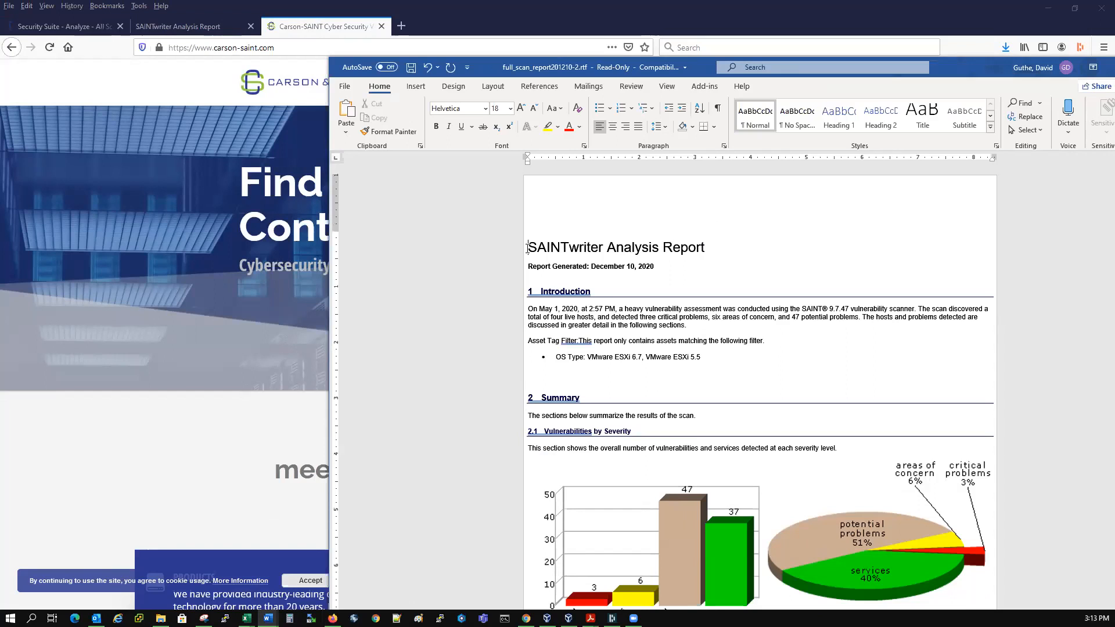
{"action": "key", "text": "Return"}
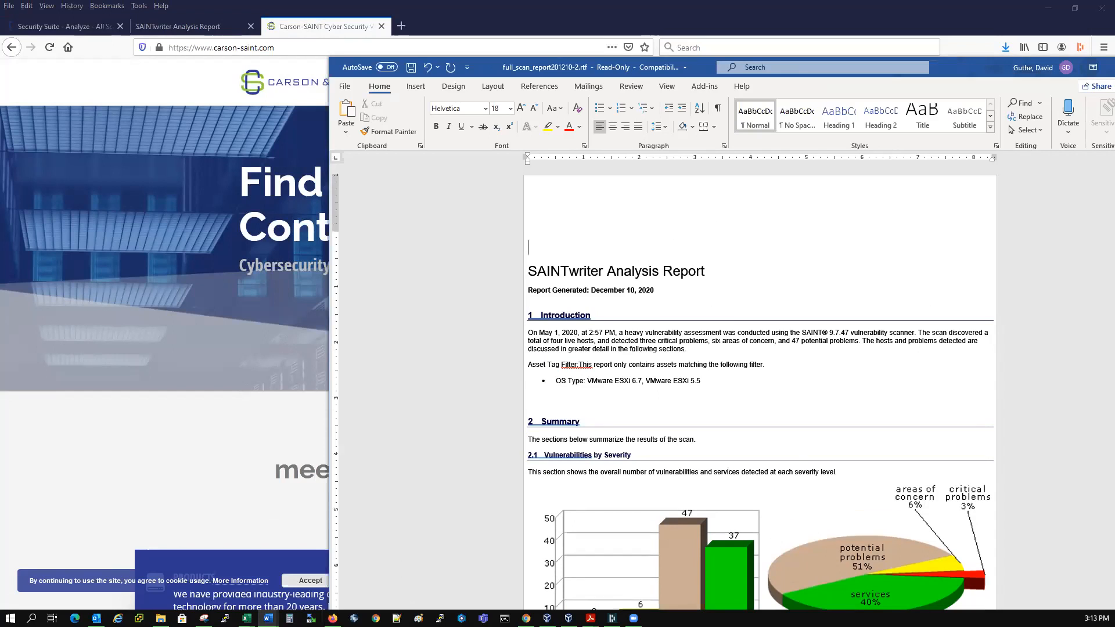
{"action": "right_click", "coordinate": [546, 248]}
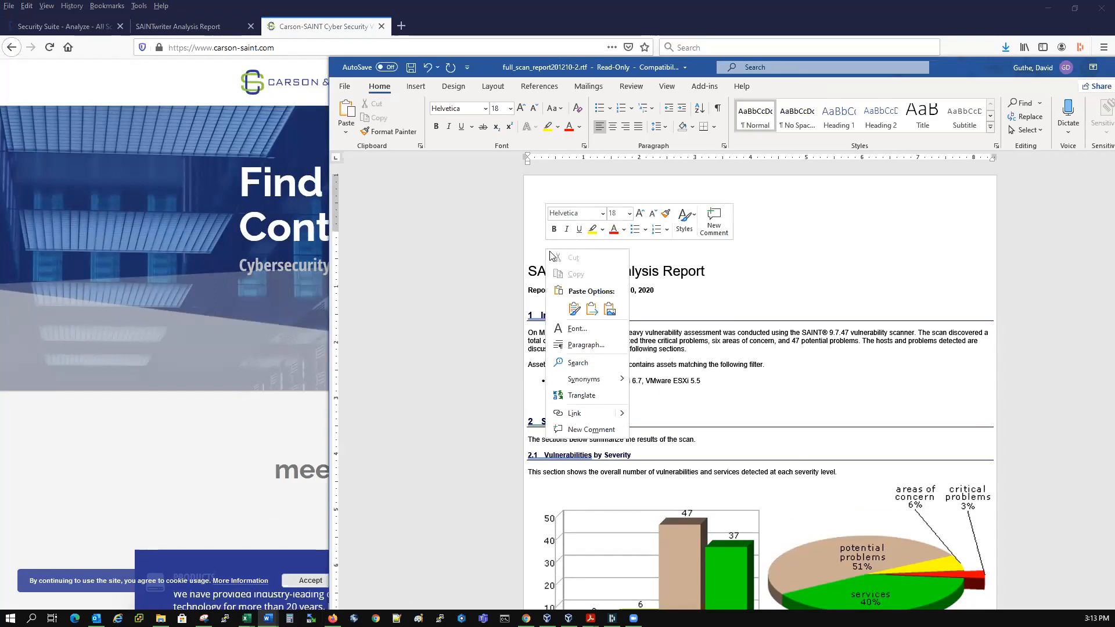
{"action": "left_click", "coordinate": [574, 309]}
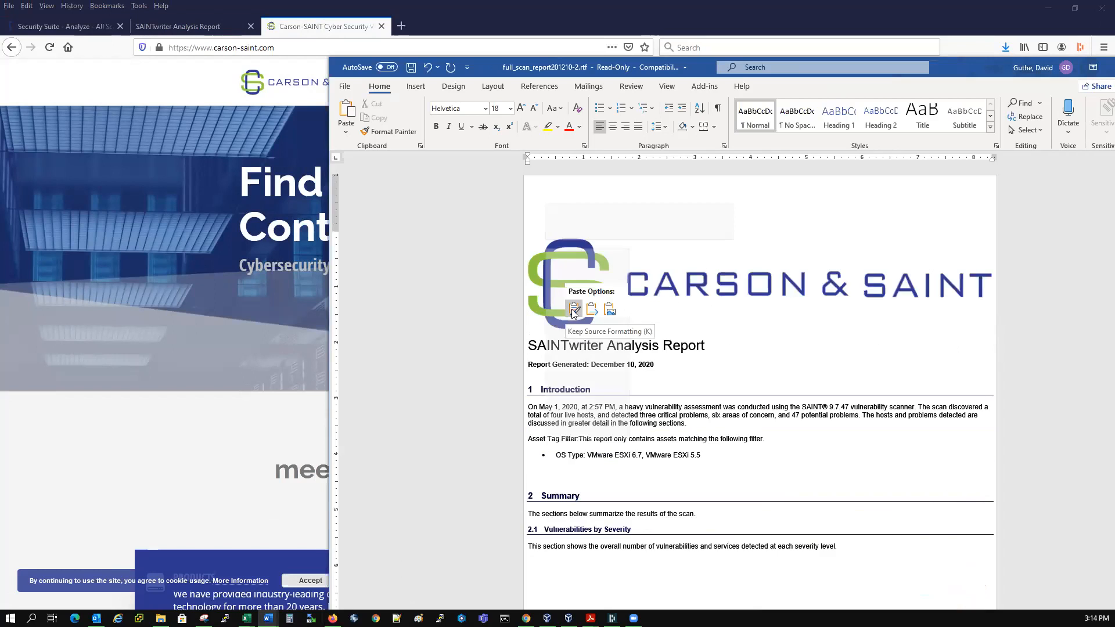
{"action": "left_click", "coordinate": [766, 293]}
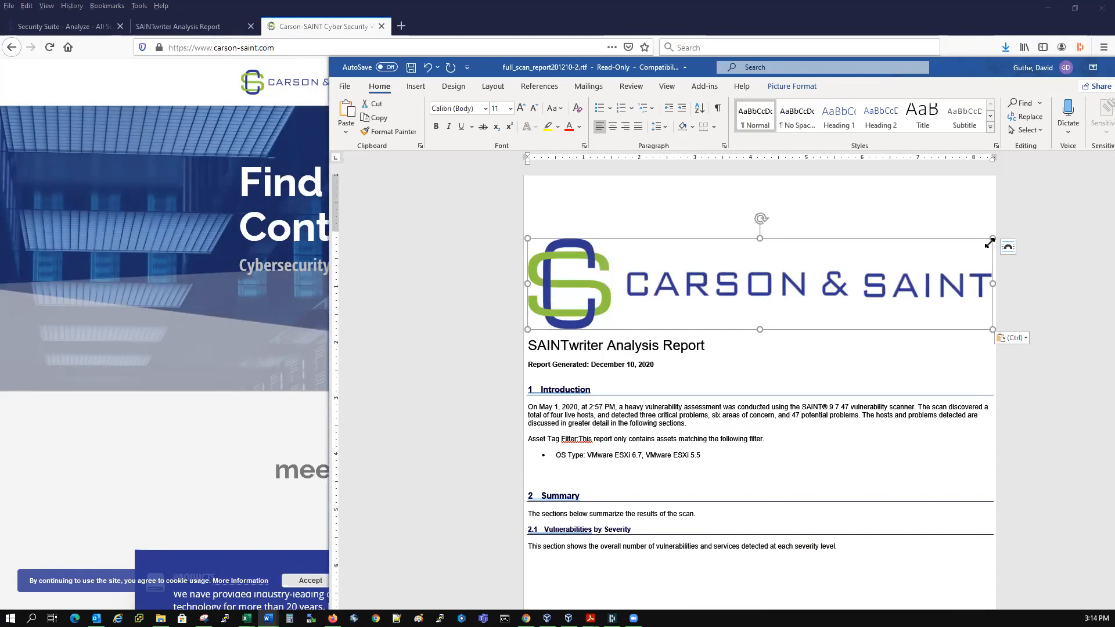
{"action": "left_click_drag", "start_coordinate": [992, 237], "coordinate": [763, 278]}
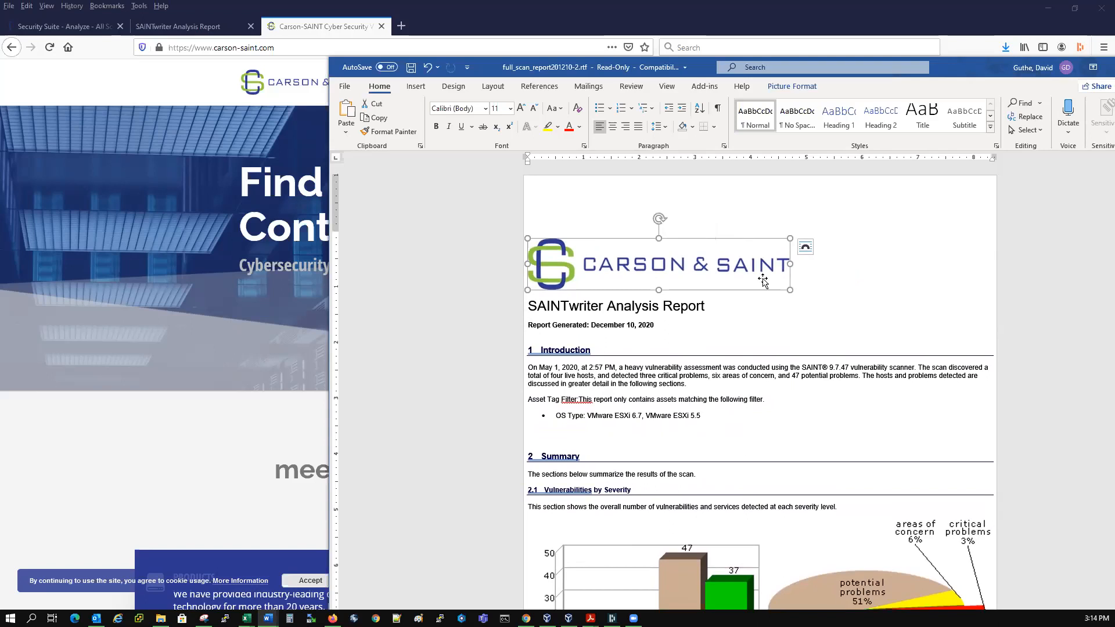
Replace "SAINTwriter" in the report title so it reads "Carson&SAINT Analysis Report".
{"action": "left_click", "coordinate": [603, 307]}
{"action": "key", "text": "BackSpace"}
{"action": "key", "text": "BackSpace"}
{"action": "key", "text": "BackSpace"}
{"action": "key", "text": "BackSpace"}
{"action": "key", "text": "BackSpace"}
{"action": "key", "text": "BackSpace"}
{"action": "key", "text": "BackSpace"}
{"action": "key", "text": "BackSpace"}
{"action": "key", "text": "BackSpace"}
{"action": "key", "text": "BackSpace"}
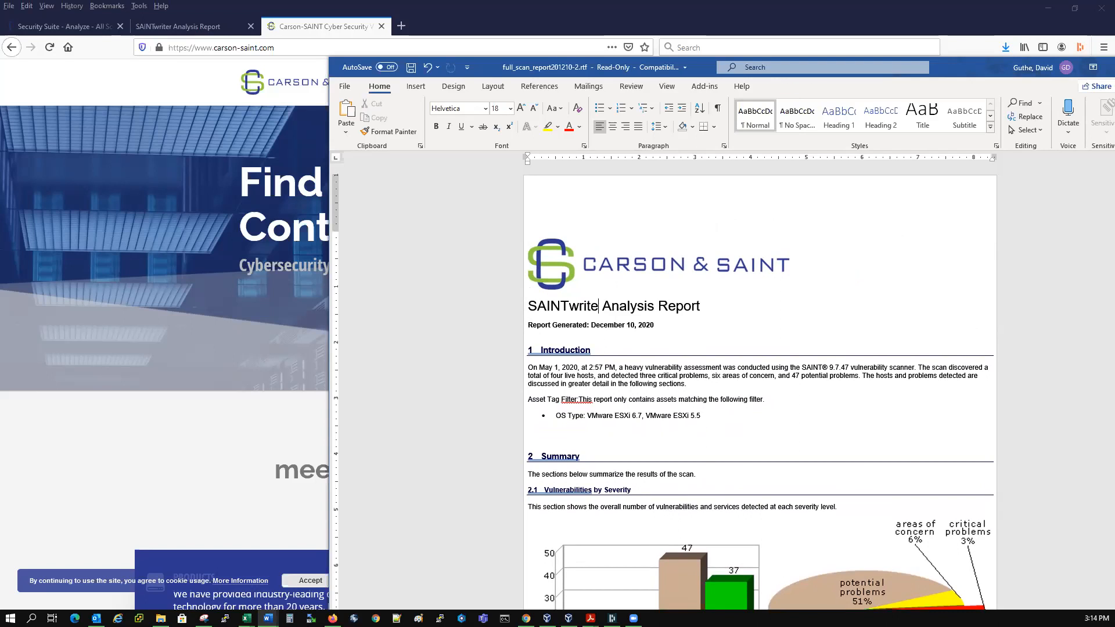
{"action": "key", "text": "BackSpace"}
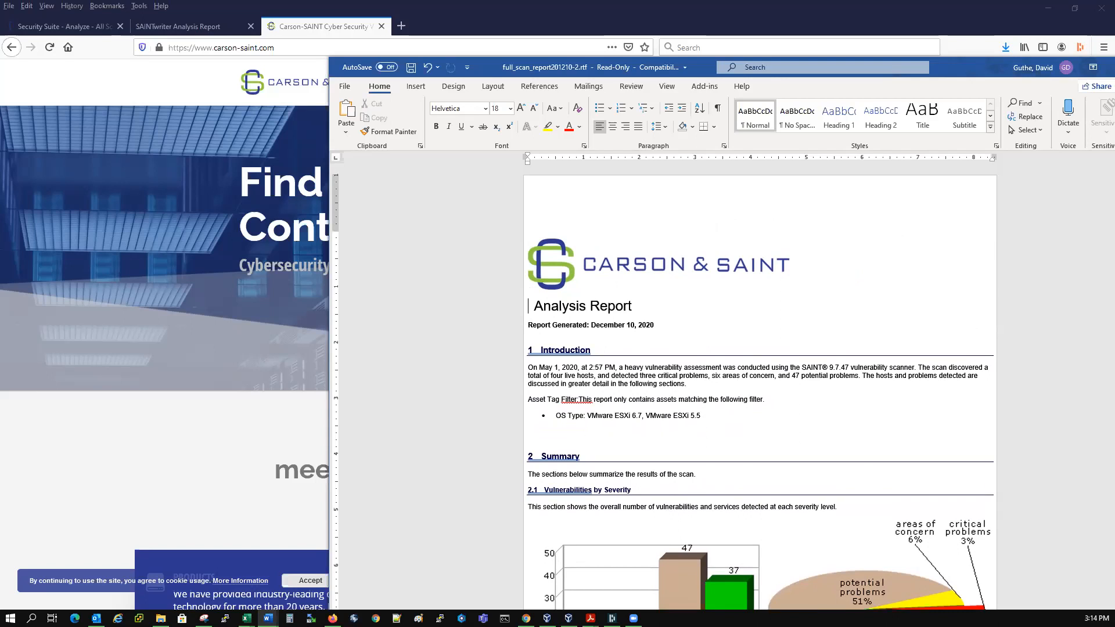
{"action": "type", "text": "Carson "}
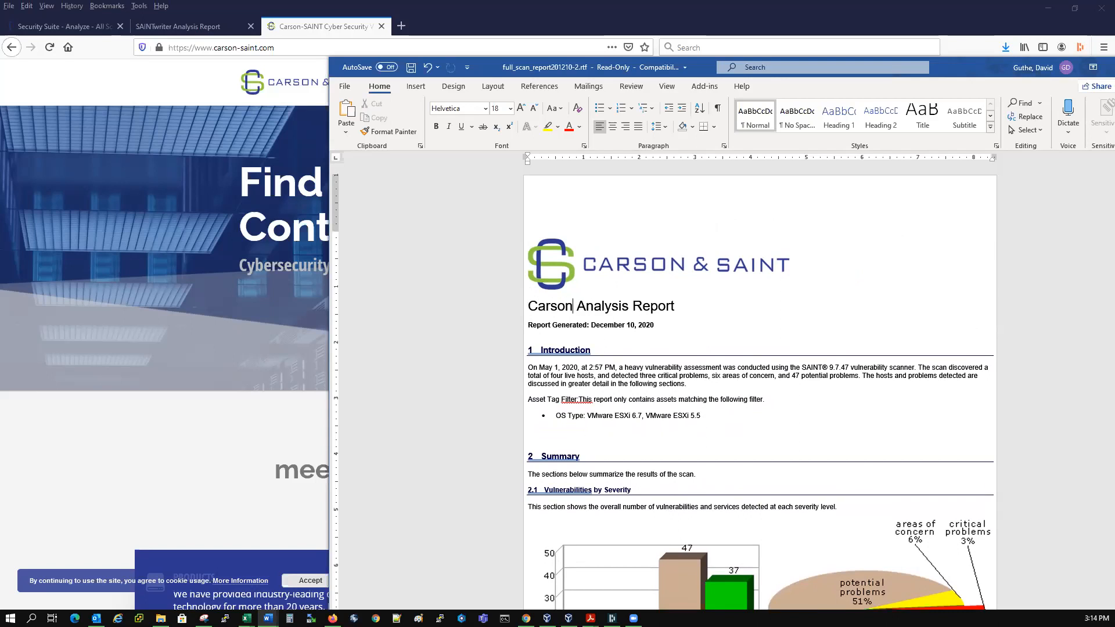
{"action": "type", "text": "&SAINT"}
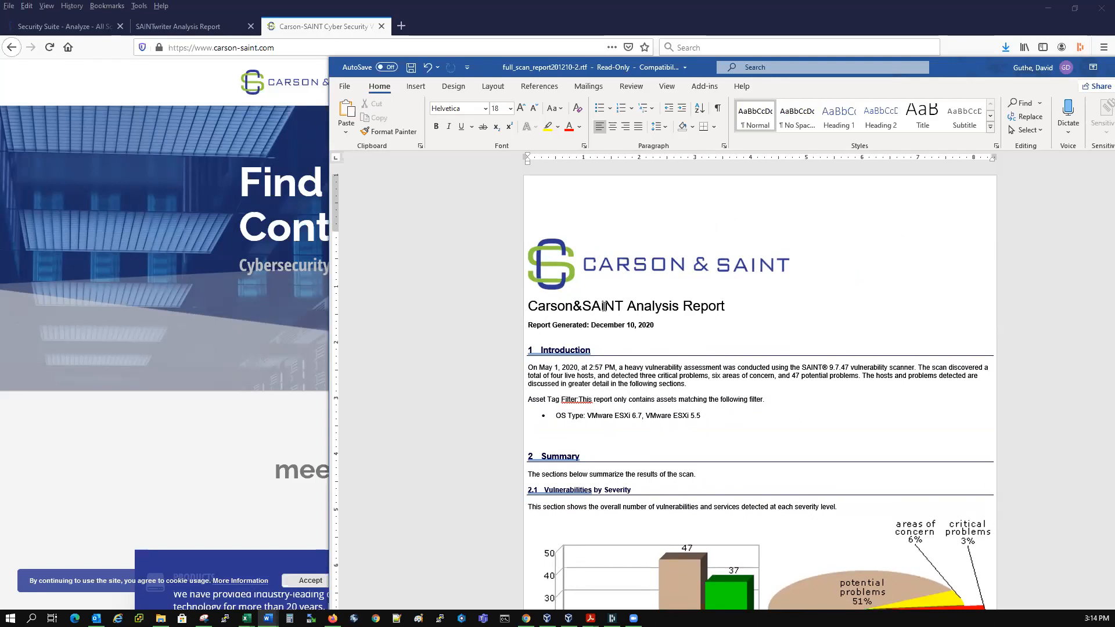
{"action": "left_click", "coordinate": [772, 337]}
Save the customized report as a PDF named full_scan_report201210-2 in the !!!!Training folder under Downloads.
{"action": "left_click", "coordinate": [345, 87]}
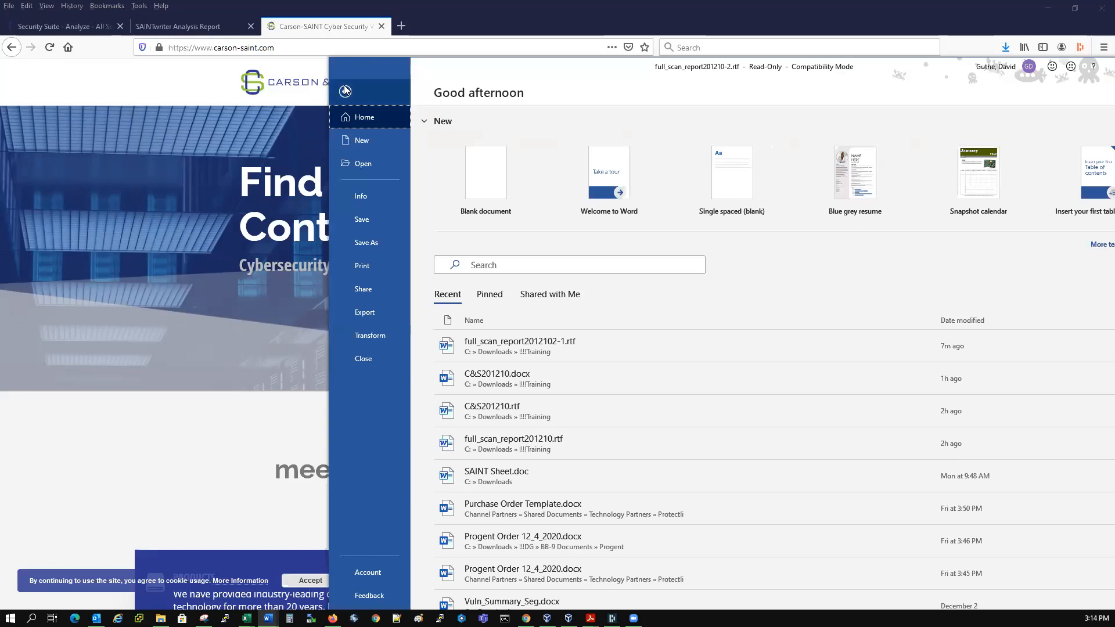
{"action": "left_click", "coordinate": [361, 243]}
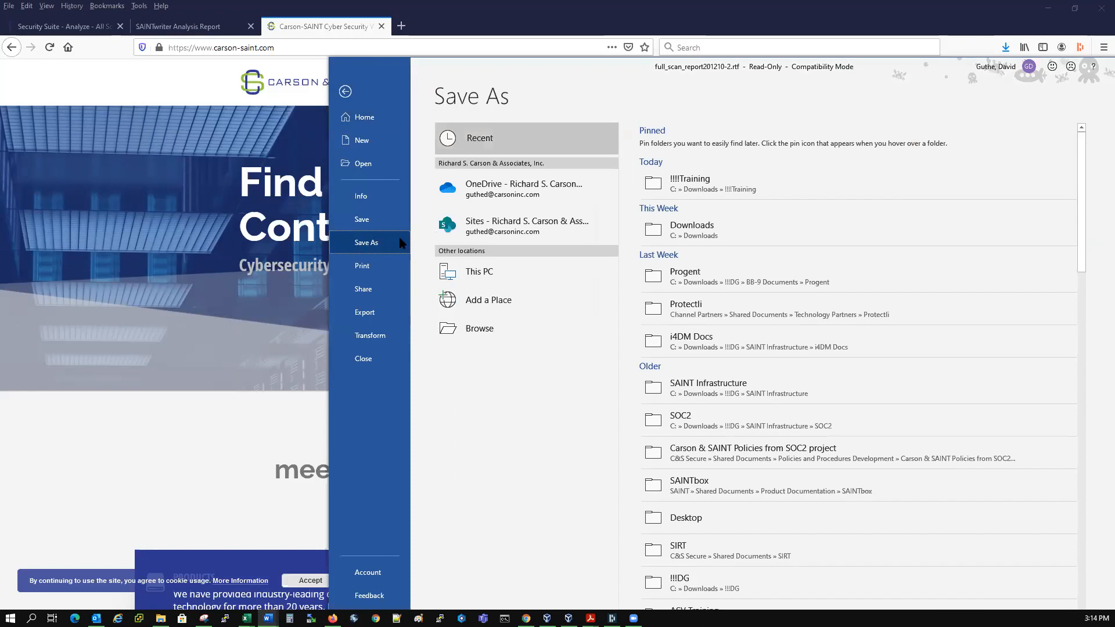
{"action": "left_click", "coordinate": [689, 186]}
{"action": "left_click", "coordinate": [688, 193]}
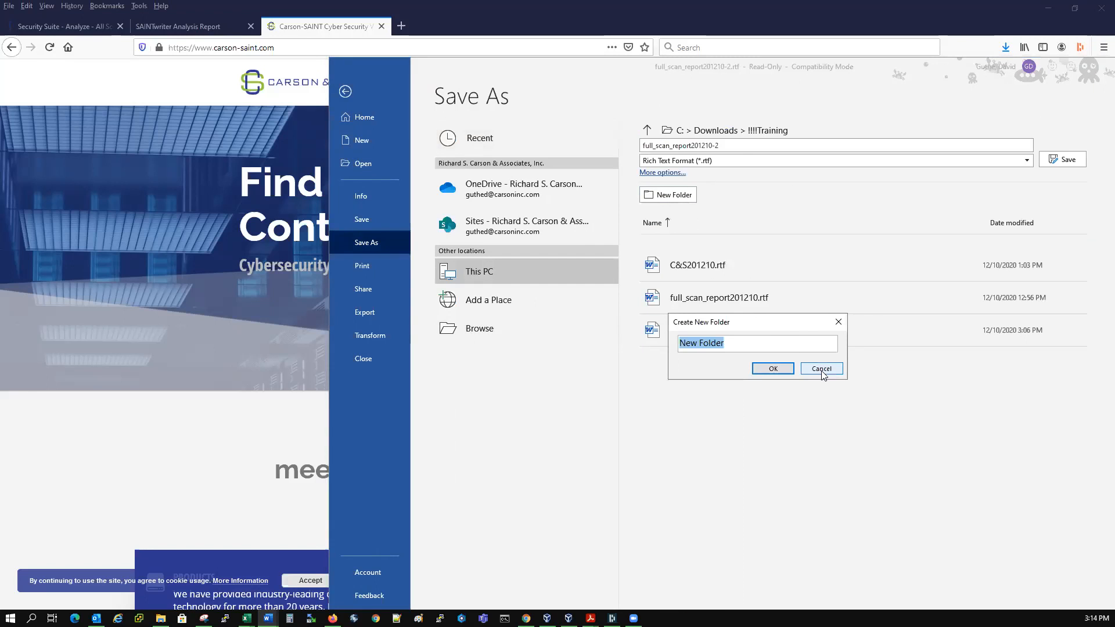
{"action": "left_click", "coordinate": [827, 371]}
{"action": "left_click", "coordinate": [730, 160]}
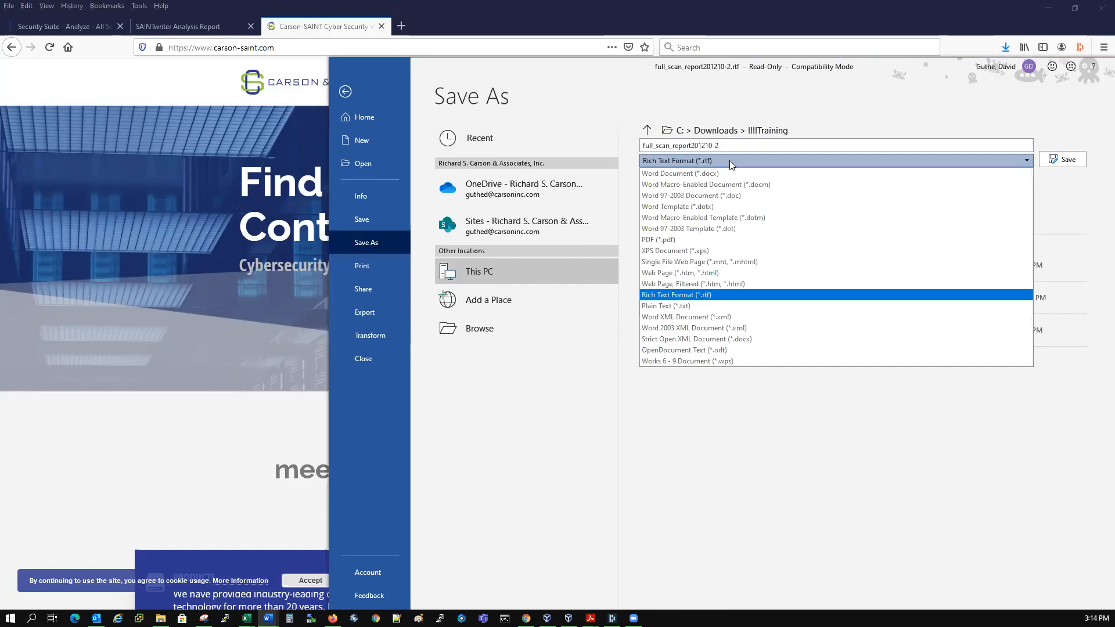
{"action": "left_click", "coordinate": [671, 238]}
{"action": "left_click", "coordinate": [1061, 160]}
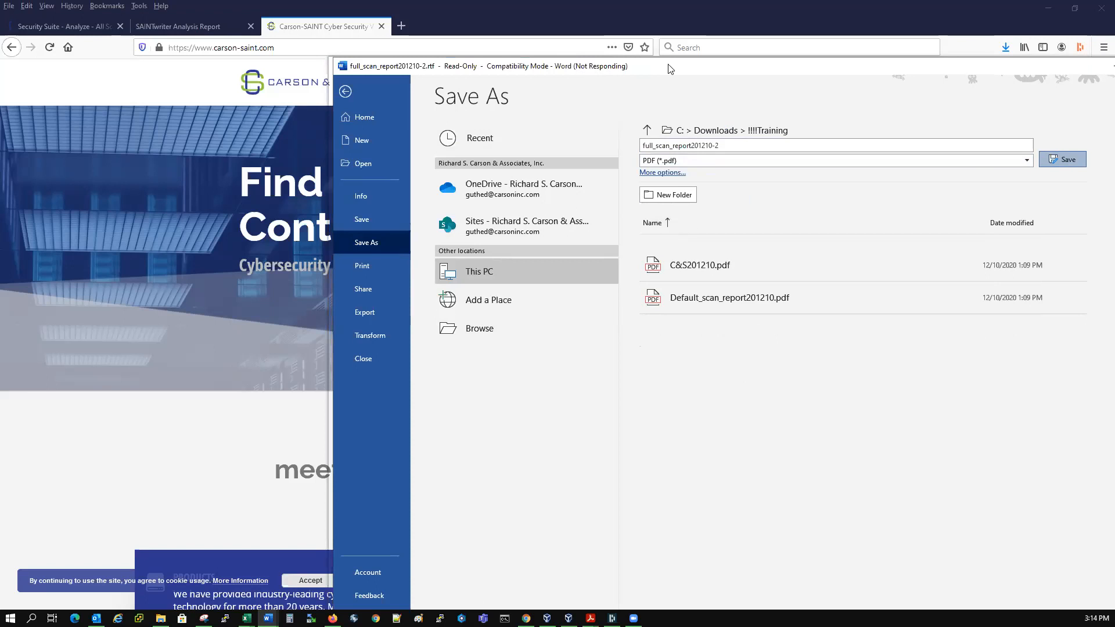
{"action": "left_click_drag", "start_coordinate": [667, 69], "coordinate": [634, 71]}
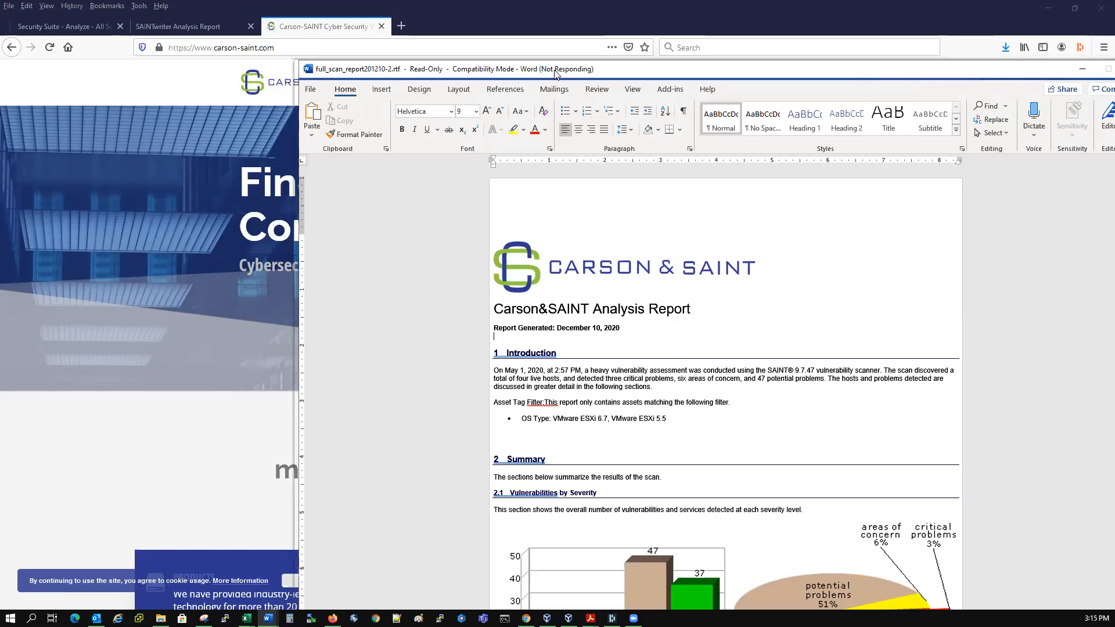
{"action": "left_click_drag", "start_coordinate": [552, 71], "coordinate": [538, 74]}
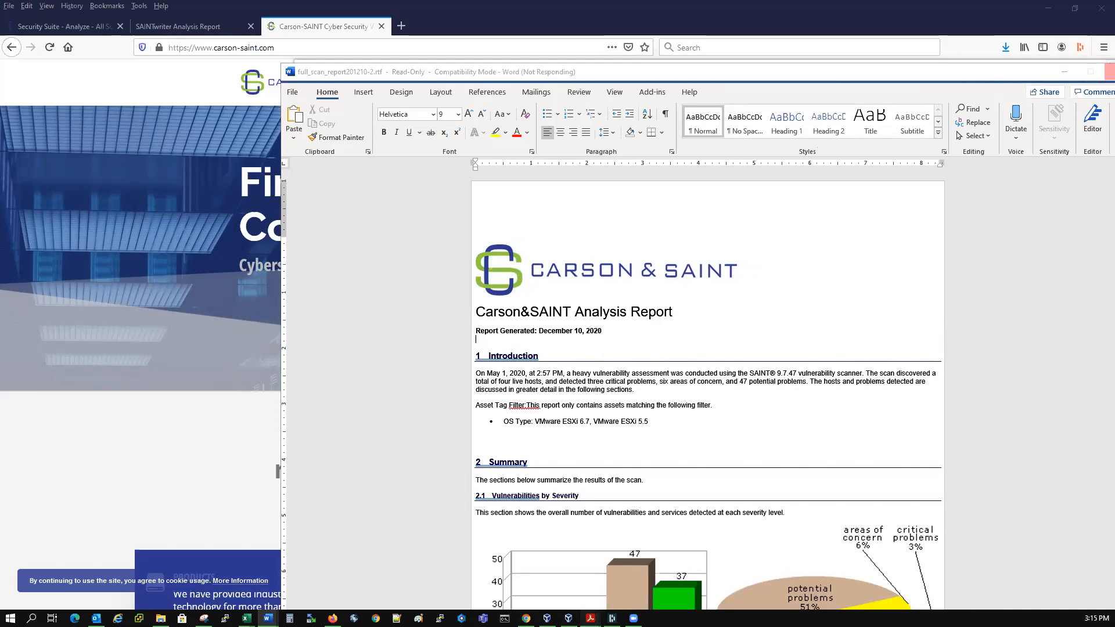
Switch to Acrobat Reader, review the rebranded first page of C&S-201210.pdf in an enlarged window, and minimize it.
{"action": "mouse_move", "coordinate": [591, 618]}
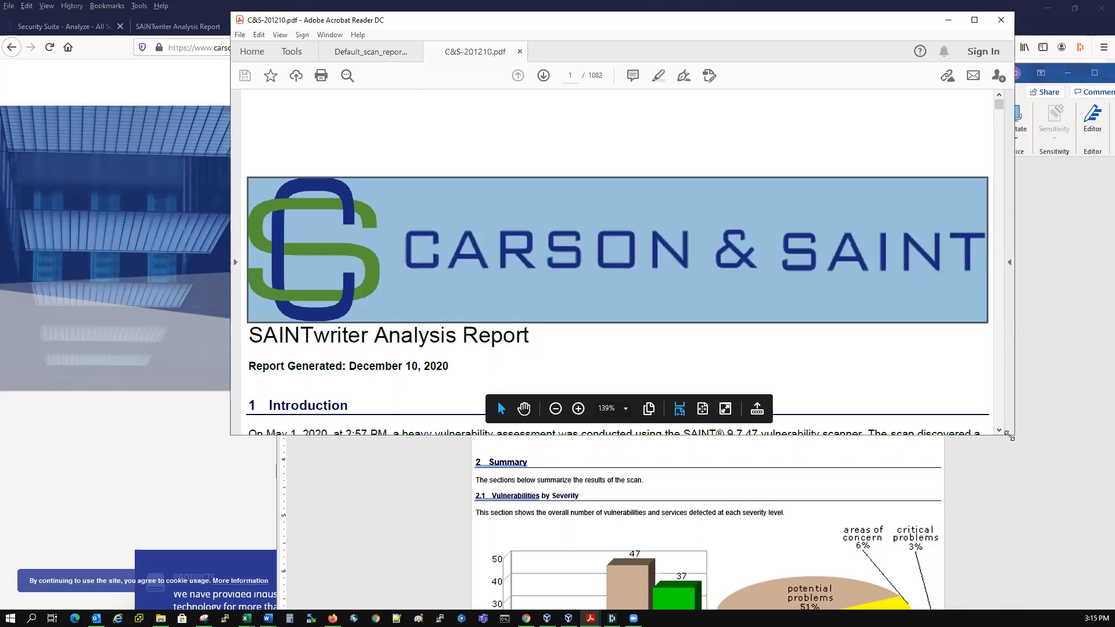
{"action": "left_click_drag", "start_coordinate": [1011, 435], "coordinate": [1057, 591]}
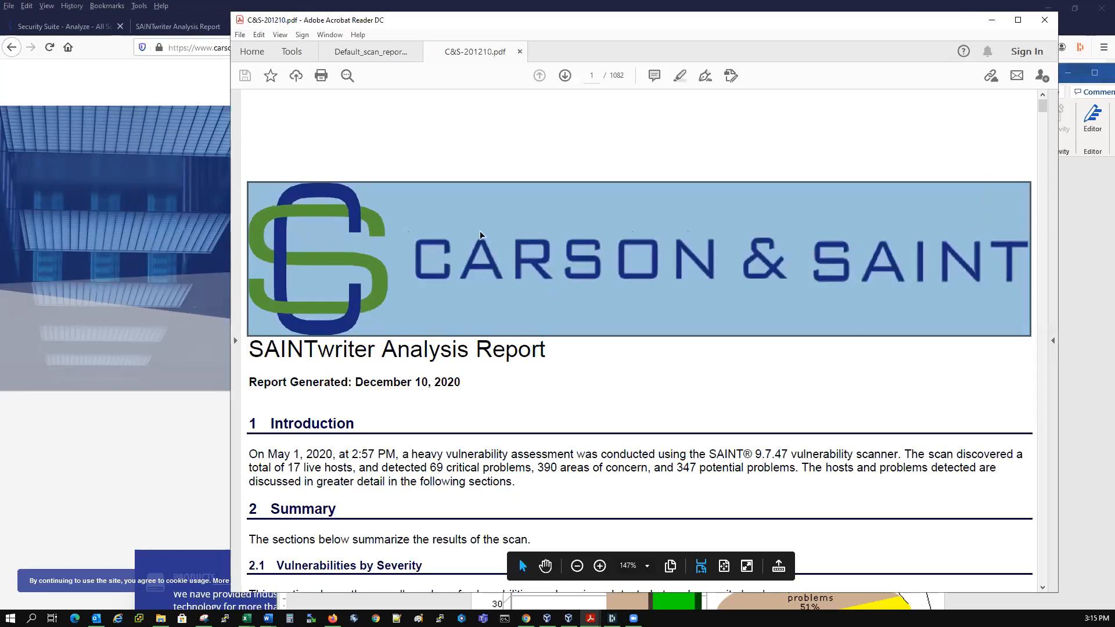
{"action": "scroll", "coordinate": [487, 404], "scroll_direction": "down", "scroll_amount": 10}
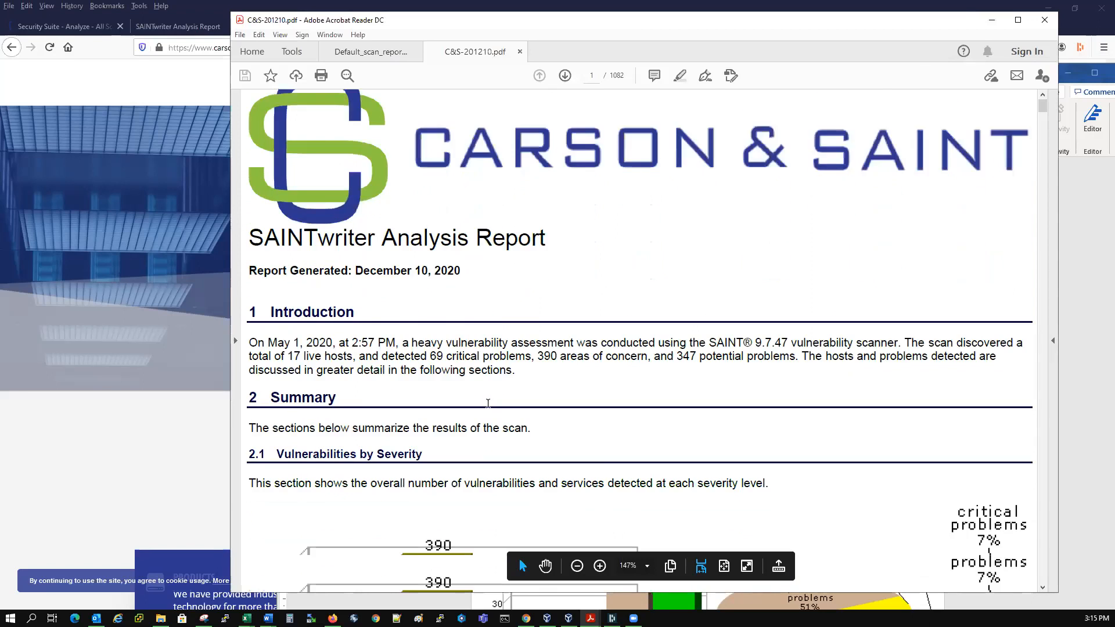
{"action": "scroll", "coordinate": [487, 404], "scroll_direction": "up", "scroll_amount": 8}
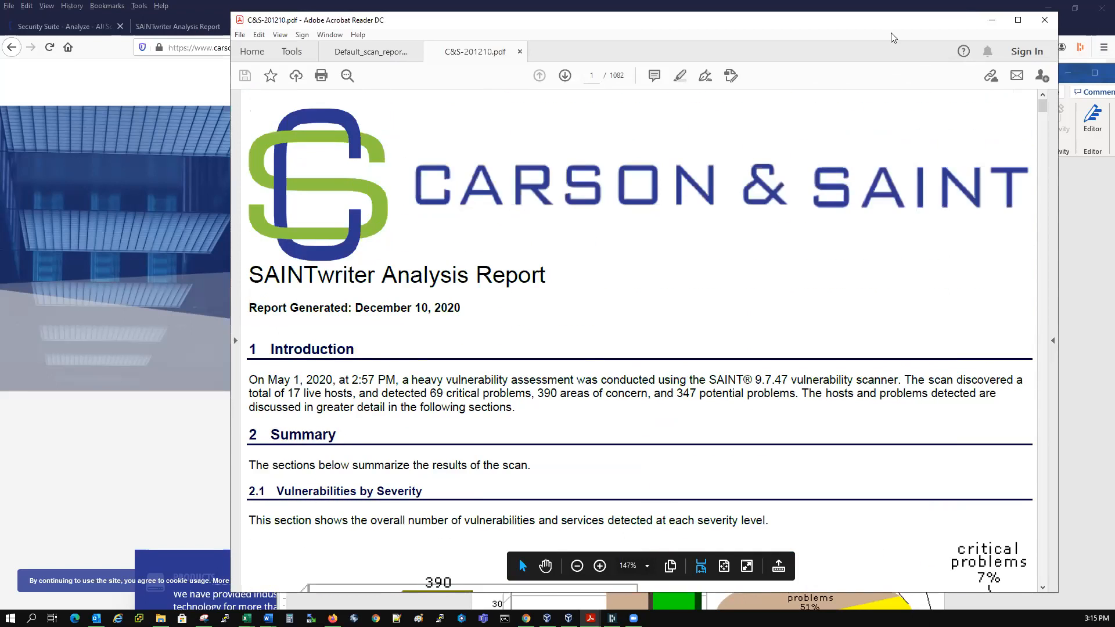
{"action": "left_click", "coordinate": [993, 21]}
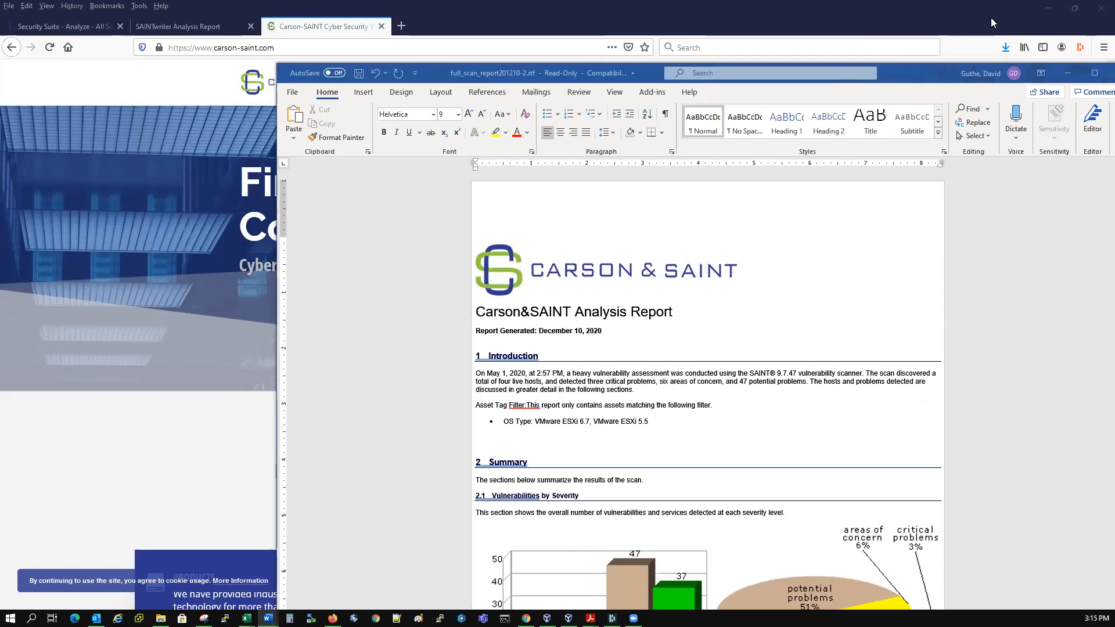
Review the summary charts in the customized Word report, from vulnerabilities by severity through the Top 10 Services section.
{"action": "left_click", "coordinate": [606, 341]}
{"action": "scroll", "coordinate": [623, 360], "scroll_direction": "down", "scroll_amount": 3}
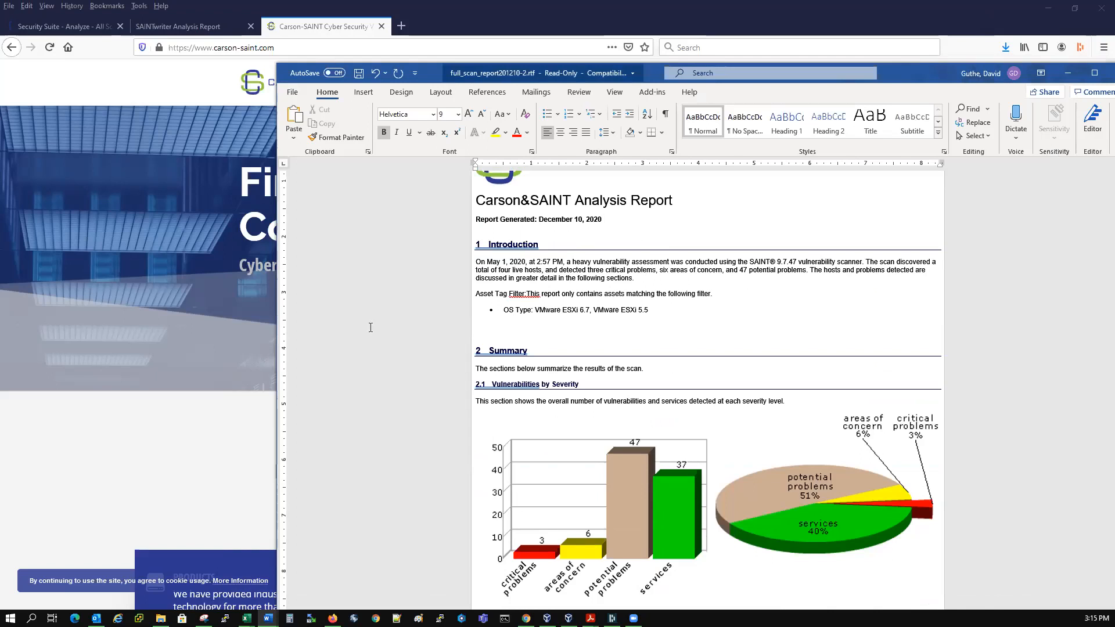
{"action": "left_click_drag", "start_coordinate": [468, 78], "coordinate": [325, 44]}
{"action": "scroll", "coordinate": [552, 485], "scroll_direction": "down", "scroll_amount": 5}
{"action": "scroll", "coordinate": [552, 485], "scroll_direction": "down", "scroll_amount": 20}
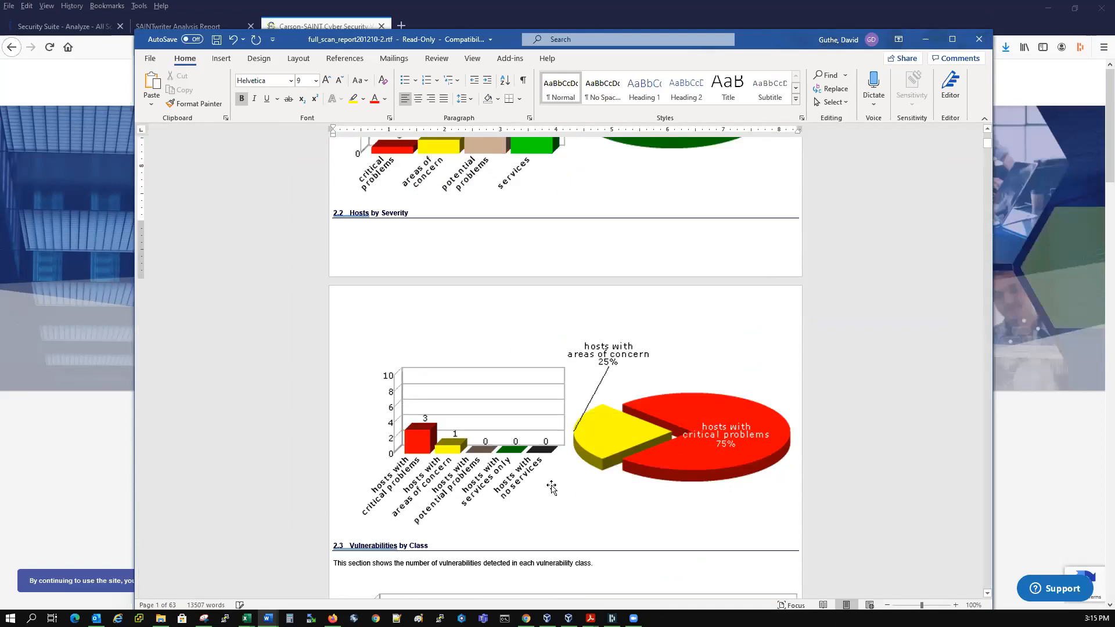
{"action": "scroll", "coordinate": [551, 488], "scroll_direction": "down", "scroll_amount": 15}
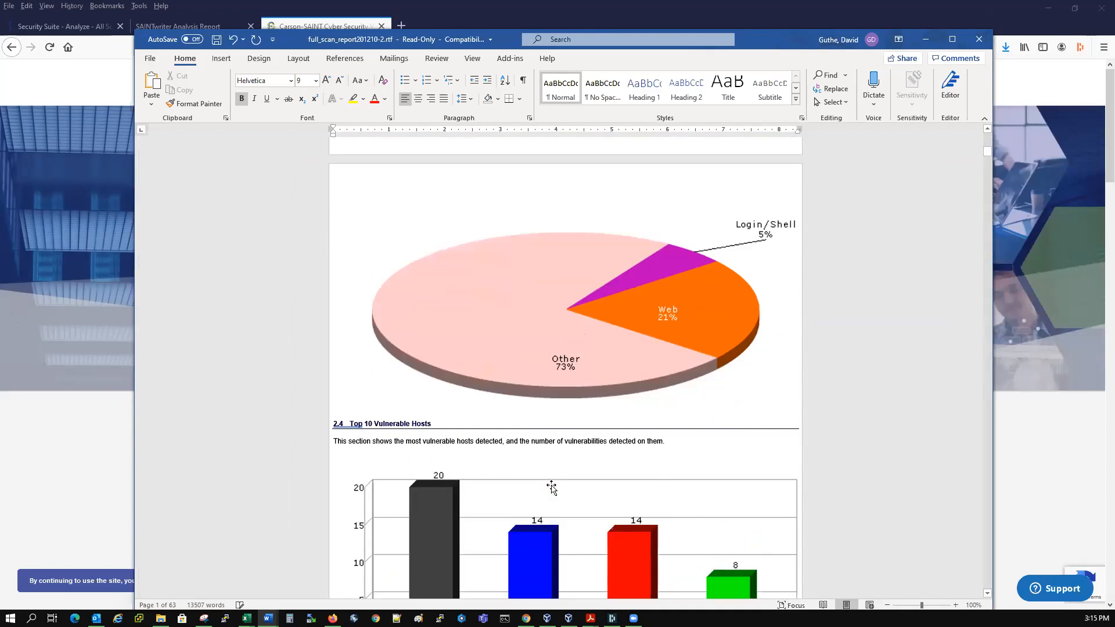
{"action": "scroll", "coordinate": [531, 478], "scroll_direction": "down", "scroll_amount": 15}
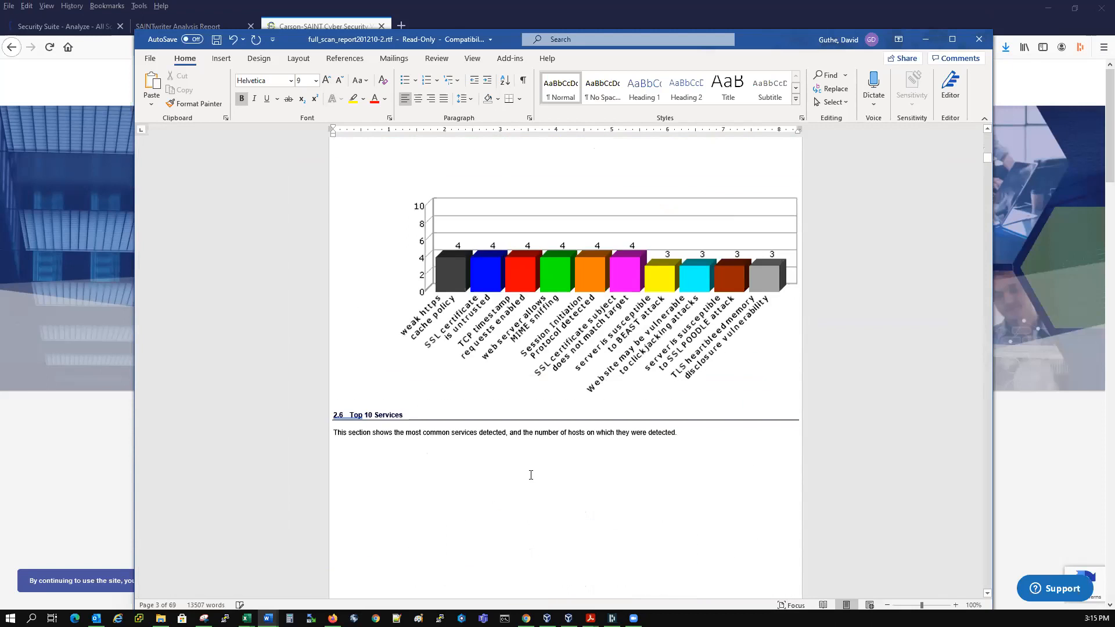
Replace every occurrence of "critical" in the Word report with "High", continuing the search from the beginning of the document.
{"action": "scroll", "coordinate": [530, 475], "scroll_direction": "down", "scroll_amount": 12}
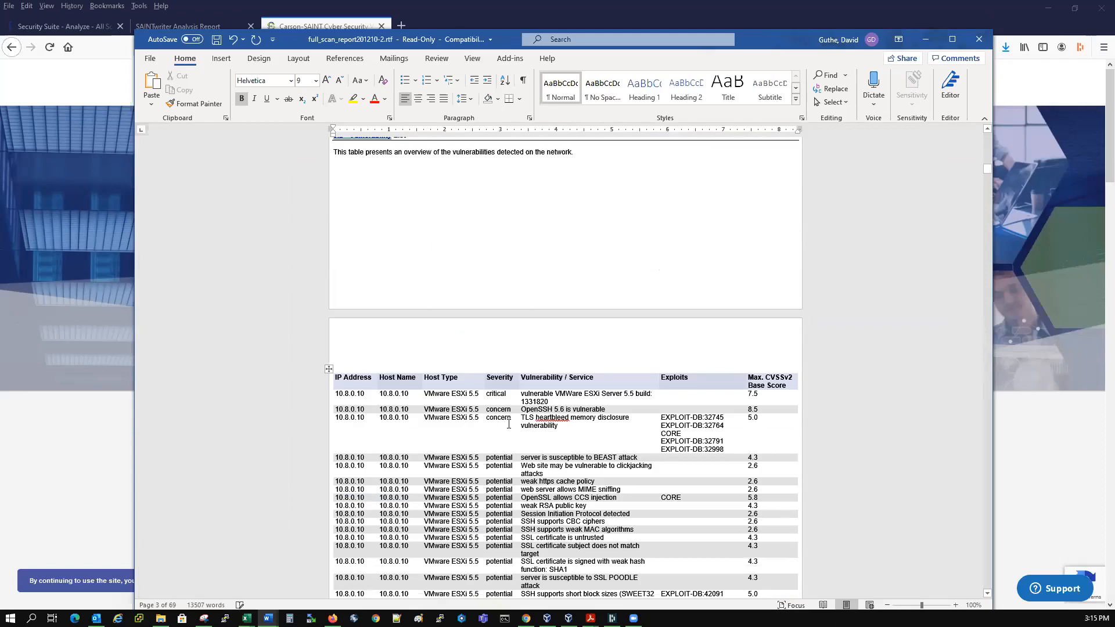
{"action": "left_click", "coordinate": [510, 394]}
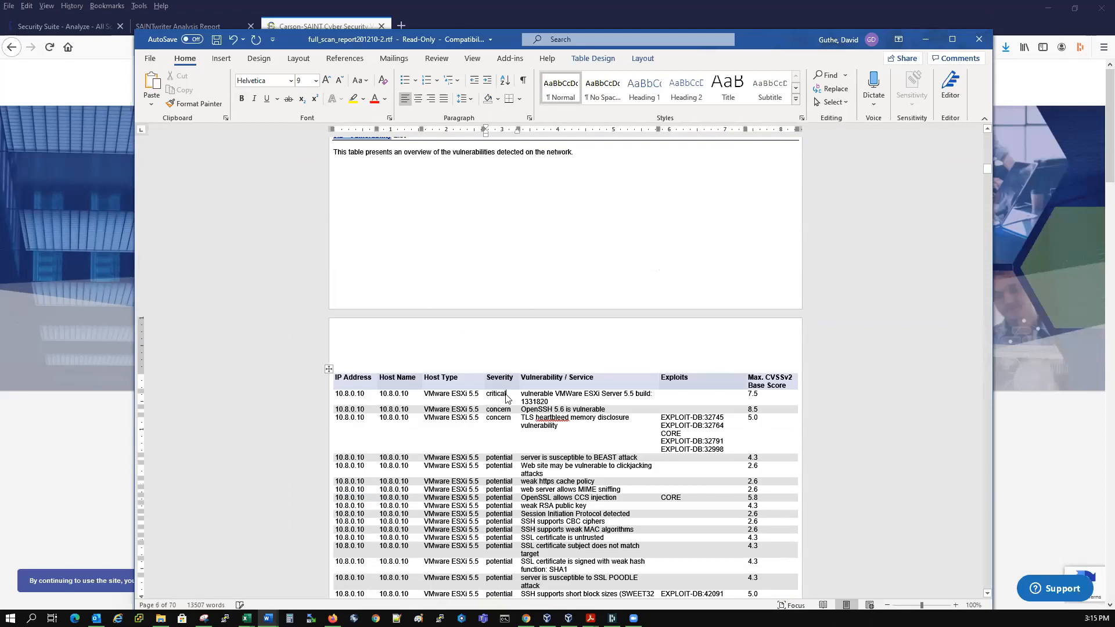
{"action": "left_click_drag", "start_coordinate": [506, 394], "coordinate": [488, 395]}
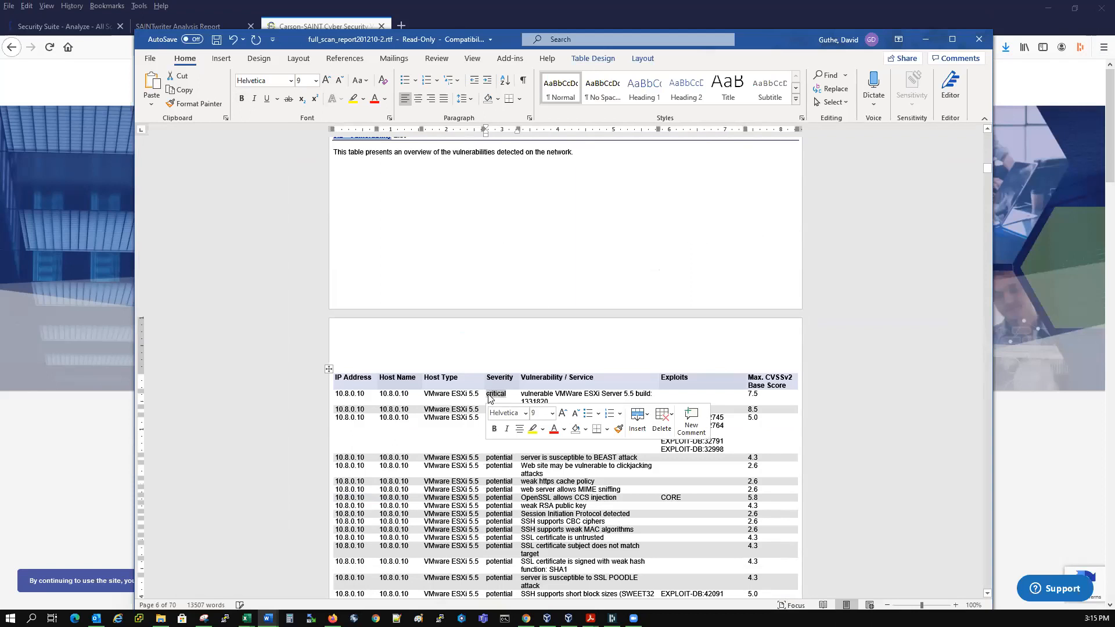
{"action": "right_click", "coordinate": [488, 397]}
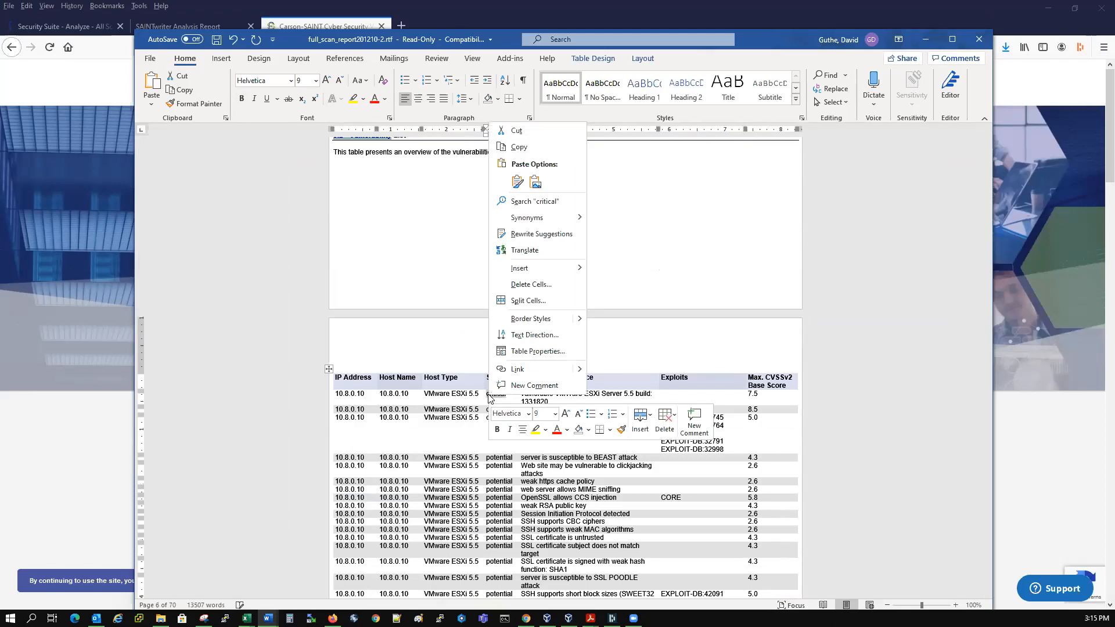
{"action": "left_click", "coordinate": [514, 148]}
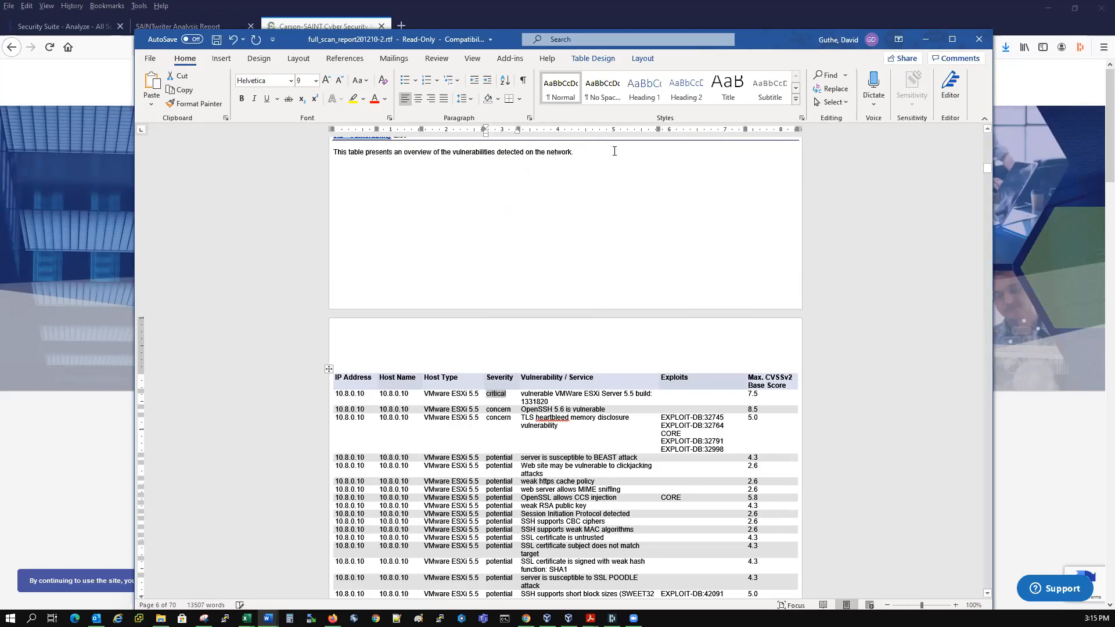
{"action": "left_click", "coordinate": [834, 90]}
{"action": "left_click_drag", "start_coordinate": [475, 323], "coordinate": [447, 327]}
{"action": "type", "text": "High"}
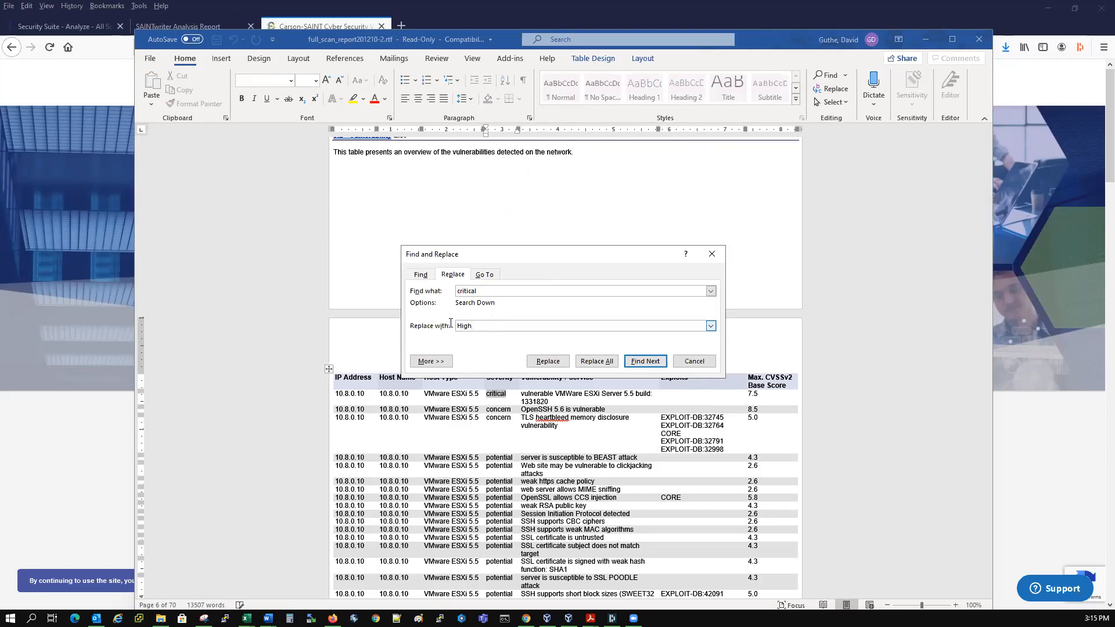
{"action": "left_click", "coordinate": [596, 362]}
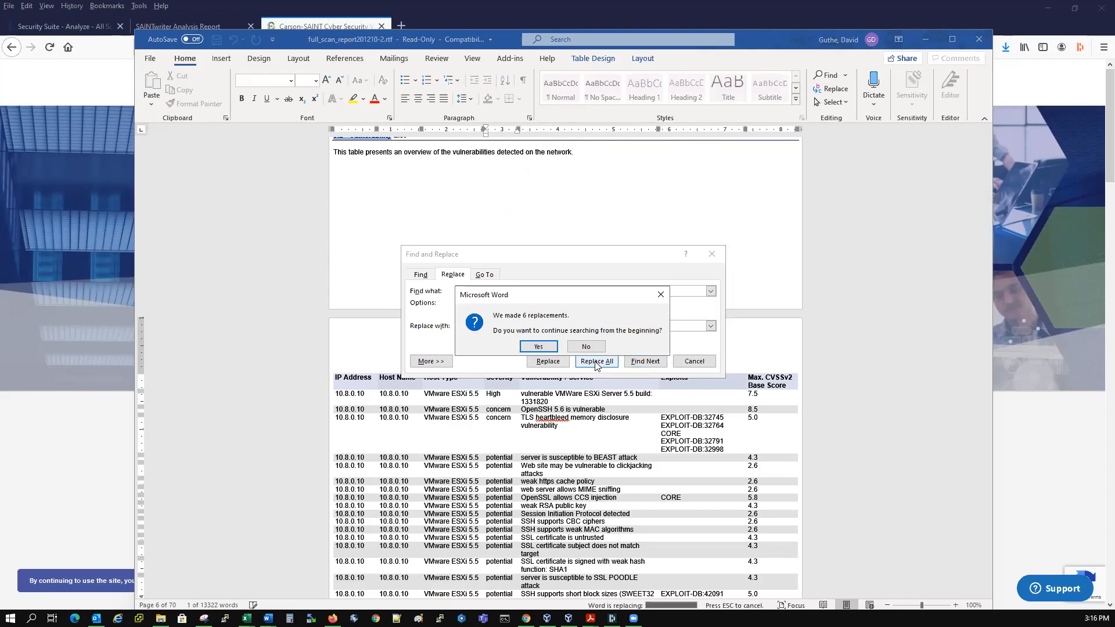
{"action": "left_click", "coordinate": [538, 346]}
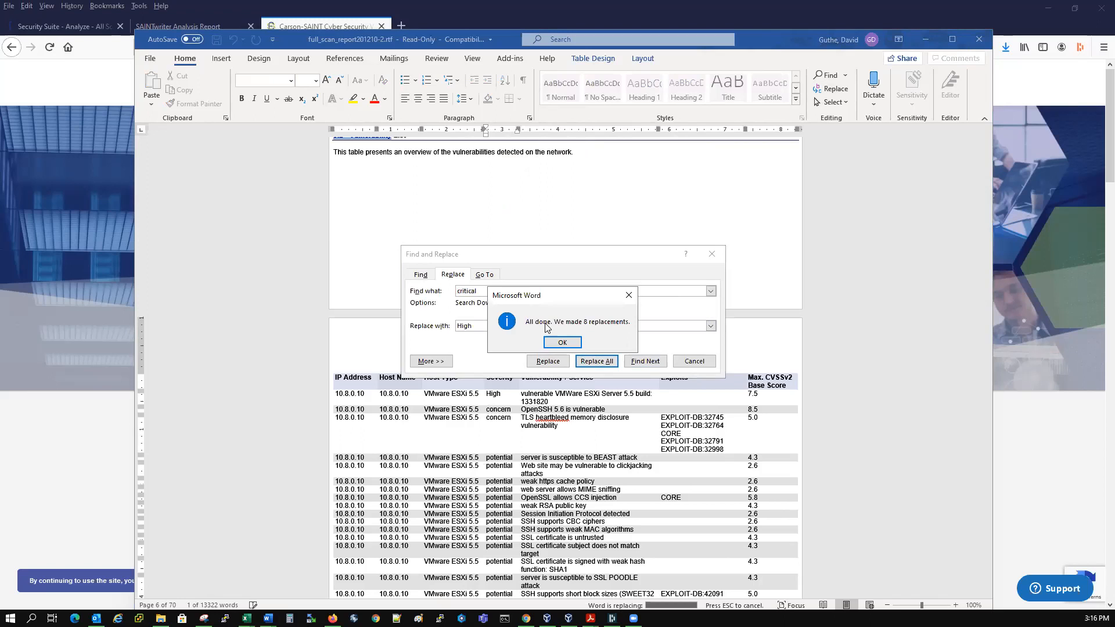
{"action": "left_click", "coordinate": [558, 343]}
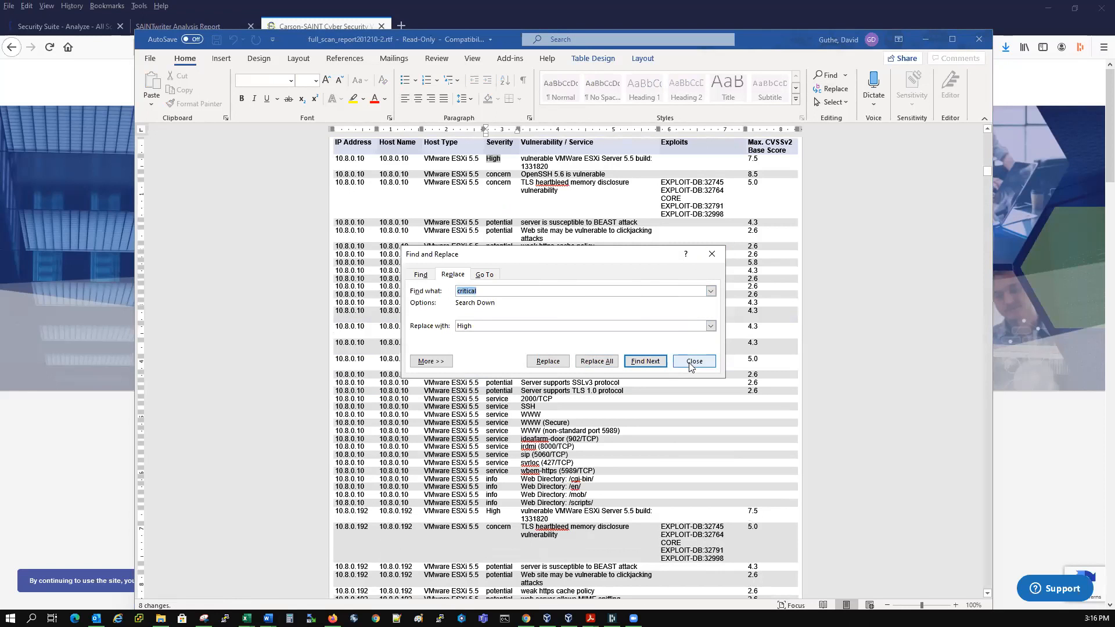
{"action": "left_click", "coordinate": [713, 259]}
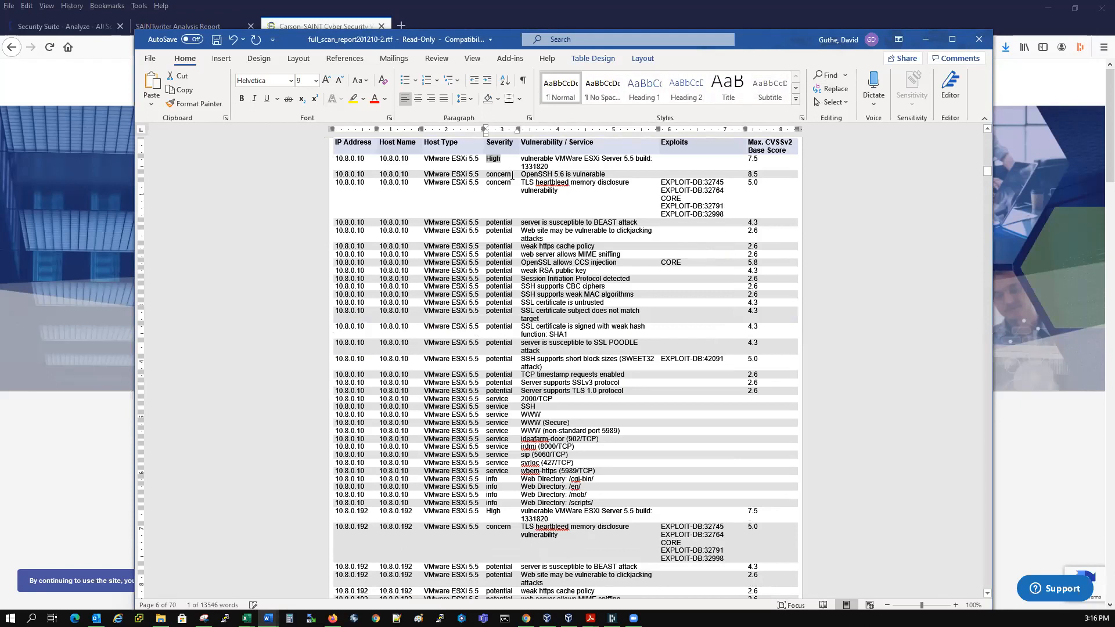
Replace every occurrence of "concern" throughout the report with "Medium", including the part before the vulnerability table.
{"action": "left_click", "coordinate": [511, 175]}
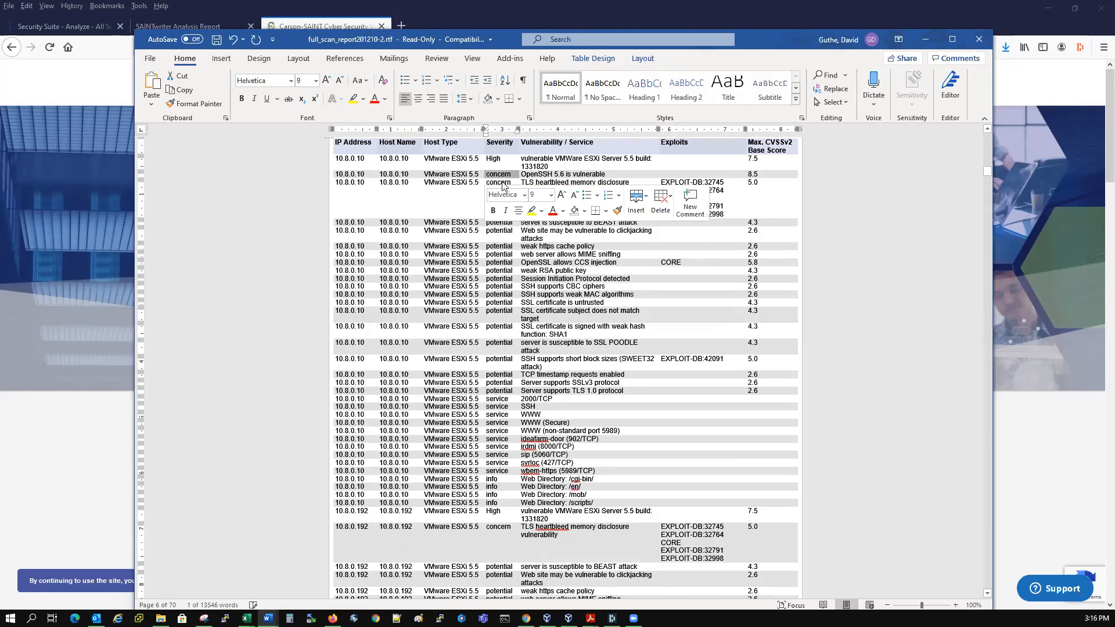
{"action": "left_click_drag", "start_coordinate": [512, 173], "coordinate": [491, 173]}
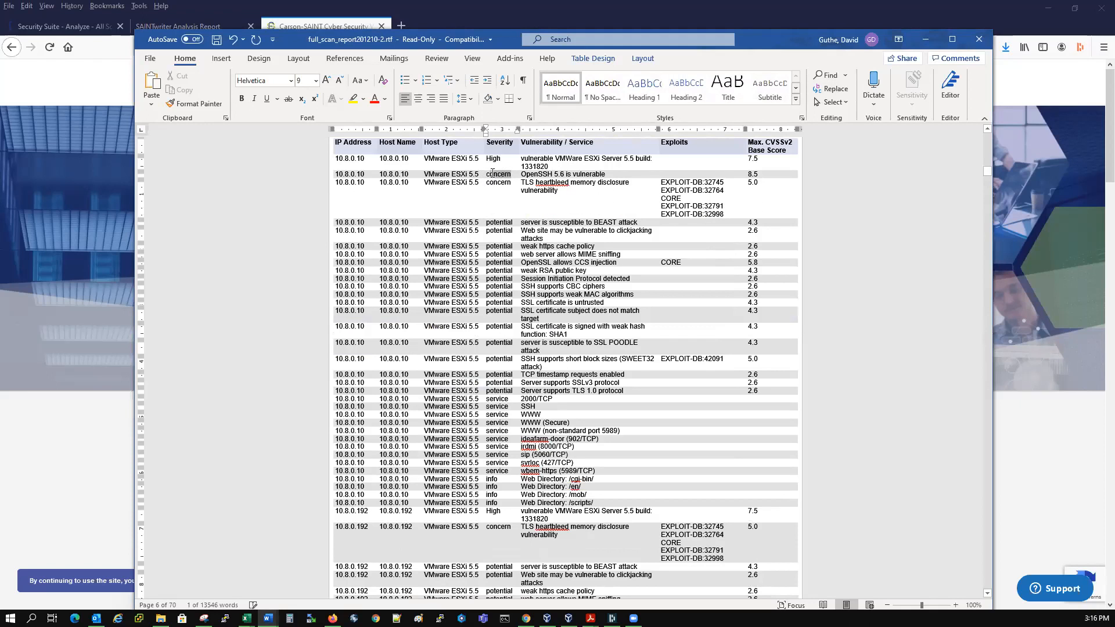
{"action": "right_click", "coordinate": [490, 175]}
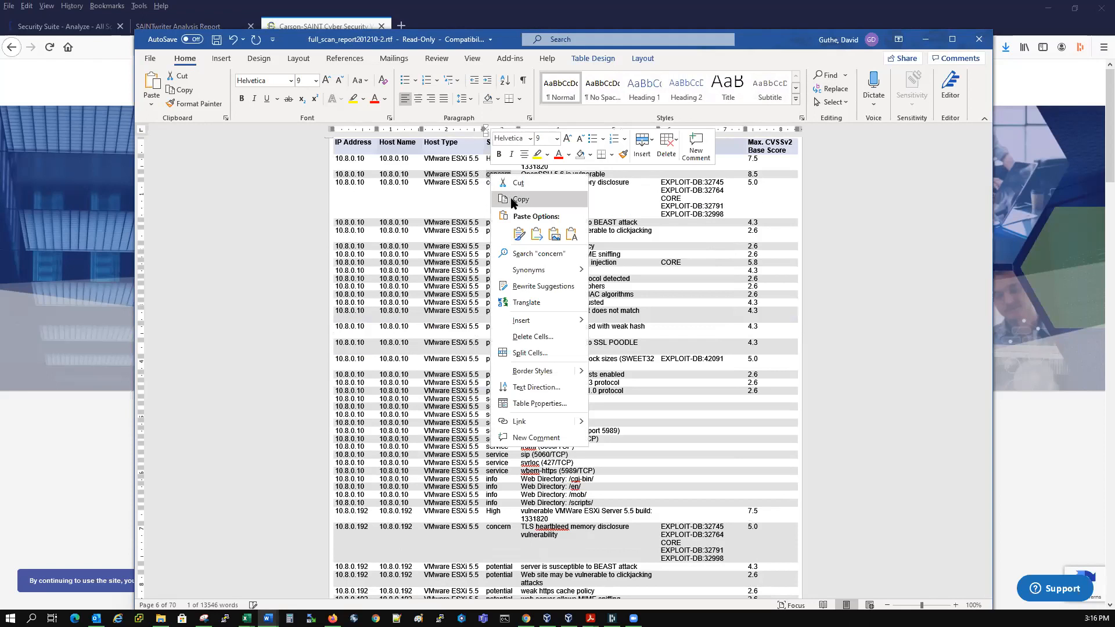
{"action": "left_click", "coordinate": [511, 198]}
{"action": "left_click", "coordinate": [831, 88]}
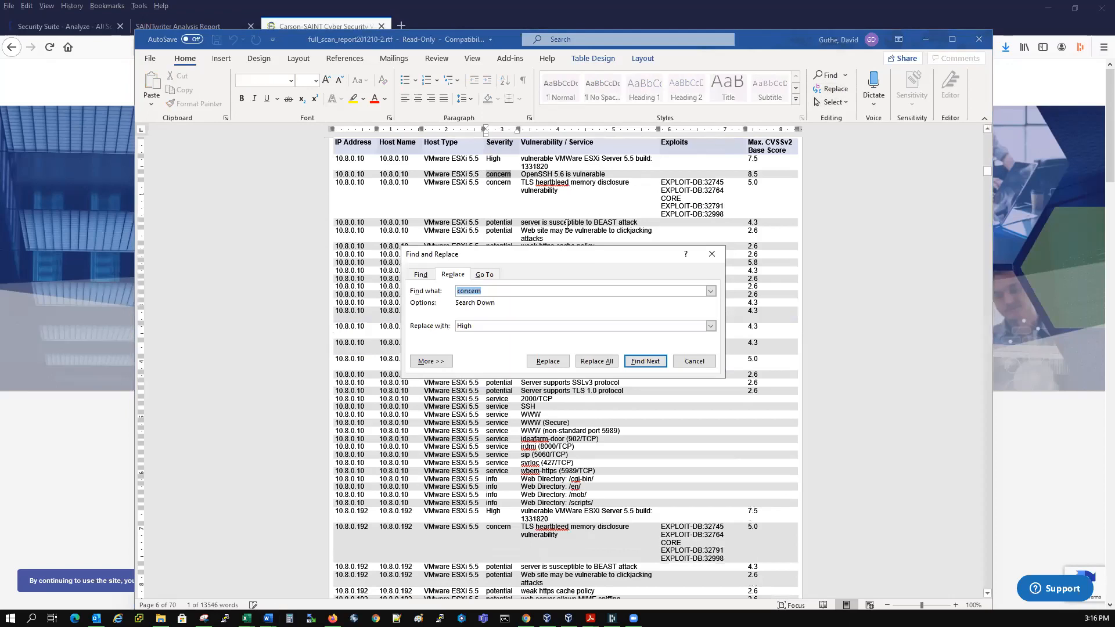
{"action": "left_click_drag", "start_coordinate": [469, 326], "coordinate": [444, 327]}
{"action": "type", "text": "Mediu"}
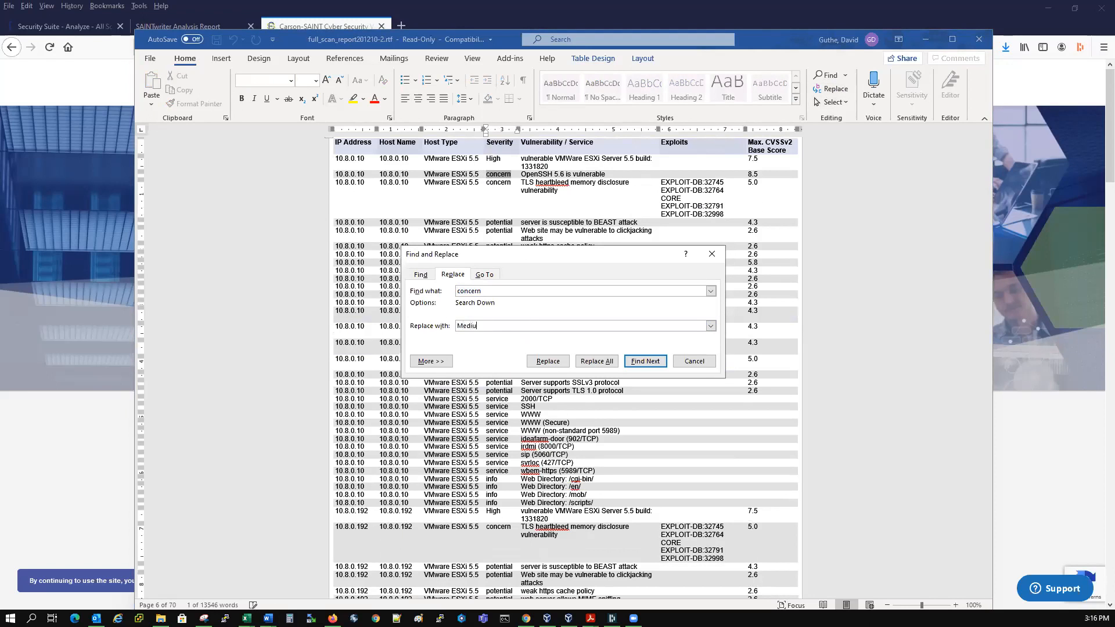
{"action": "left_click", "coordinate": [598, 363]}
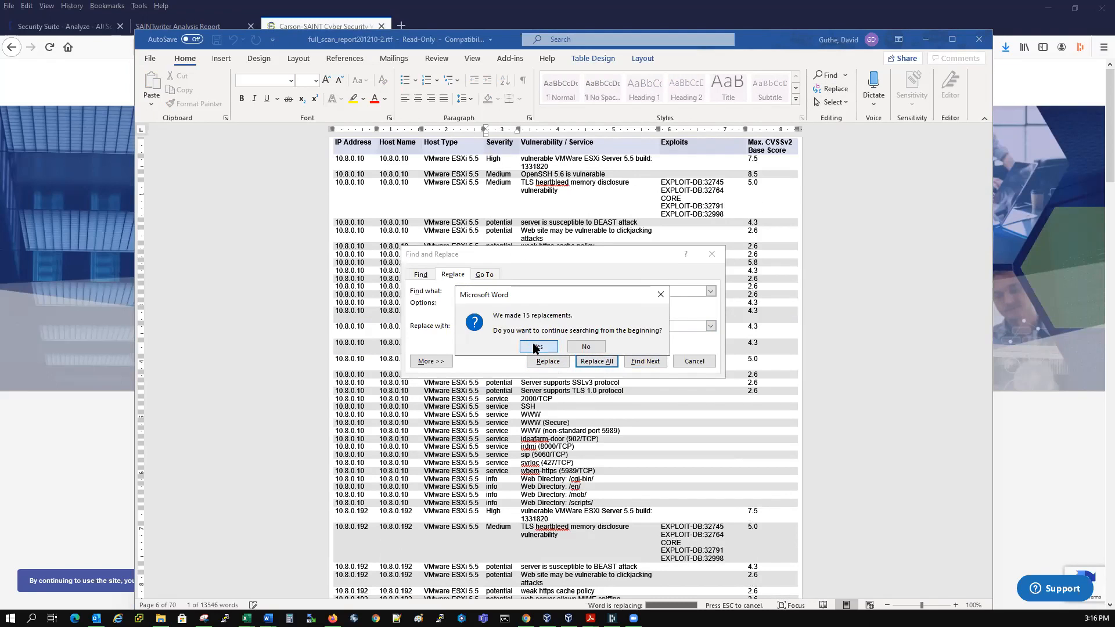
{"action": "left_click", "coordinate": [538, 347]}
{"action": "left_click", "coordinate": [564, 344]}
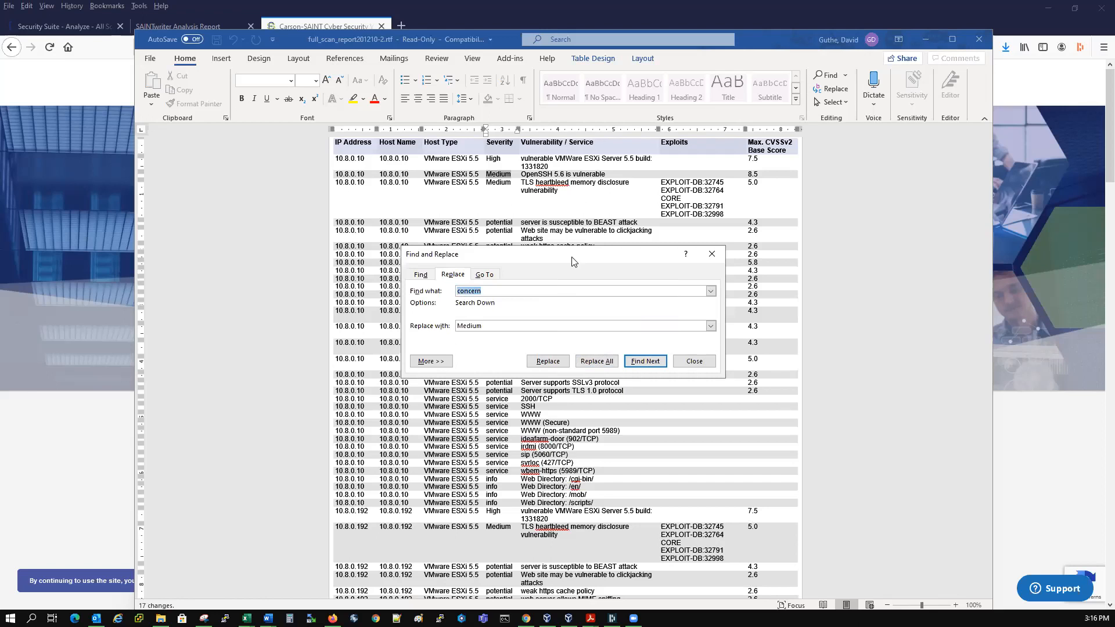
{"action": "left_click", "coordinate": [714, 253]}
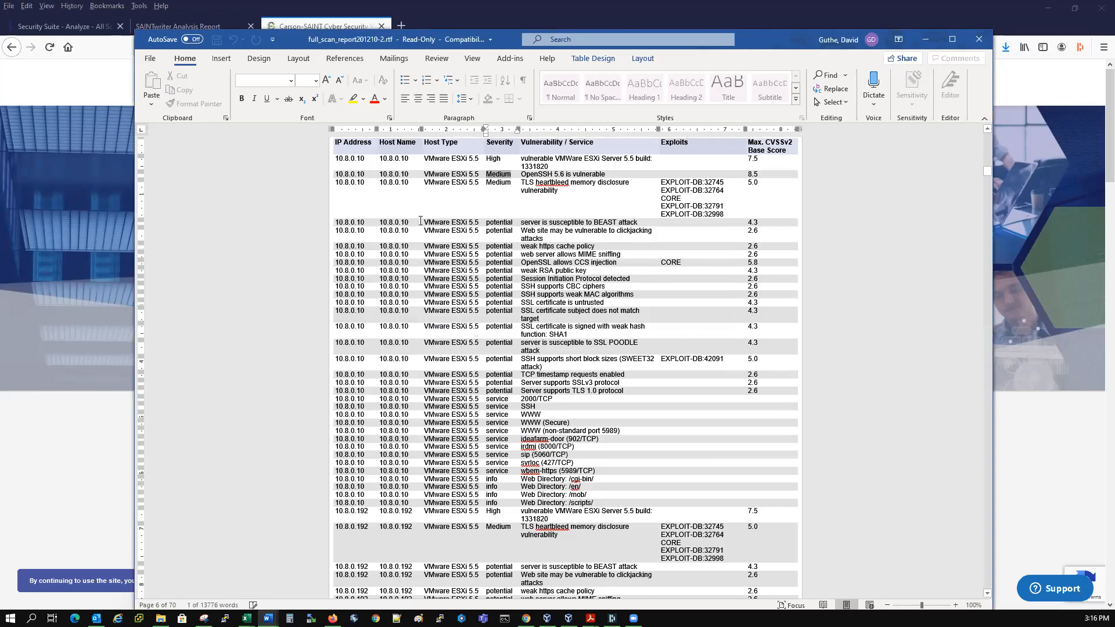
Review the report from the Host List table back through the Top 10 charts to the logo and introduction on page 1.
{"action": "scroll", "coordinate": [491, 307], "scroll_direction": "up", "scroll_amount": 3}
{"action": "scroll", "coordinate": [491, 308], "scroll_direction": "up", "scroll_amount": 4}
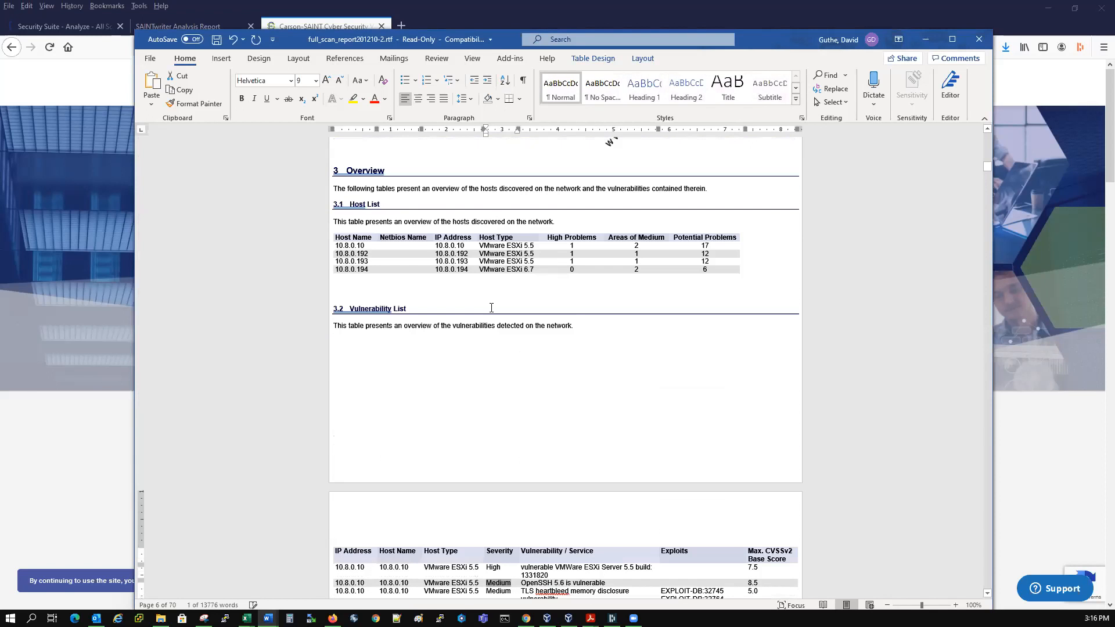
{"action": "scroll", "coordinate": [491, 307], "scroll_direction": "up", "scroll_amount": 8}
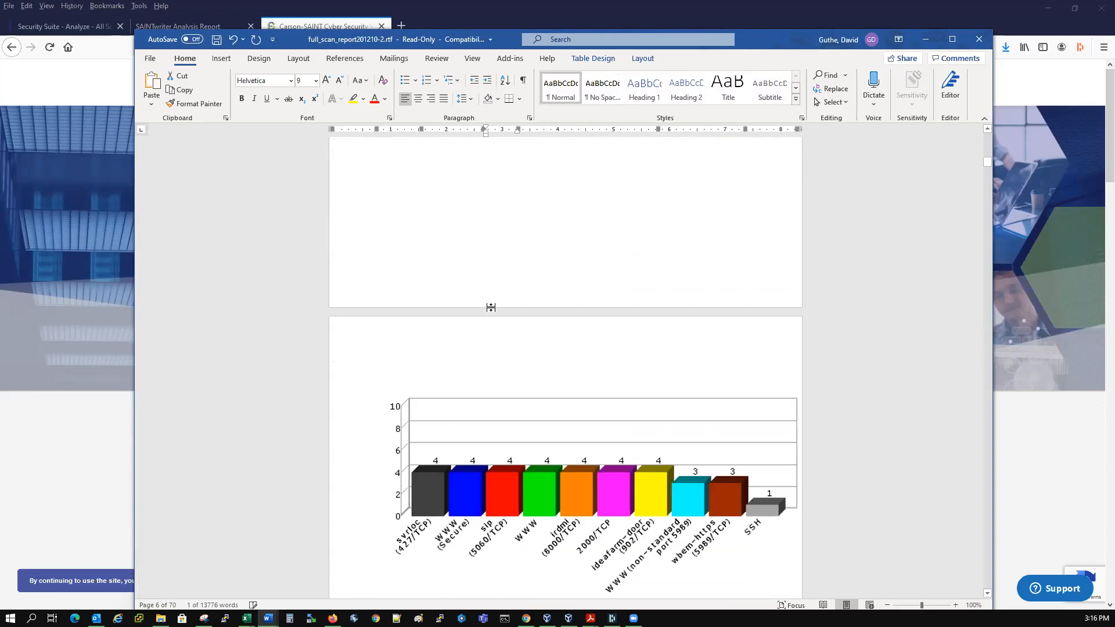
{"action": "left_click", "coordinate": [513, 424]}
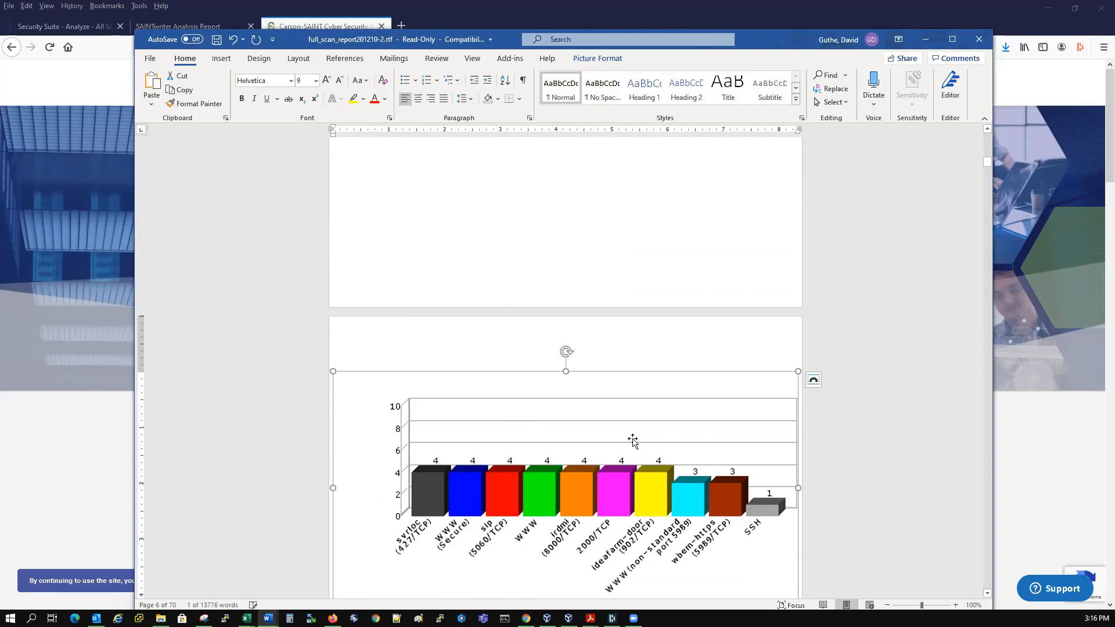
{"action": "scroll", "coordinate": [592, 273], "scroll_direction": "up", "scroll_amount": 10}
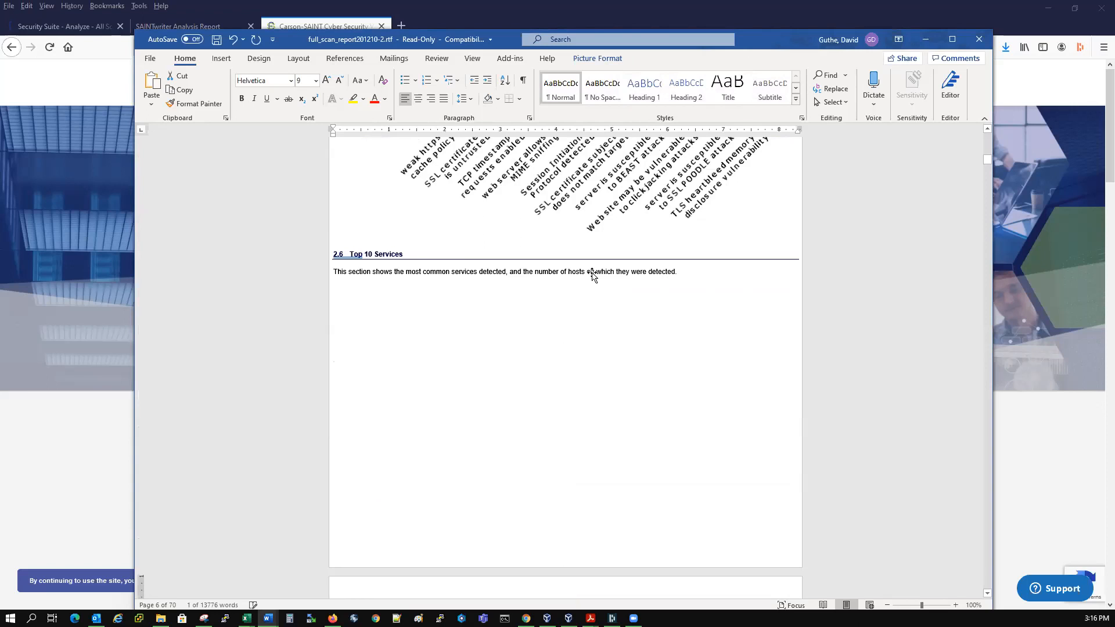
{"action": "scroll", "coordinate": [607, 230], "scroll_direction": "up", "scroll_amount": 5}
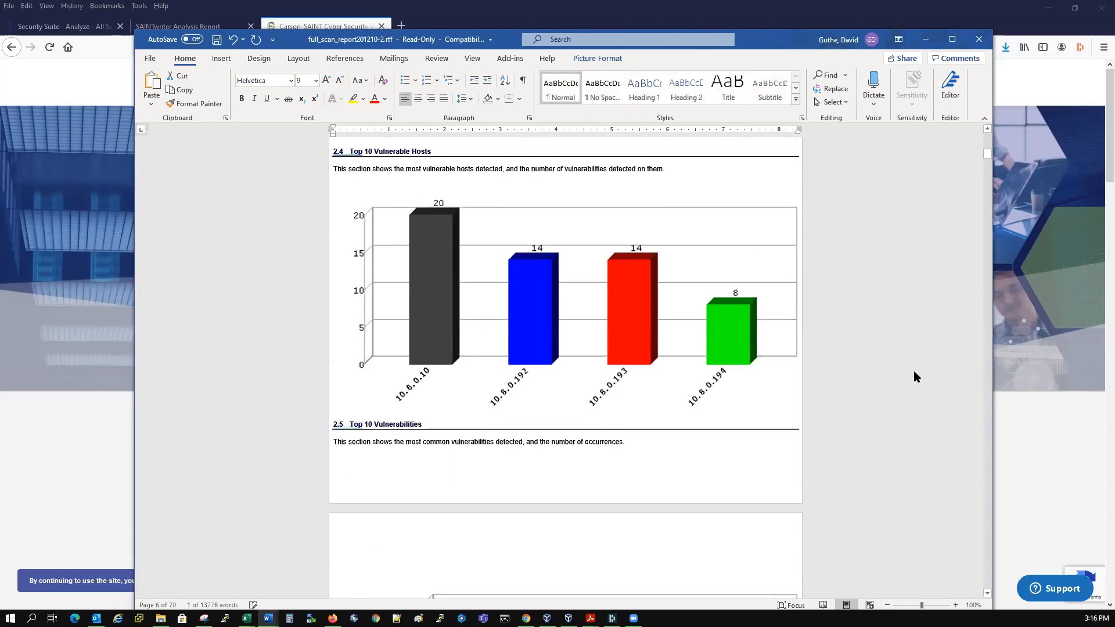
{"action": "left_click_drag", "start_coordinate": [986, 154], "coordinate": [987, 137]}
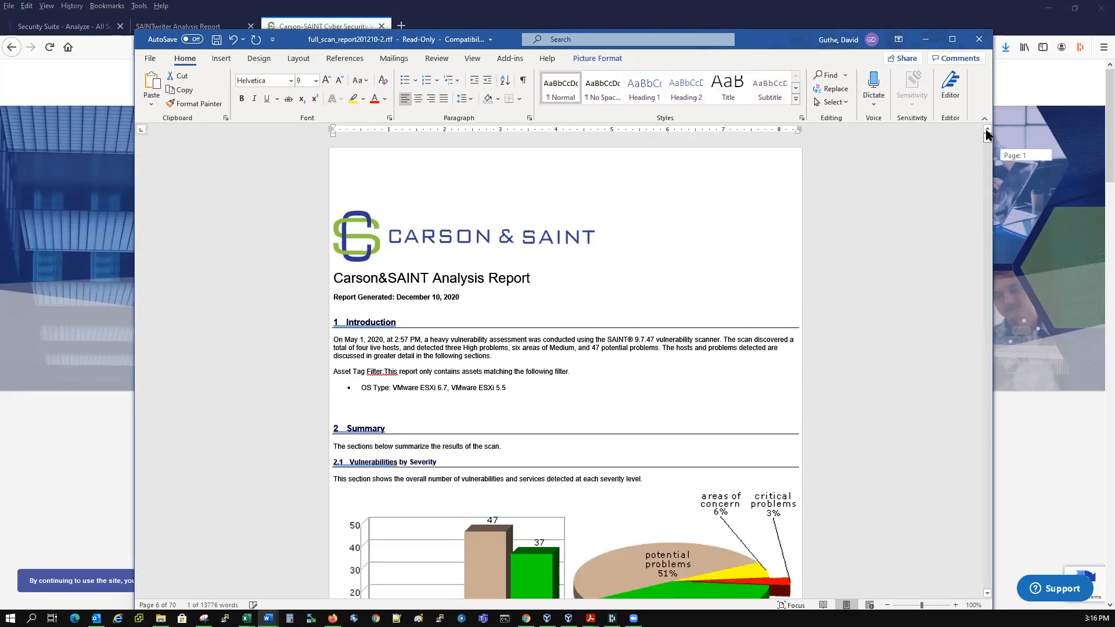
{"action": "left_click", "coordinate": [478, 237]}
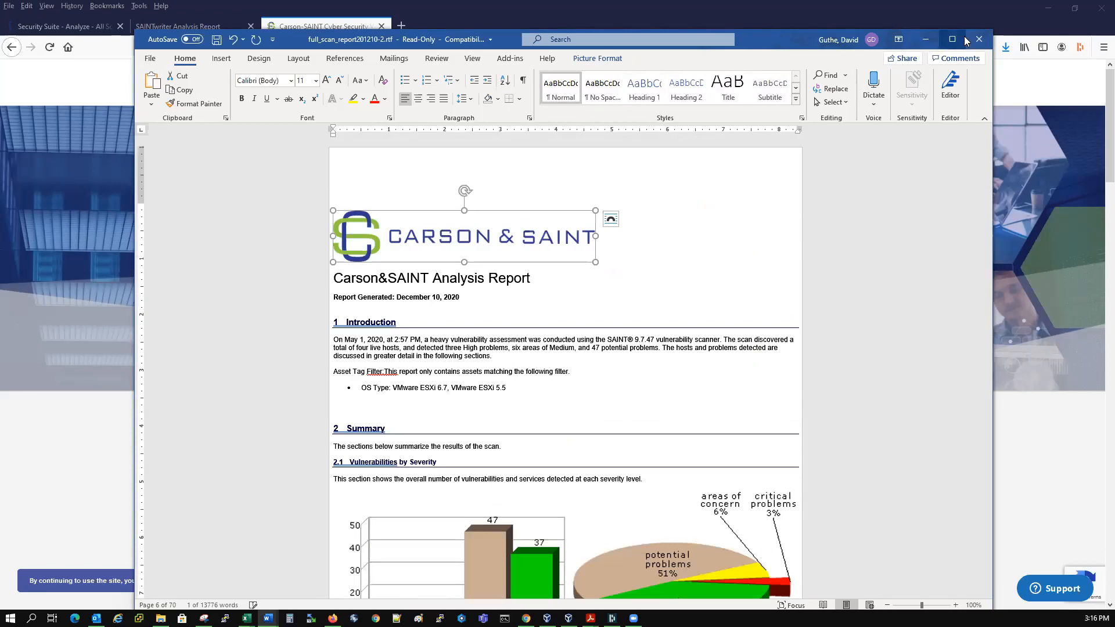
Minimize the Word report, switch to SAINT Security Suite in the browser, and open the asset management page.
{"action": "left_click", "coordinate": [925, 39]}
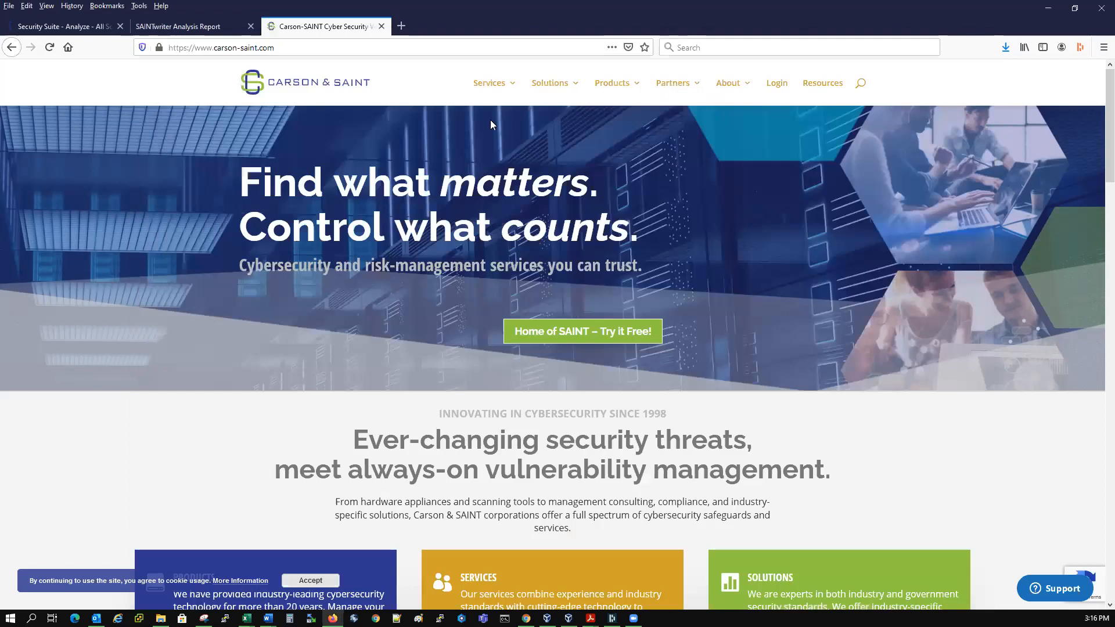
{"action": "left_click", "coordinate": [179, 30]}
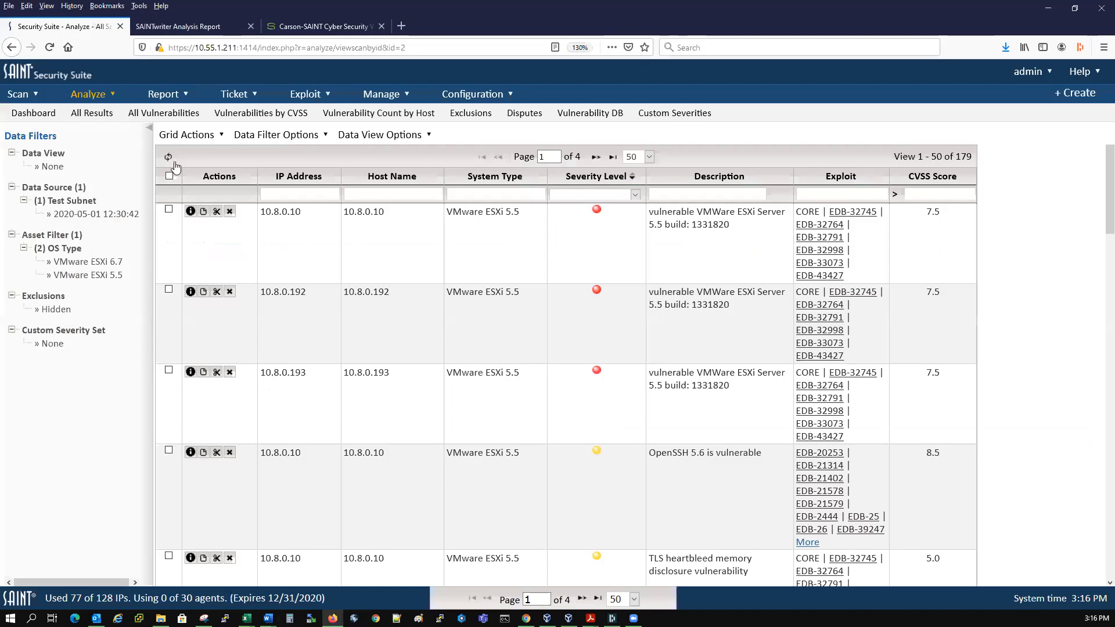
{"action": "left_click", "coordinate": [55, 28]}
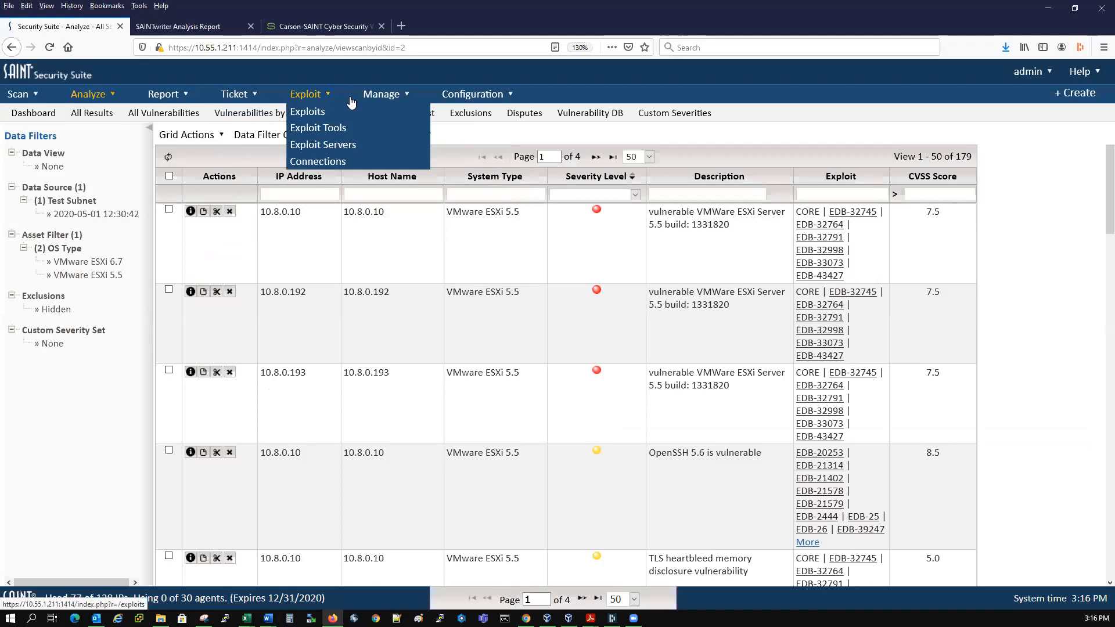
{"action": "mouse_move", "coordinate": [381, 94]}
{"action": "left_click", "coordinate": [375, 129]}
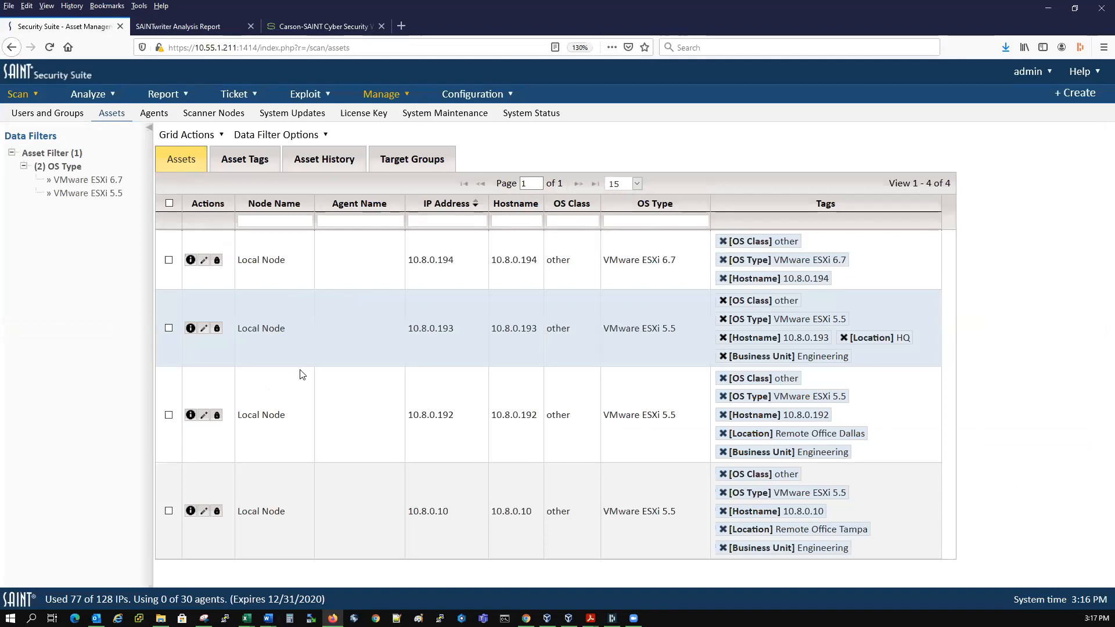
Remove the OS Type criteria VMware ESXi 6.7 and VMware ESXi 5.5 from the asset filter, apply it, and look through the asset list.
{"action": "mouse_move", "coordinate": [275, 135]}
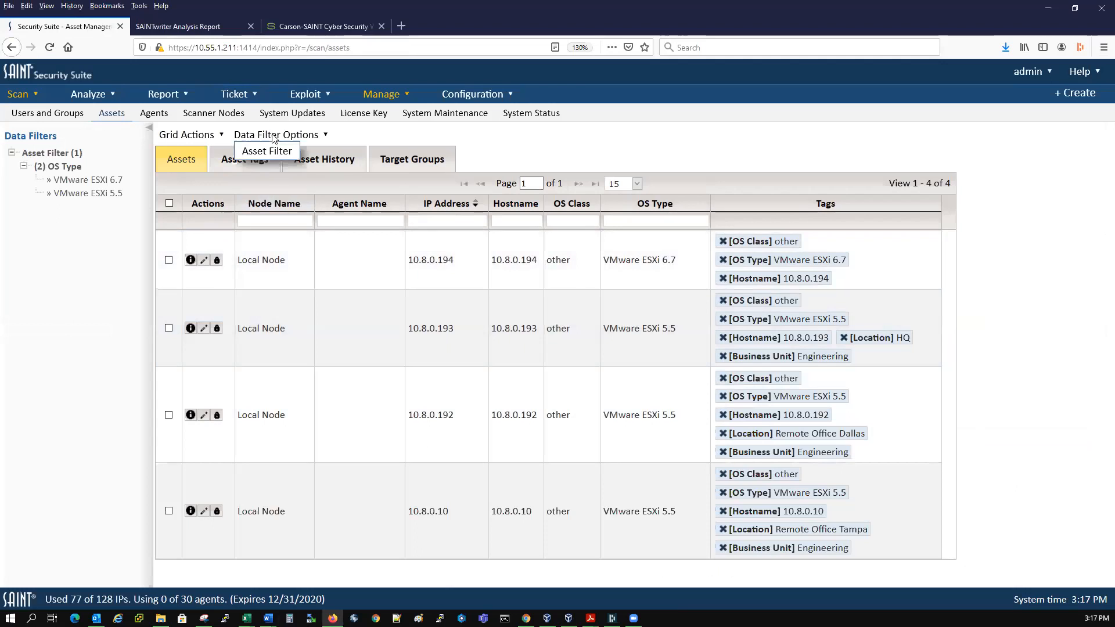
{"action": "left_click", "coordinate": [266, 152]}
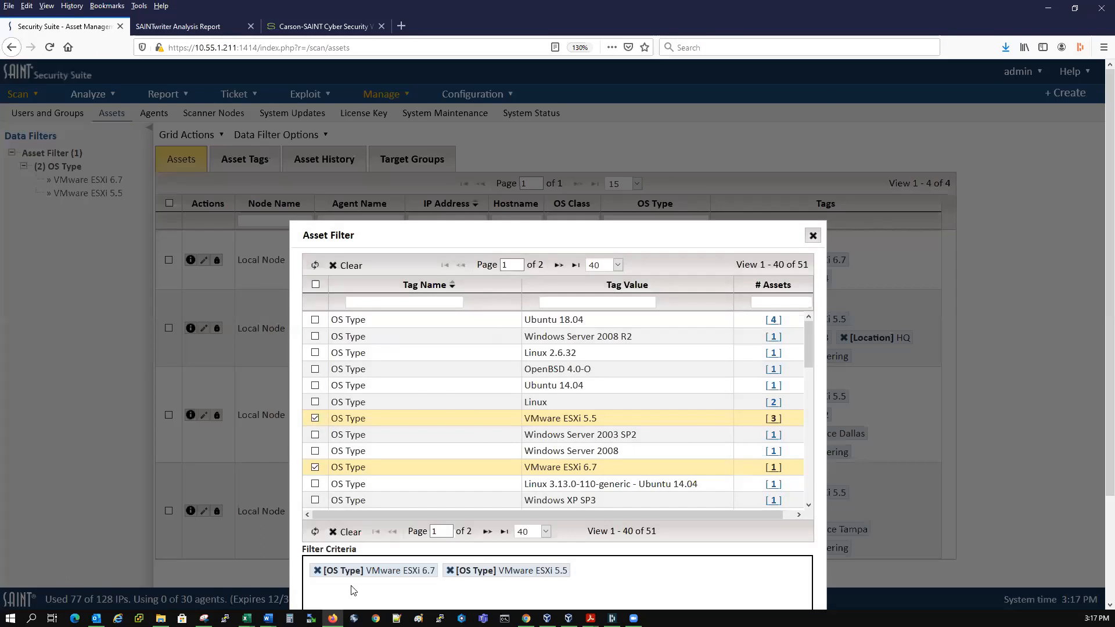
{"action": "left_click", "coordinate": [312, 428]}
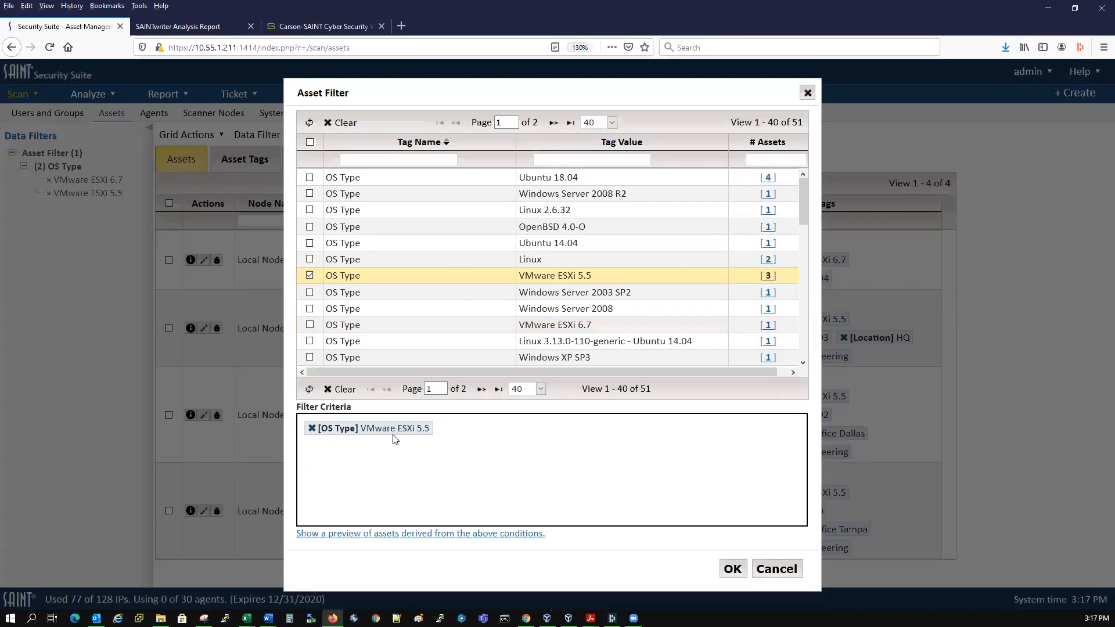
{"action": "left_click", "coordinate": [312, 428]}
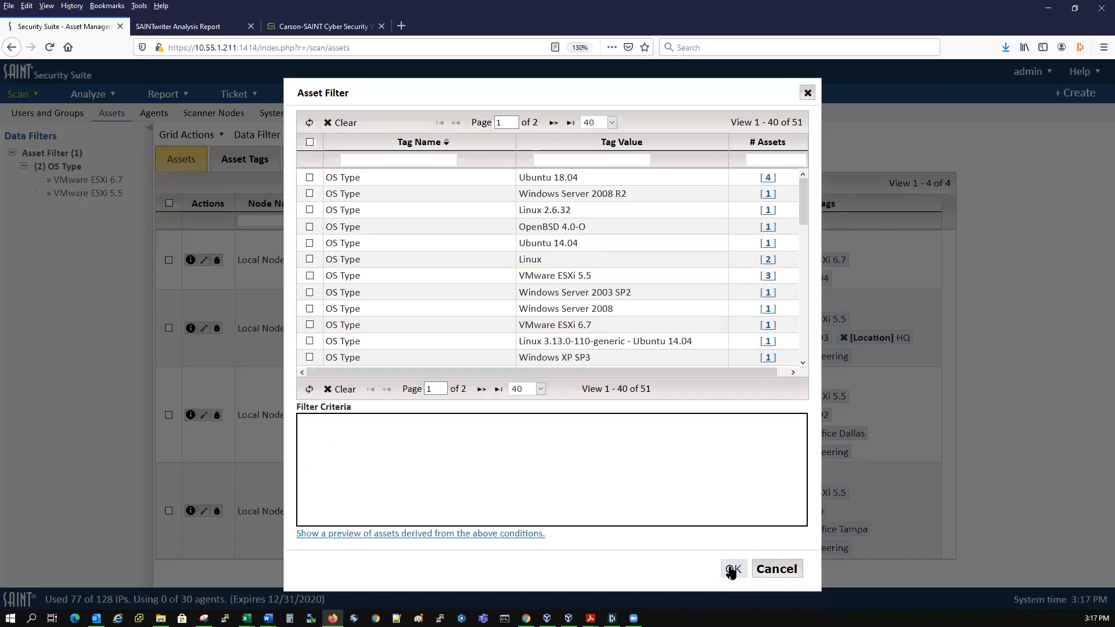
{"action": "left_click", "coordinate": [732, 569]}
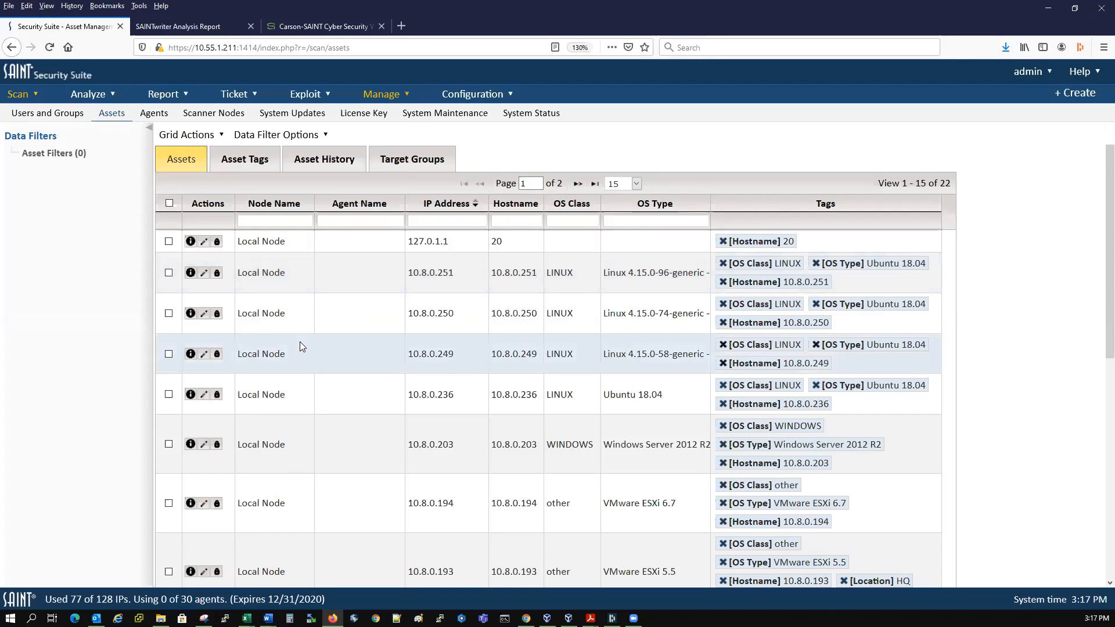
{"action": "scroll", "coordinate": [299, 346], "scroll_direction": "down", "scroll_amount": 5}
{"action": "left_click", "coordinate": [653, 232]}
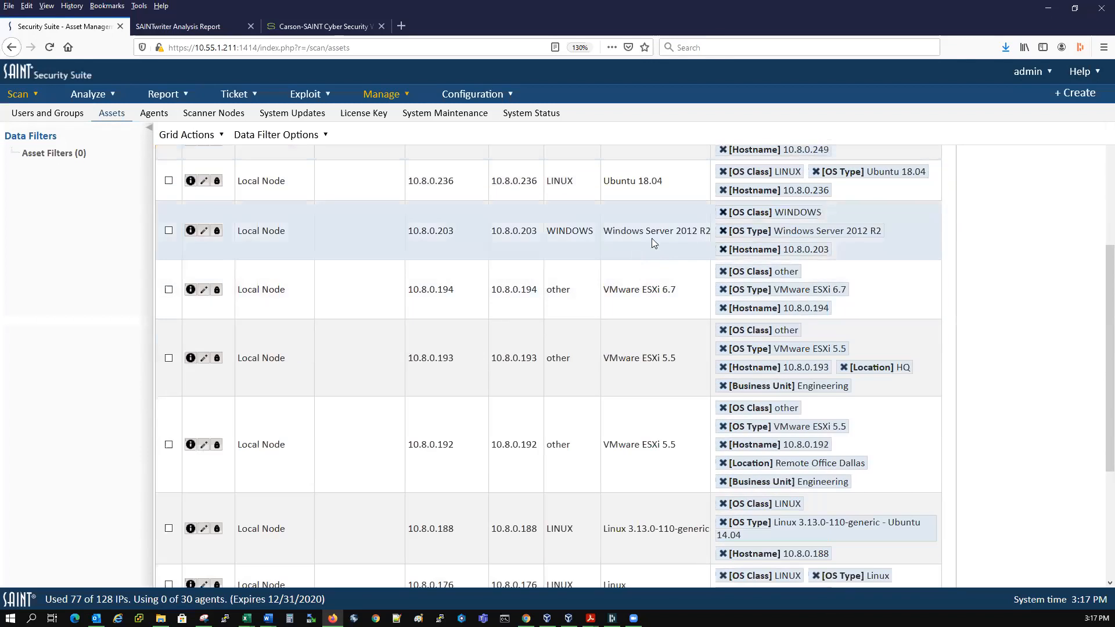
Open the tag assignment for Windows asset 10.8.0.203 and add a Location tag with the value Remote Office Dallas.
{"action": "left_click", "coordinate": [203, 233]}
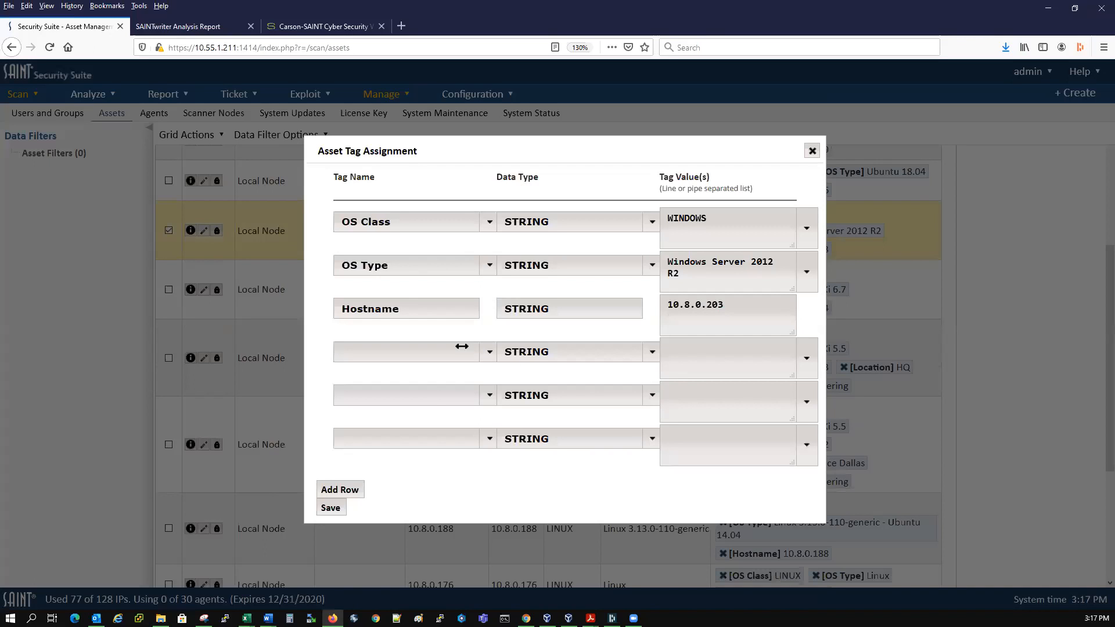
{"action": "left_click", "coordinate": [489, 352]}
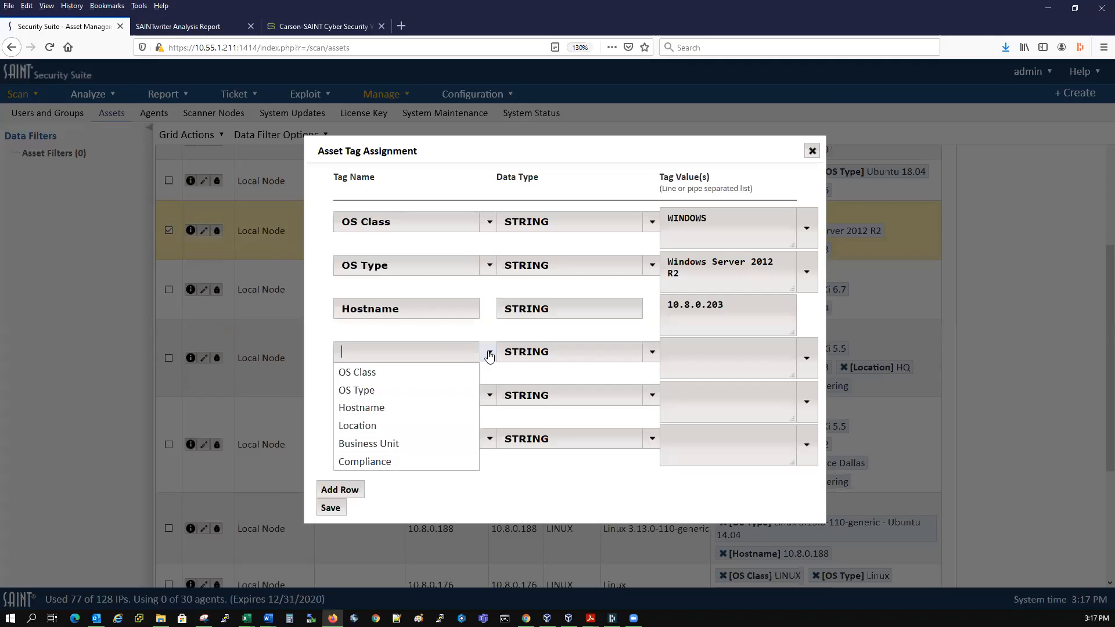
{"action": "left_click", "coordinate": [365, 427]}
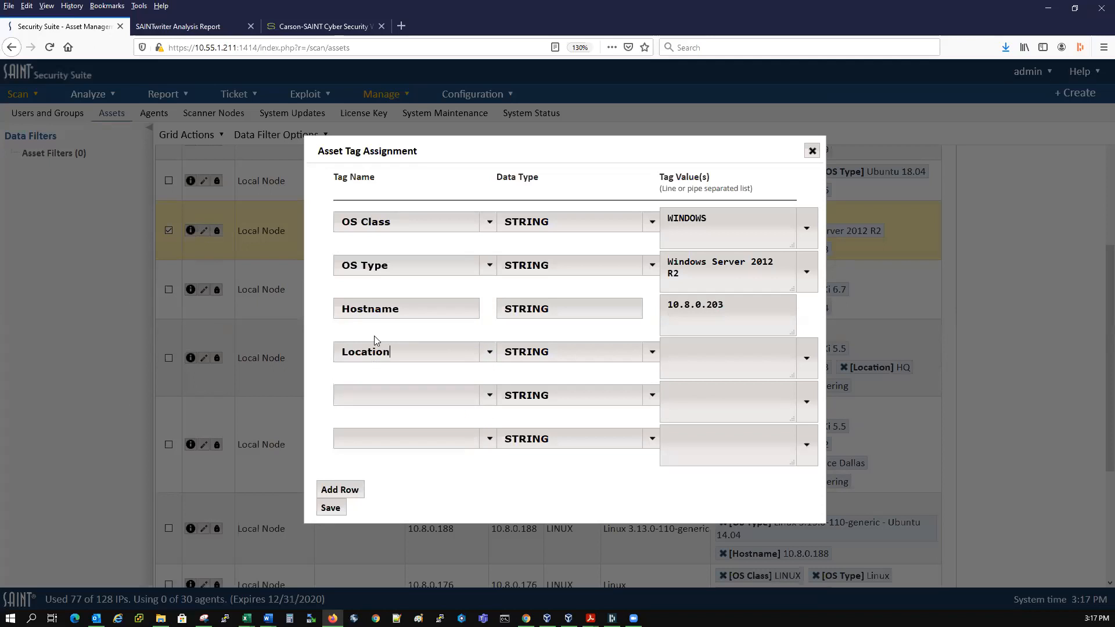
{"action": "left_click", "coordinate": [806, 357]}
{"action": "left_click", "coordinate": [756, 407]}
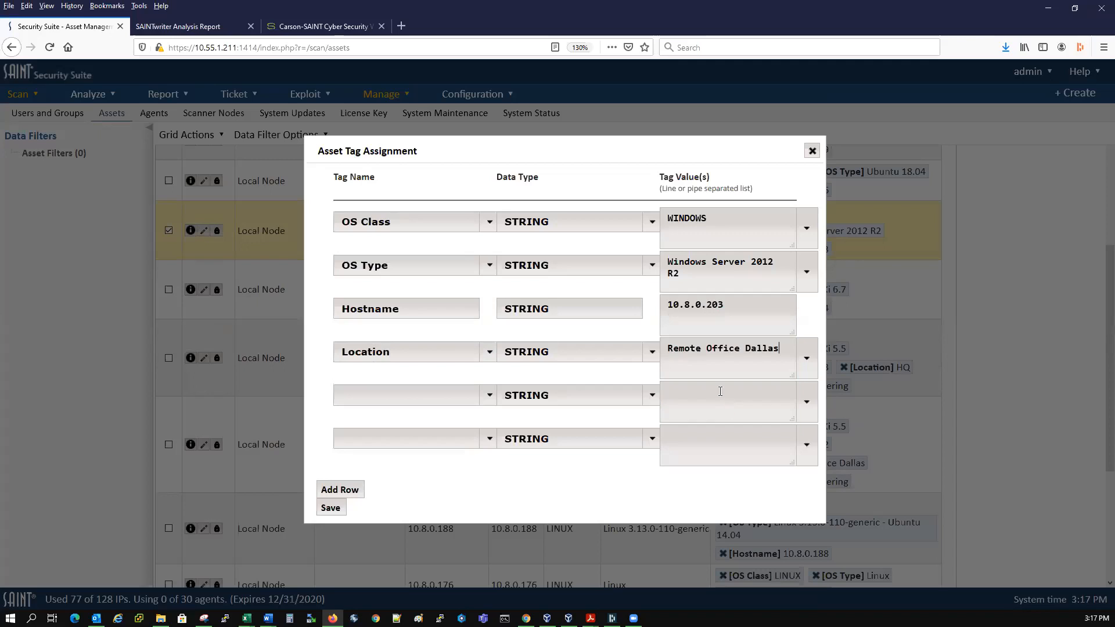
Add a Business Unit tag with the value Engineering to the asset.
{"action": "left_click", "coordinate": [489, 397]}
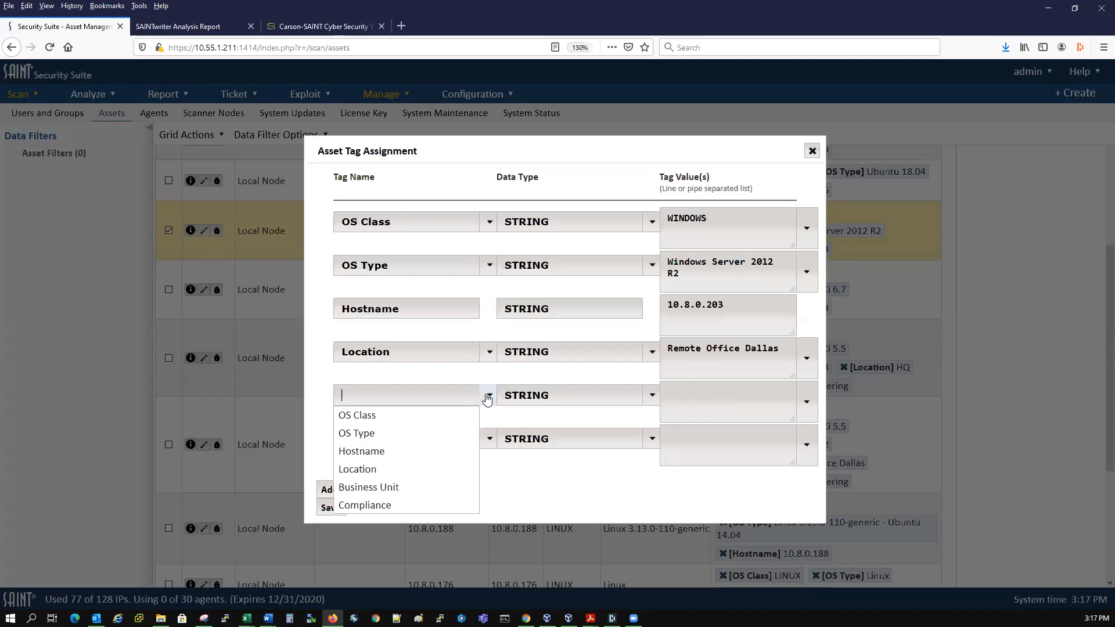
{"action": "left_click", "coordinate": [378, 486]}
{"action": "left_click", "coordinate": [805, 402]}
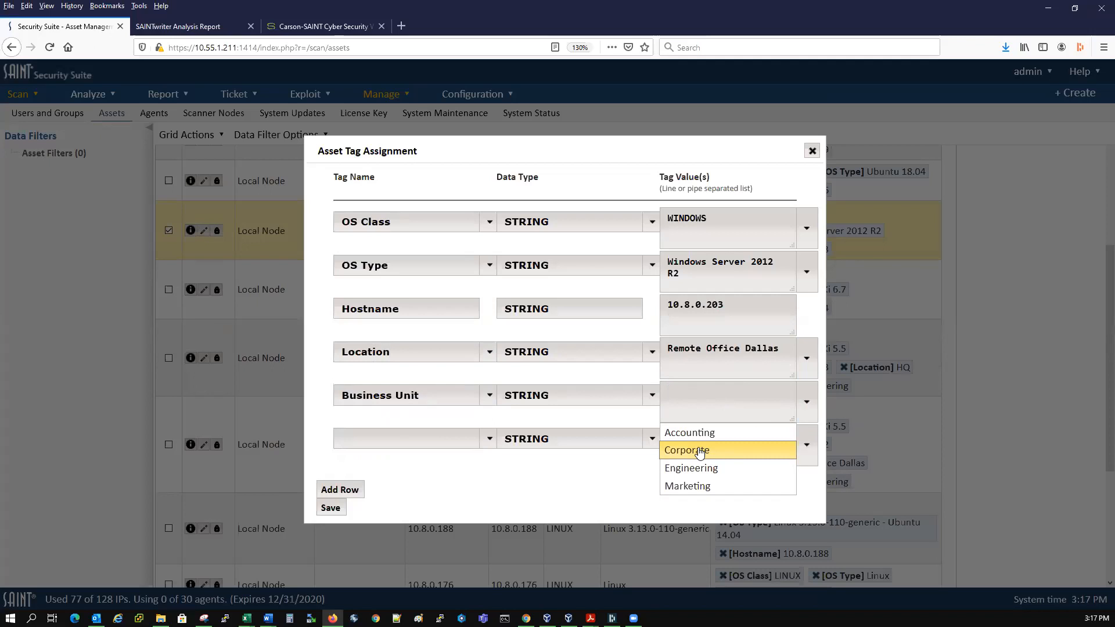
{"action": "left_click", "coordinate": [714, 467]}
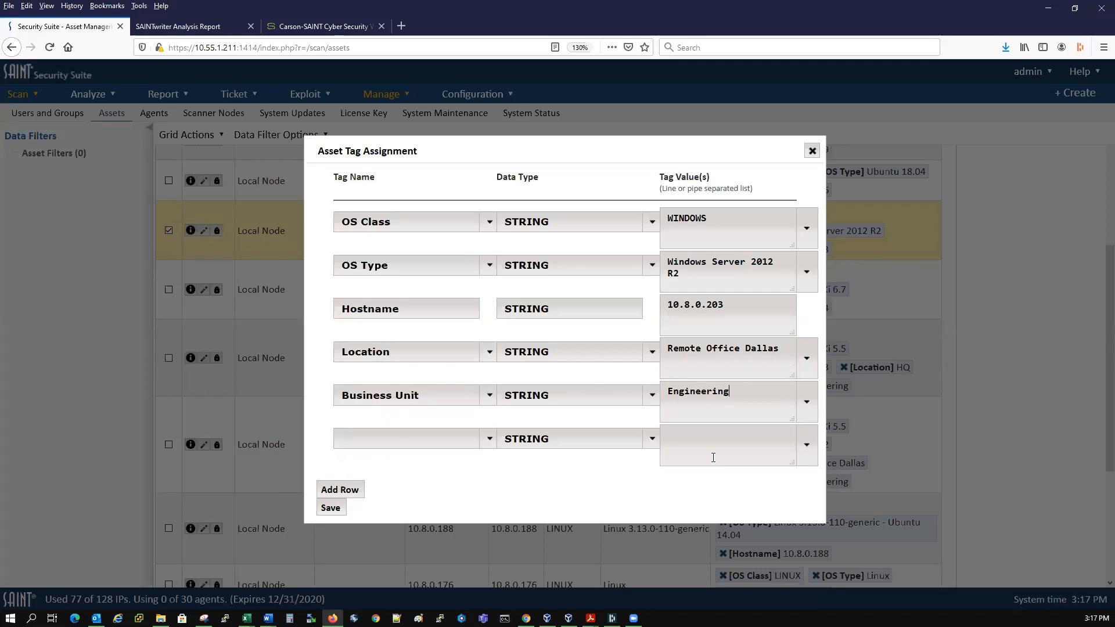
Add a Compliance tag with the value PCI, save the asset's tag assignments, and close the dialog.
{"action": "left_click", "coordinate": [488, 440]}
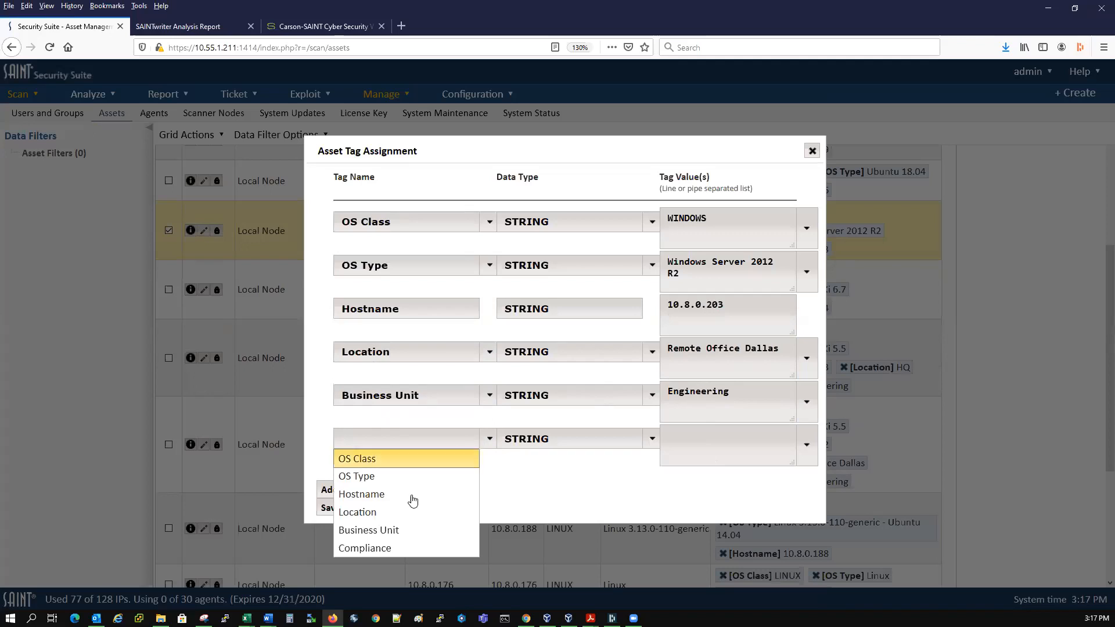
{"action": "left_click", "coordinate": [403, 548]}
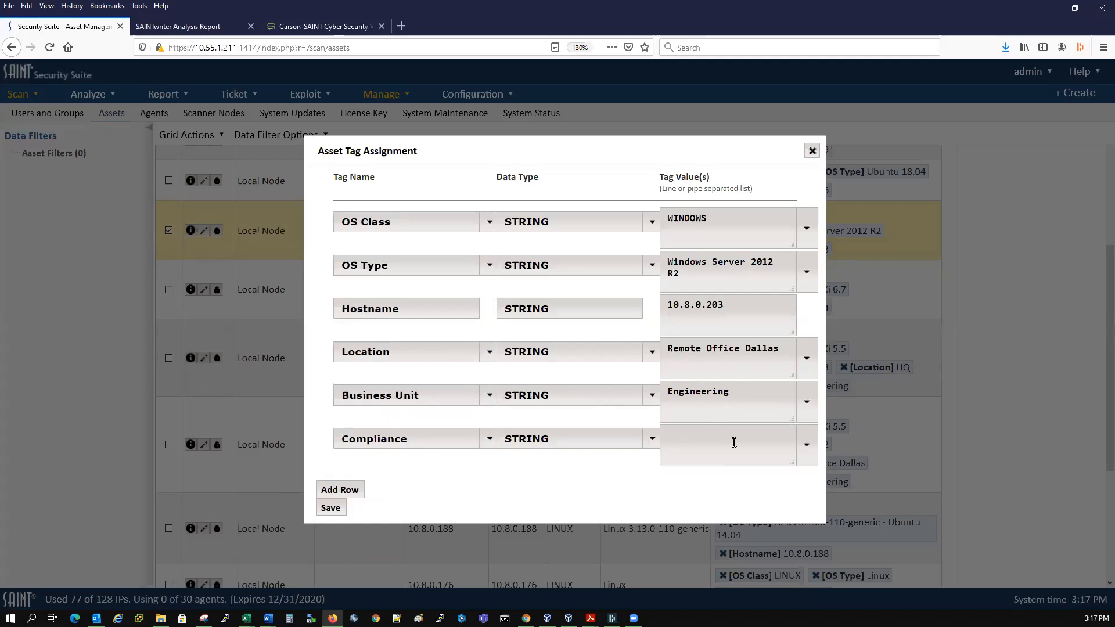
{"action": "left_click", "coordinate": [804, 442]}
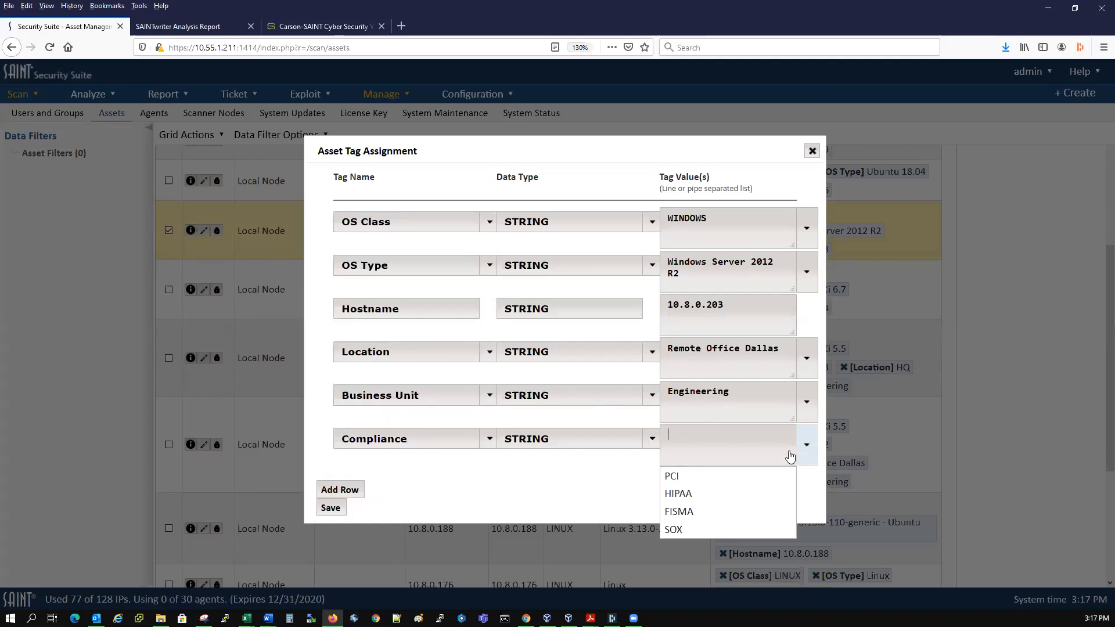
{"action": "left_click", "coordinate": [677, 477]}
{"action": "left_click", "coordinate": [330, 508]}
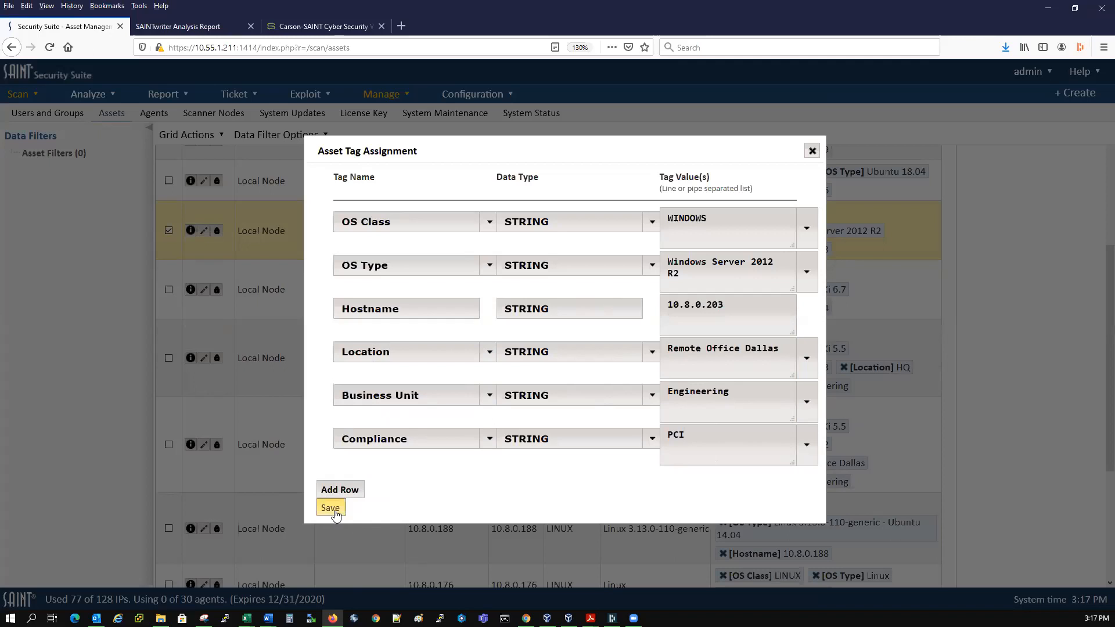
{"action": "left_click", "coordinate": [812, 151]}
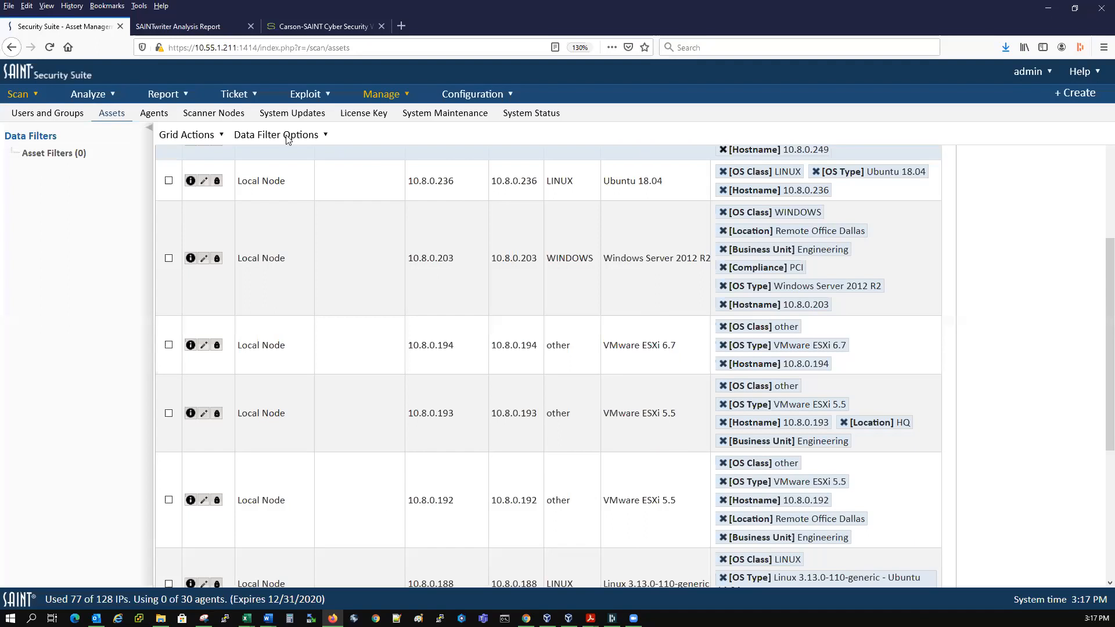
Start a new Full Scan report from the All Results scan report types and set its format to HTML.
{"action": "left_click", "coordinate": [324, 96]}
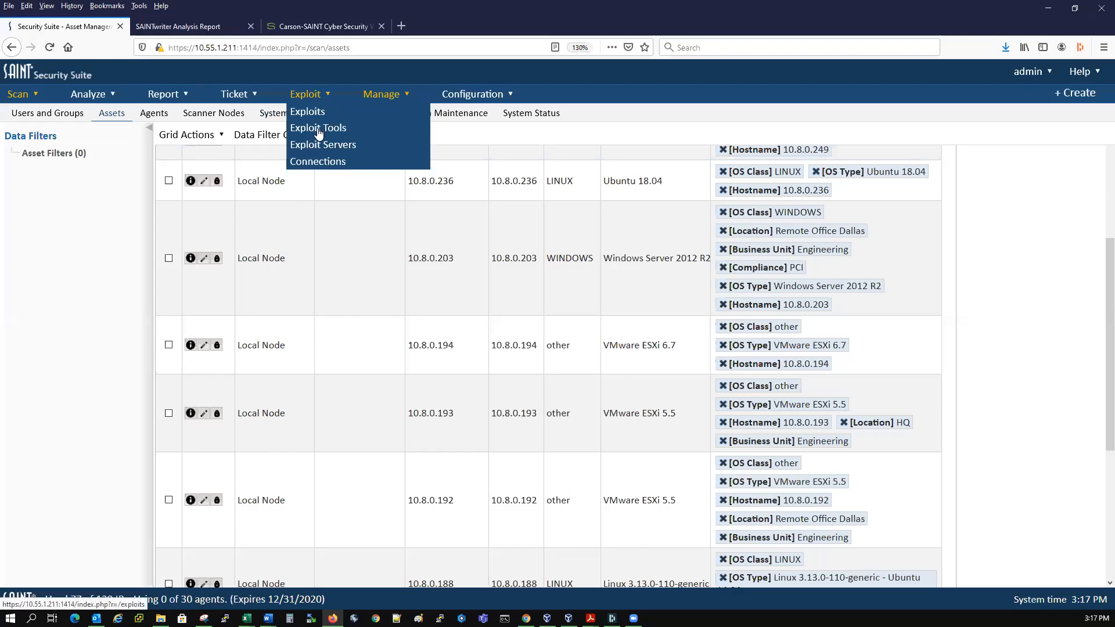
{"action": "left_click", "coordinate": [256, 135]}
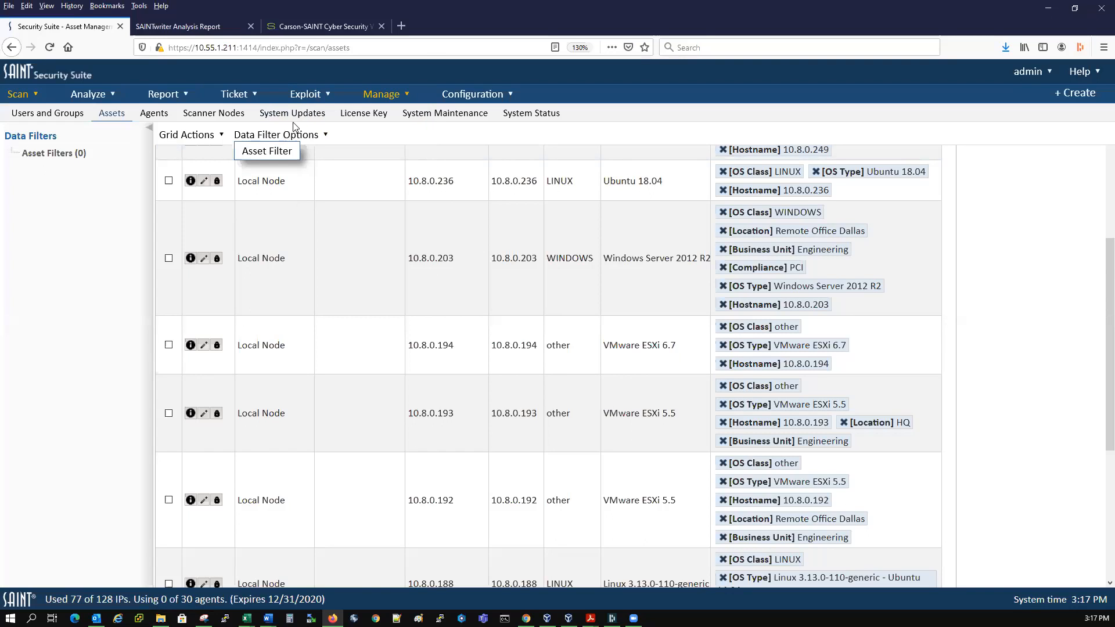
{"action": "mouse_move", "coordinate": [171, 100]}
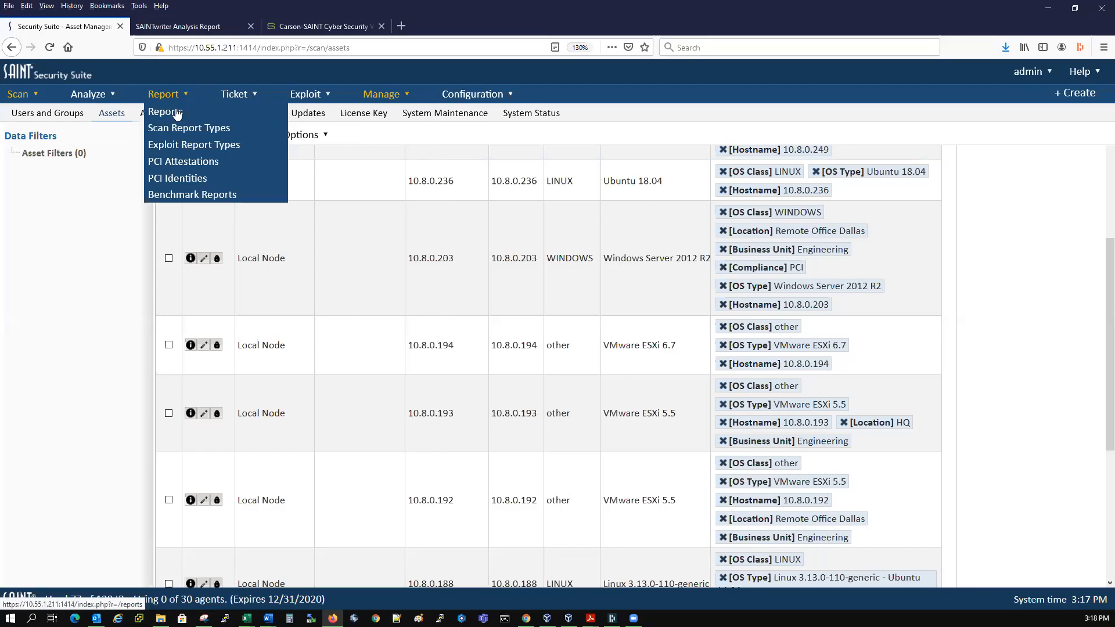
{"action": "left_click", "coordinate": [178, 129]}
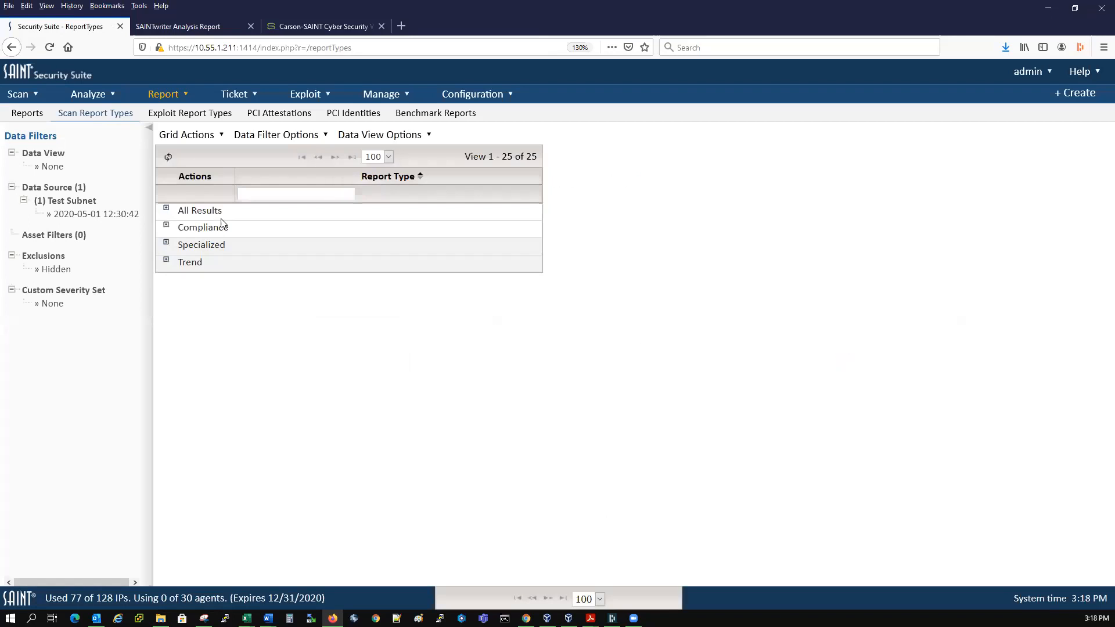
{"action": "left_click", "coordinate": [165, 209]}
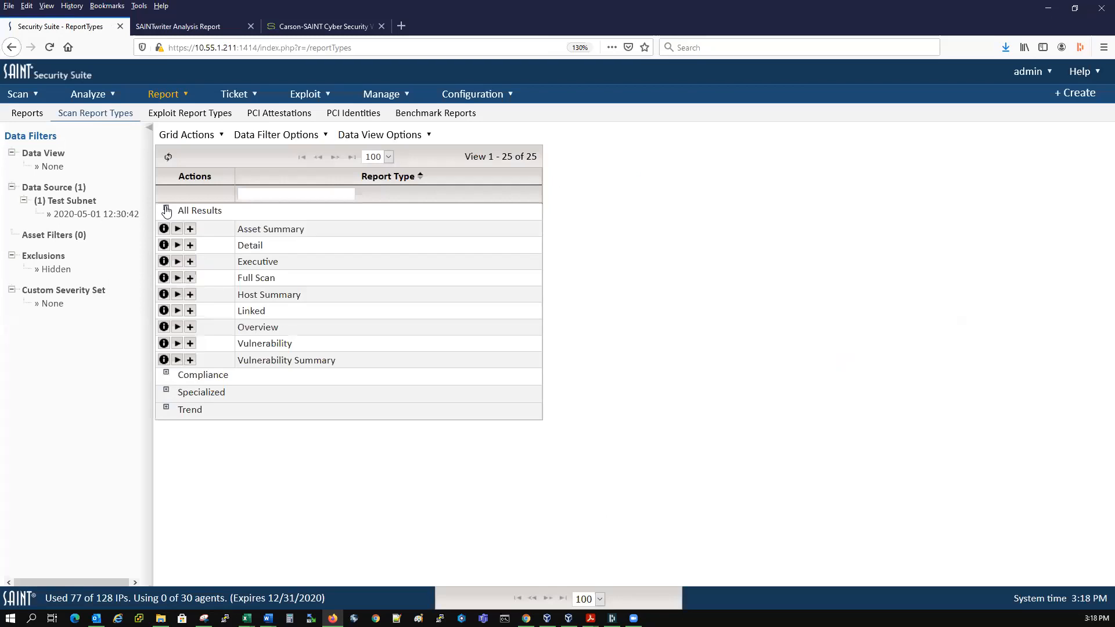
{"action": "left_click", "coordinate": [177, 278]}
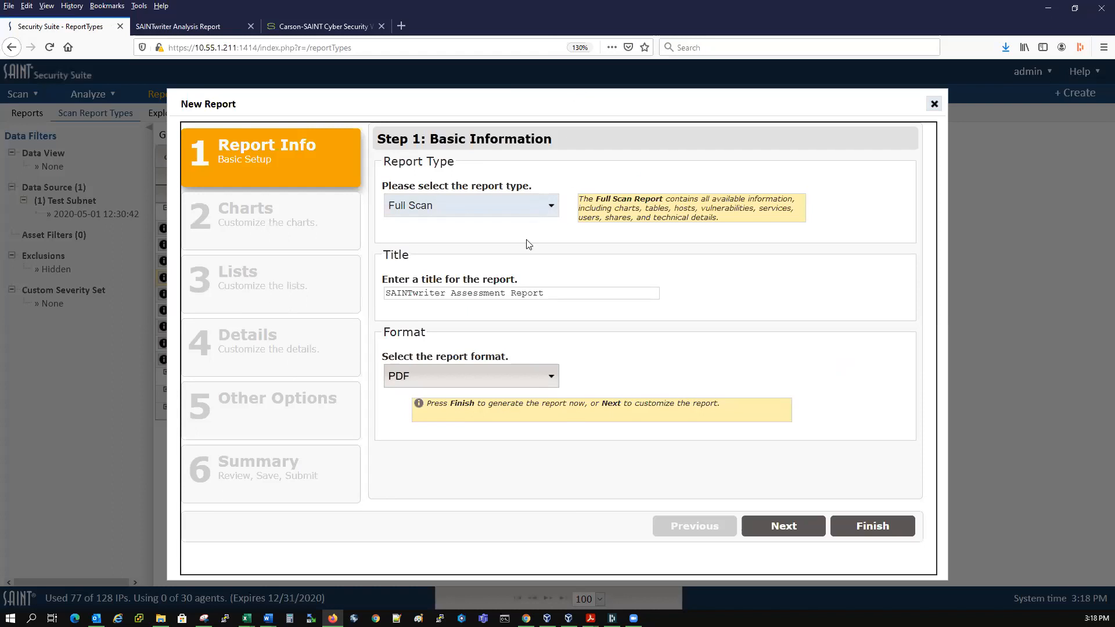
{"action": "left_click", "coordinate": [550, 378]}
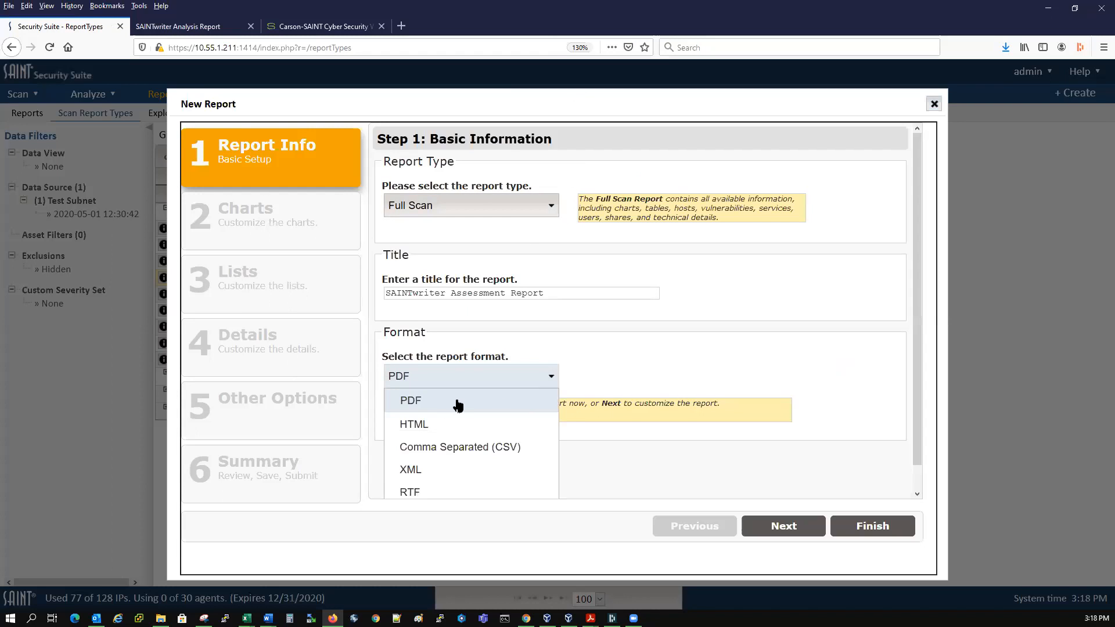
{"action": "left_click", "coordinate": [406, 423]}
Include Asset Tag Charts as bar charts in the report and continue past the charts step.
{"action": "left_click", "coordinate": [783, 526]}
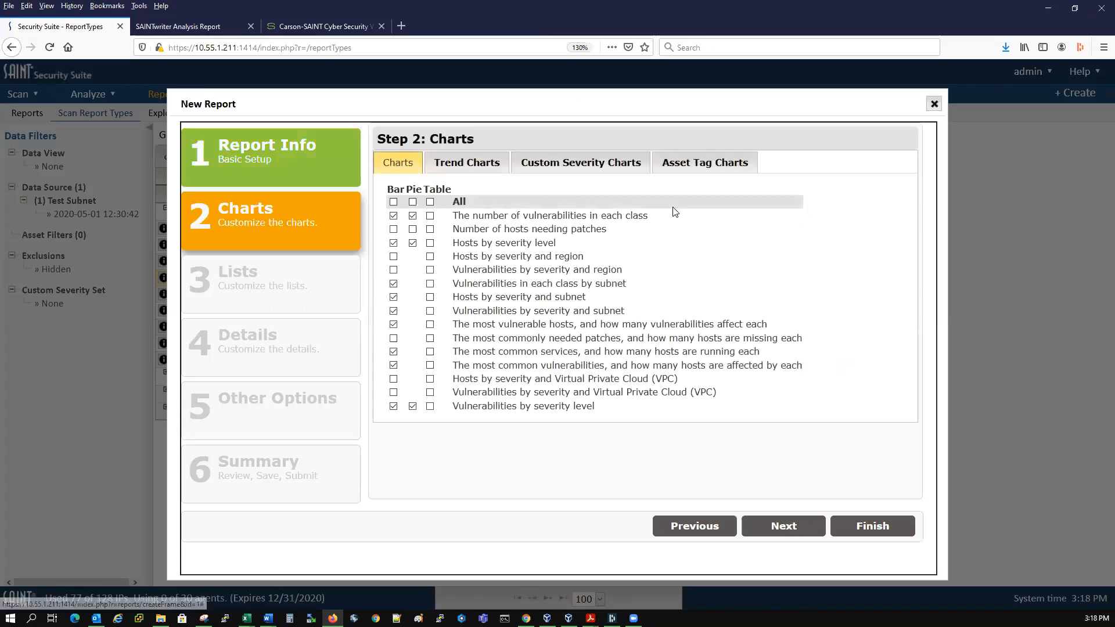
{"action": "left_click", "coordinate": [696, 163]}
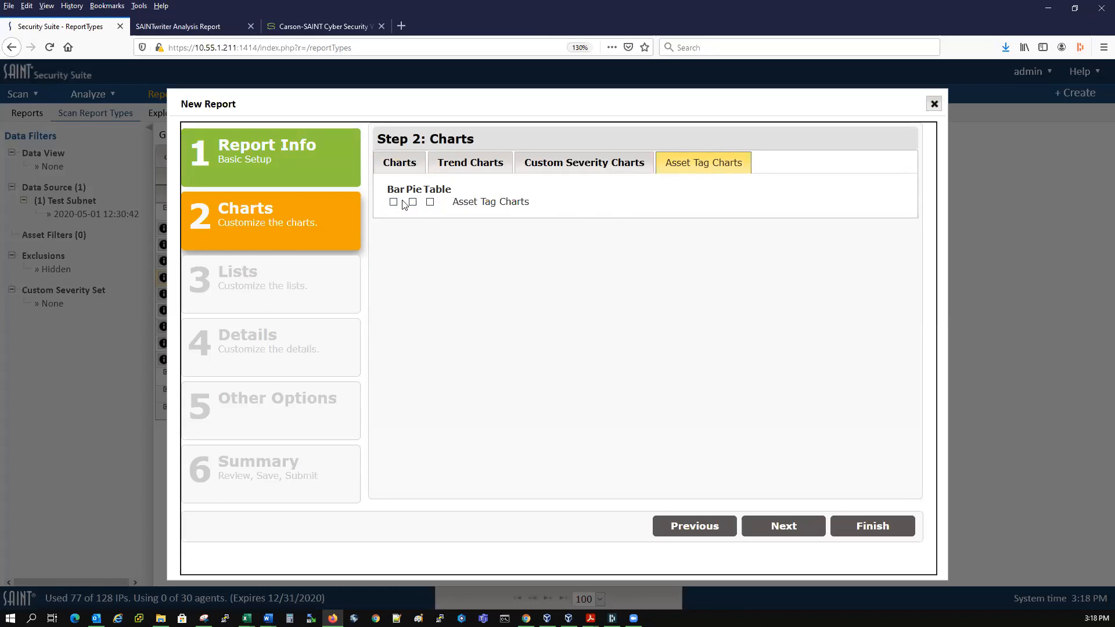
{"action": "left_click", "coordinate": [786, 526]}
Keep the default lists and details, and set the advanced asset tag exclusions to OS Class, OS Type and Hostname.
{"action": "left_click", "coordinate": [788, 528]}
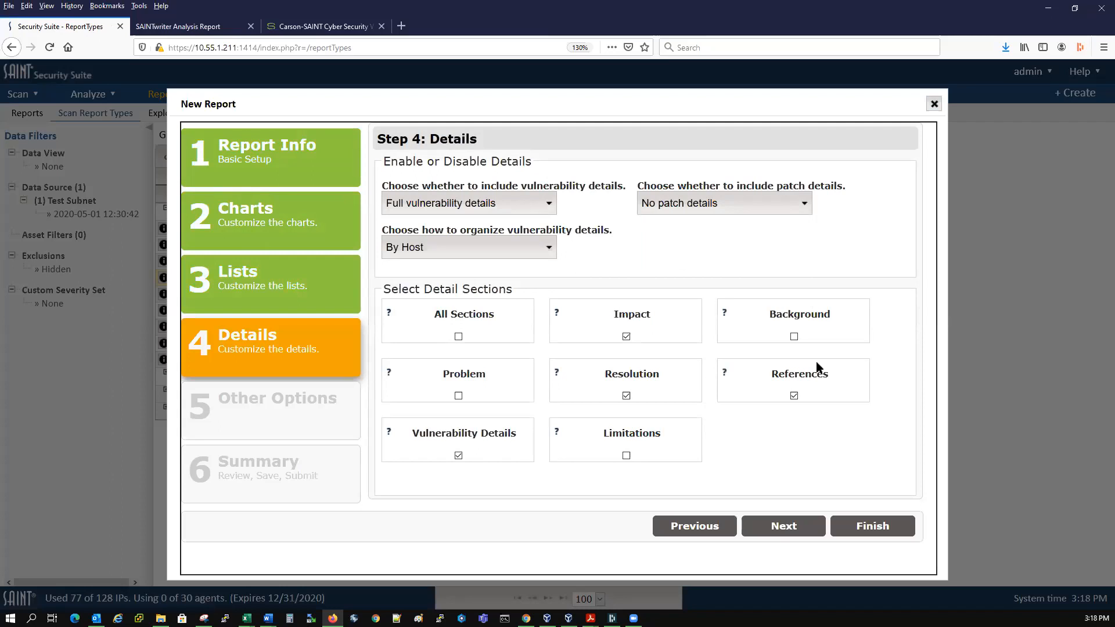
{"action": "left_click", "coordinate": [784, 527]}
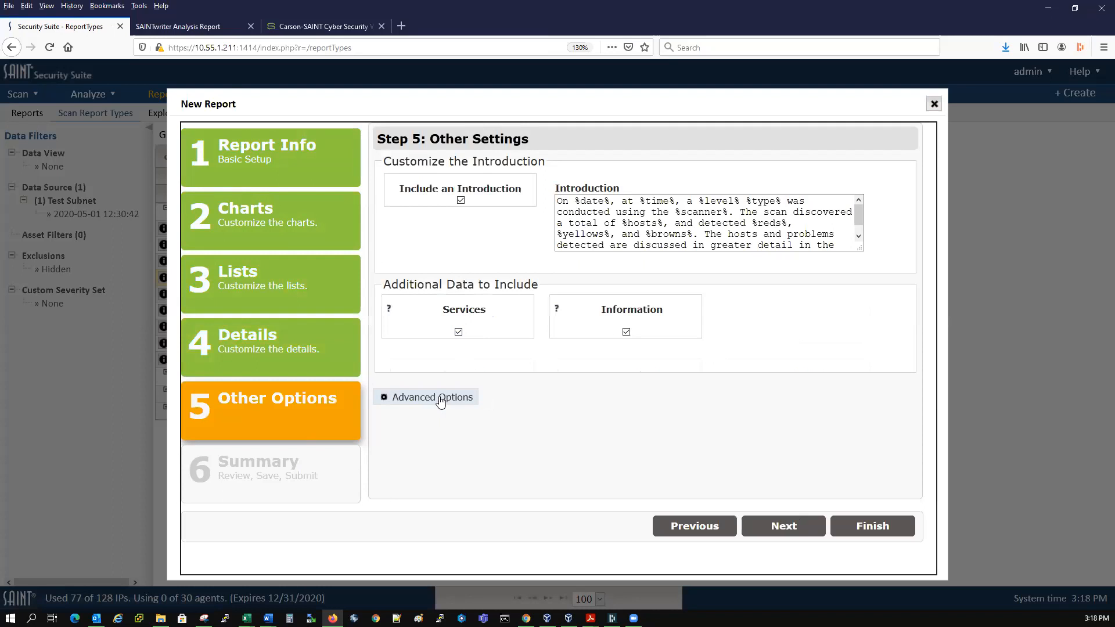
{"action": "left_click", "coordinate": [440, 397]}
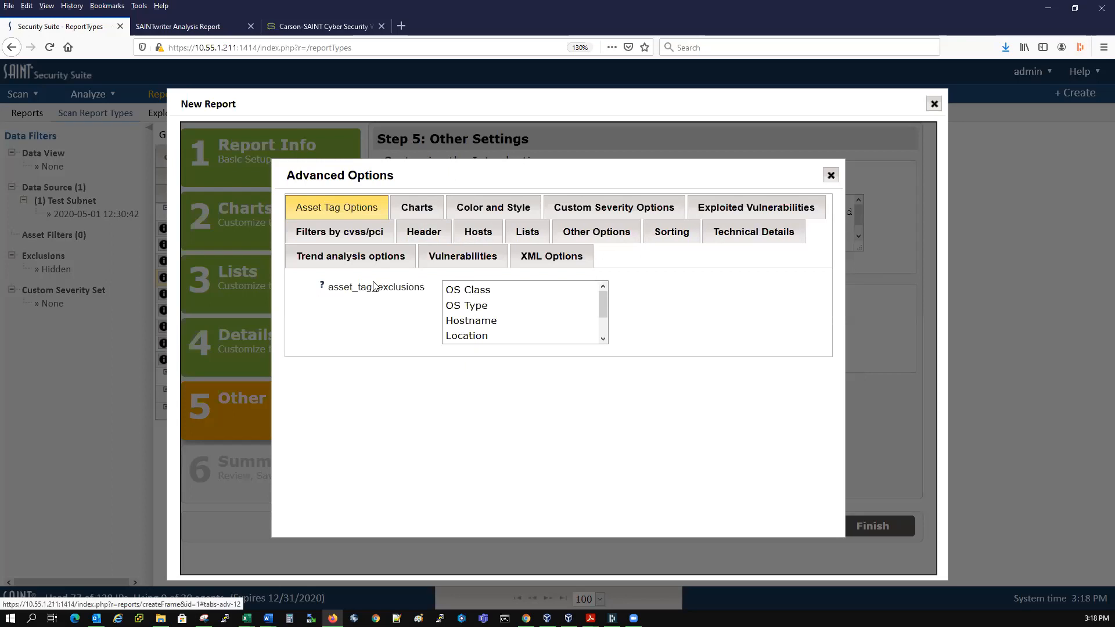
{"action": "left_click", "coordinate": [481, 291]}
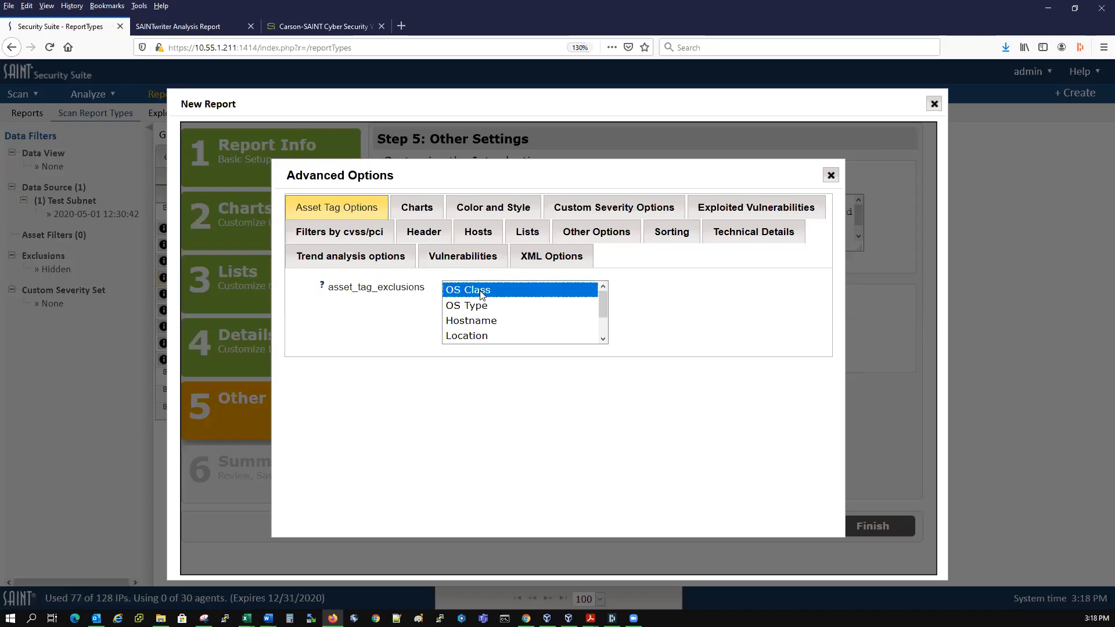
{"action": "left_click", "coordinate": [477, 305]}
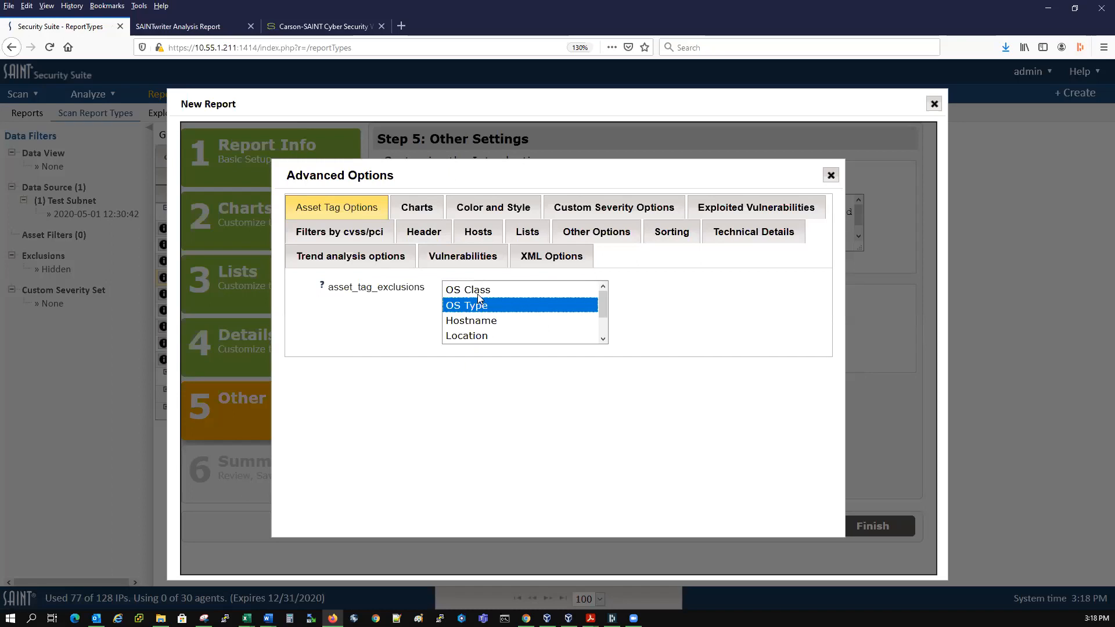
{"action": "left_click", "coordinate": [478, 291], "text": "ctrl"}
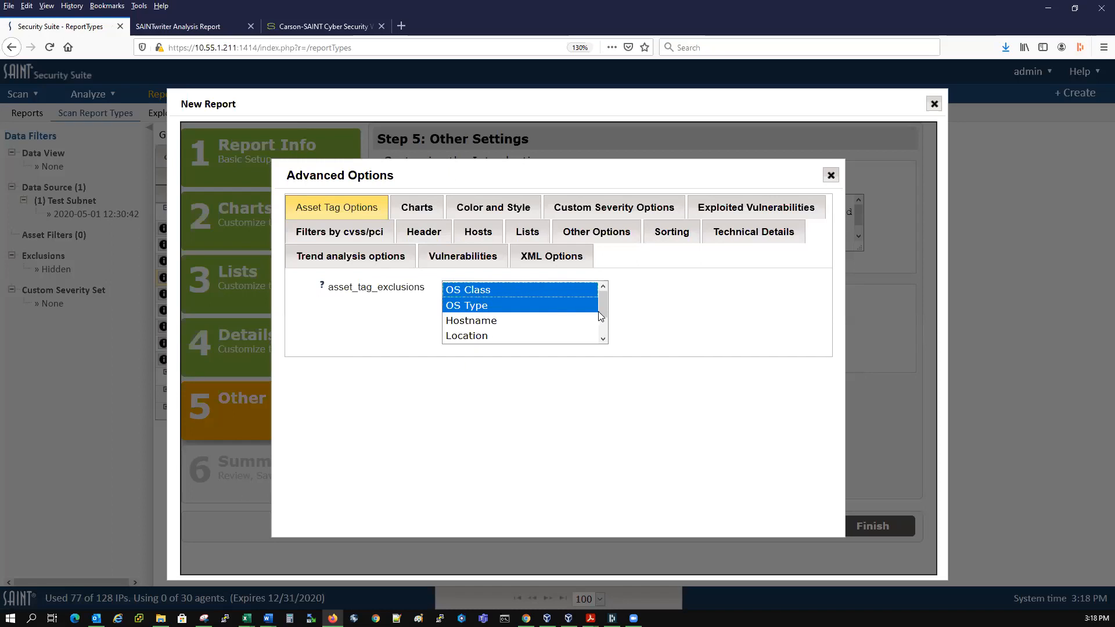
{"action": "left_click_drag", "start_coordinate": [604, 314], "coordinate": [607, 334]}
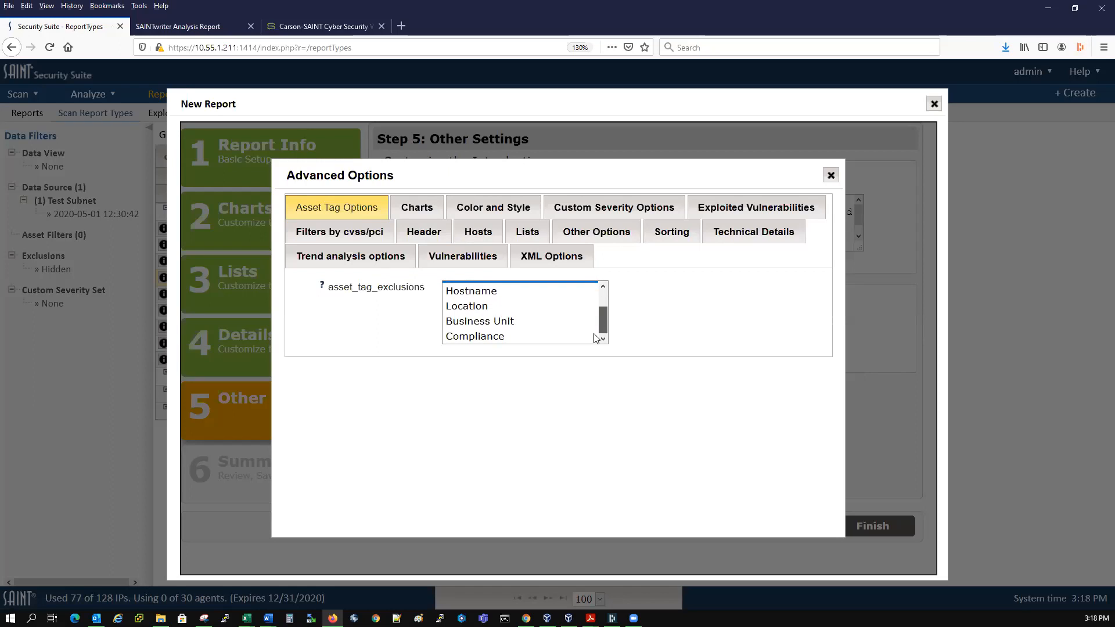
{"action": "left_click", "coordinate": [475, 292], "text": "ctrl"}
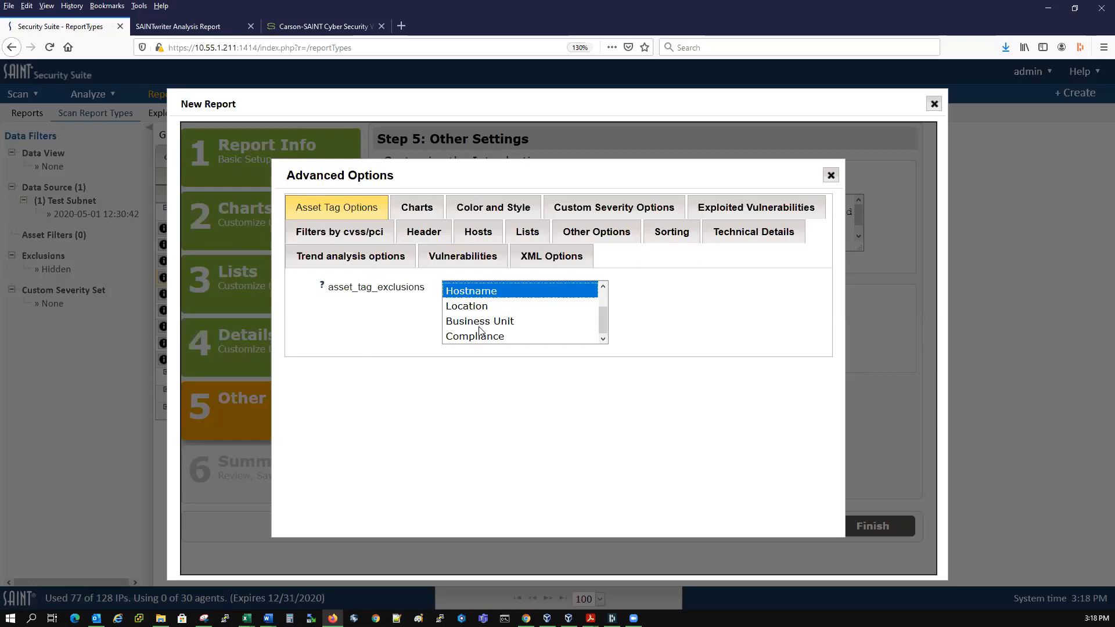
{"action": "left_click", "coordinate": [665, 320]}
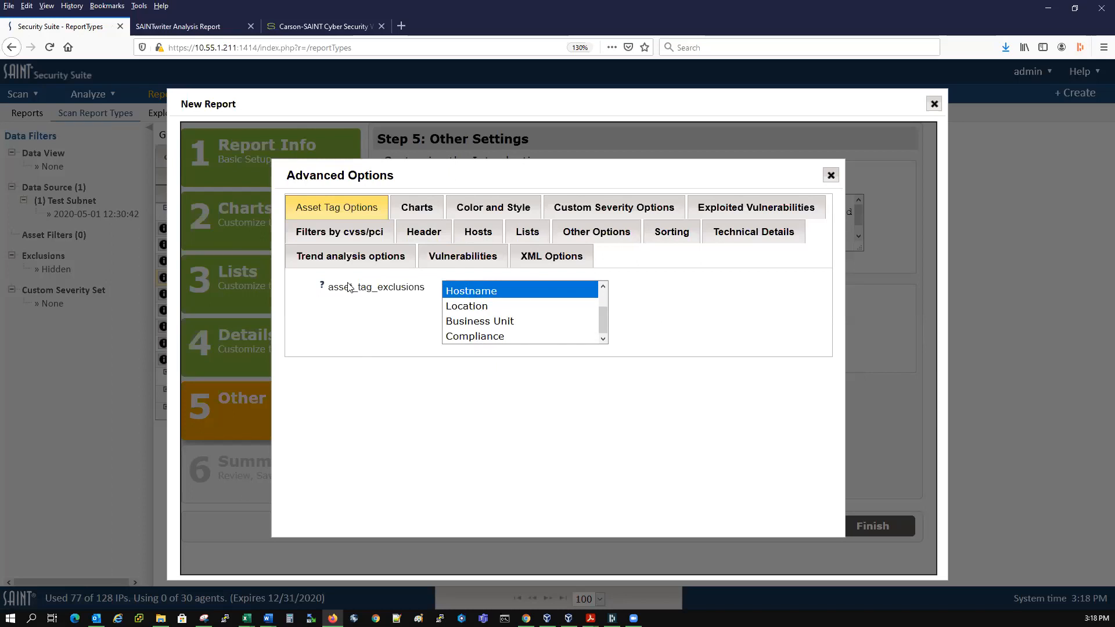
{"action": "left_click", "coordinate": [831, 175]}
Generate the HTML report and review its summary charts through the Location, Business Unit and Compliance asset tag charts.
{"action": "left_click", "coordinate": [872, 526]}
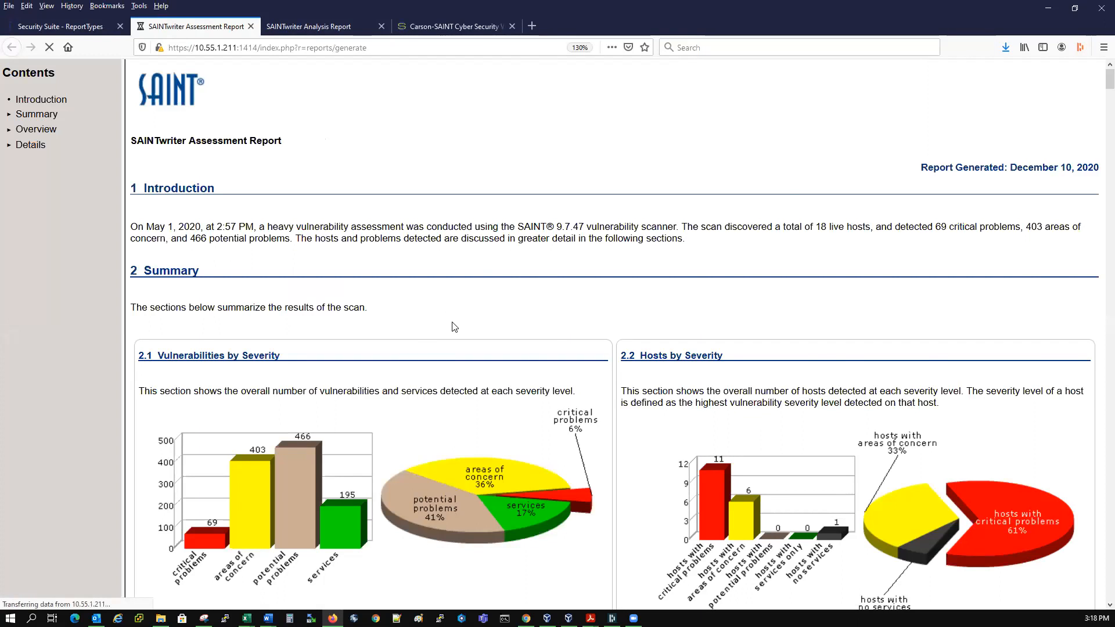
{"action": "scroll", "coordinate": [454, 327], "scroll_direction": "down", "scroll_amount": 15}
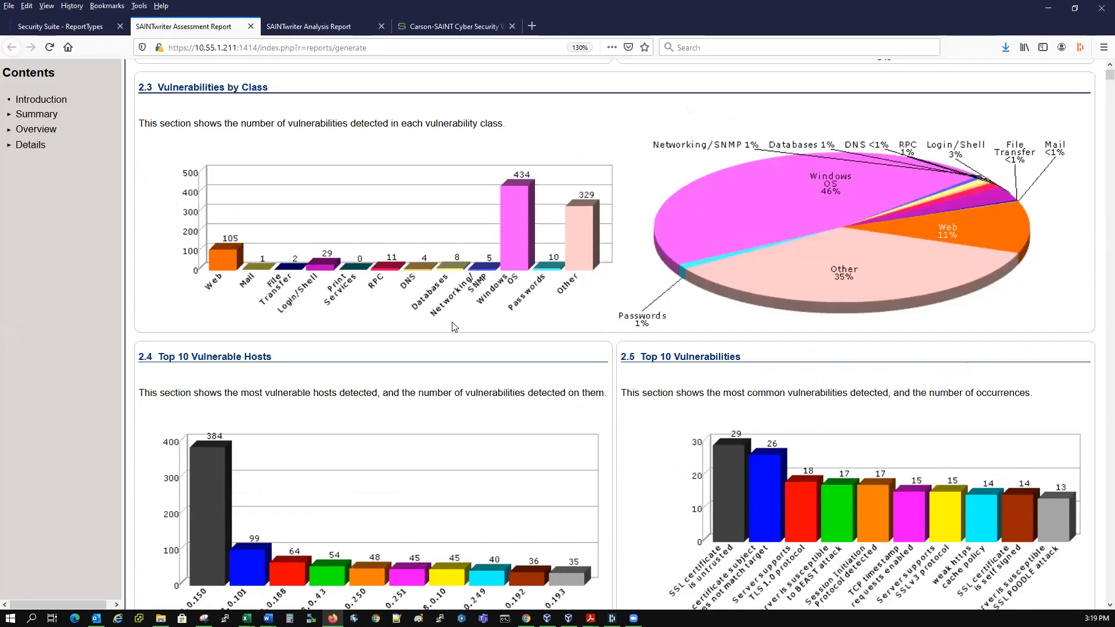
{"action": "scroll", "coordinate": [455, 326], "scroll_direction": "down", "scroll_amount": 5}
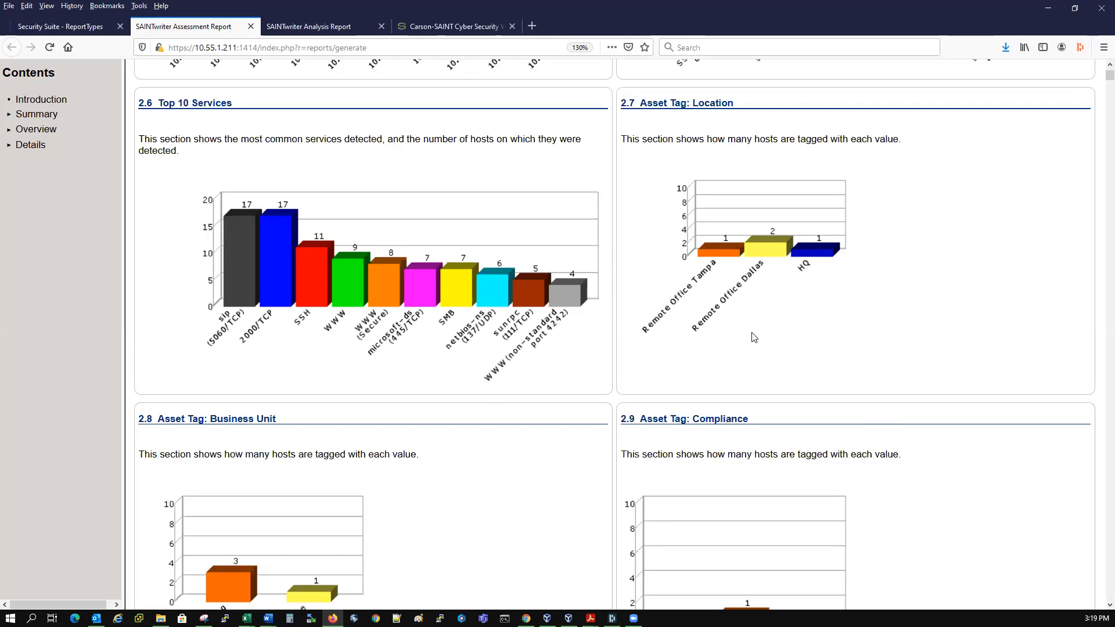
{"action": "scroll", "coordinate": [487, 409], "scroll_direction": "down", "scroll_amount": 3}
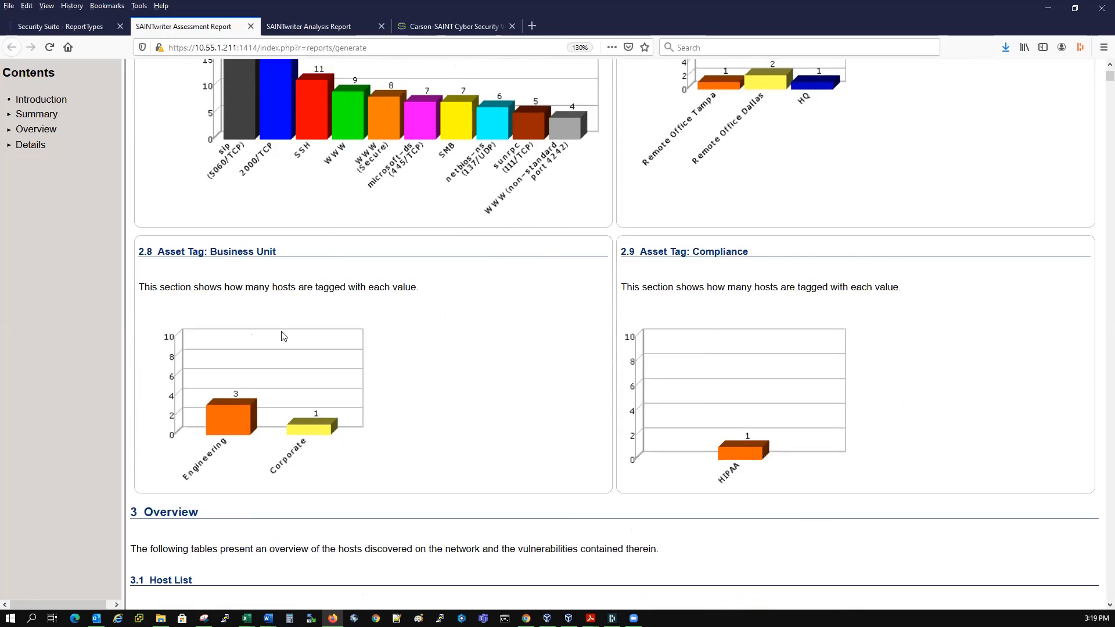
{"action": "scroll", "coordinate": [389, 341], "scroll_direction": "down", "scroll_amount": 4}
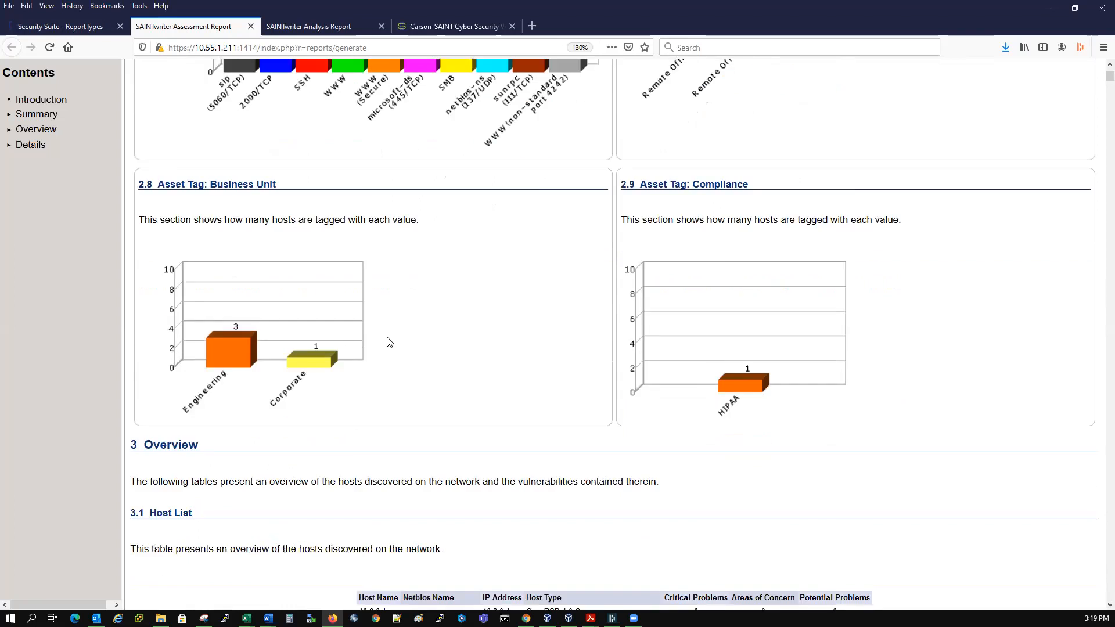
Examine the report's Overview host list and return to the Introduction at the beginning of the report.
{"action": "scroll", "coordinate": [389, 341], "scroll_direction": "down", "scroll_amount": 5}
{"action": "scroll", "coordinate": [389, 341], "scroll_direction": "up", "scroll_amount": 10}
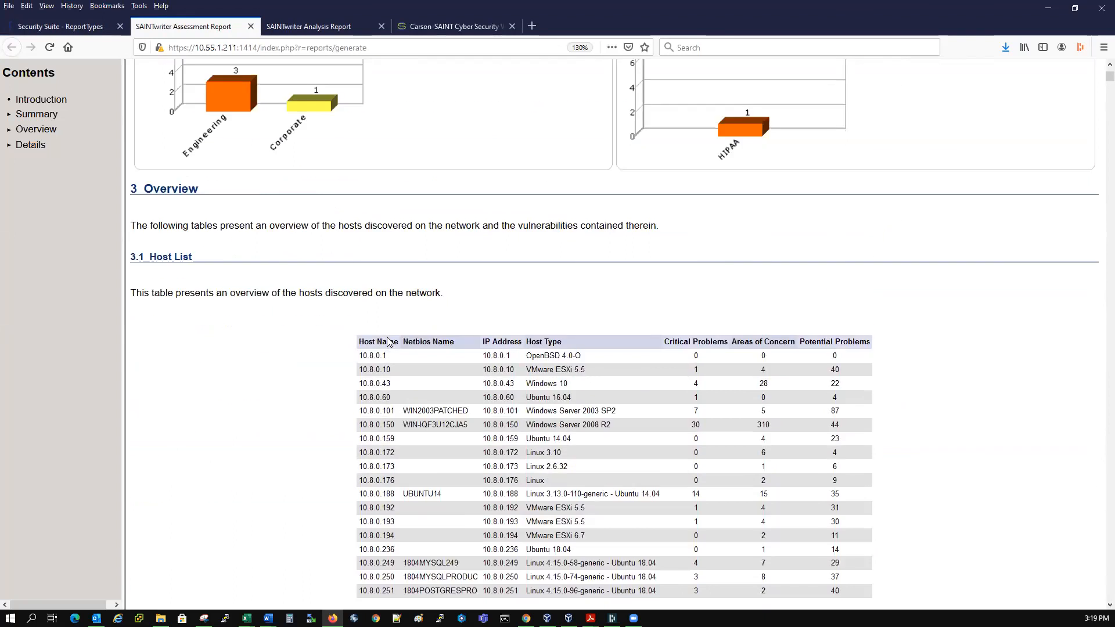
{"action": "scroll", "coordinate": [389, 341], "scroll_direction": "up", "scroll_amount": 5}
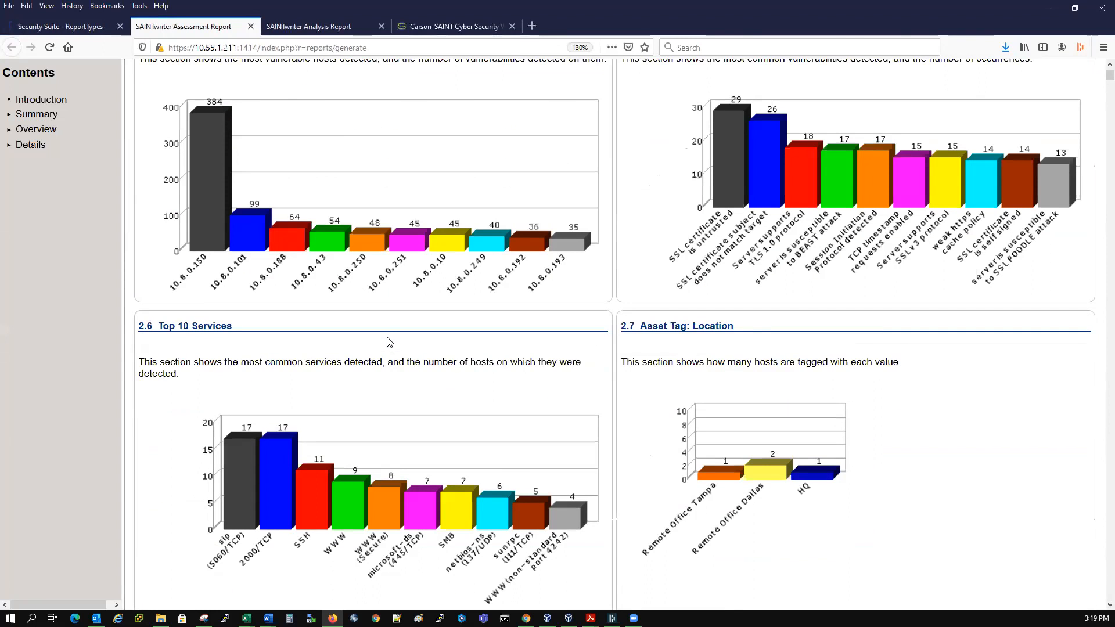
{"action": "scroll", "coordinate": [389, 341], "scroll_direction": "up", "scroll_amount": 6}
{"action": "scroll", "coordinate": [389, 342], "scroll_direction": "up", "scroll_amount": 6}
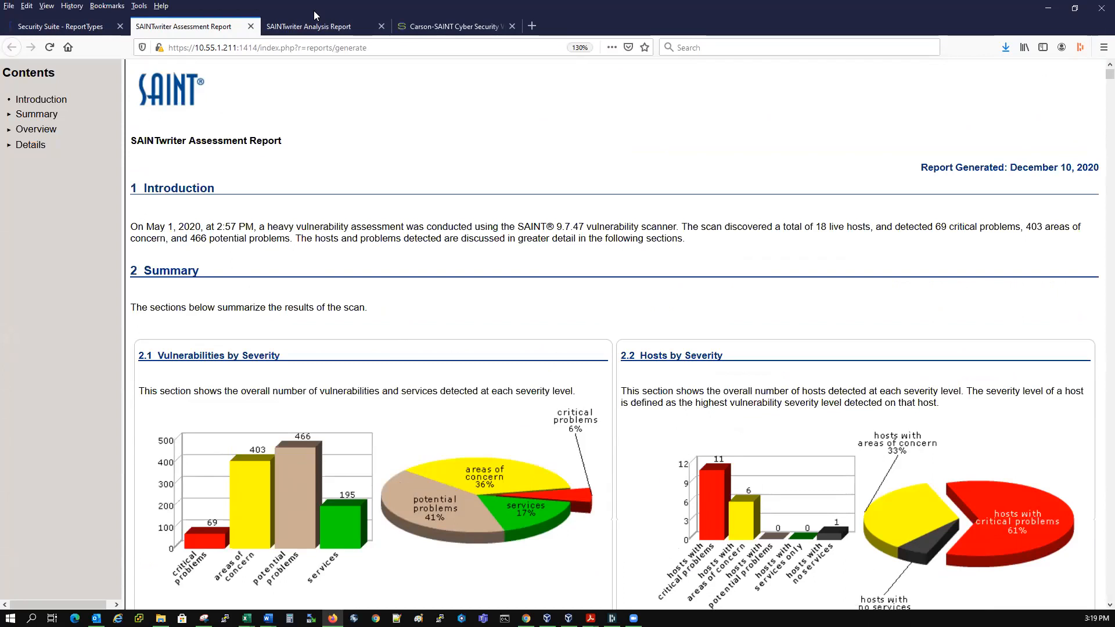
View the generated reports list in Security Suite, open the email form for the 15:13:00 RTF report, and close it without sending.
{"action": "left_click", "coordinate": [66, 25]}
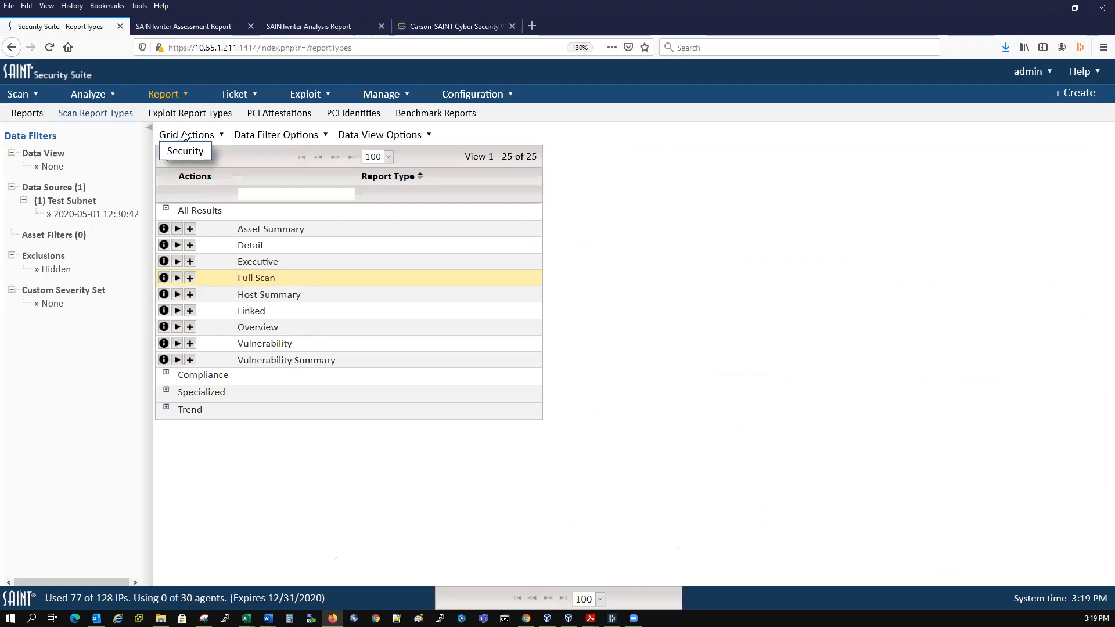
{"action": "left_click", "coordinate": [251, 138]}
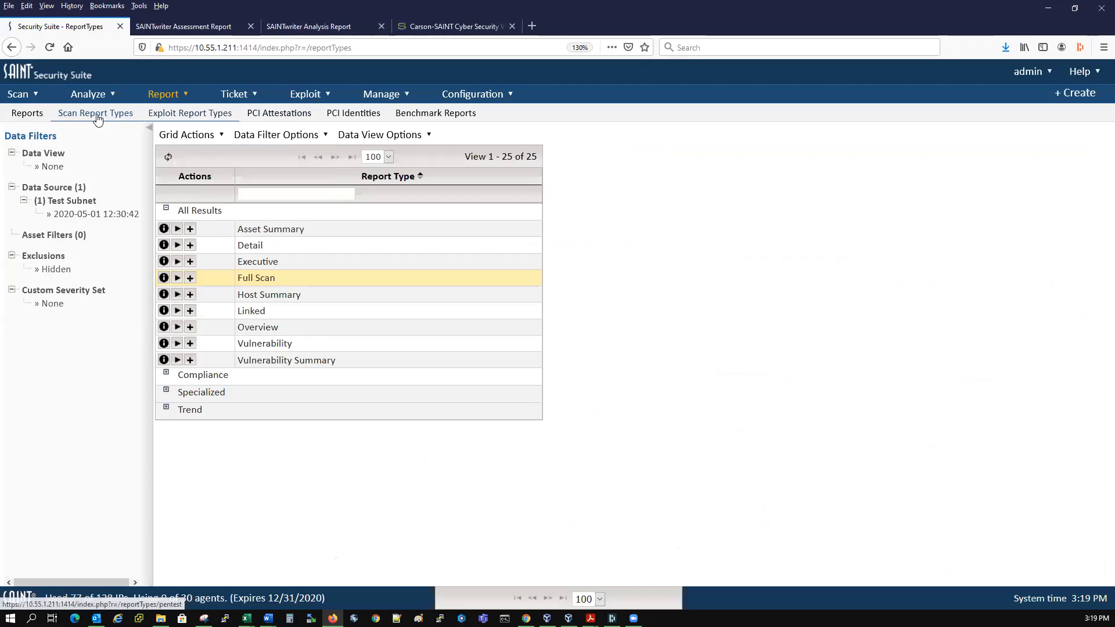
{"action": "left_click", "coordinate": [21, 115]}
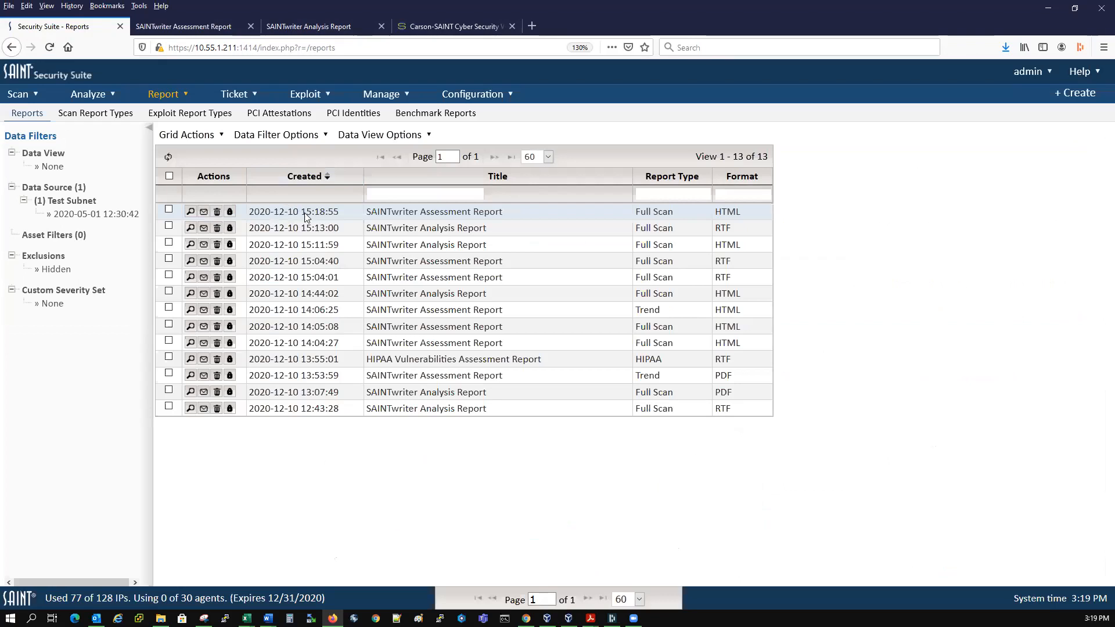
{"action": "left_click", "coordinate": [203, 228]}
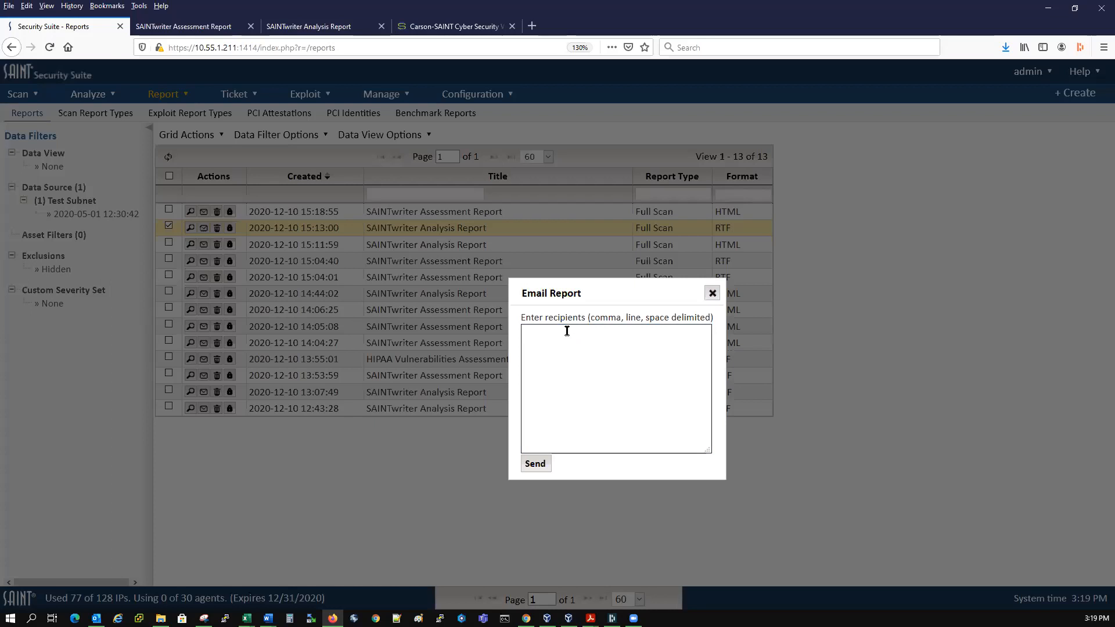
{"action": "left_click", "coordinate": [712, 295]}
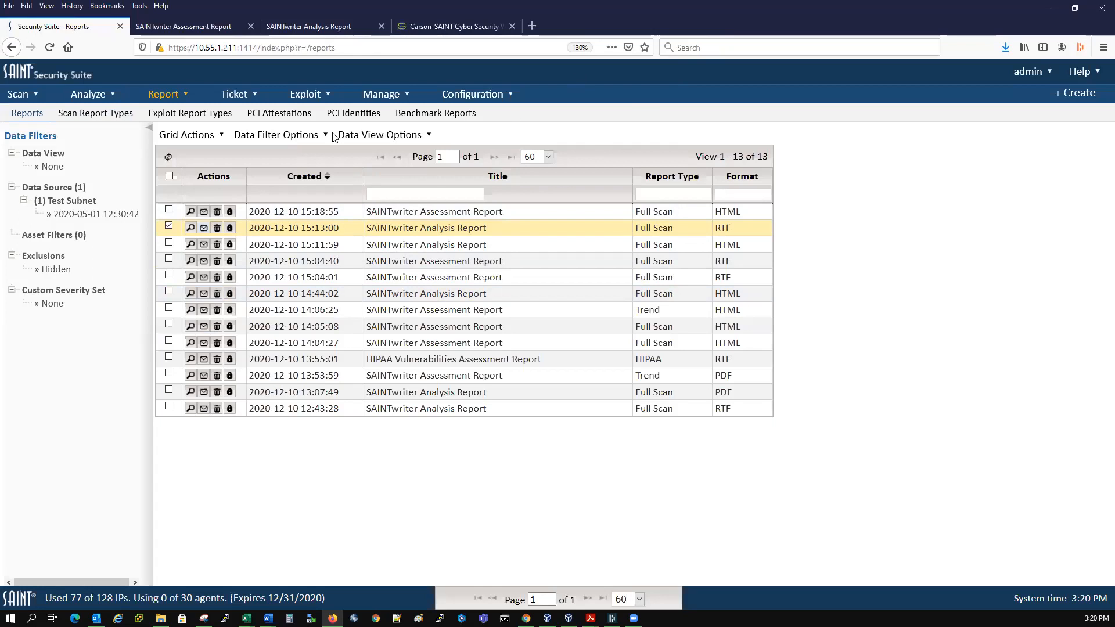
Open the All Results analysis grid for the Test Subnet scan data.
{"action": "mouse_move", "coordinate": [169, 99]}
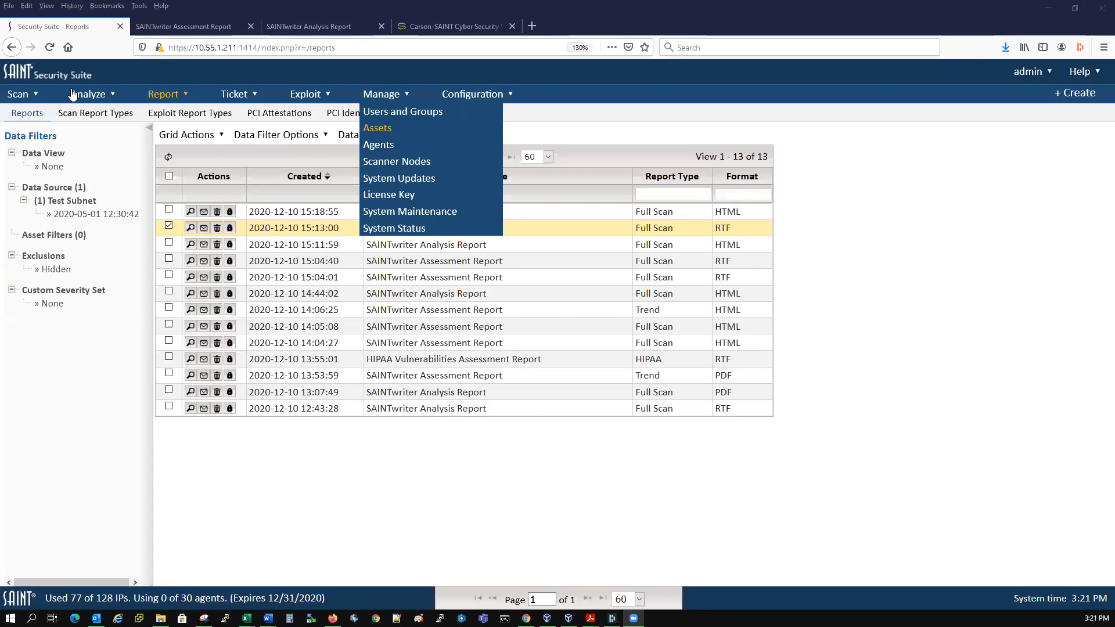
{"action": "mouse_move", "coordinate": [72, 95]}
{"action": "left_click", "coordinate": [88, 129]}
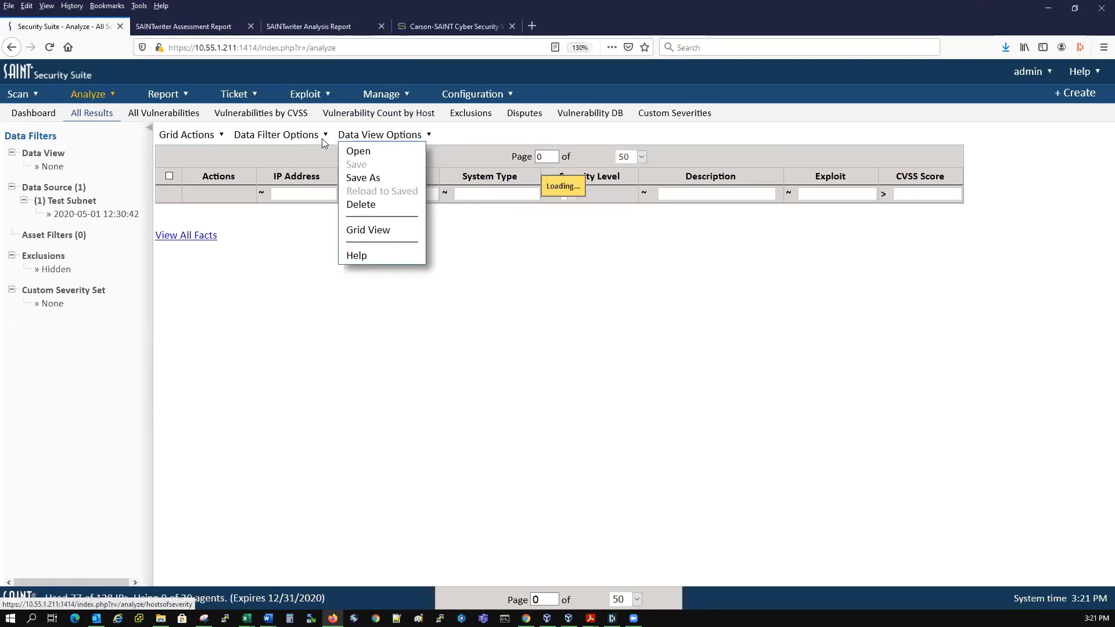
{"action": "mouse_move", "coordinate": [276, 137]}
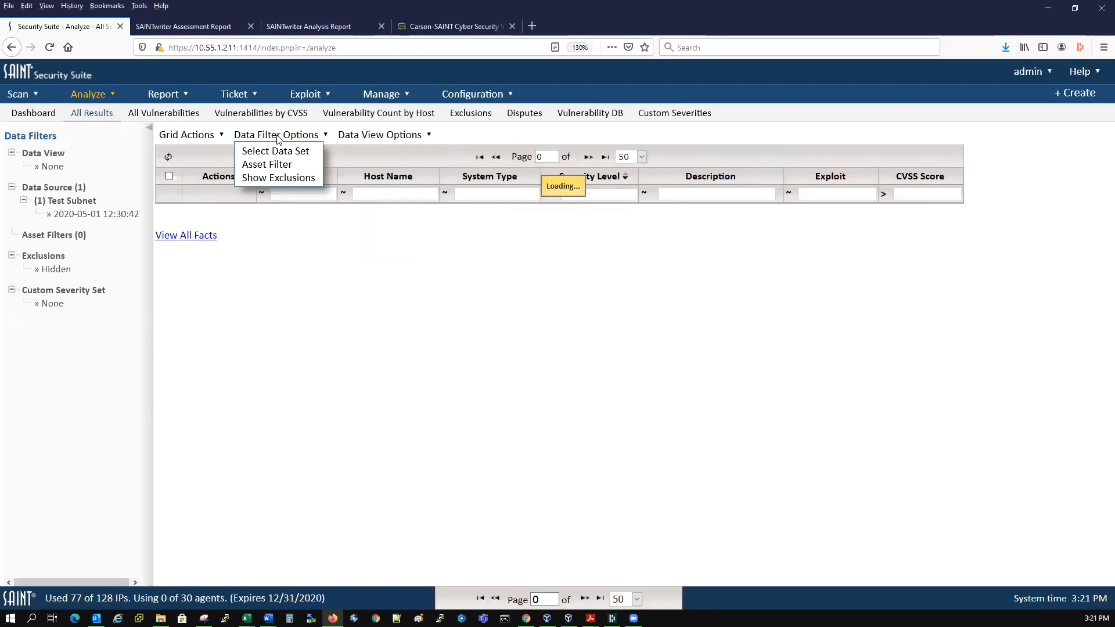
Remove the CVSS Score and Exploit columns from the All Results grid and add the CVSSv3 Score column.
{"action": "mouse_move", "coordinate": [211, 139]}
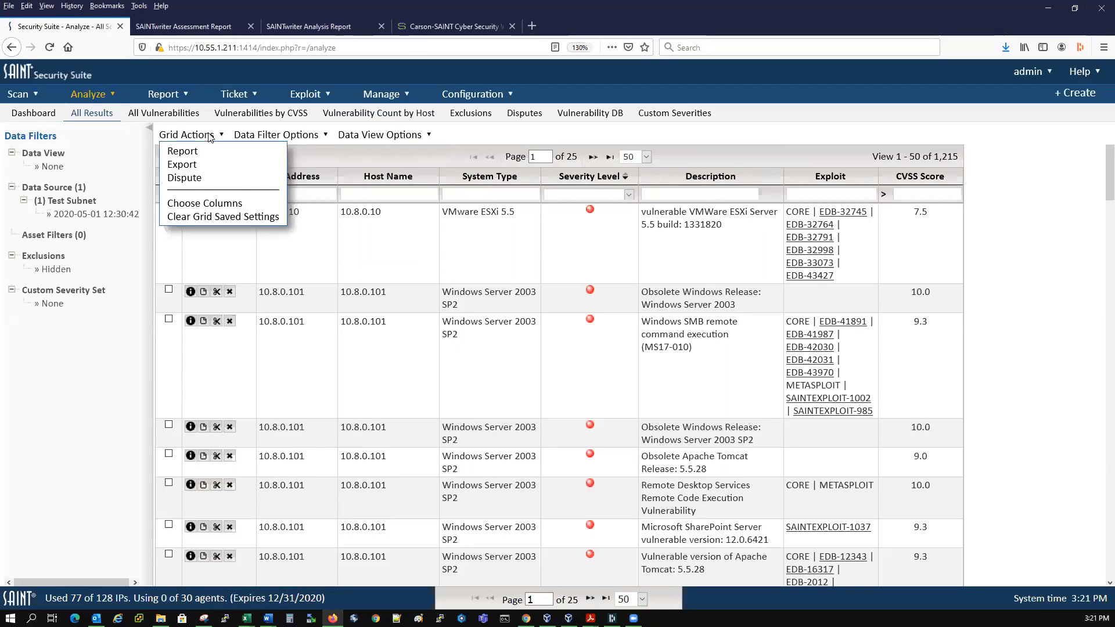
{"action": "left_click", "coordinate": [215, 202]}
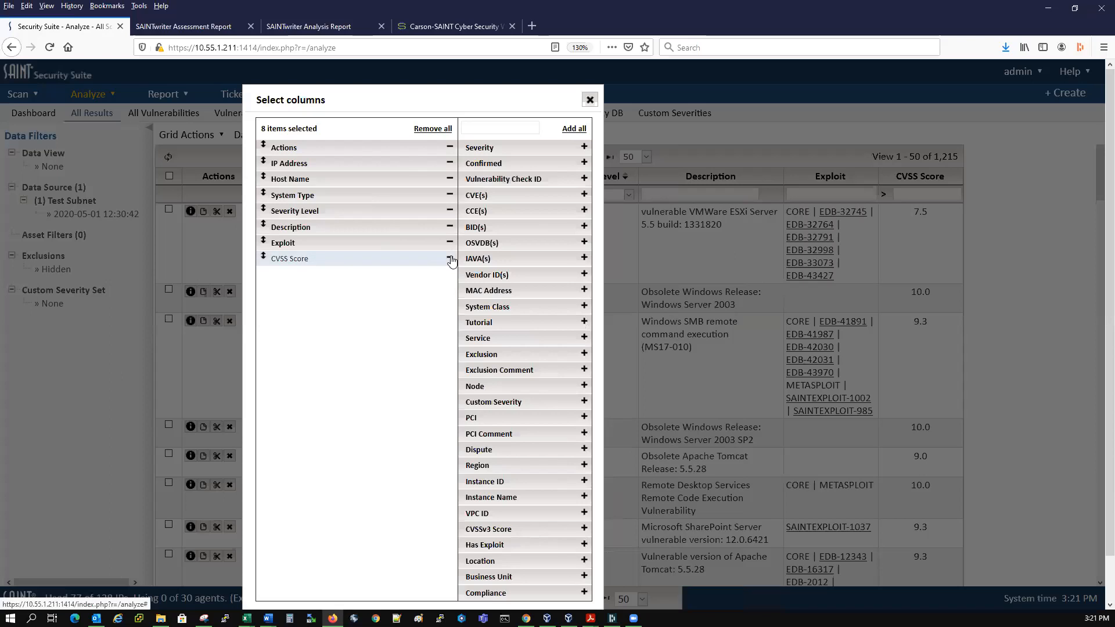
{"action": "left_click", "coordinate": [450, 259]}
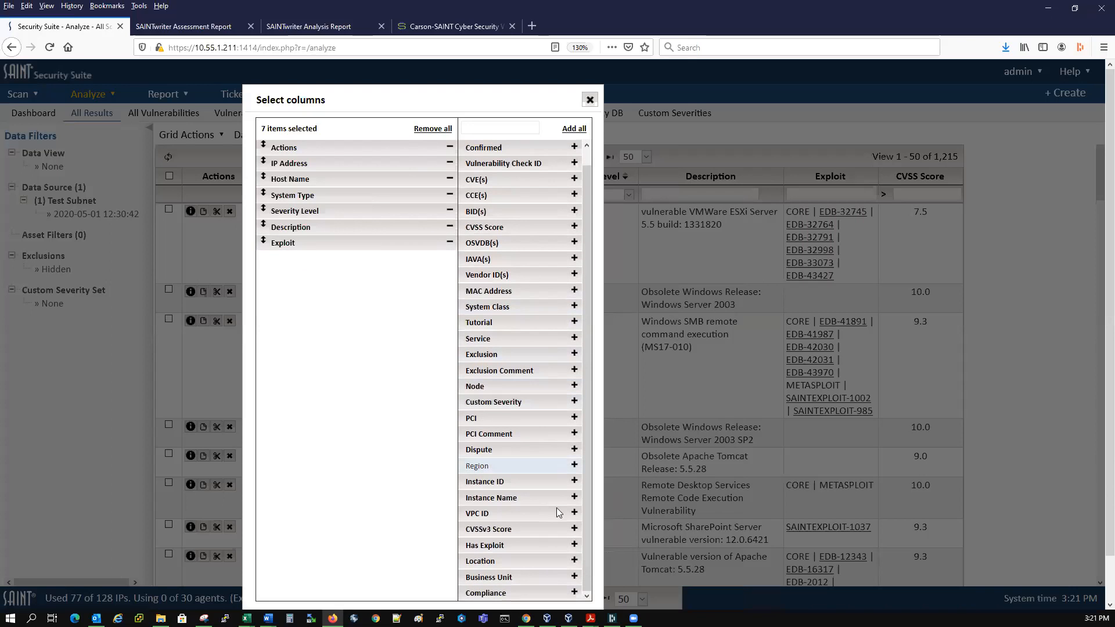
{"action": "left_click_drag", "start_coordinate": [501, 528], "coordinate": [304, 264]}
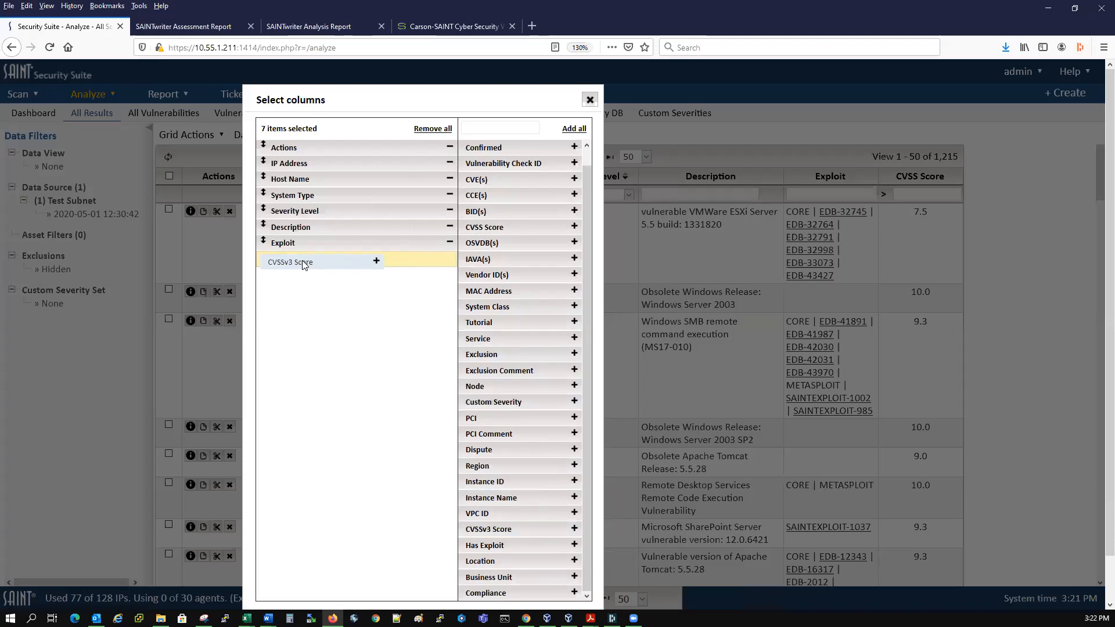
{"action": "left_click", "coordinate": [450, 244]}
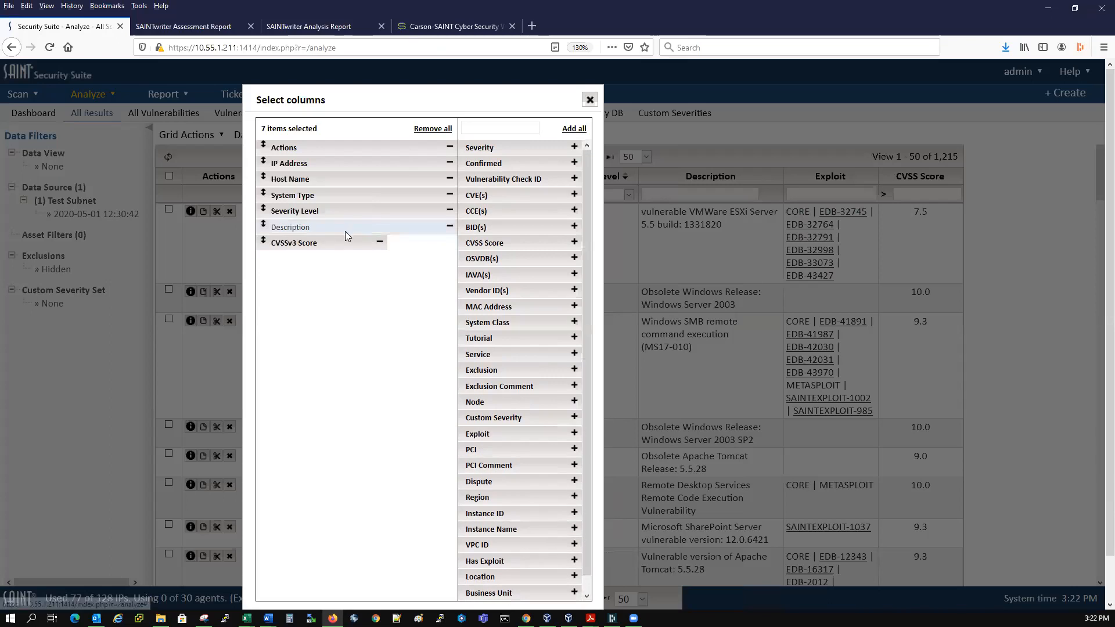
{"action": "left_click_drag", "start_coordinate": [414, 94], "coordinate": [366, 68]}
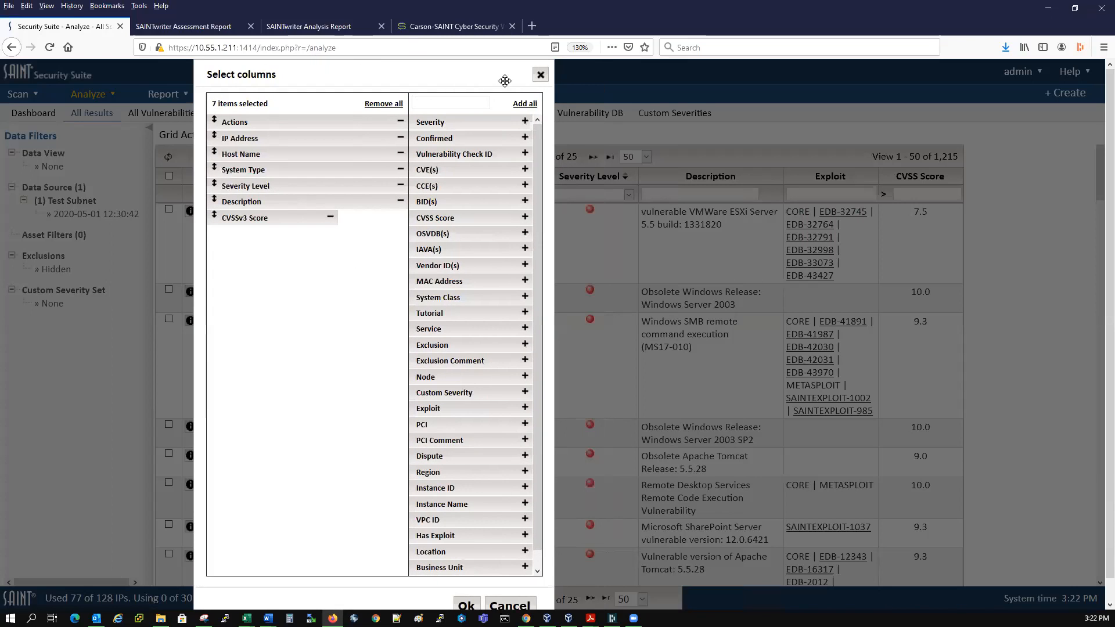
{"action": "left_click", "coordinate": [466, 605]}
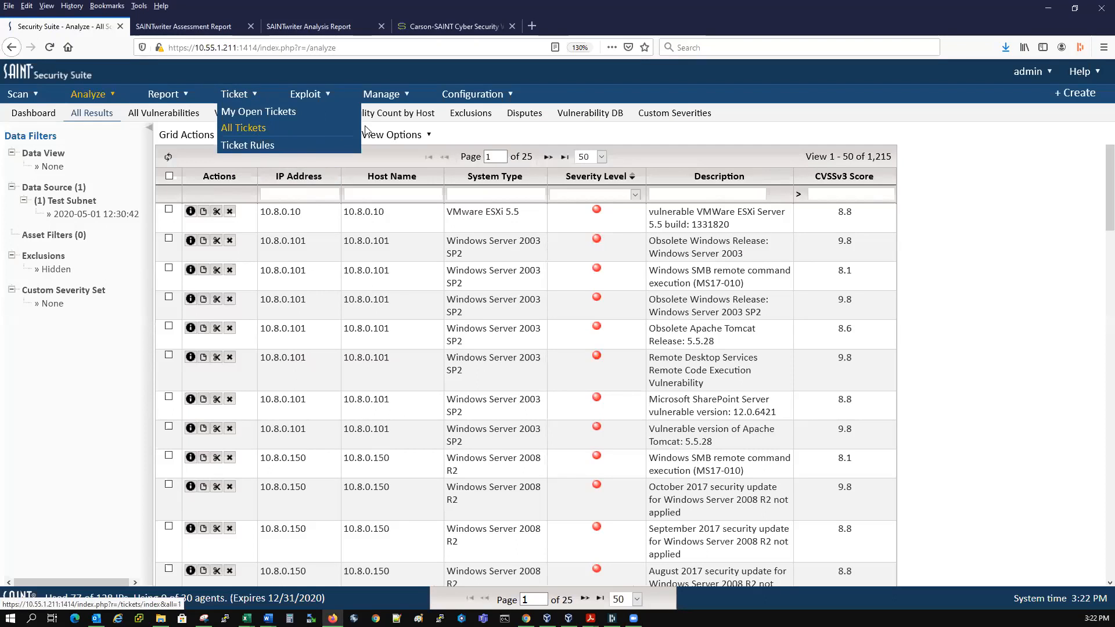
Start a new Full Scan report from the All Results group of scan report types.
{"action": "mouse_move", "coordinate": [241, 134]}
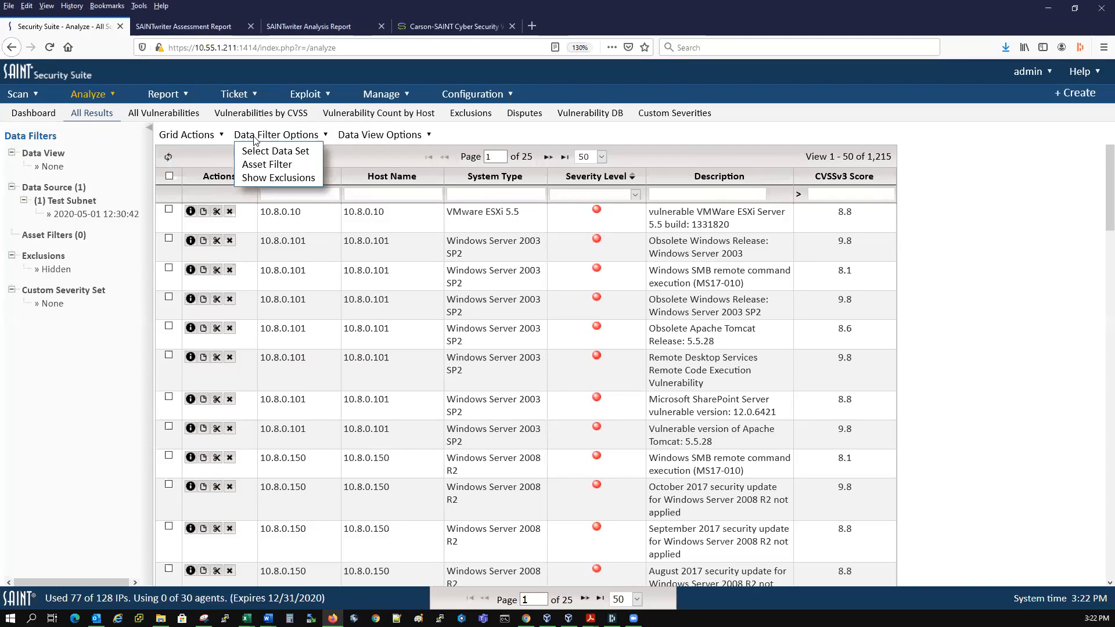
{"action": "mouse_move", "coordinate": [166, 95]}
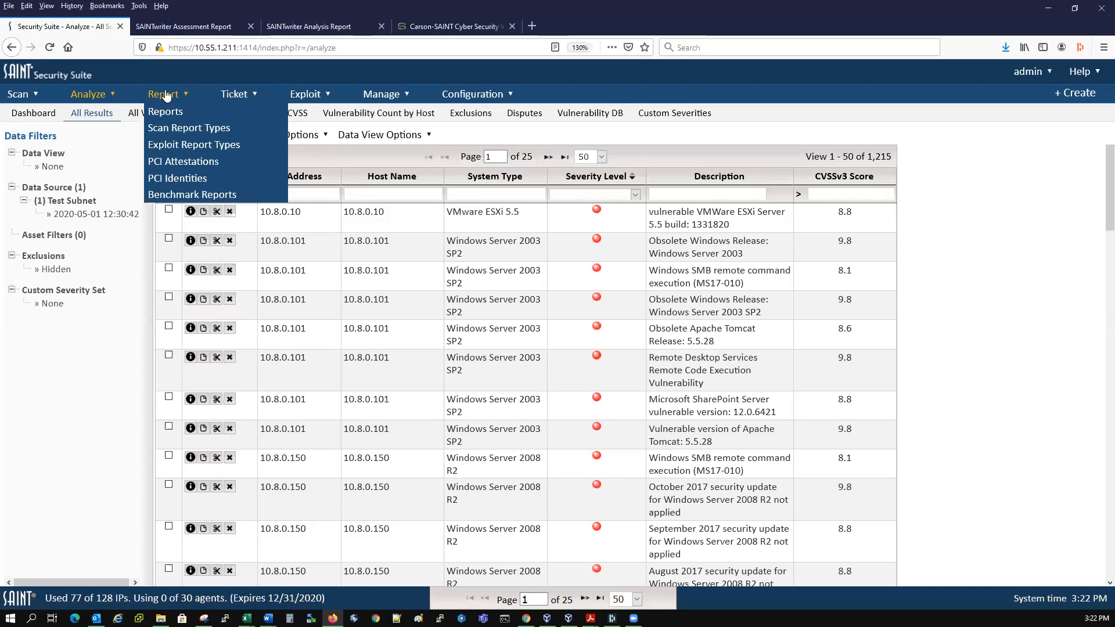
{"action": "left_click", "coordinate": [174, 129]}
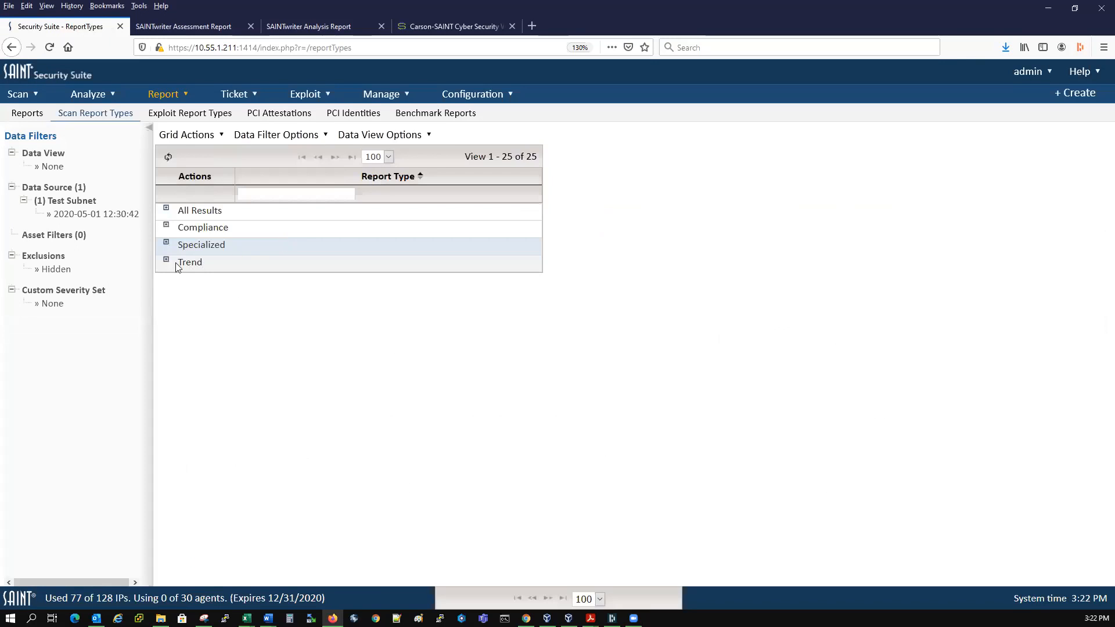
{"action": "left_click", "coordinate": [166, 209]}
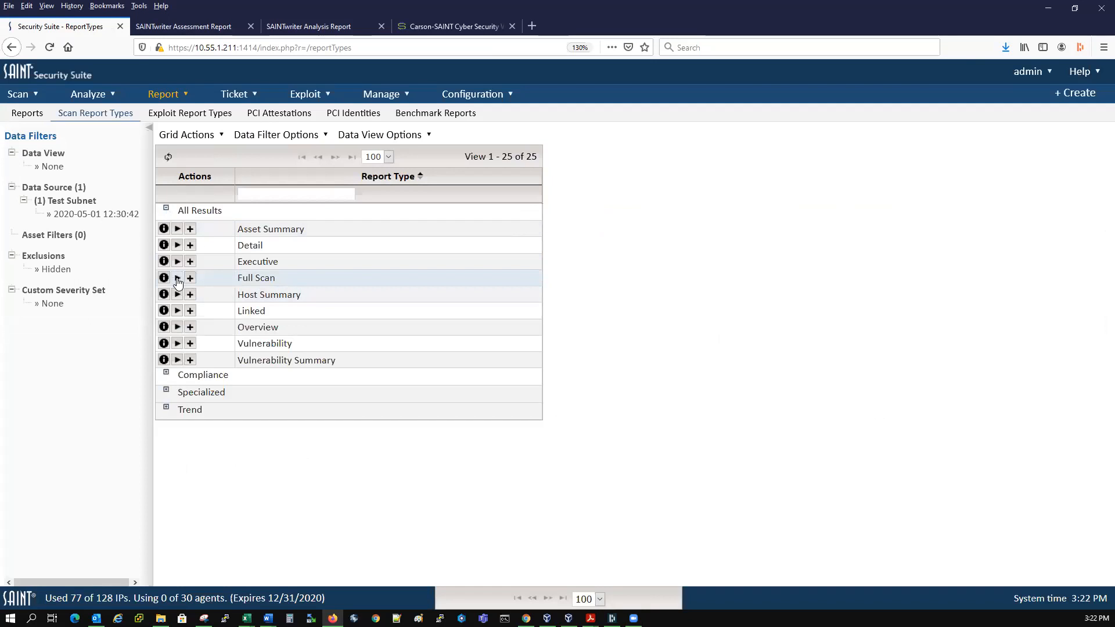
{"action": "left_click", "coordinate": [178, 278]}
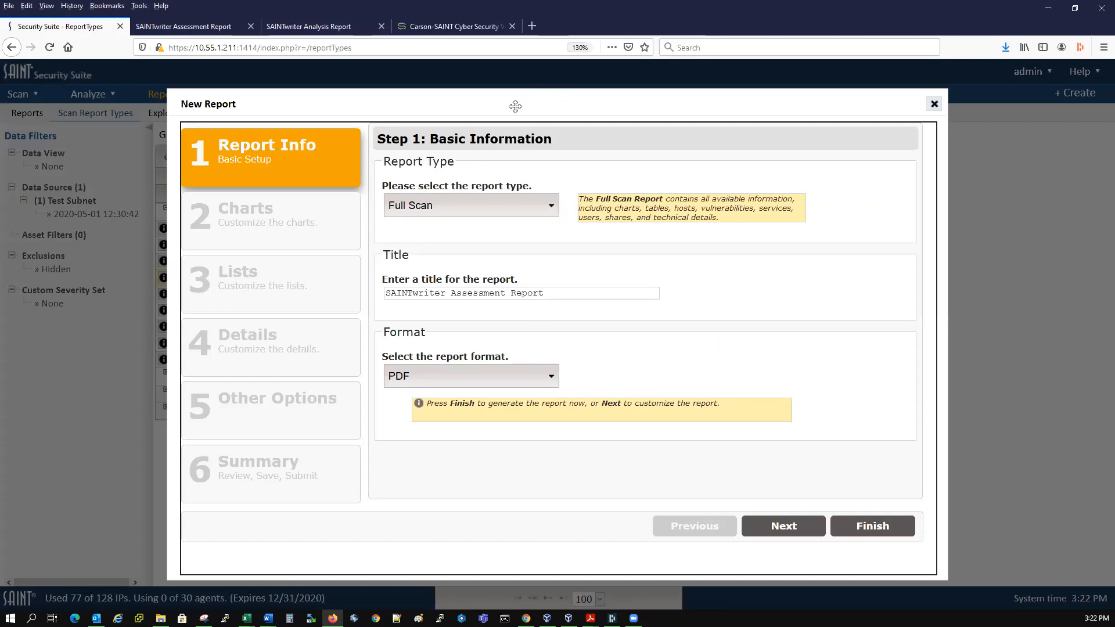
Set the report format to HTML and continue to the Lists step with the default charts.
{"action": "left_click_drag", "start_coordinate": [515, 106], "coordinate": [488, 89]}
{"action": "left_click", "coordinate": [524, 360]}
{"action": "left_click", "coordinate": [387, 403]}
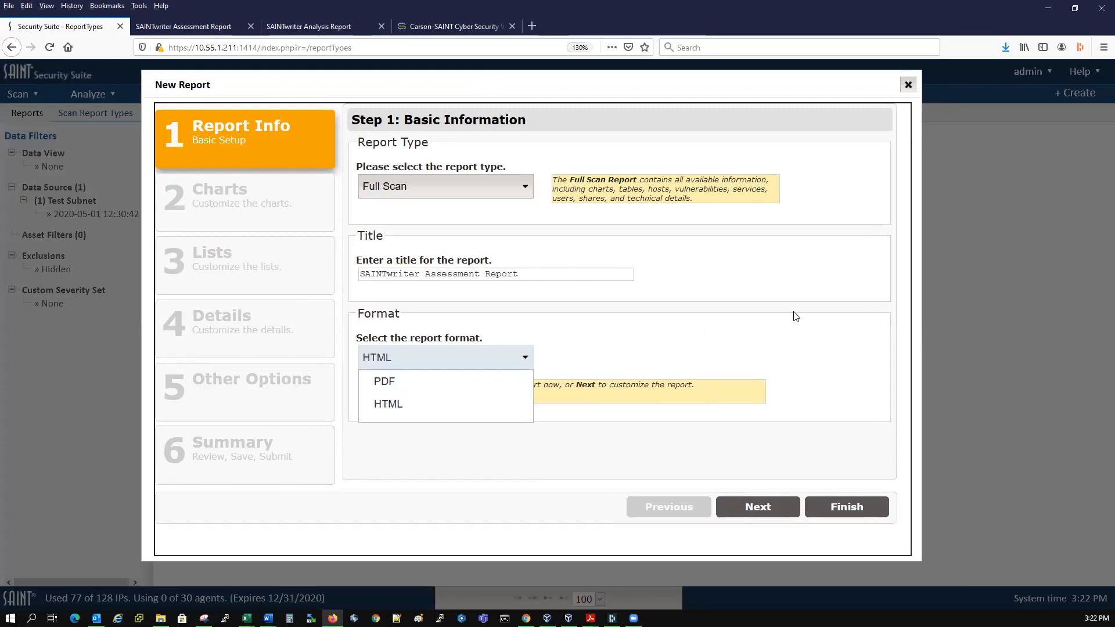
{"action": "left_click", "coordinate": [767, 510]}
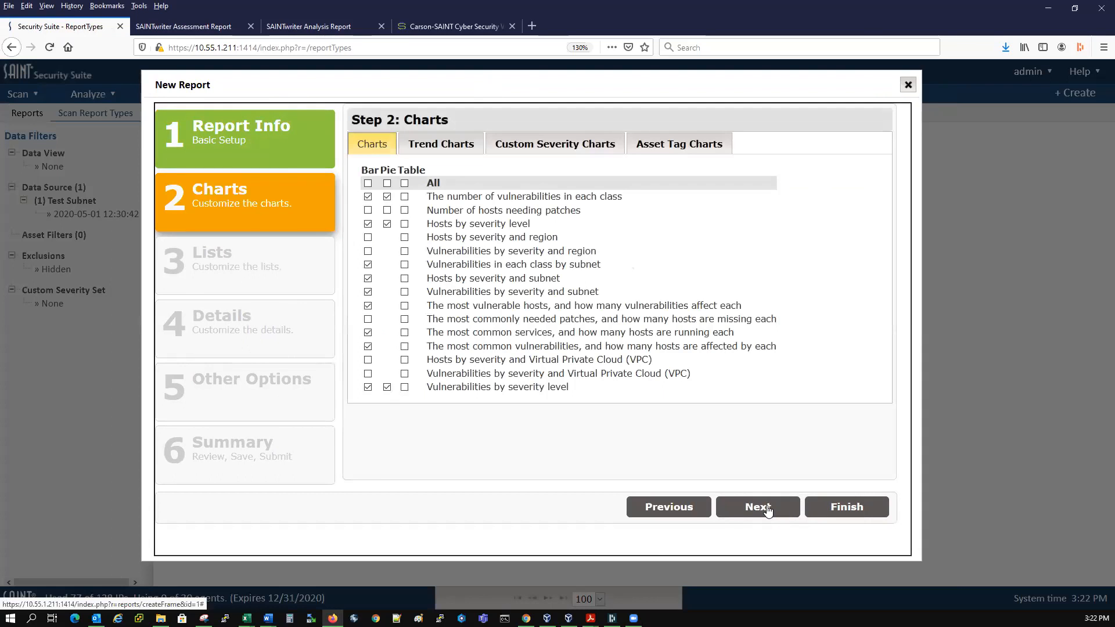
{"action": "left_click", "coordinate": [765, 508]}
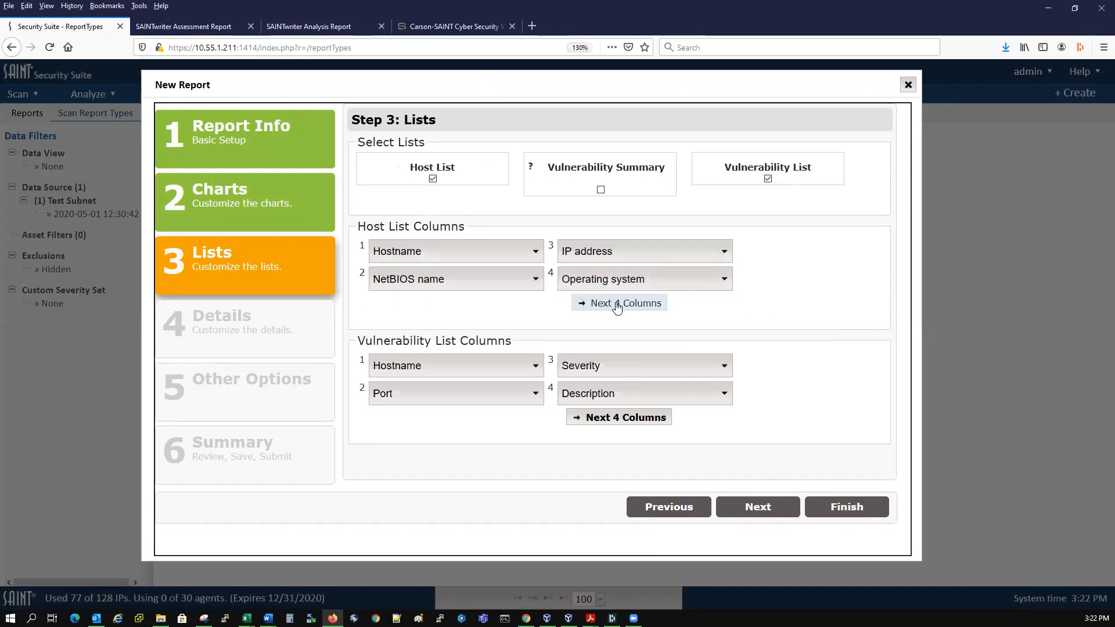
Set Vulnerability List column 7 to CVSSv3 base score.
{"action": "left_click", "coordinate": [624, 418]}
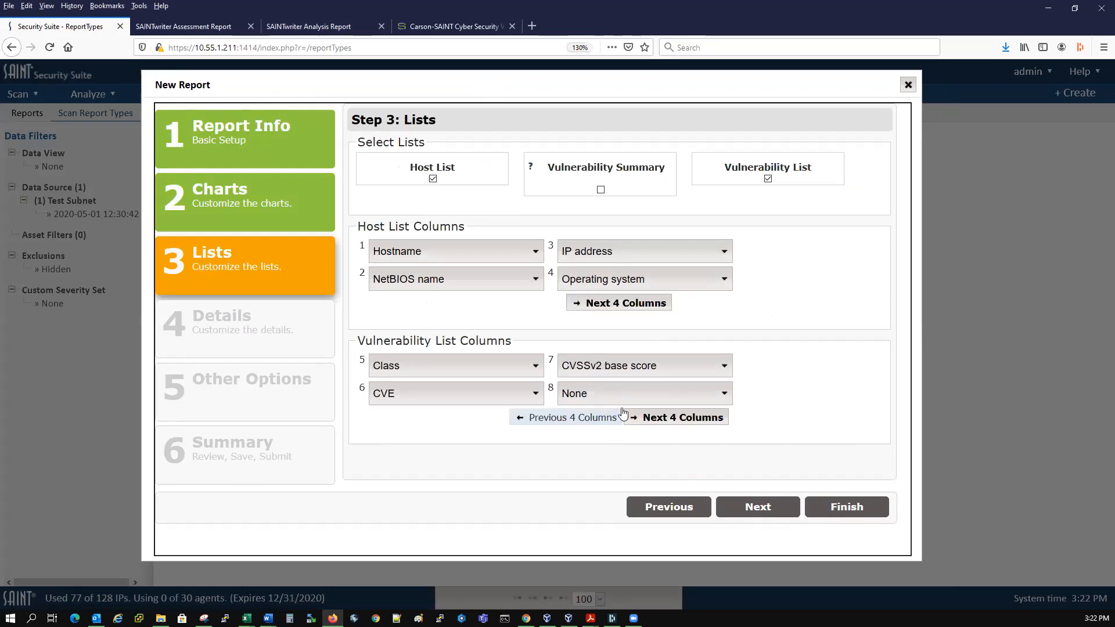
{"action": "left_click", "coordinate": [631, 372]}
{"action": "scroll", "coordinate": [642, 384], "scroll_direction": "down", "scroll_amount": 3}
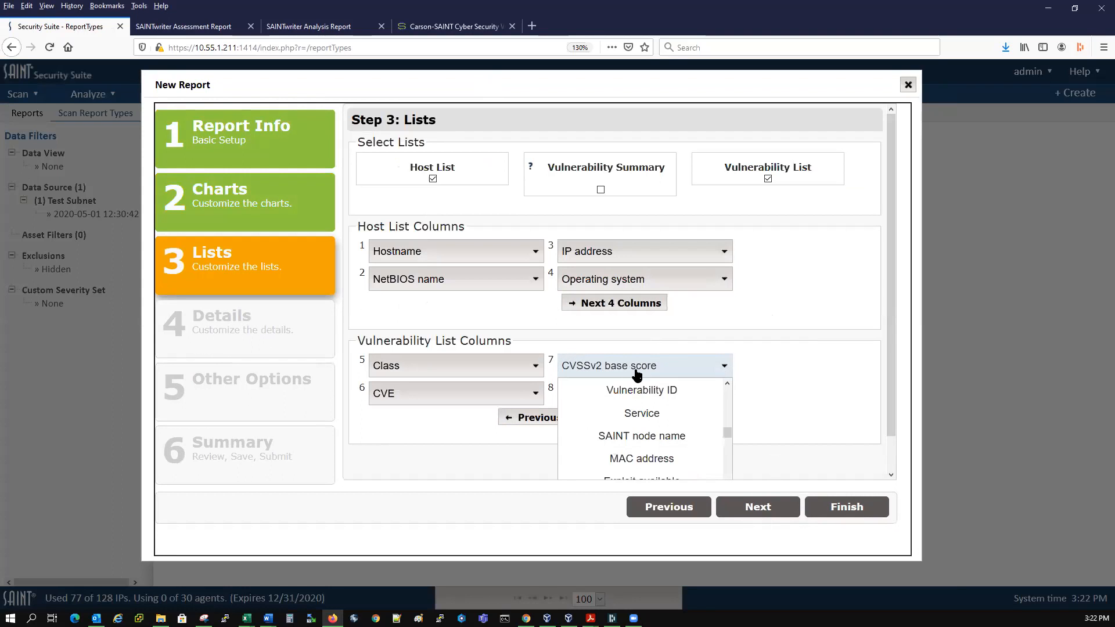
{"action": "left_click_drag", "start_coordinate": [888, 398], "coordinate": [890, 444]}
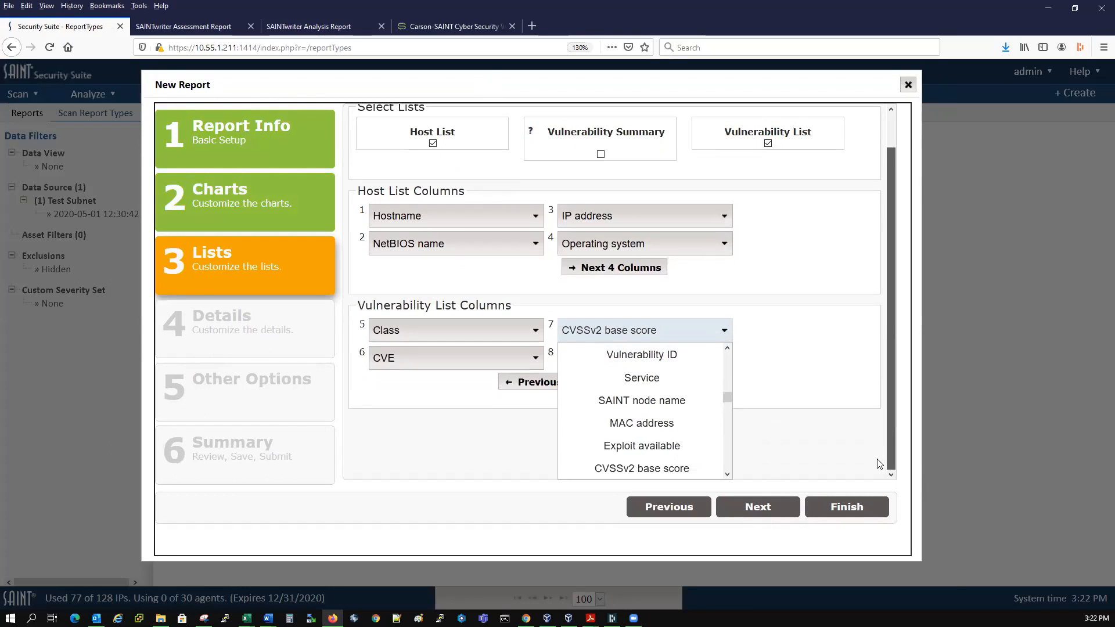
{"action": "scroll", "coordinate": [681, 461], "scroll_direction": "down", "scroll_amount": 1}
{"action": "scroll", "coordinate": [679, 459], "scroll_direction": "down", "scroll_amount": 3}
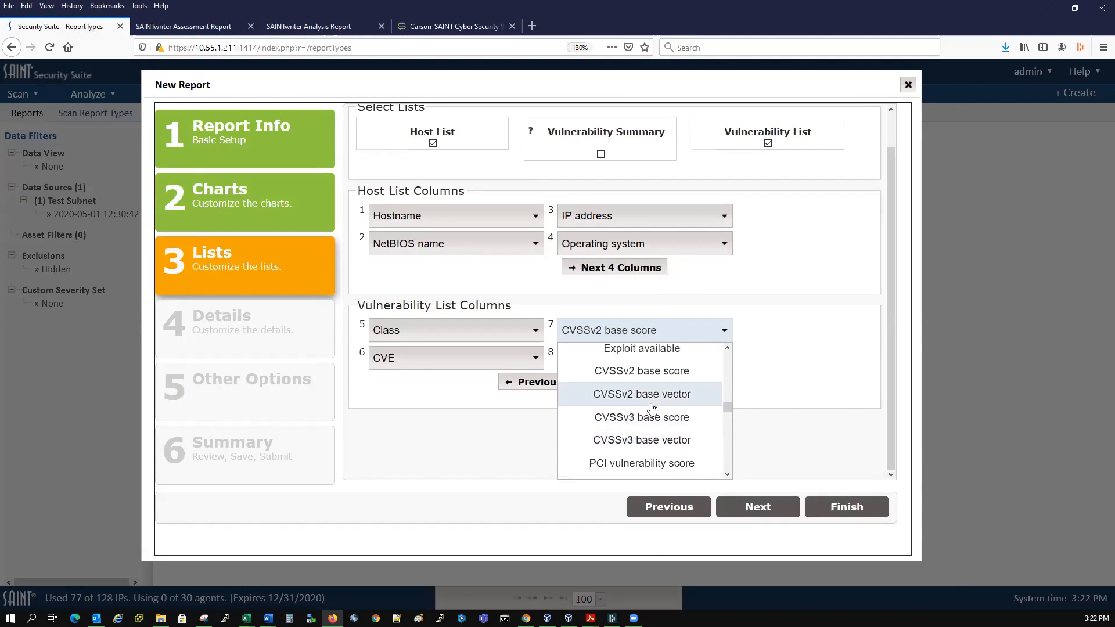
{"action": "left_click", "coordinate": [651, 418]}
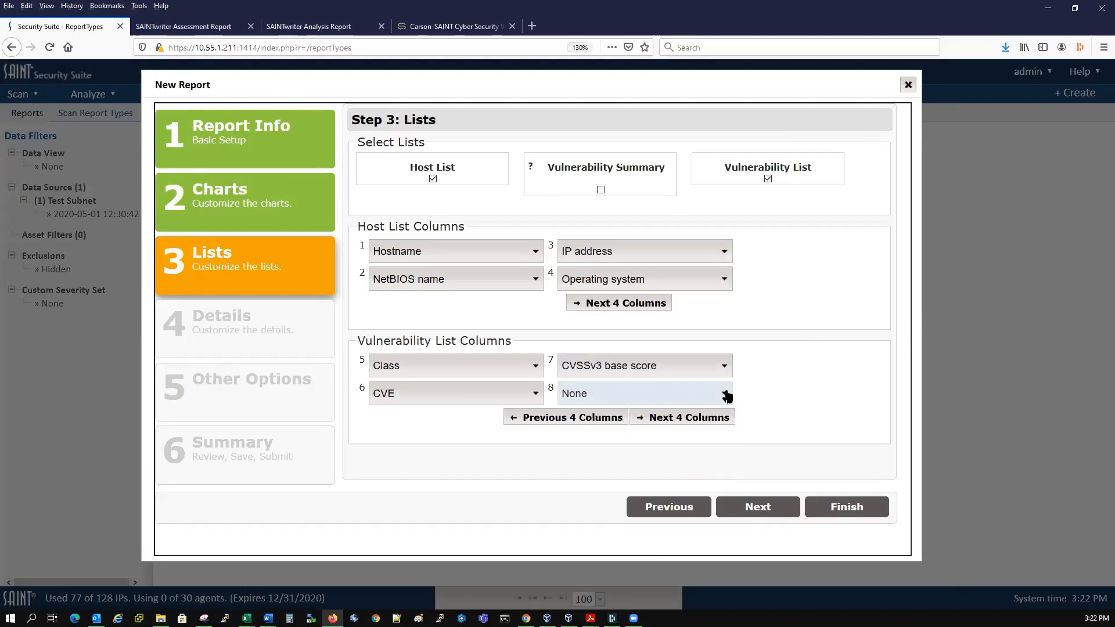
Set Vulnerability List column 8 to CVSSv3 base vector.
{"action": "left_click", "coordinate": [723, 395]}
{"action": "scroll", "coordinate": [817, 420], "scroll_direction": "down", "scroll_amount": 2}
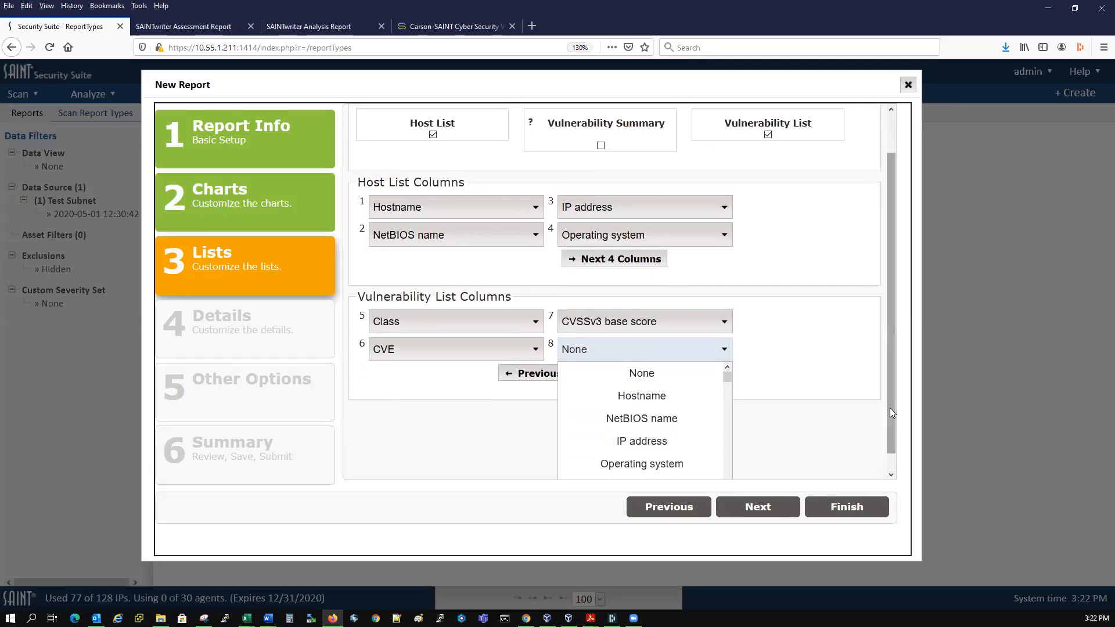
{"action": "scroll", "coordinate": [668, 428], "scroll_direction": "down", "scroll_amount": 5}
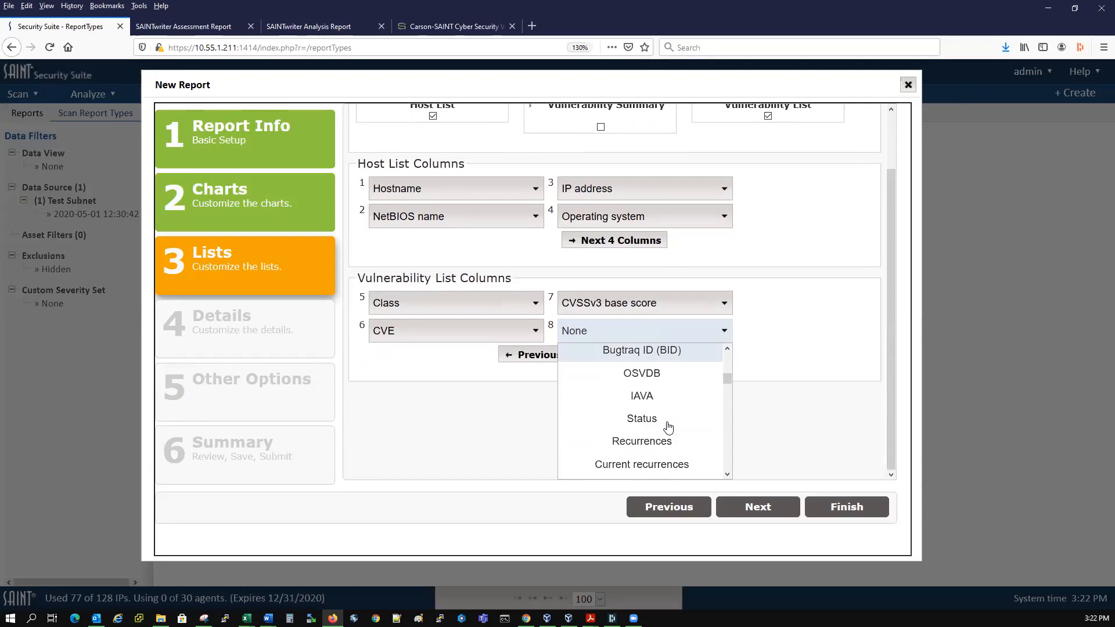
{"action": "scroll", "coordinate": [667, 428], "scroll_direction": "down", "scroll_amount": 5}
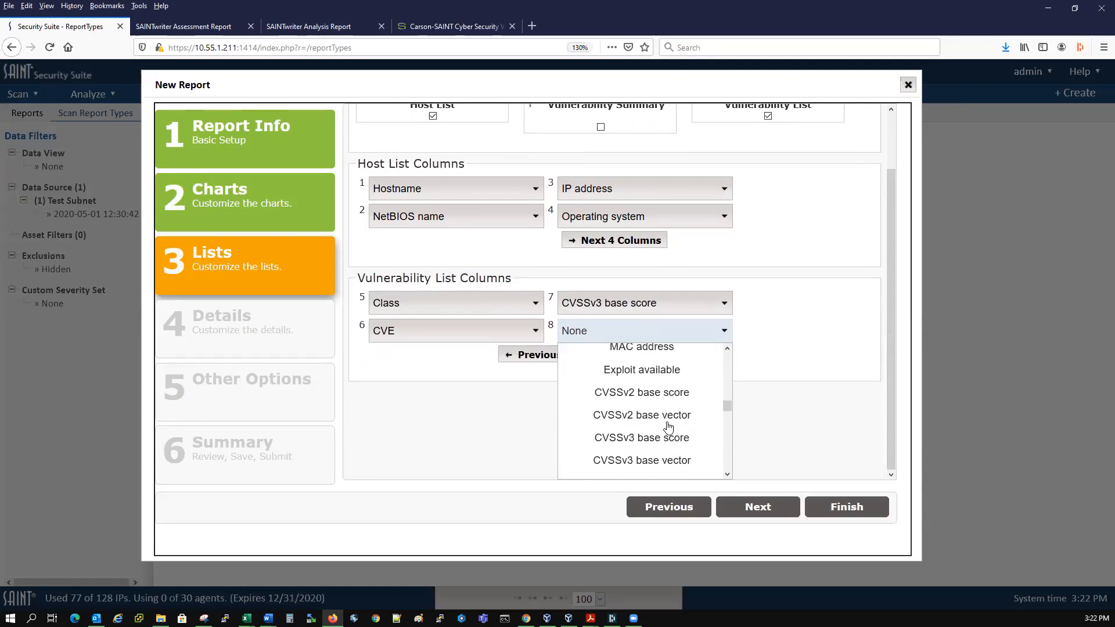
{"action": "left_click", "coordinate": [660, 462]}
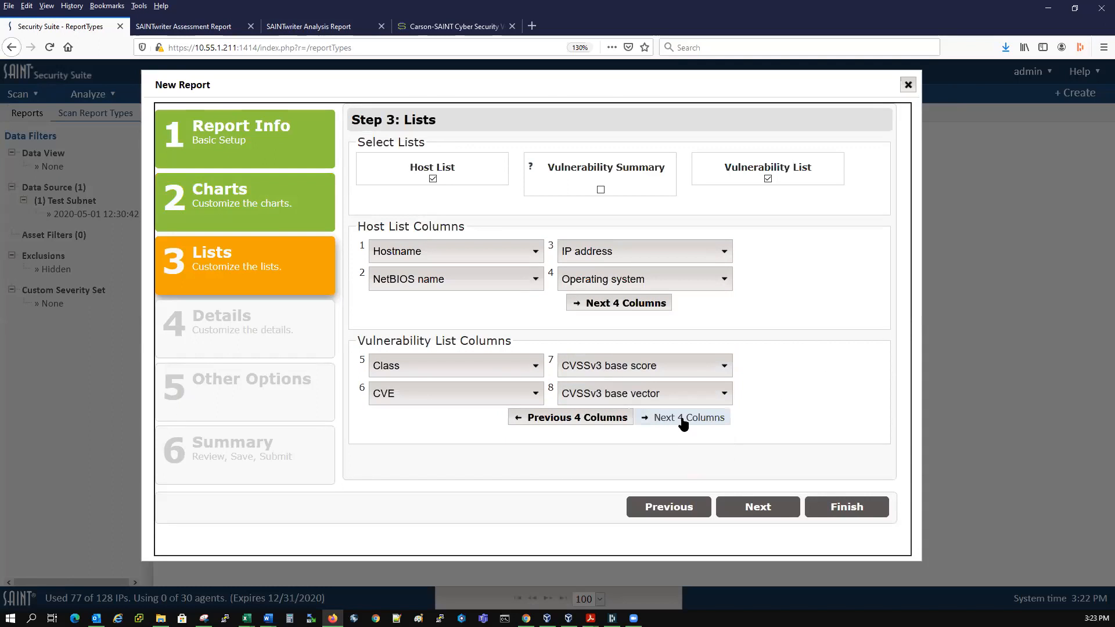
Set Vulnerability List column 9 to Tutorial Technical Details.
{"action": "left_click", "coordinate": [694, 423]}
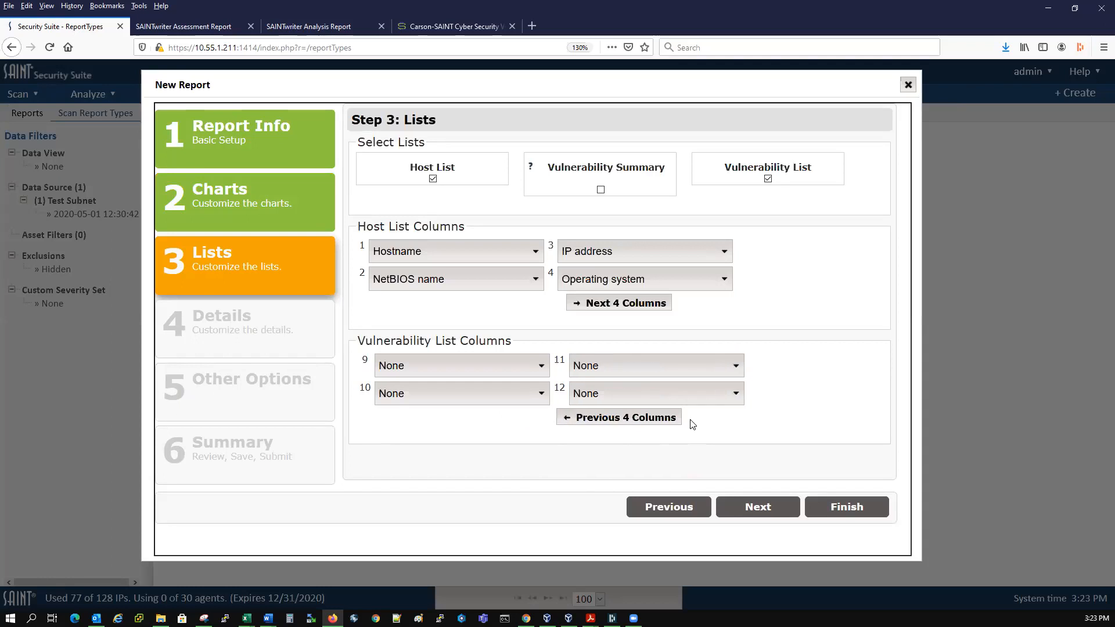
{"action": "left_click", "coordinate": [541, 367]}
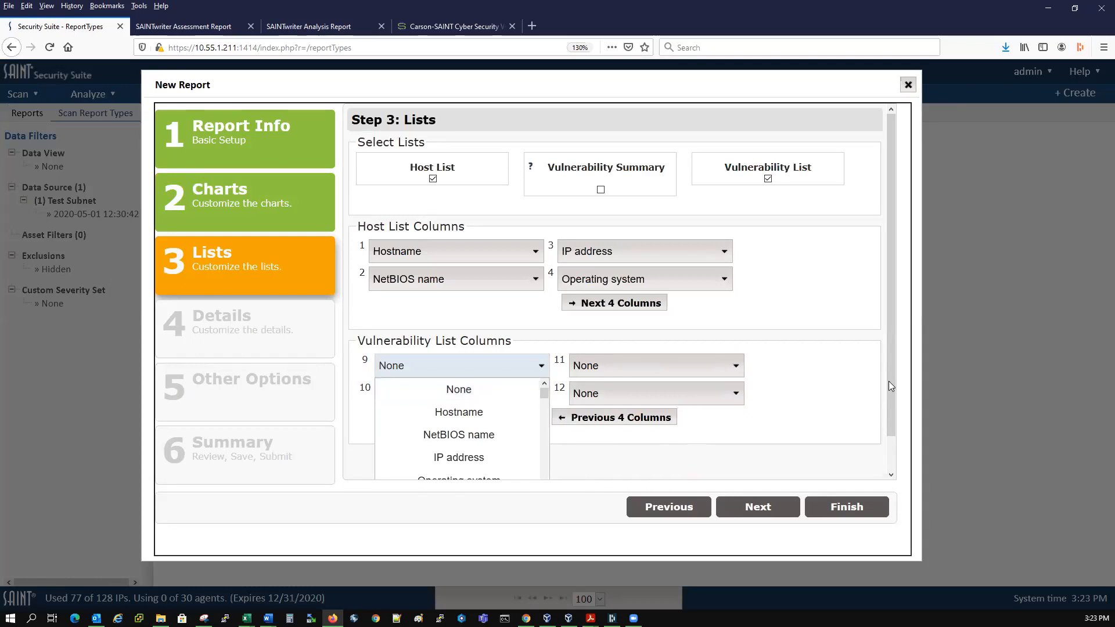
{"action": "left_click_drag", "start_coordinate": [889, 383], "coordinate": [890, 448]}
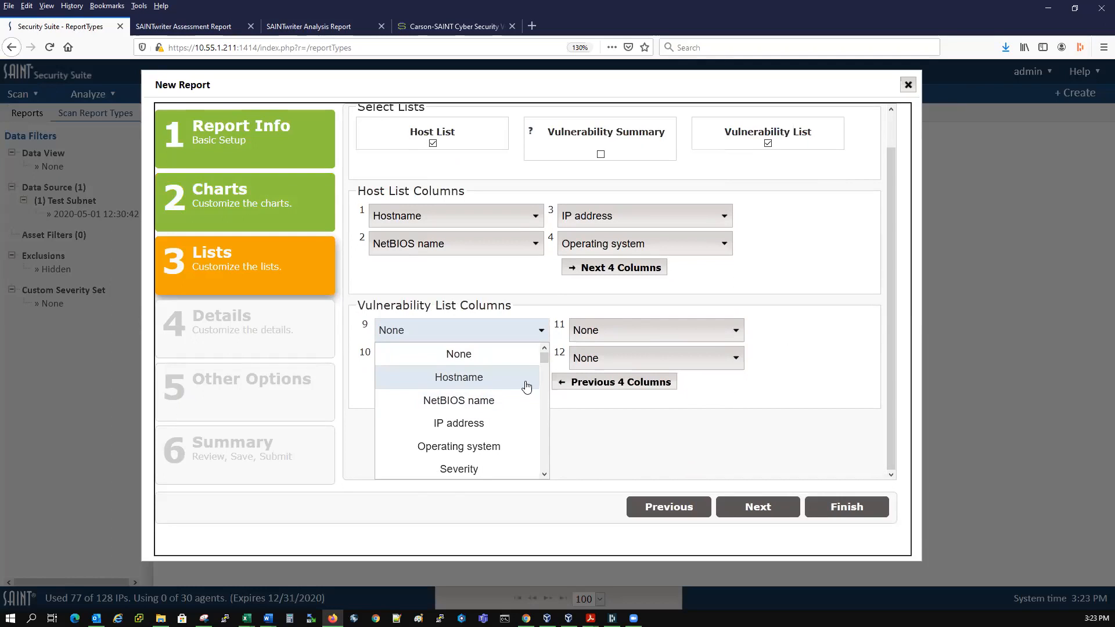
{"action": "scroll", "coordinate": [519, 403], "scroll_direction": "down", "scroll_amount": 3}
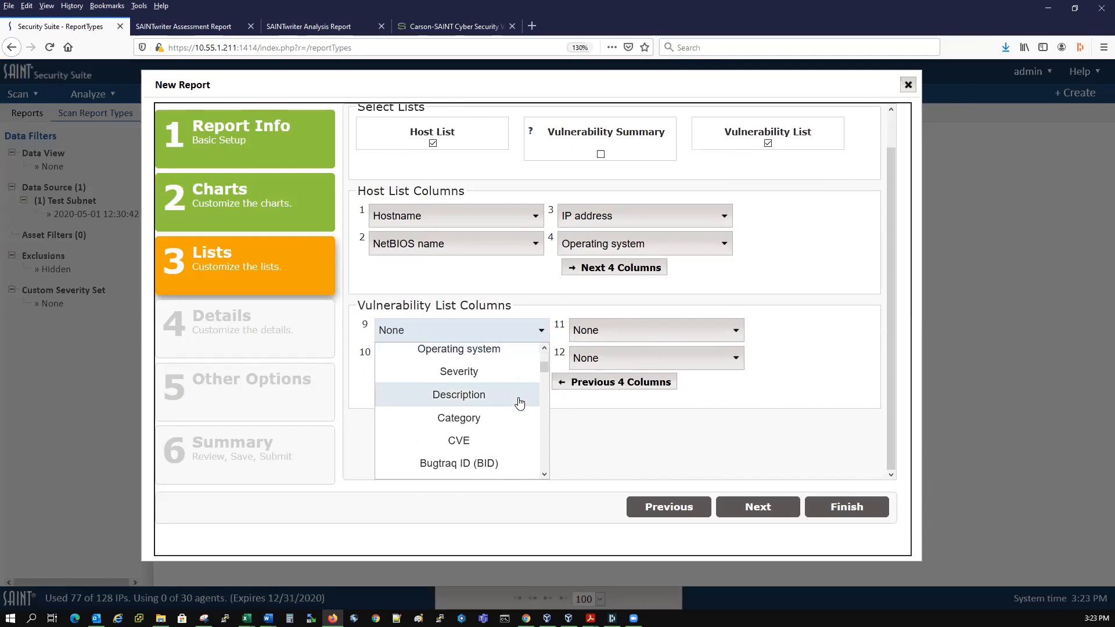
{"action": "left_click_drag", "start_coordinate": [543, 372], "coordinate": [545, 468]}
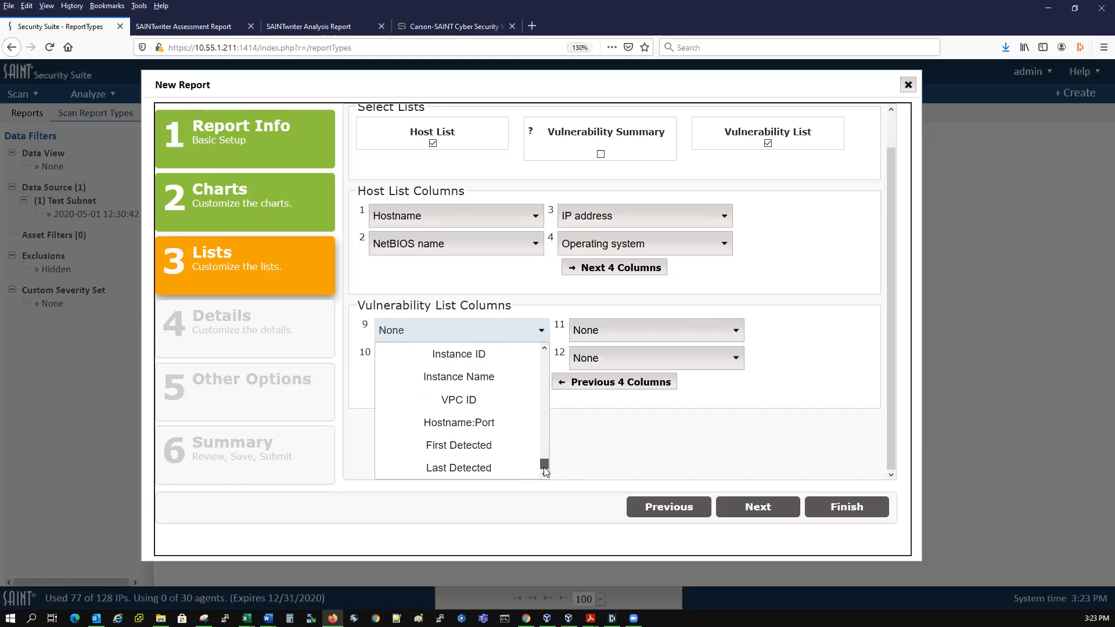
{"action": "left_click_drag", "start_coordinate": [544, 467], "coordinate": [546, 453]}
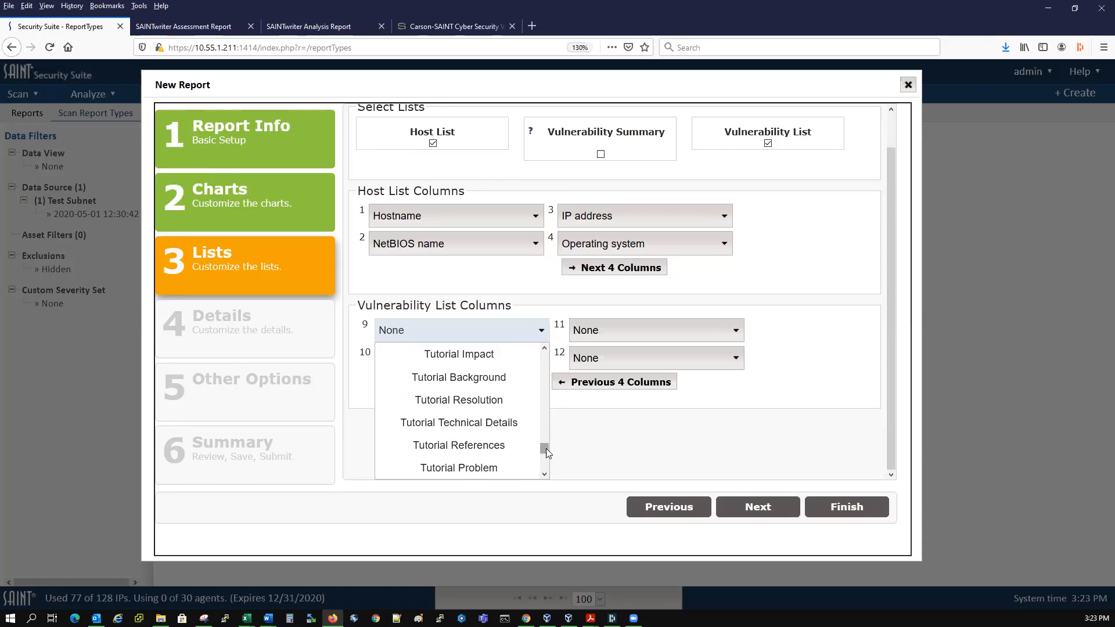
{"action": "left_click", "coordinate": [423, 423]}
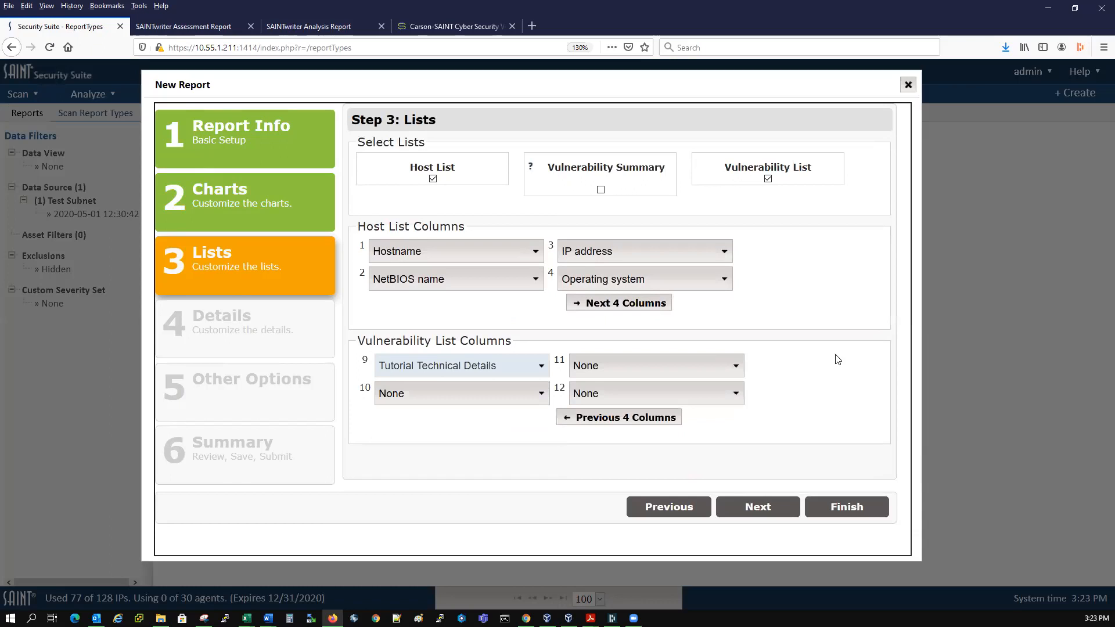
Keep the default details and other options, name the custom report type CVSSv3 FedRamp, and generate the report.
{"action": "left_click", "coordinate": [757, 508]}
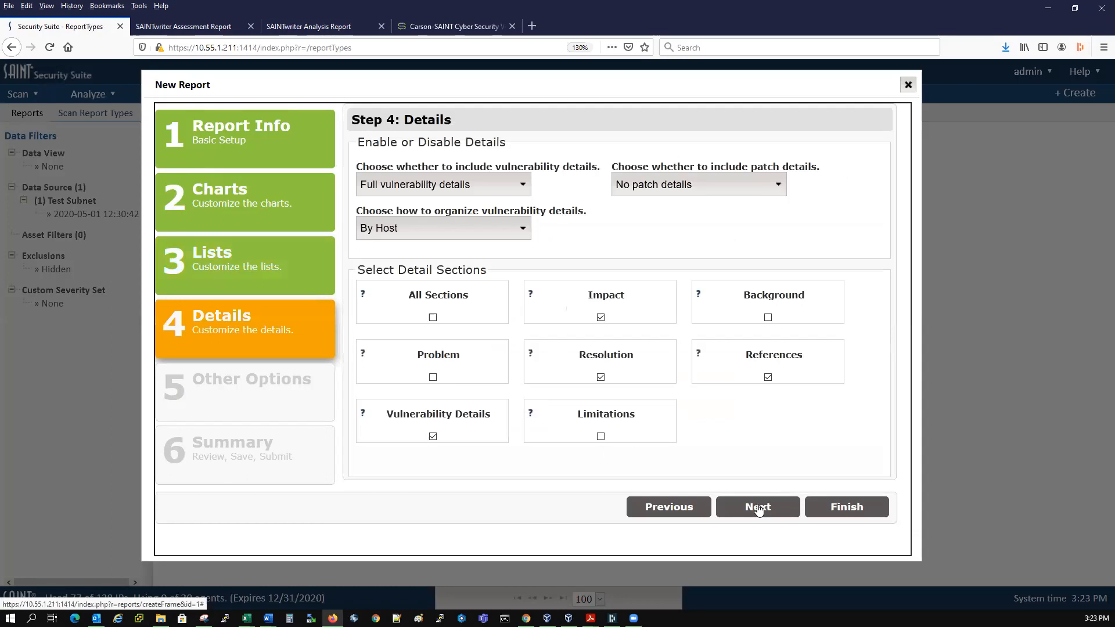
{"action": "left_click", "coordinate": [757, 507]}
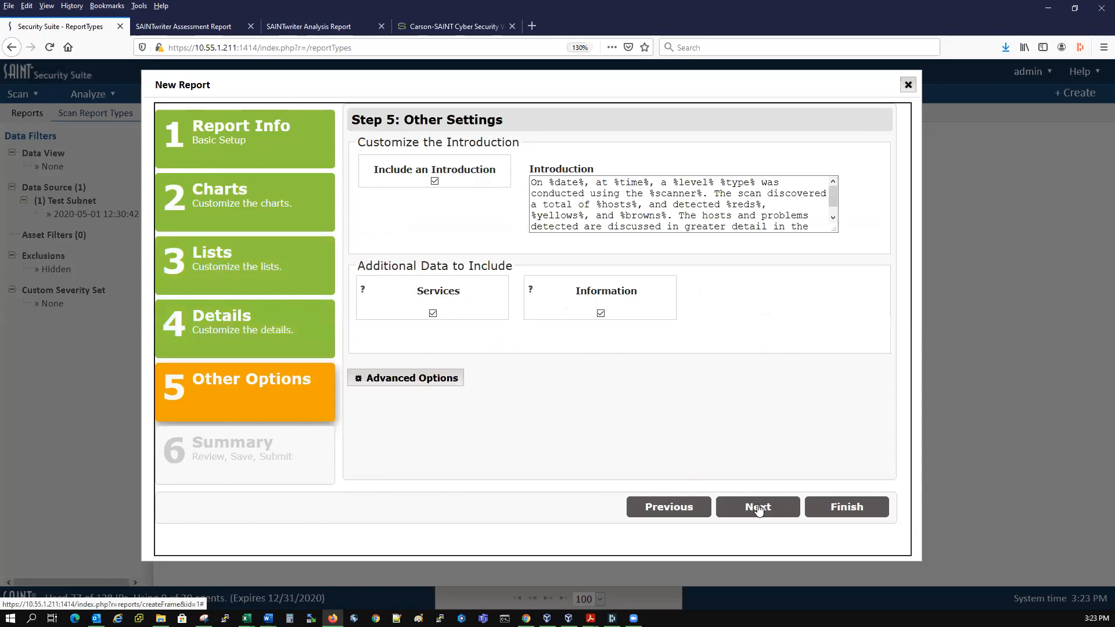
{"action": "left_click", "coordinate": [758, 507]}
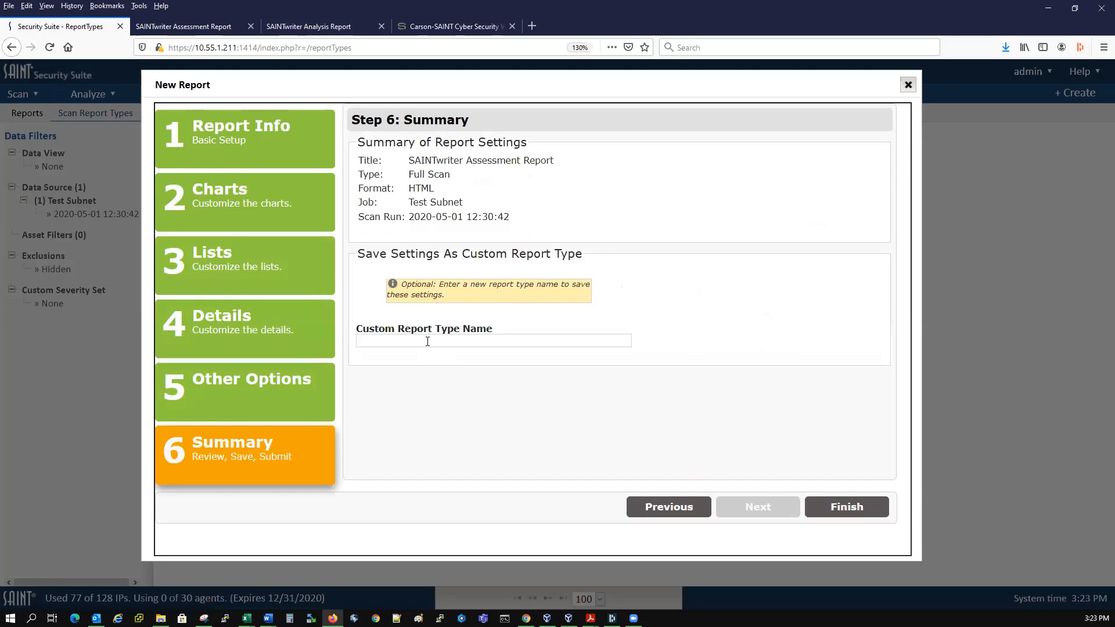
{"action": "left_click", "coordinate": [427, 342]}
{"action": "type", "text": "cvssv3"}
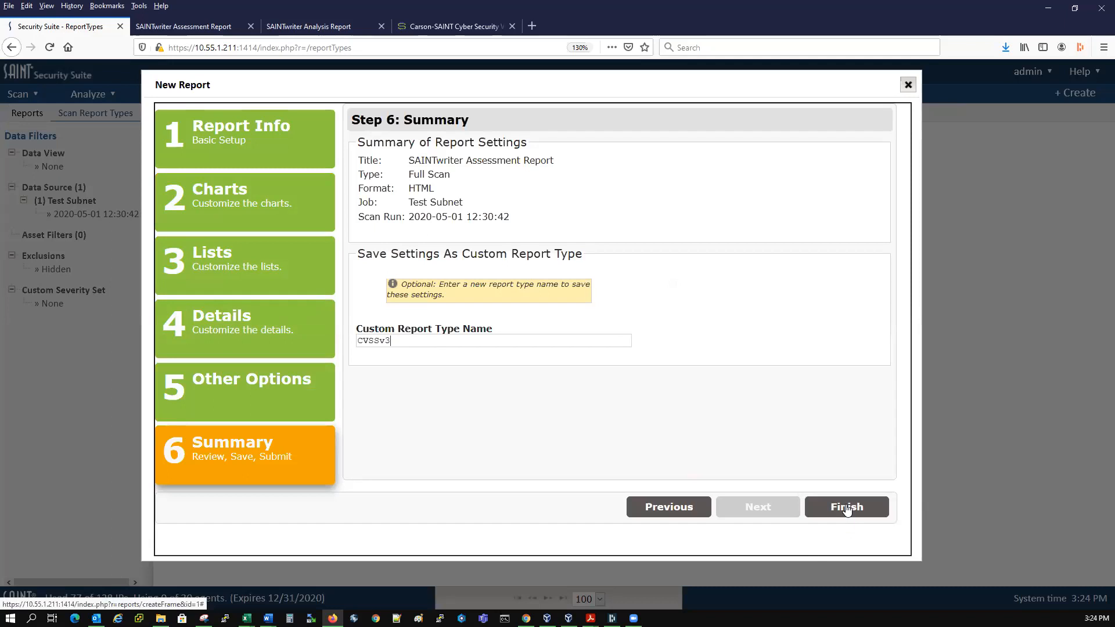
{"action": "type", "text": "FedRamp"}
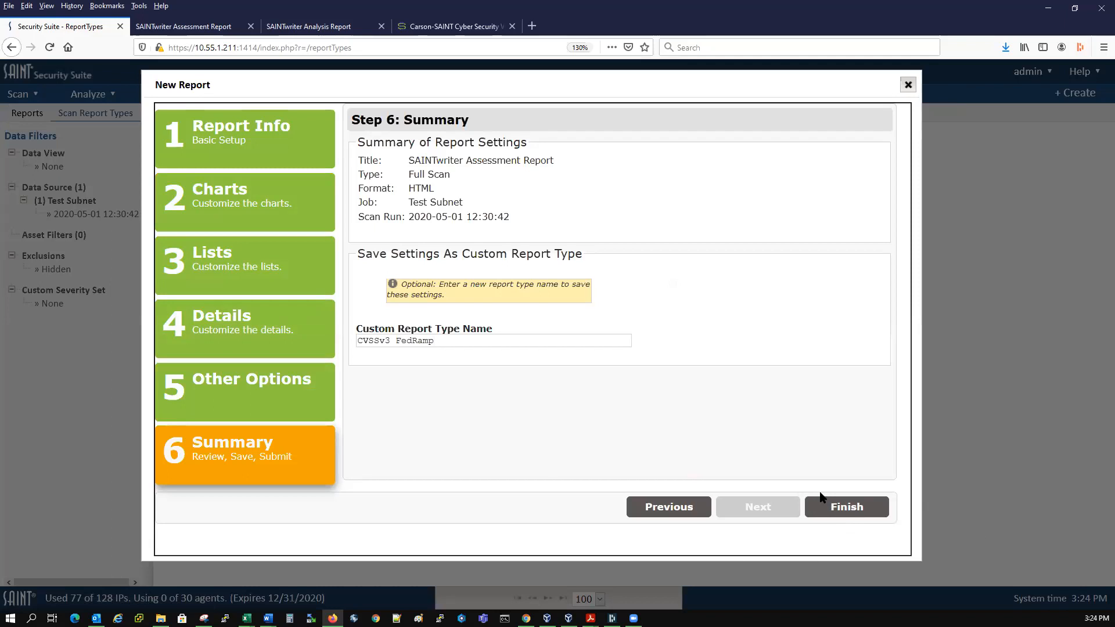
{"action": "left_click", "coordinate": [839, 510]}
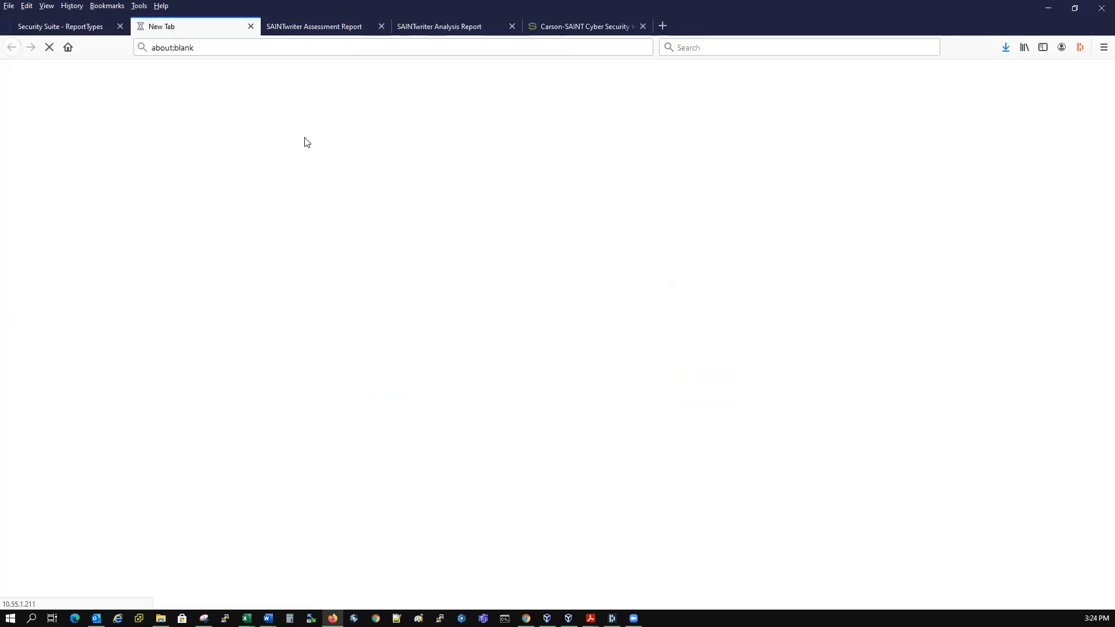
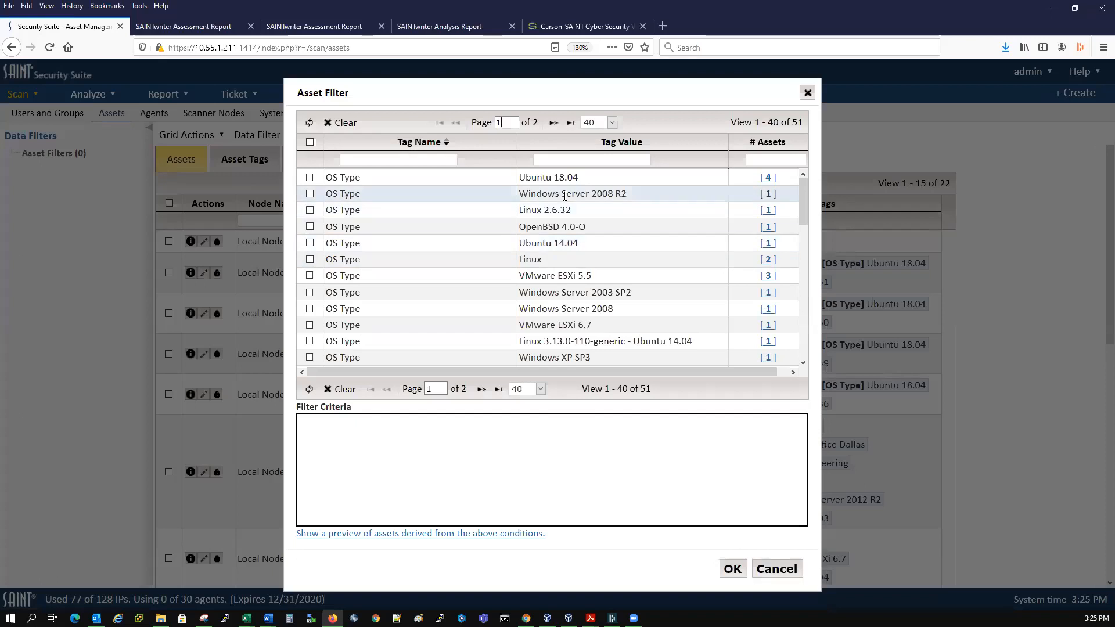
Filter the assets by the OS Type values Windows Server 2008 R2, Windows Server 2003 SP2 and Windows Server 2008.
{"action": "left_click", "coordinate": [309, 194]}
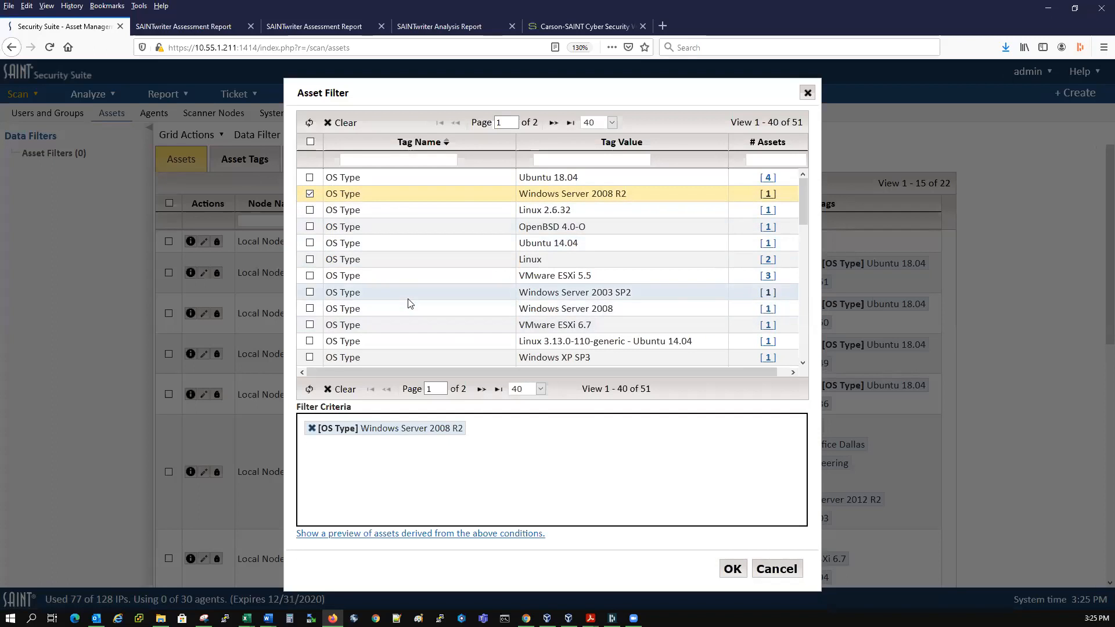
{"action": "scroll", "coordinate": [409, 303], "scroll_direction": "down", "scroll_amount": 2}
{"action": "left_click", "coordinate": [310, 241]}
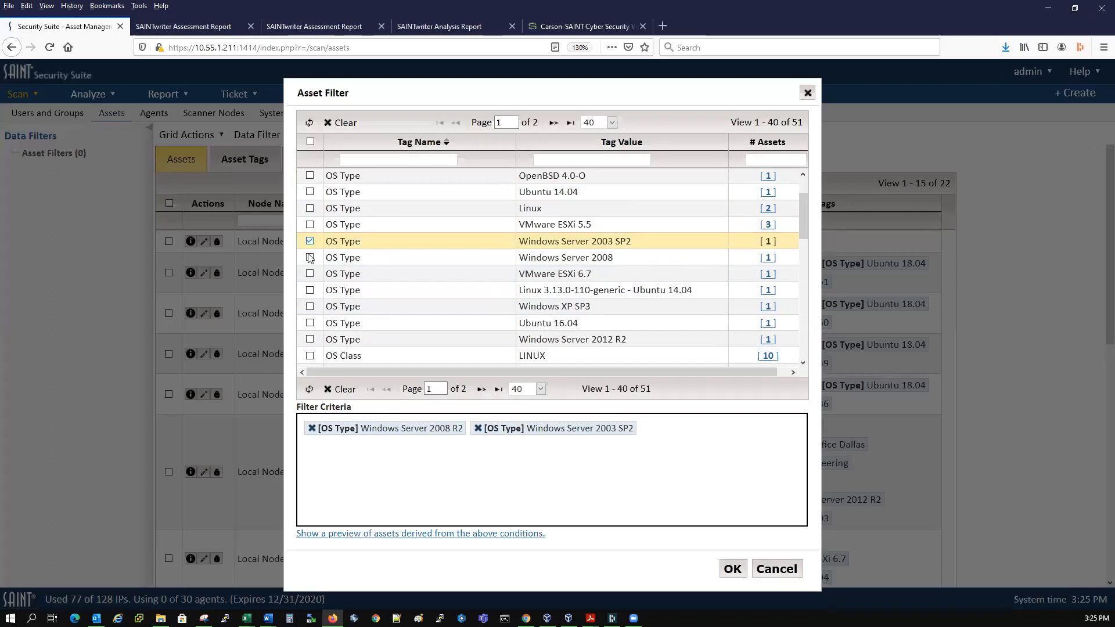
{"action": "left_click", "coordinate": [310, 257]}
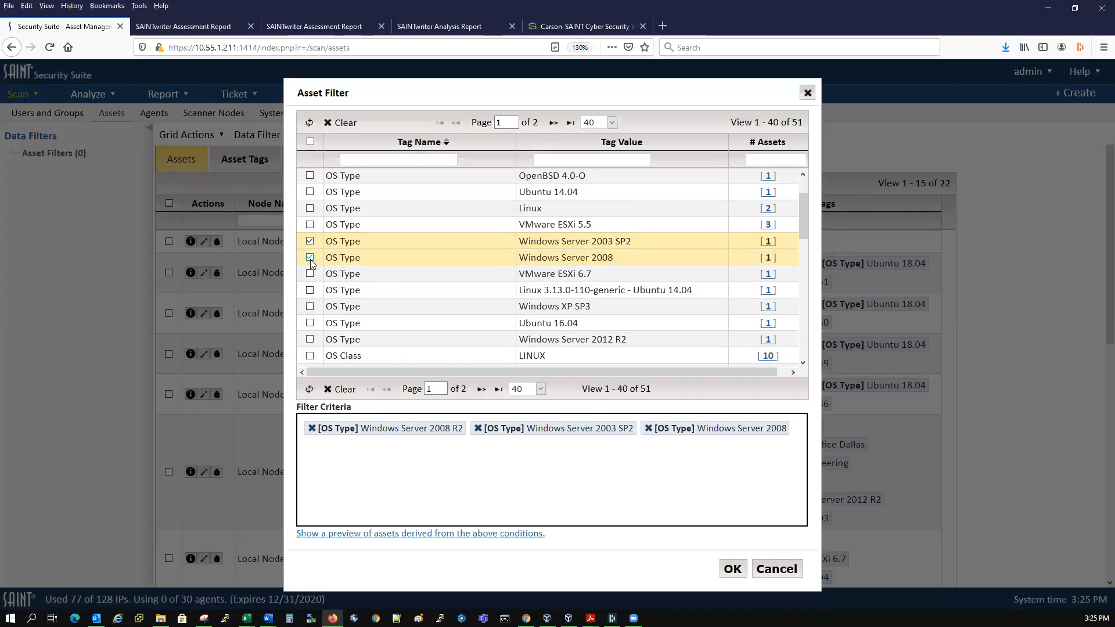
{"action": "scroll", "coordinate": [435, 322], "scroll_direction": "down", "scroll_amount": 5}
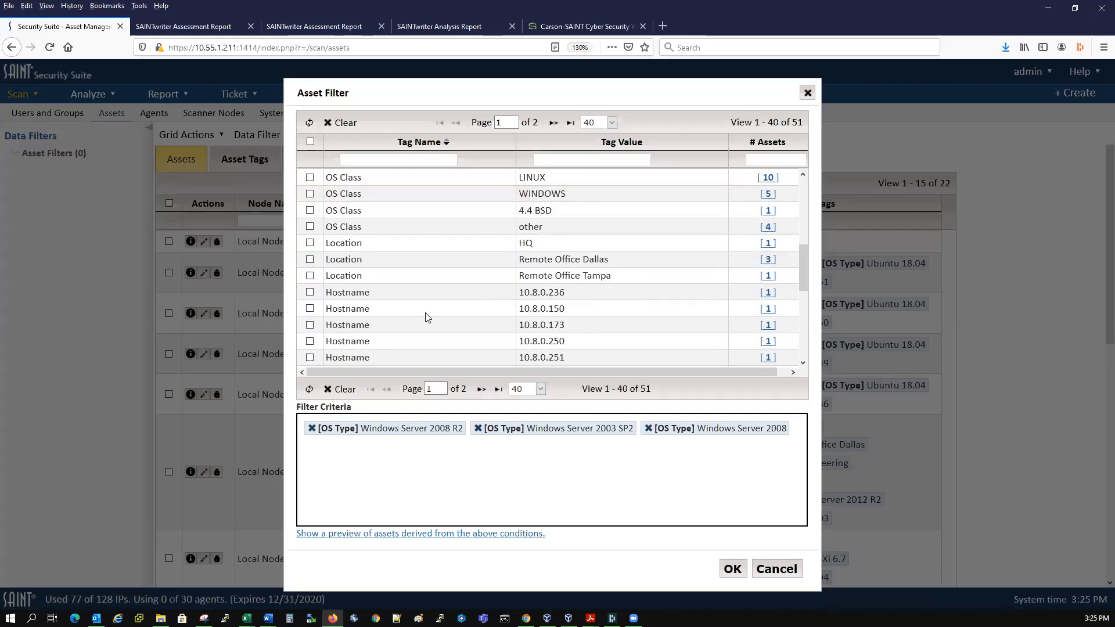
{"action": "scroll", "coordinate": [442, 323], "scroll_direction": "up", "scroll_amount": 5}
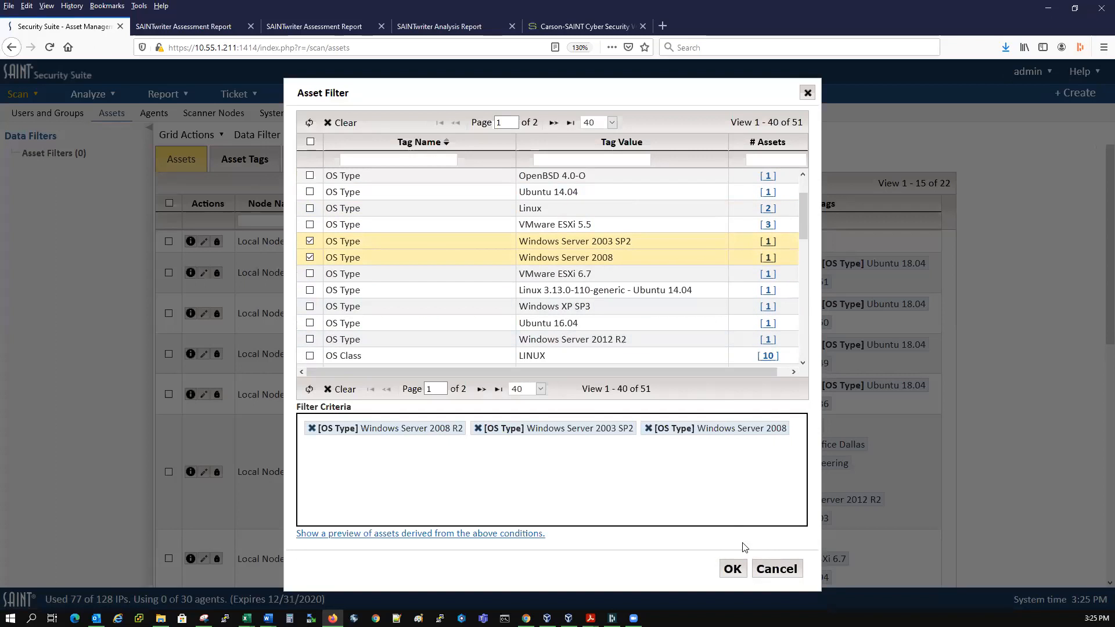
{"action": "left_click", "coordinate": [730, 570]}
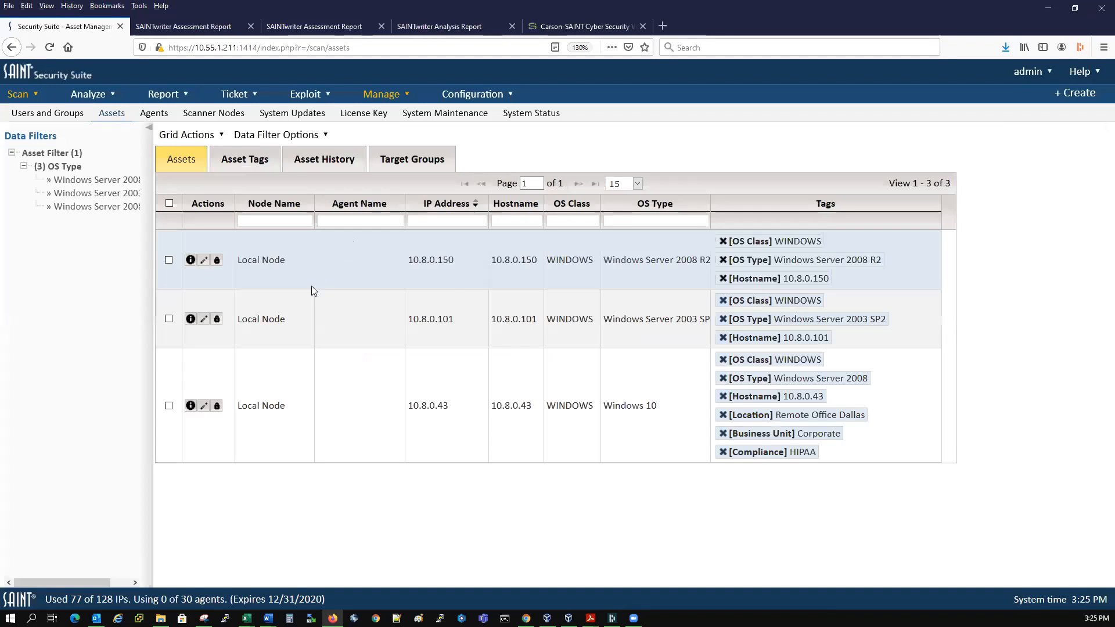
Edit the tags of asset 10.8.0.150 and add a Location tag with the value HQ.
{"action": "left_click", "coordinate": [204, 261]}
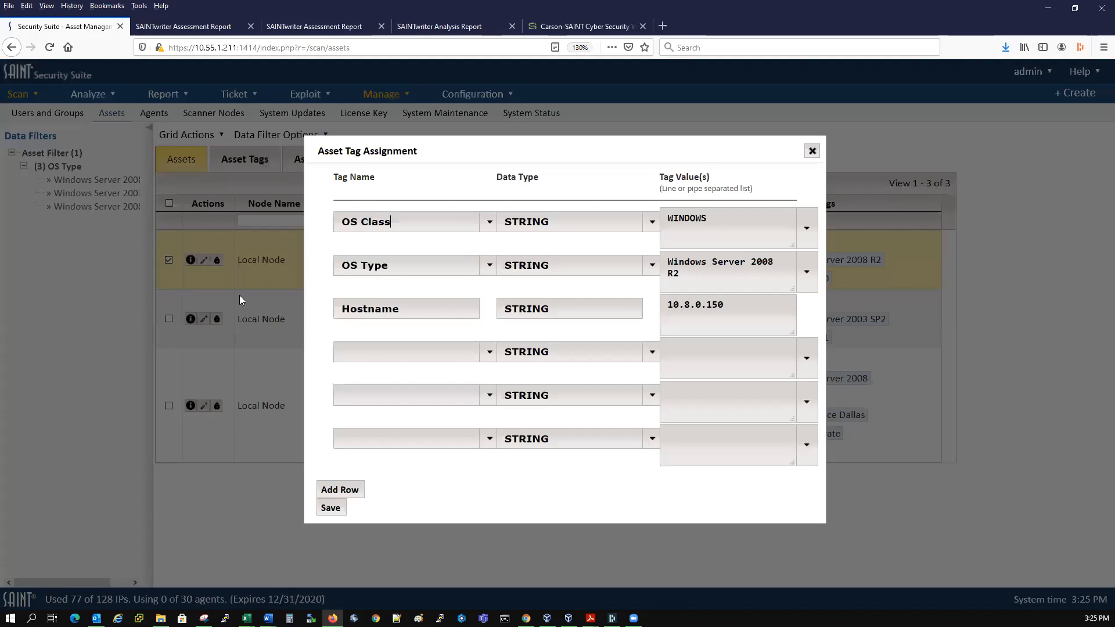
{"action": "left_click", "coordinate": [488, 352]}
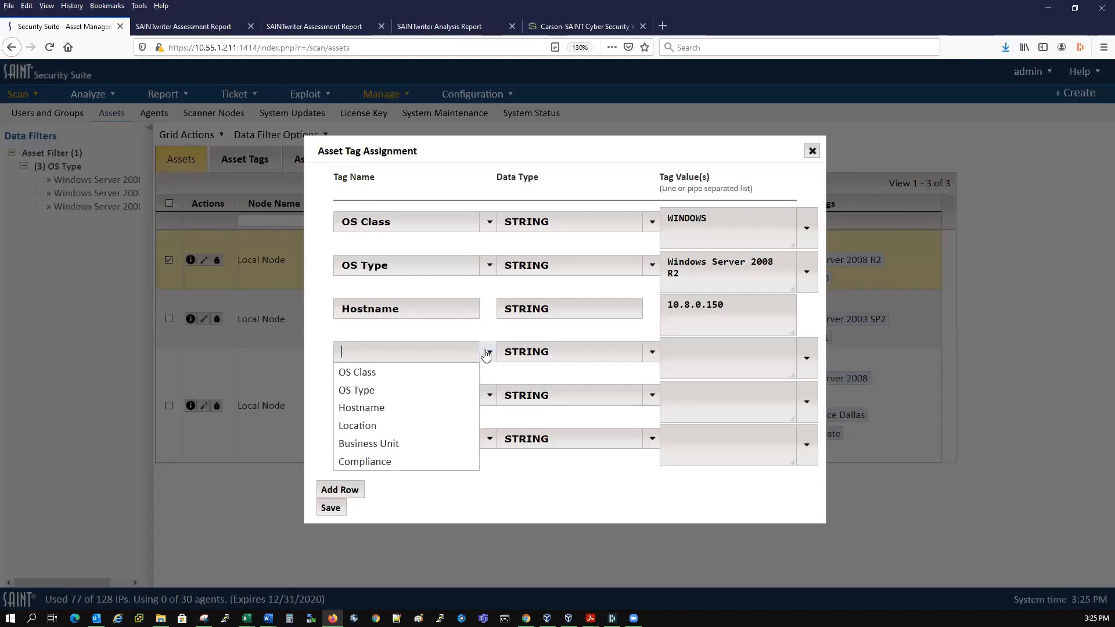
{"action": "left_click", "coordinate": [365, 428]}
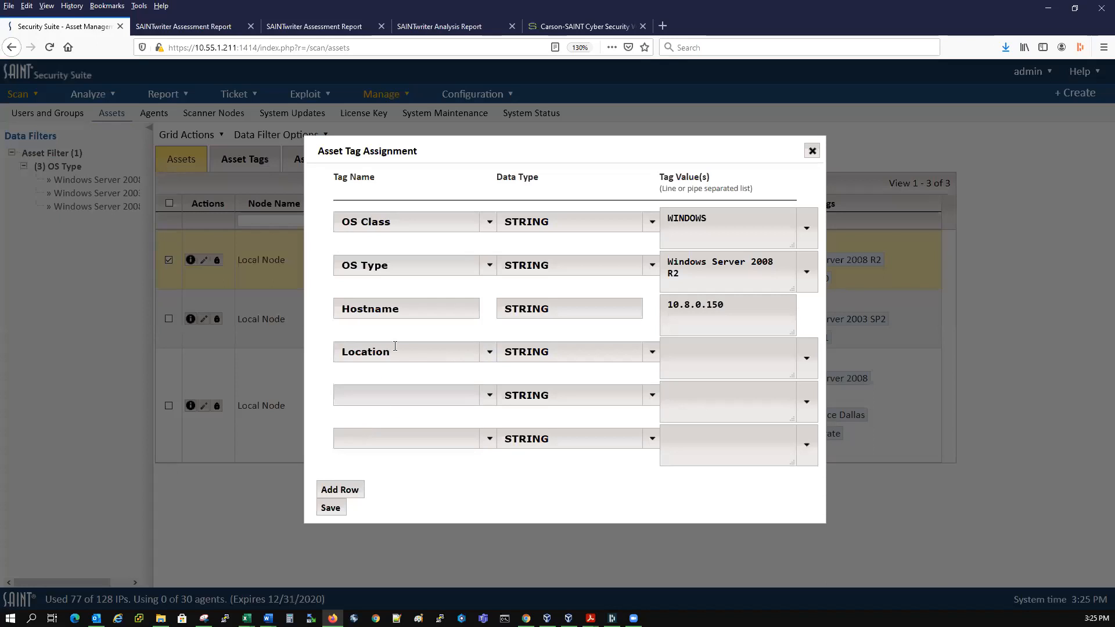
{"action": "left_click", "coordinate": [806, 358]}
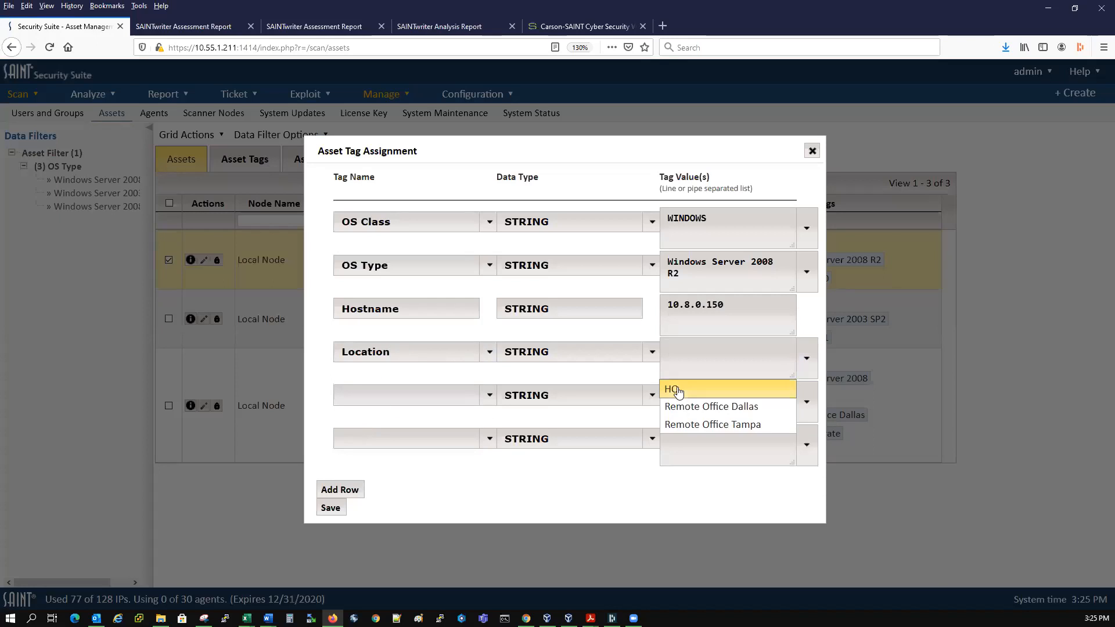
{"action": "left_click", "coordinate": [725, 391]}
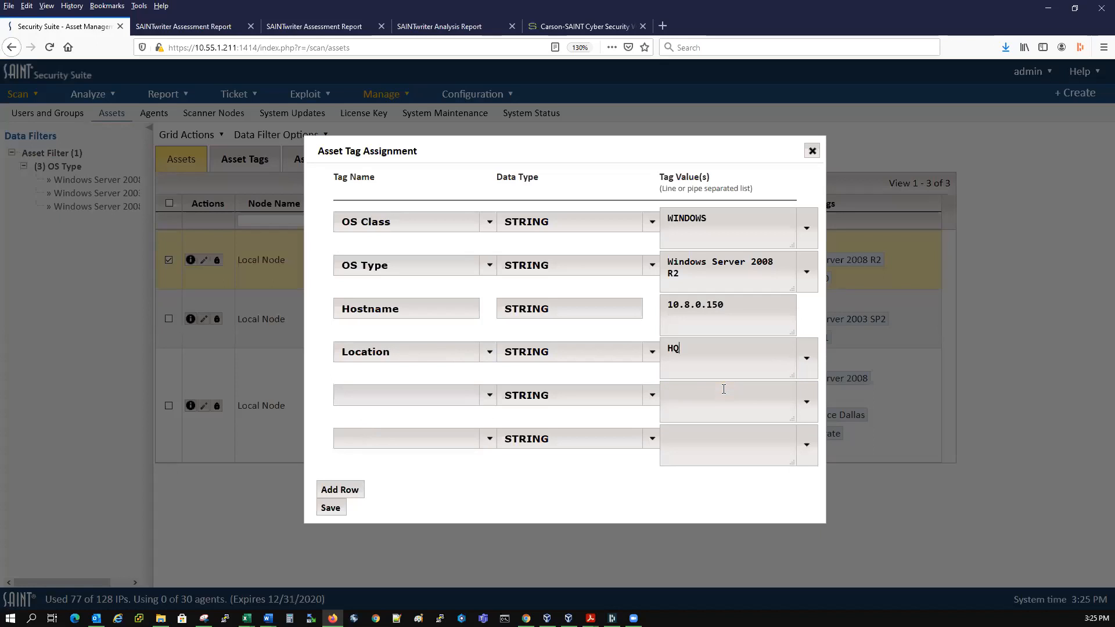
Add a Business Unit tag with the value Corporate to asset 10.8.0.150.
{"action": "left_click", "coordinate": [450, 394]}
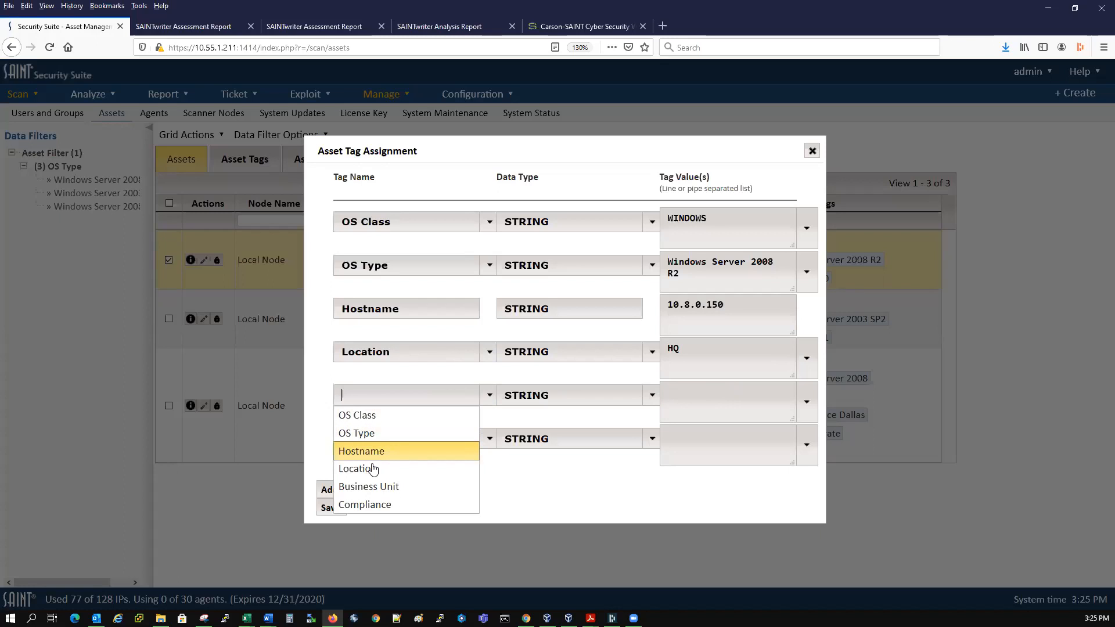
{"action": "left_click", "coordinate": [372, 487]}
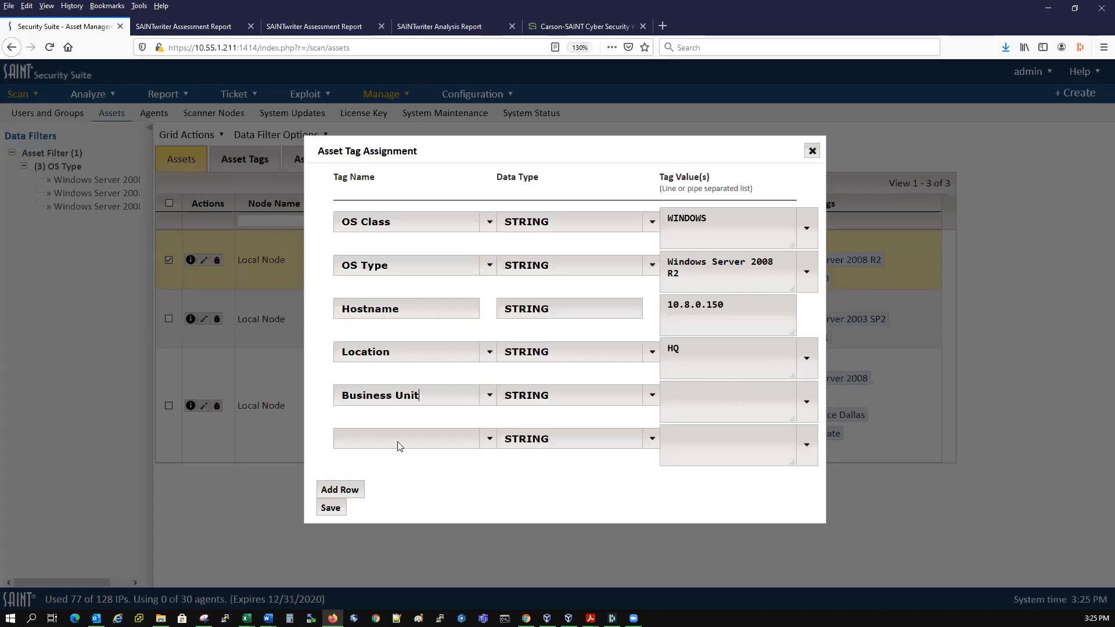
{"action": "left_click", "coordinate": [808, 403]}
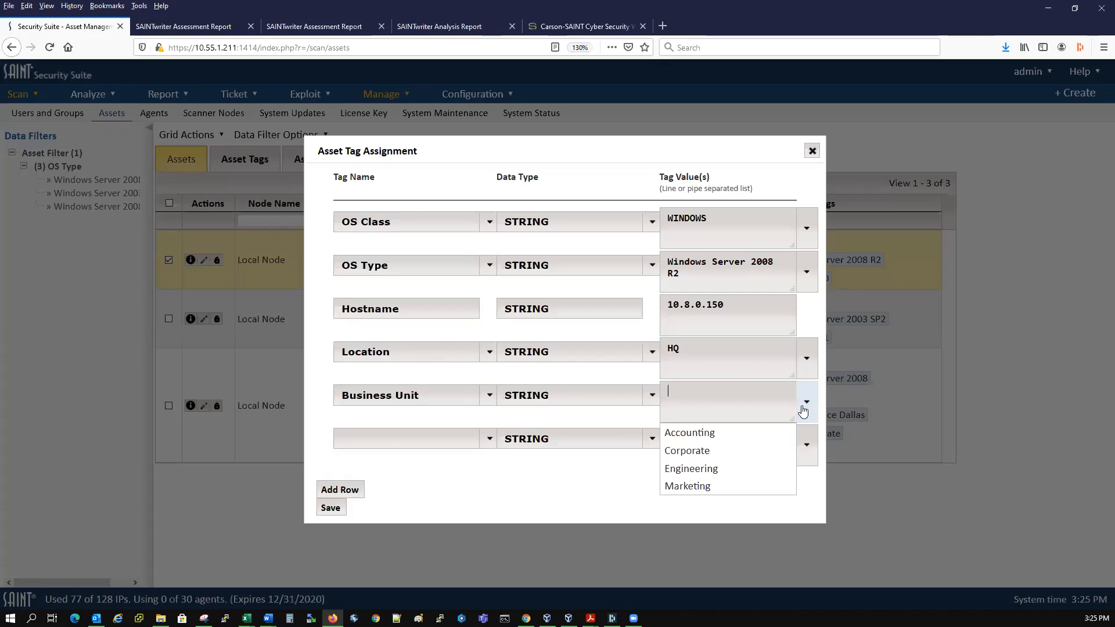
{"action": "left_click", "coordinate": [691, 451]}
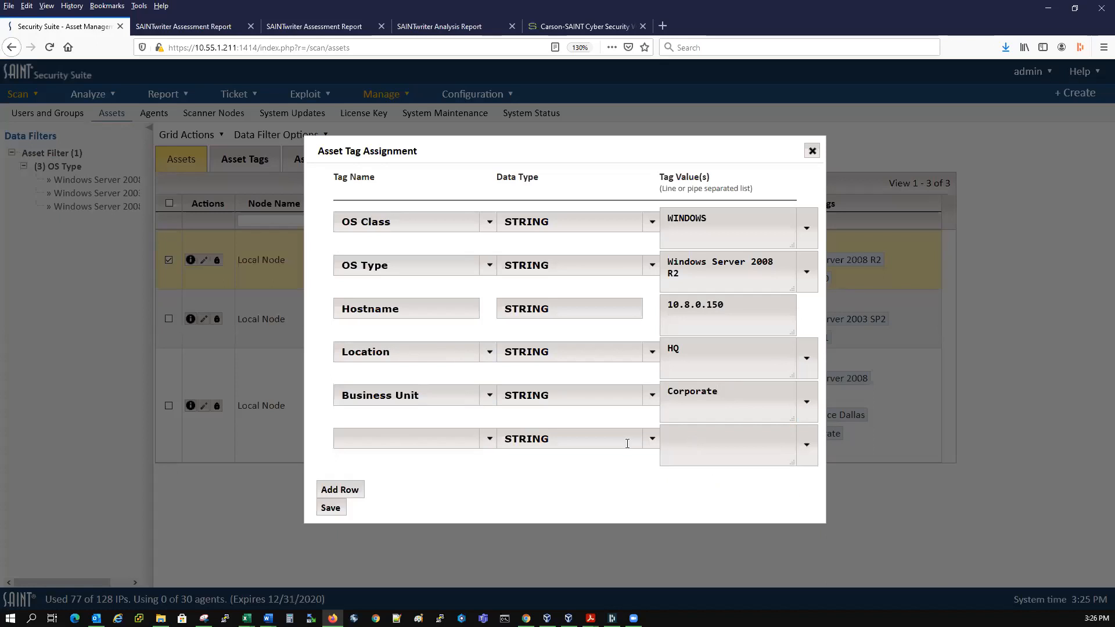
Add a Compliance tag with the value HIPAA to asset 10.8.0.150, then save and close its tag assignment.
{"action": "left_click", "coordinate": [489, 440]}
{"action": "left_click", "coordinate": [380, 547]}
{"action": "left_click", "coordinate": [807, 445]}
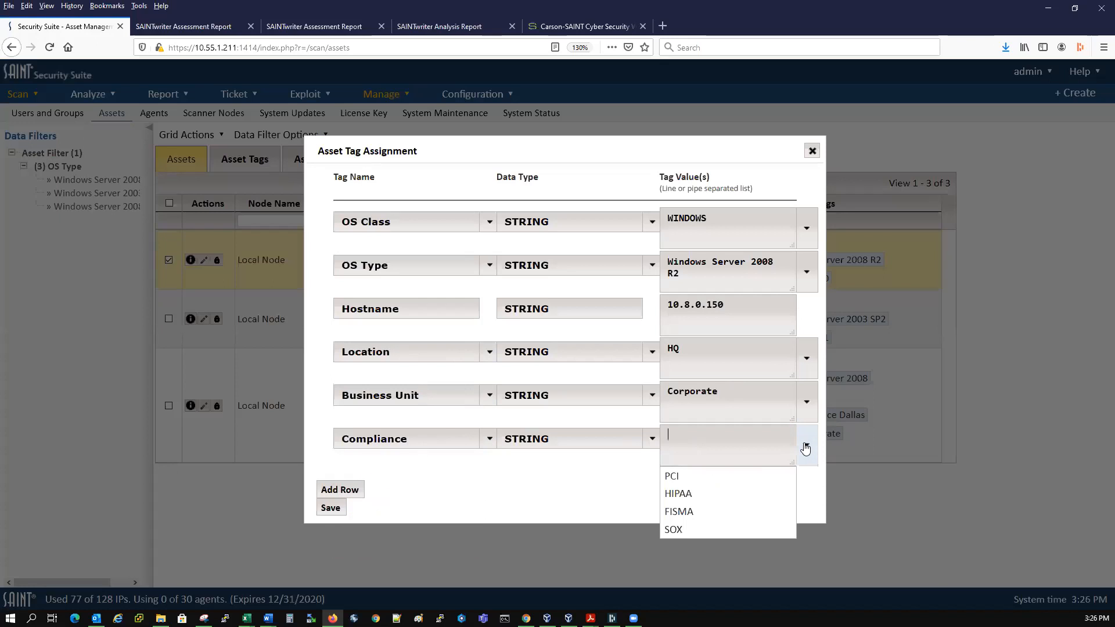
{"action": "left_click", "coordinate": [681, 494]}
{"action": "left_click", "coordinate": [330, 509]}
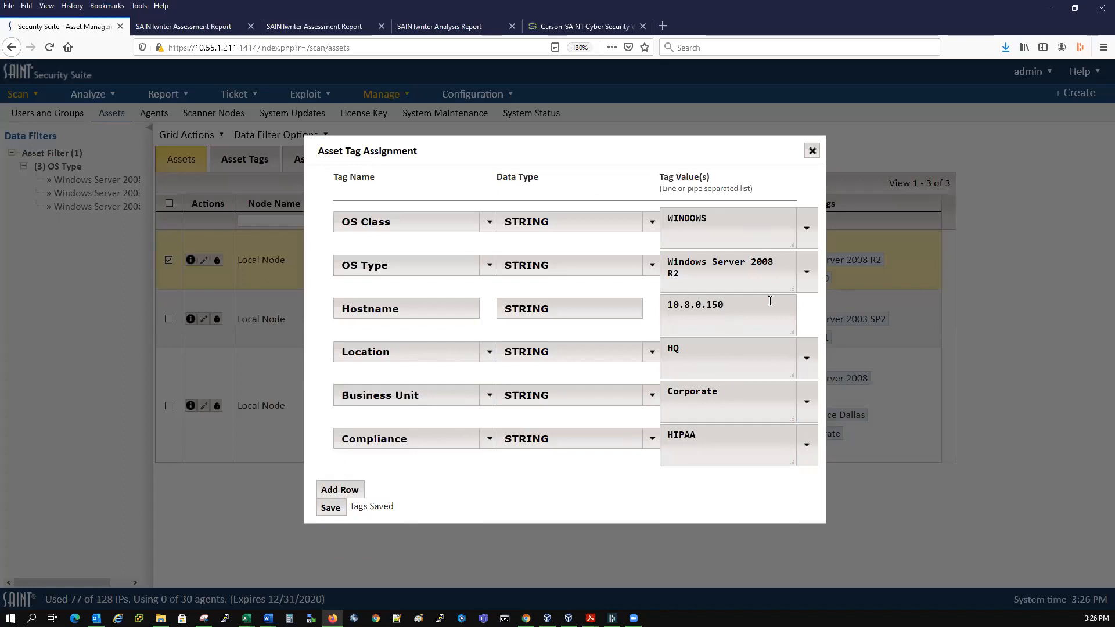
{"action": "left_click", "coordinate": [812, 152]}
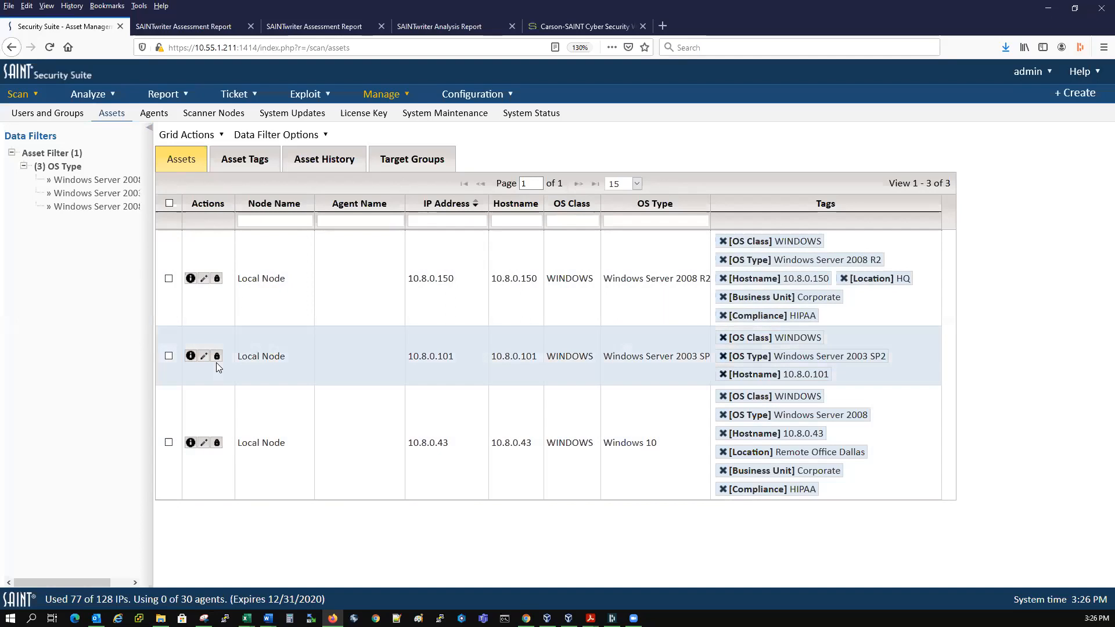
Create a Risk tag with the values High, Med and Low on asset 10.8.0.101 and save it.
{"action": "left_click", "coordinate": [203, 360]}
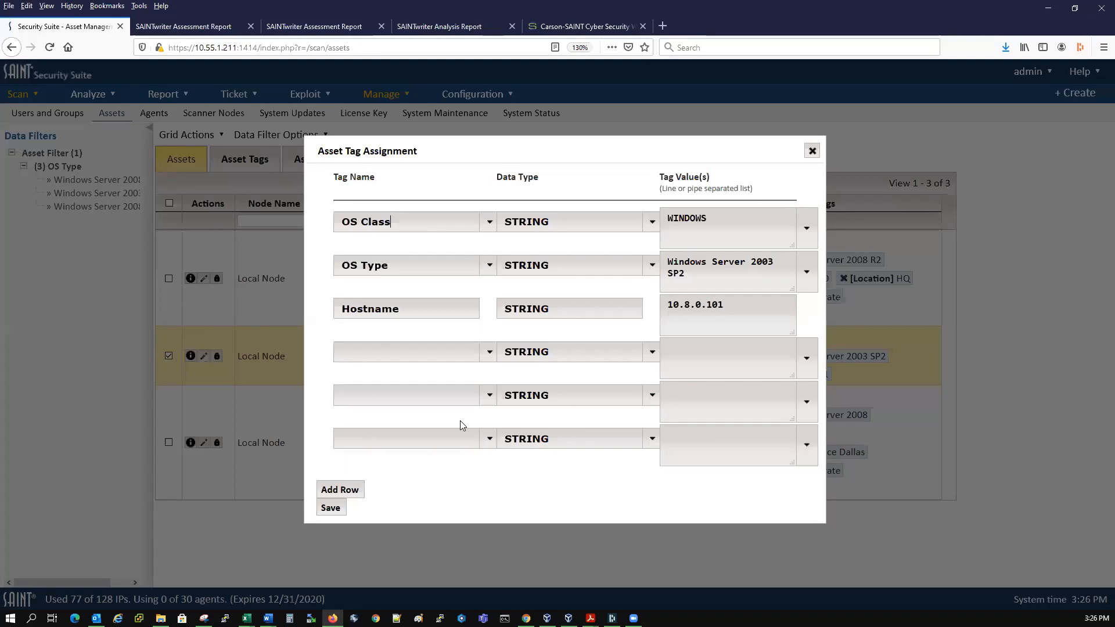
{"action": "left_click", "coordinate": [408, 354]}
{"action": "type", "text": "Risk"}
{"action": "key", "text": "Tab"}
{"action": "key", "text": "Tab"}
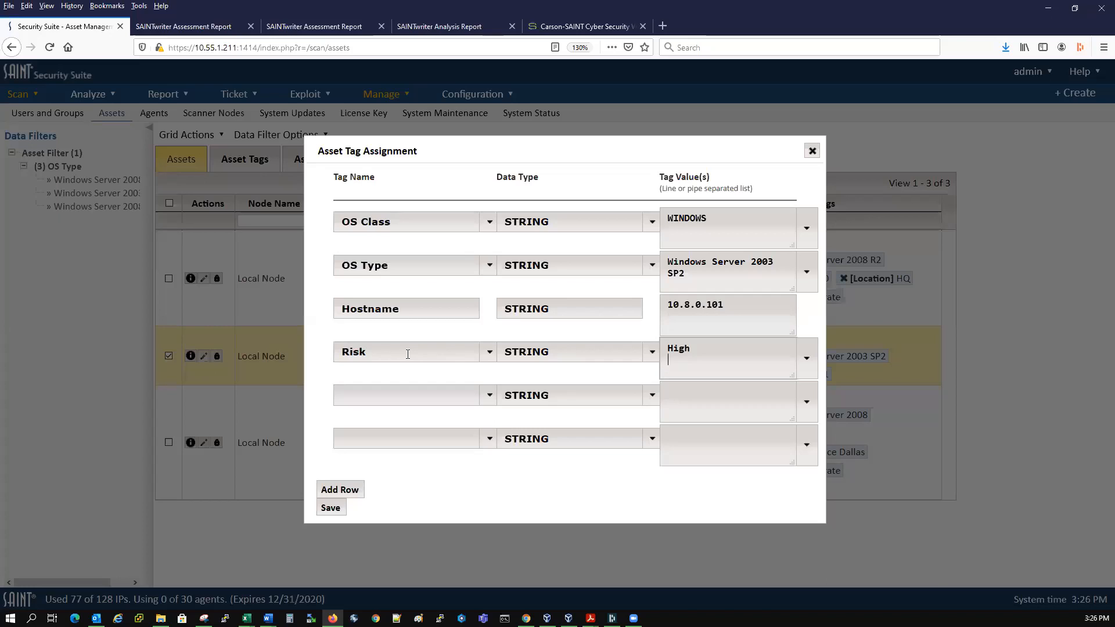
{"action": "type", "text": "High Med"}
{"action": "key", "text": "Return"}
{"action": "left_click", "coordinate": [331, 509]}
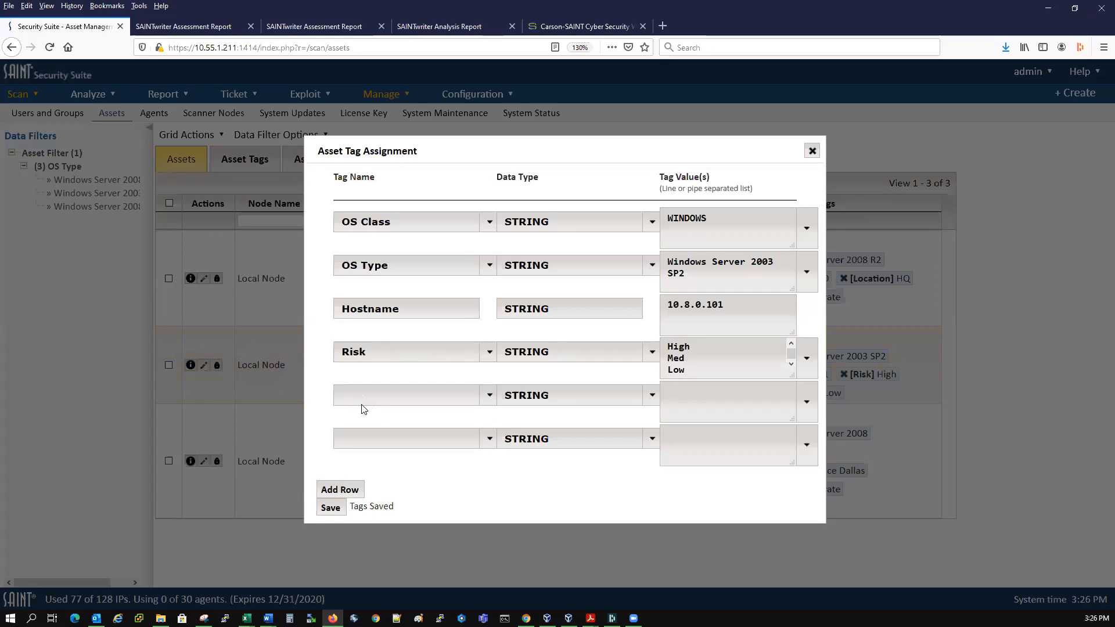
Close the tag assignment and remove the Low and Med Risk tags from asset 10.8.0.101.
{"action": "left_click", "coordinate": [810, 152]}
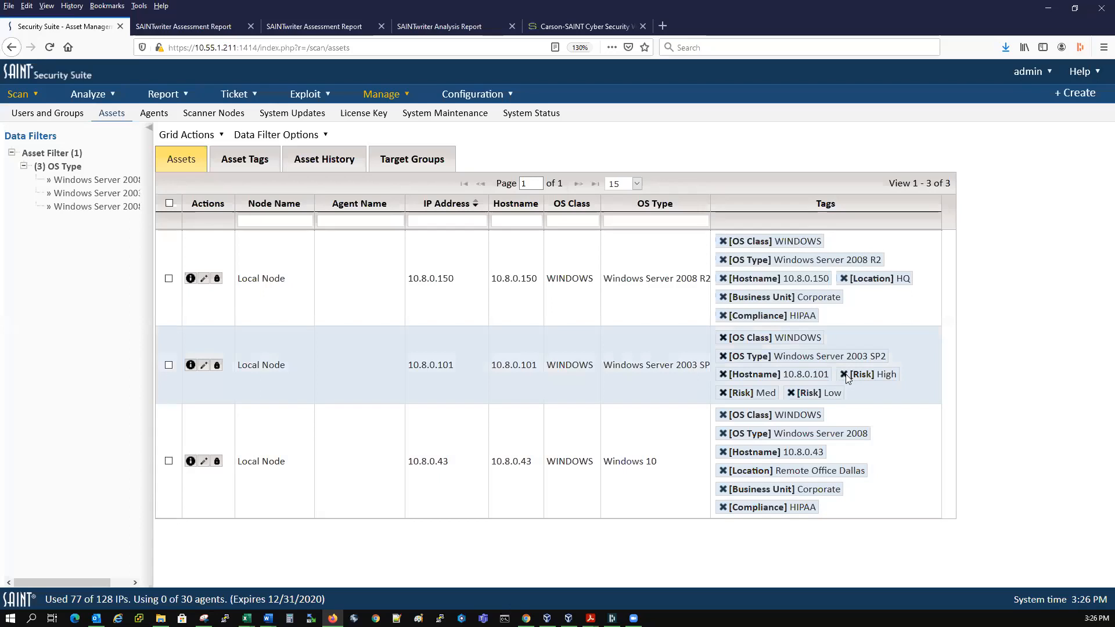
{"action": "left_click", "coordinate": [790, 393]}
{"action": "left_click", "coordinate": [722, 393]}
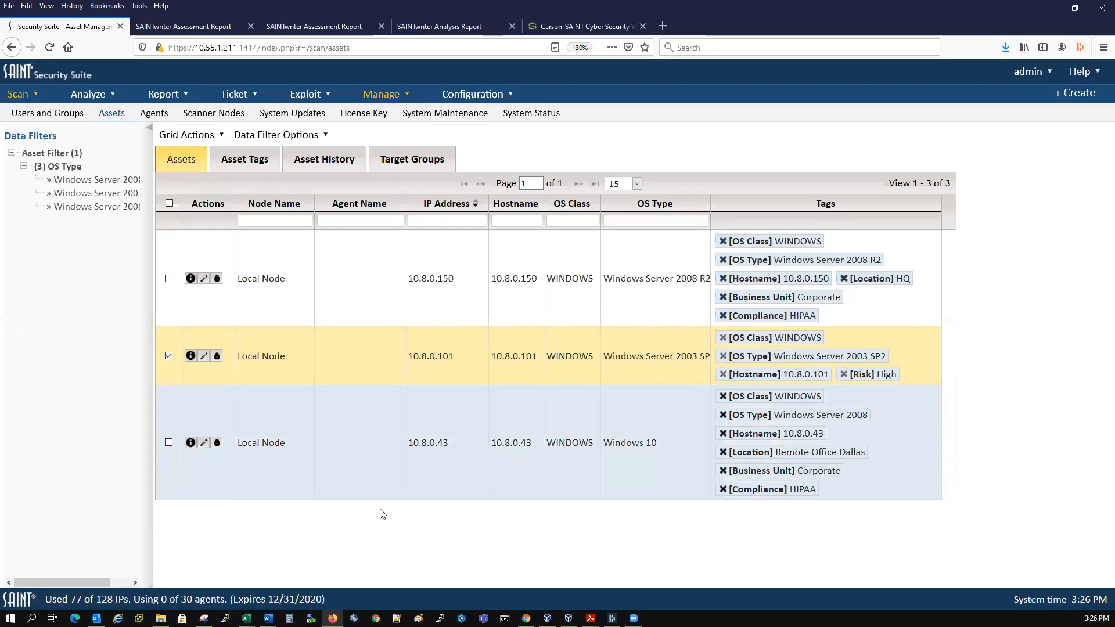
Add the existing Risk tag with the value High to asset 10.8.0.43, then save and close its tag assignment.
{"action": "left_click", "coordinate": [204, 445]}
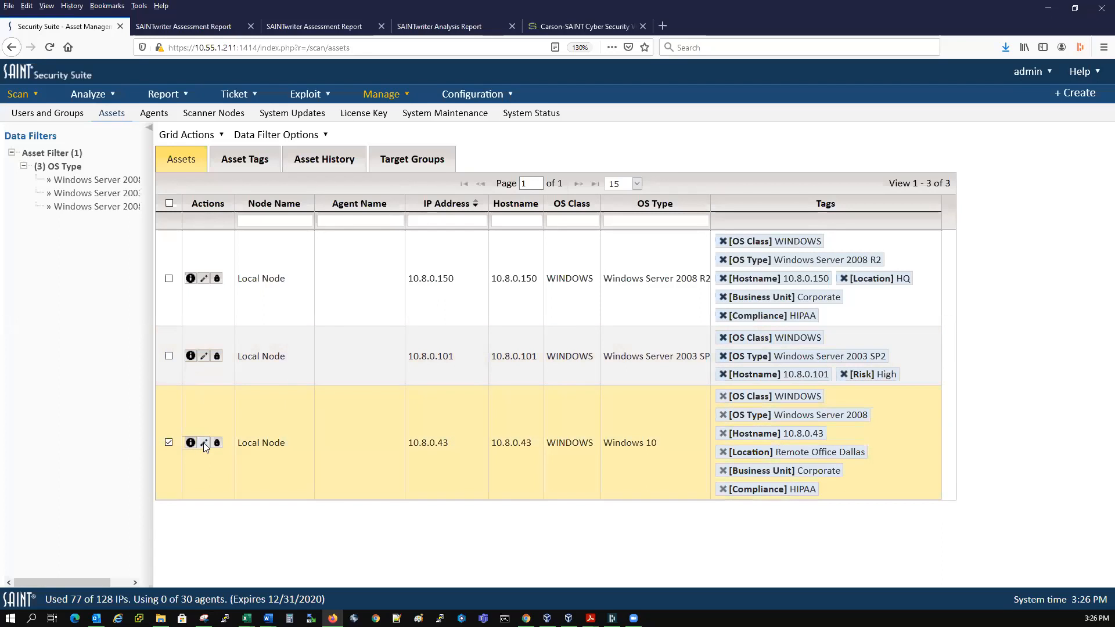
{"action": "left_click", "coordinate": [203, 443]}
{"action": "left_click", "coordinate": [416, 412]}
{"action": "left_click", "coordinate": [490, 416]}
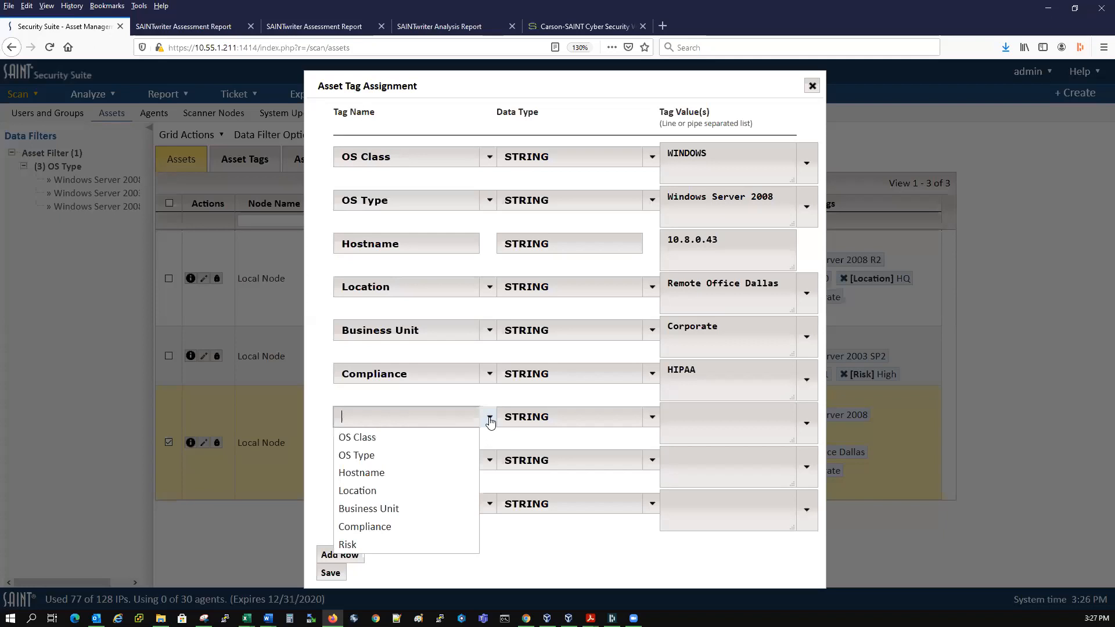
{"action": "left_click", "coordinate": [368, 545]}
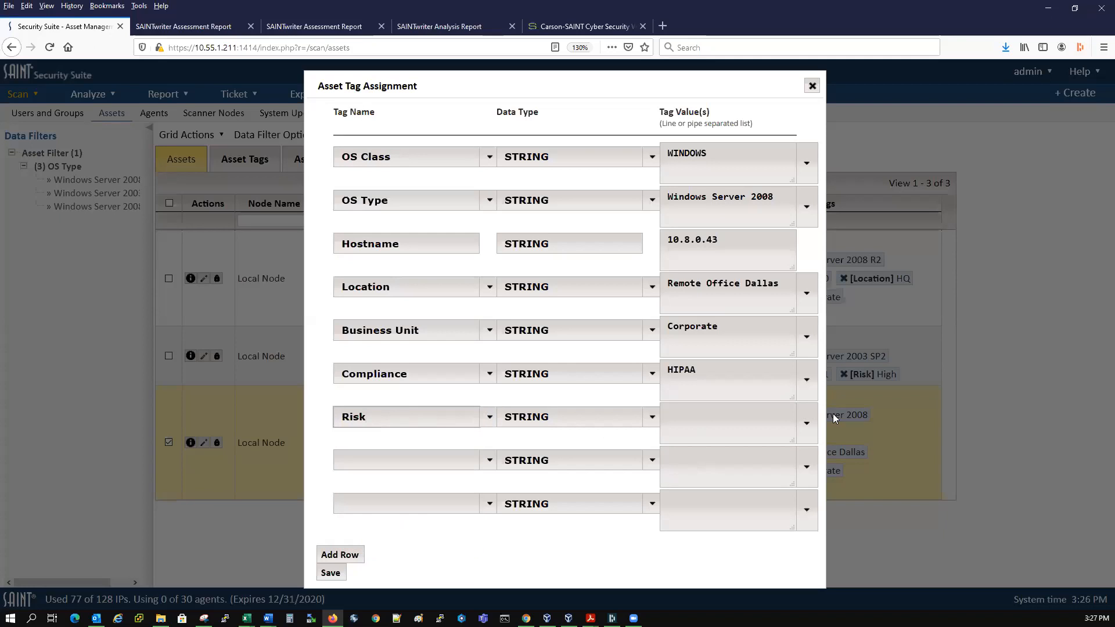
{"action": "left_click", "coordinate": [805, 422]}
{"action": "left_click", "coordinate": [679, 452]}
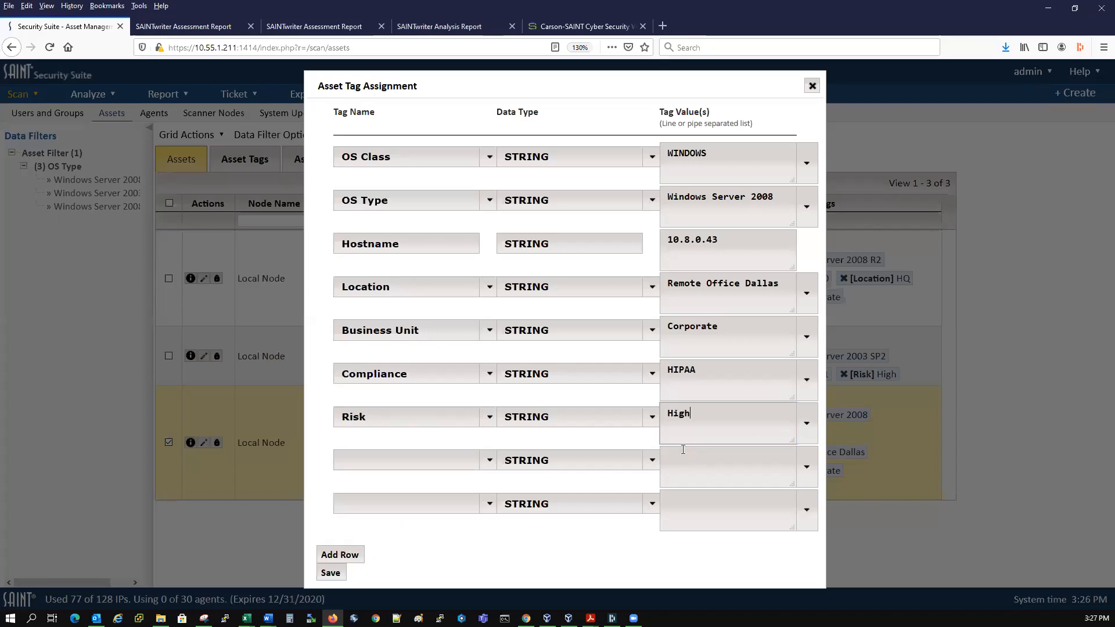
{"action": "left_click", "coordinate": [330, 573]}
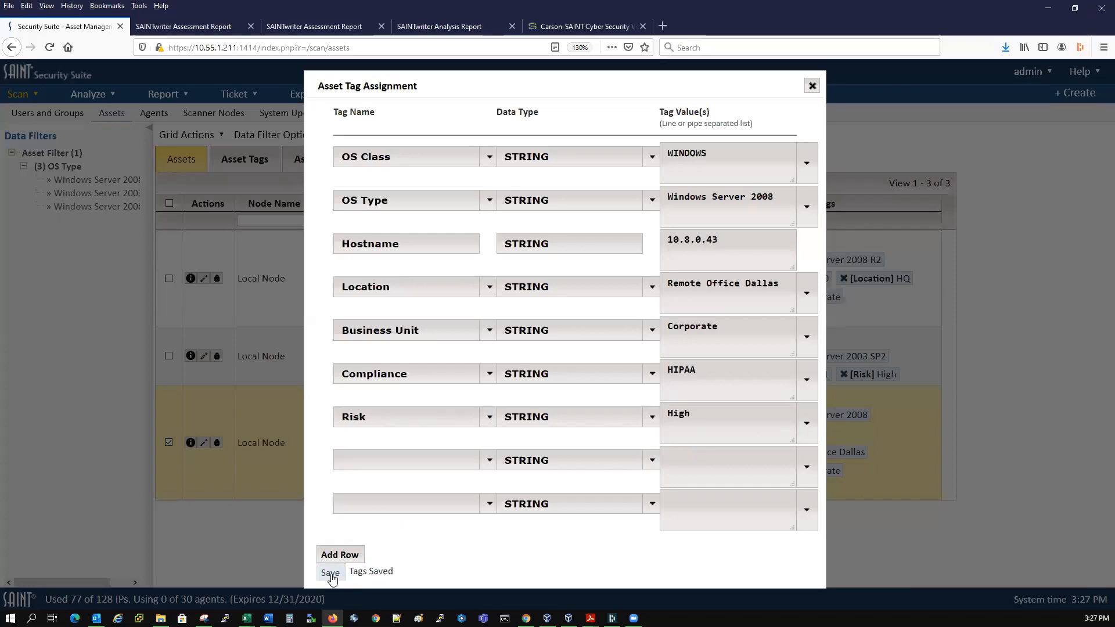
{"action": "left_click", "coordinate": [812, 87]}
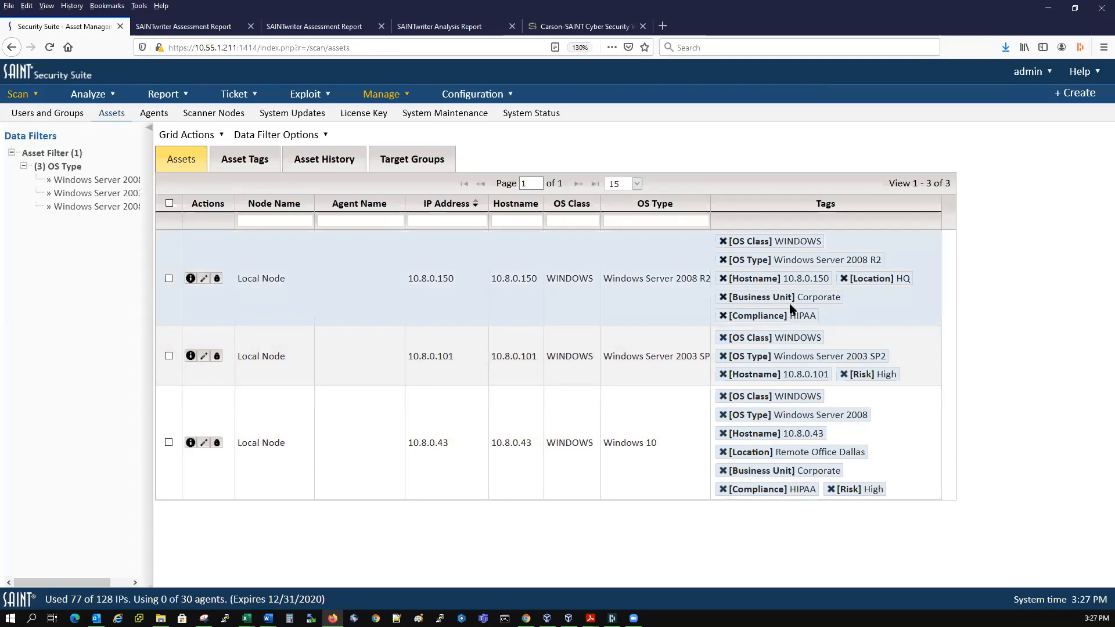
Start a new Full Scan report from the scan report types and set its format to HTML.
{"action": "left_click", "coordinate": [260, 137]}
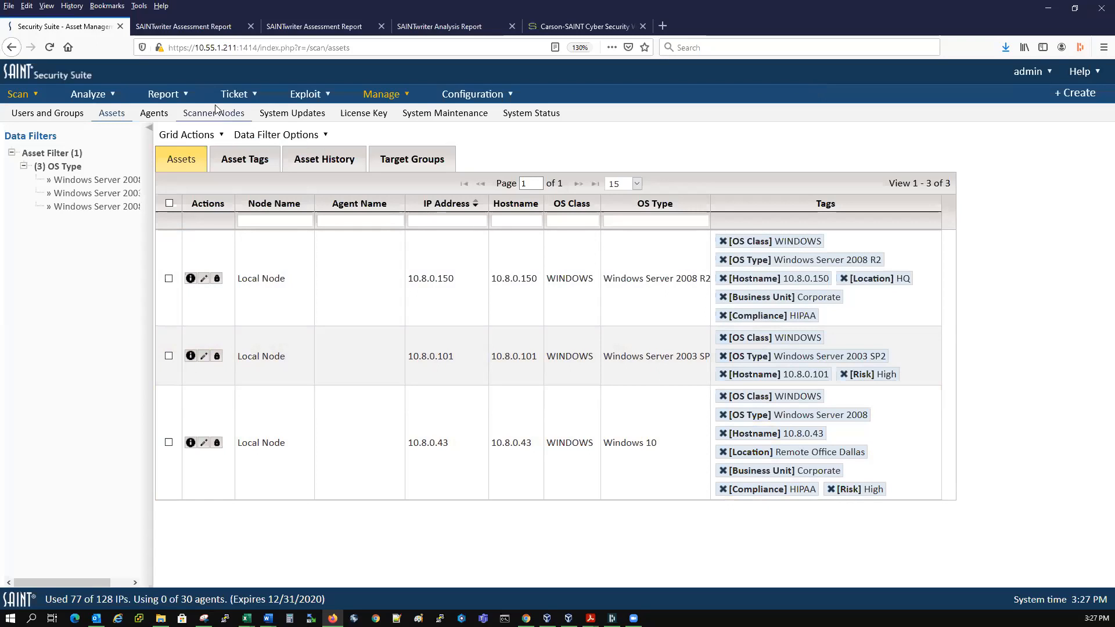
{"action": "left_click", "coordinate": [169, 95]}
{"action": "left_click", "coordinate": [168, 128]}
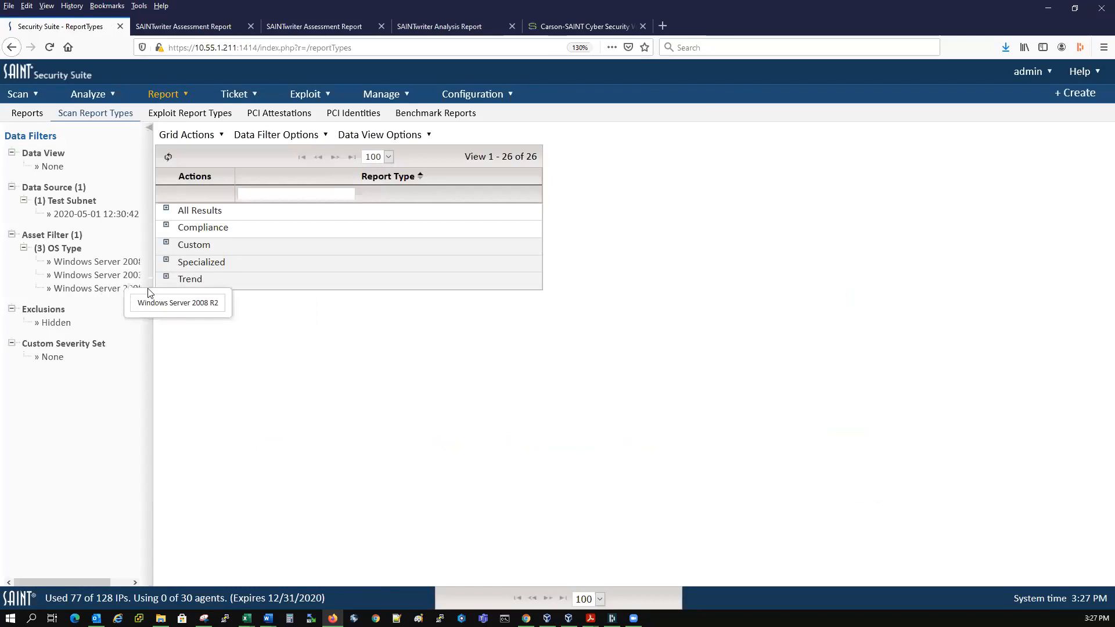
{"action": "left_click", "coordinate": [167, 210]}
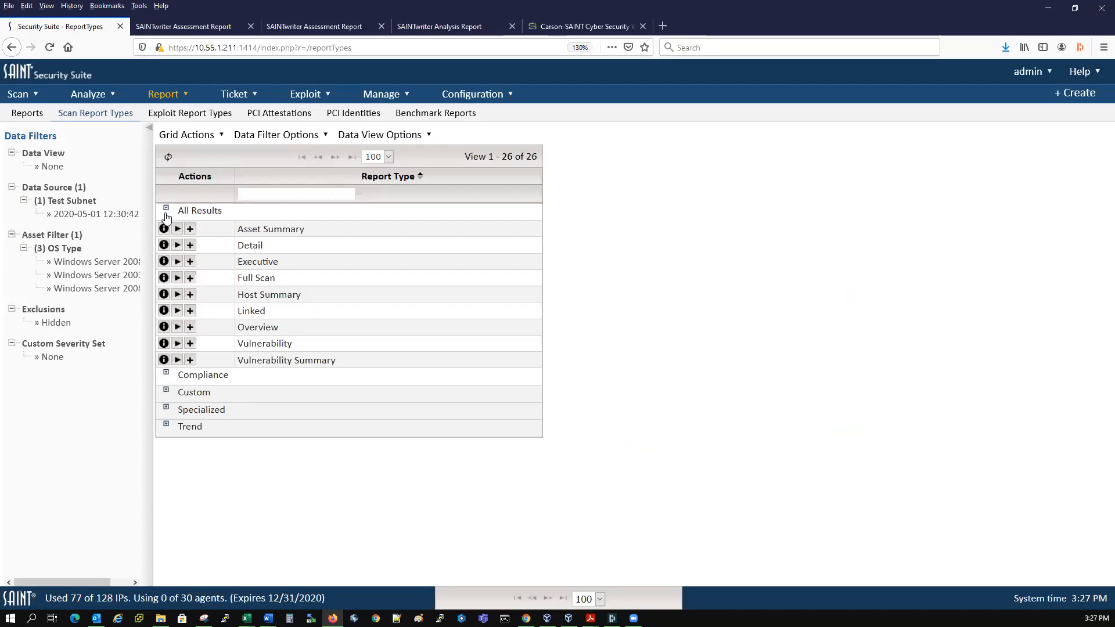
{"action": "left_click", "coordinate": [178, 278]}
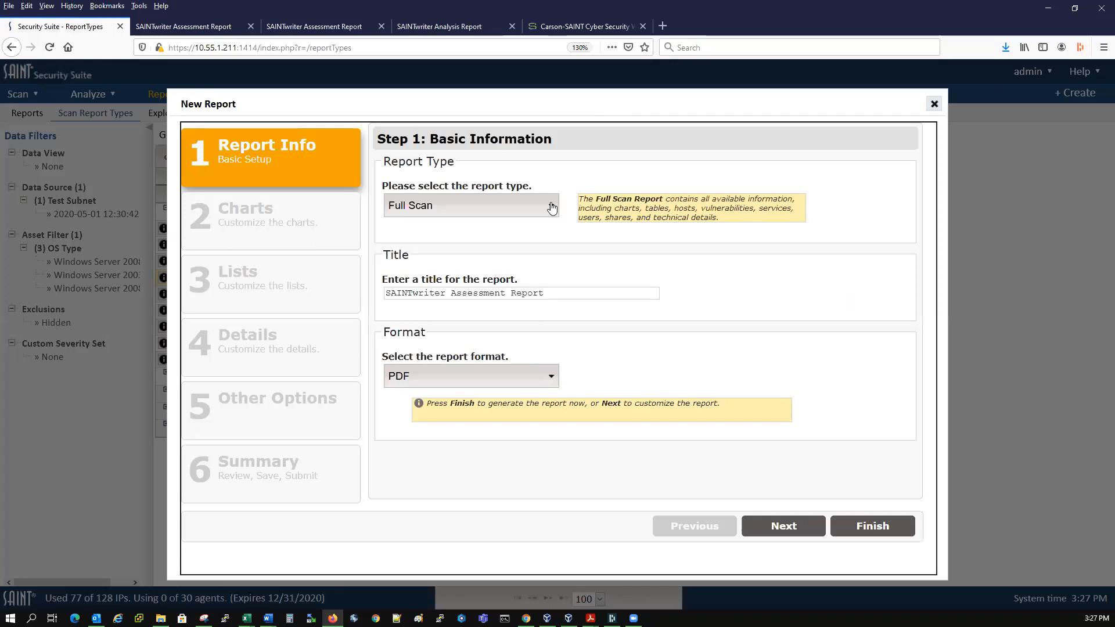
{"action": "left_click", "coordinate": [459, 376]}
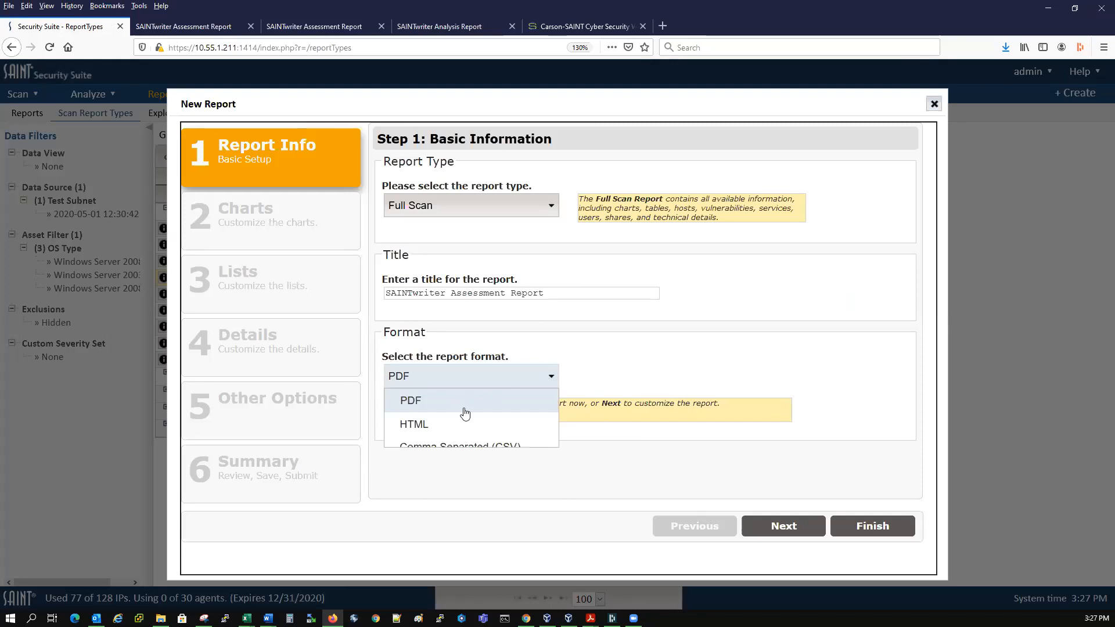
{"action": "left_click", "coordinate": [414, 423]}
{"action": "left_click", "coordinate": [784, 526]}
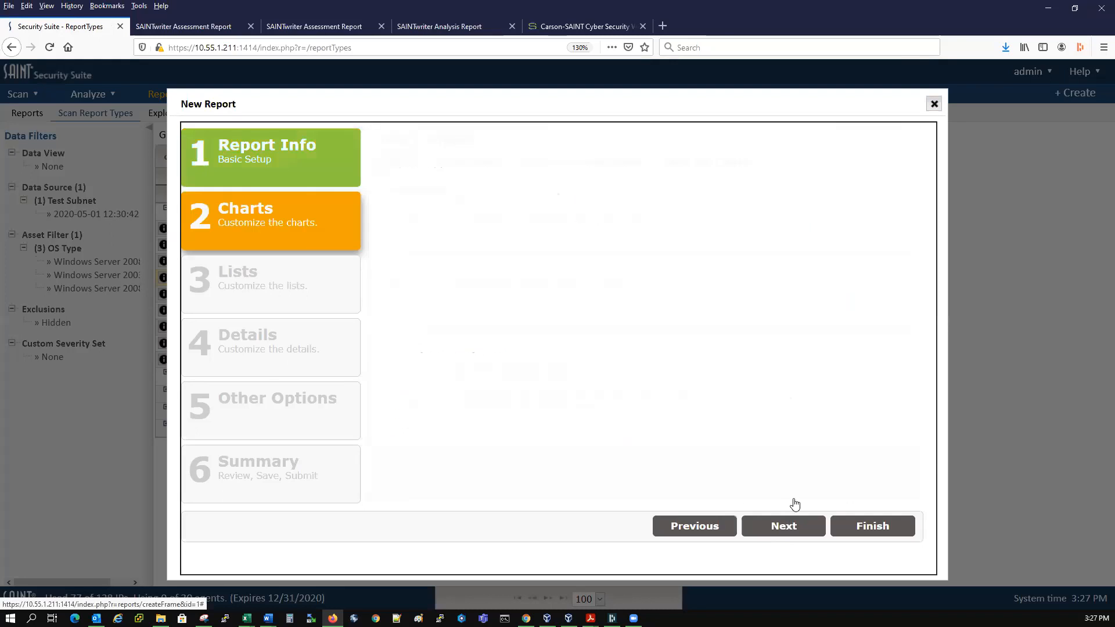
Include the Asset Tag Charts as bar chart and table, and set host list column 8 to Asset Tags.
{"action": "left_click", "coordinate": [697, 165]}
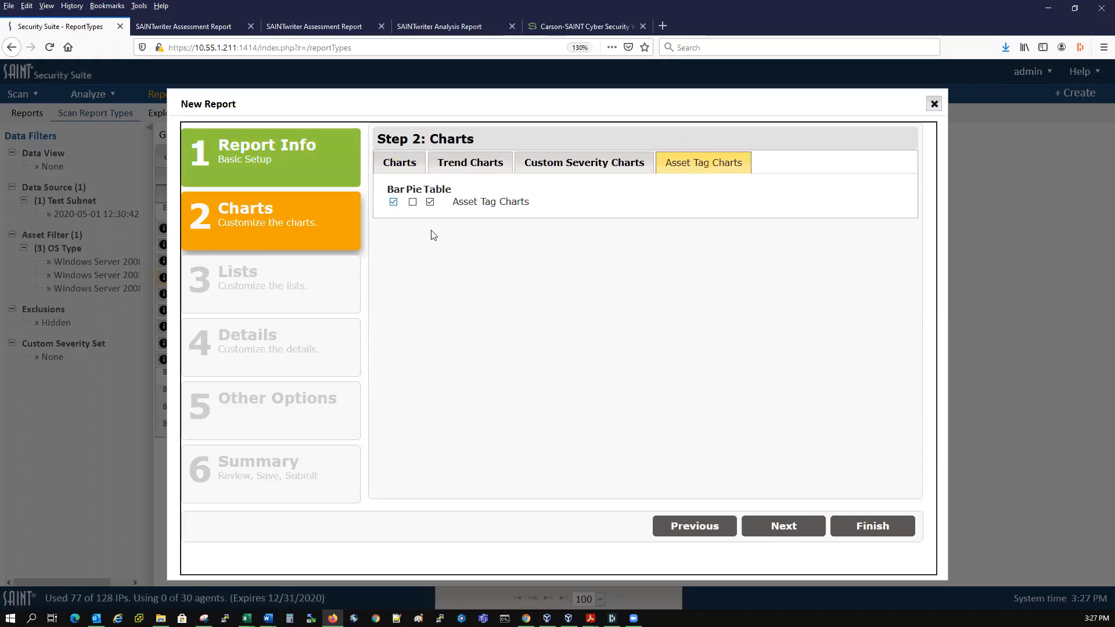
{"action": "left_click", "coordinate": [783, 528]}
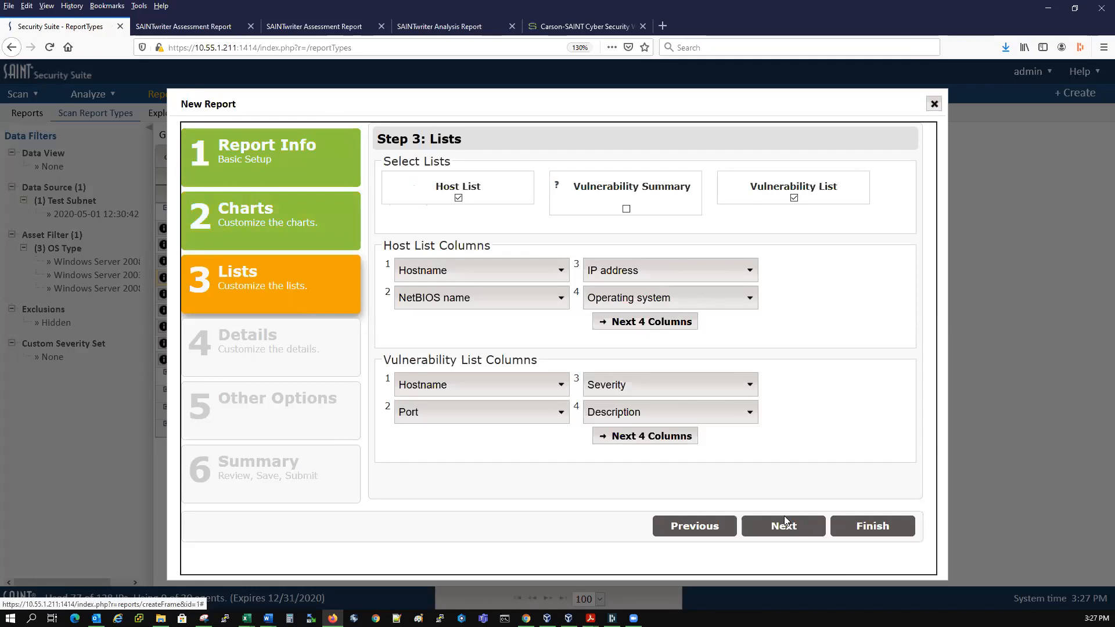
{"action": "left_click", "coordinate": [634, 321]}
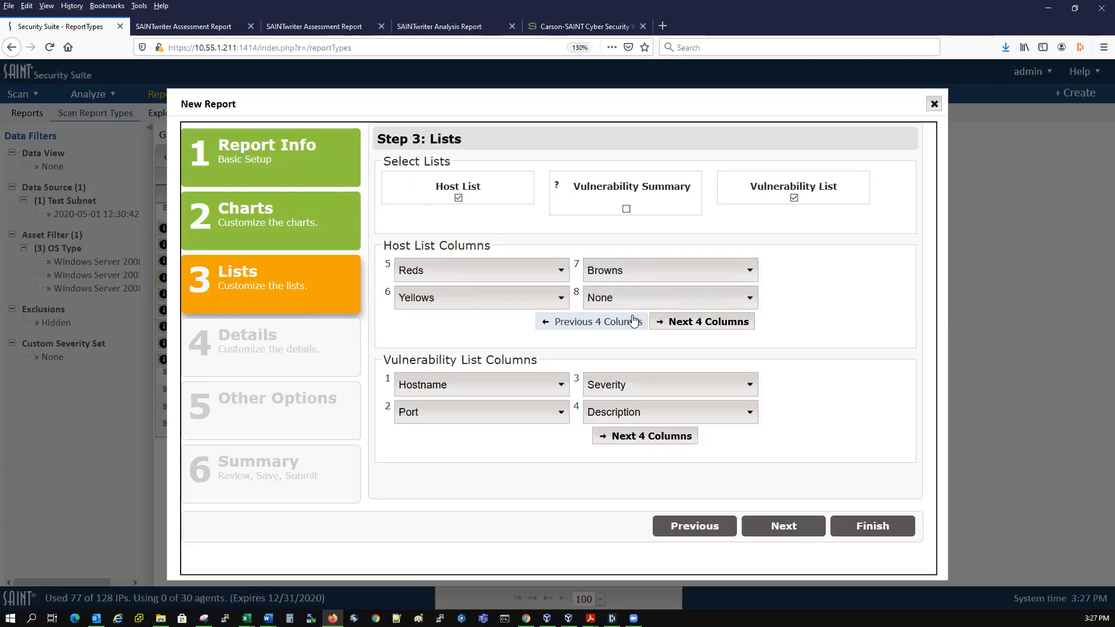
{"action": "left_click", "coordinate": [750, 299]}
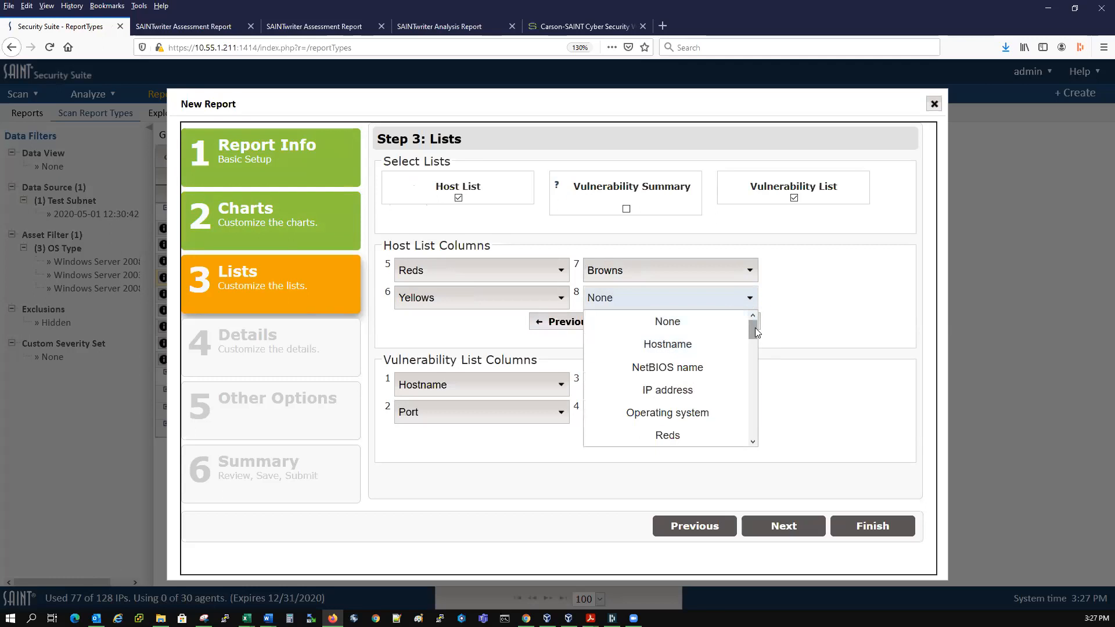
{"action": "left_click_drag", "start_coordinate": [753, 328], "coordinate": [749, 419]}
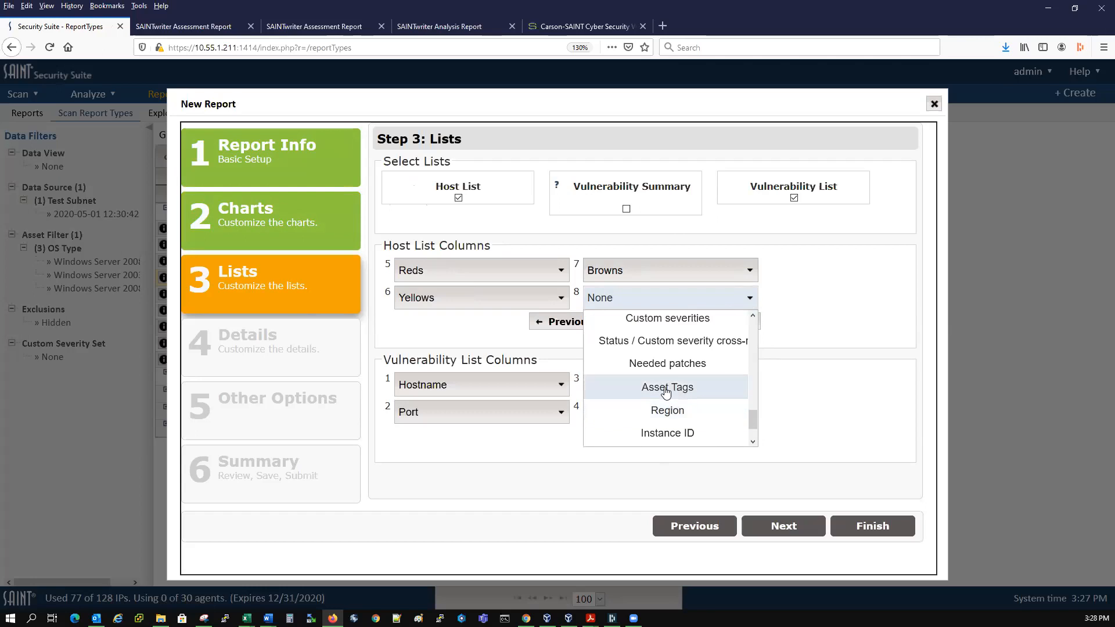
{"action": "left_click", "coordinate": [734, 386]}
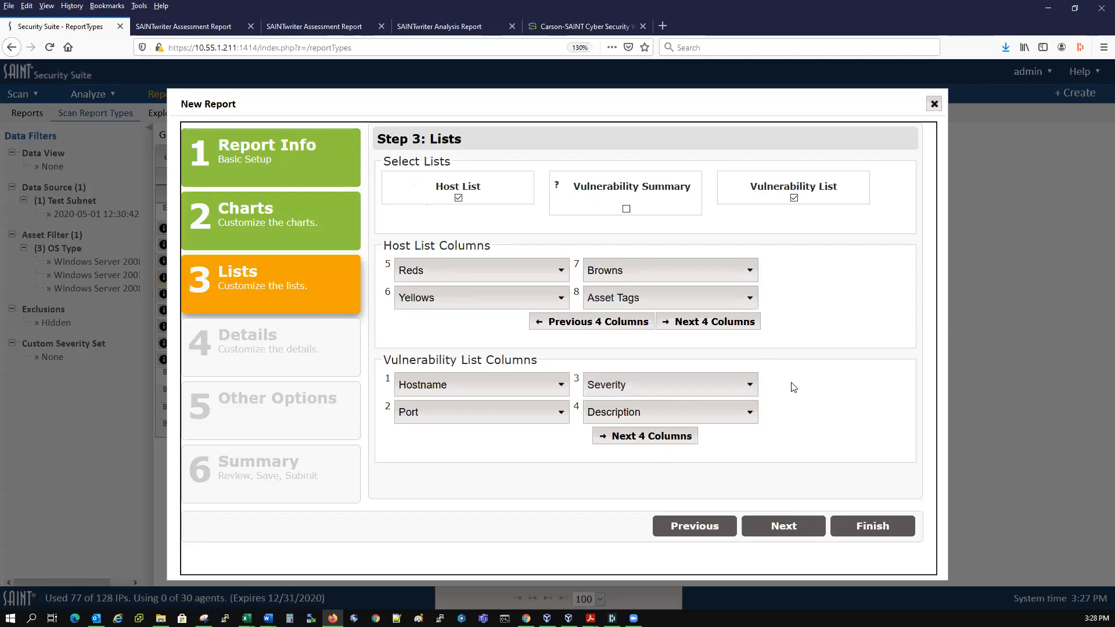
Keep the default details and other settings, enter a custom report type name, and generate the report.
{"action": "left_click", "coordinate": [782, 528]}
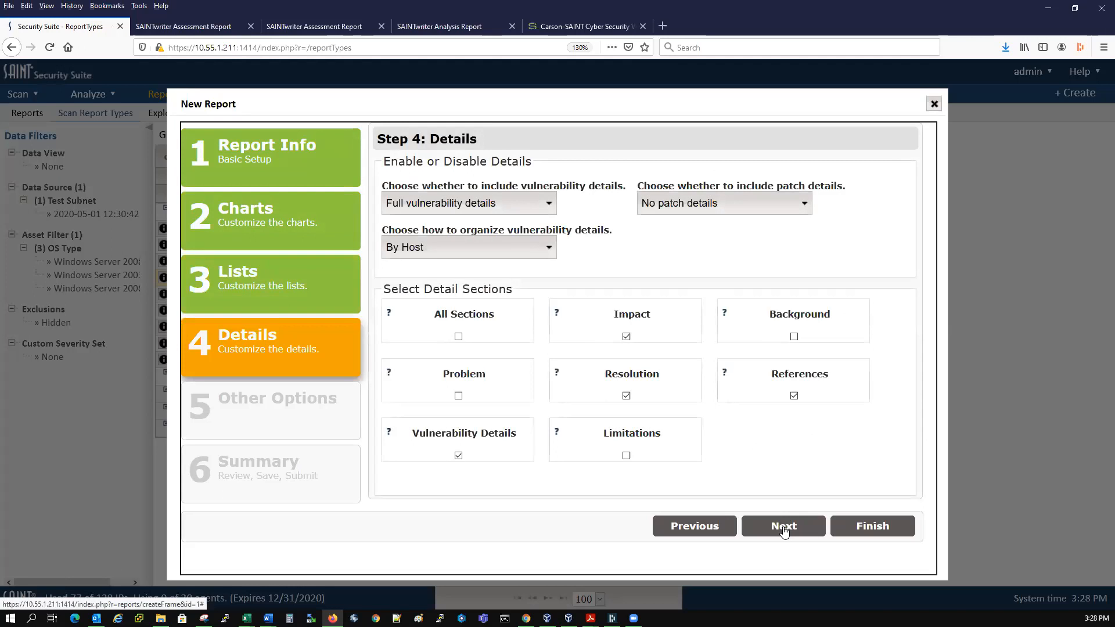
{"action": "left_click", "coordinate": [782, 528]}
{"action": "left_click", "coordinate": [782, 528]}
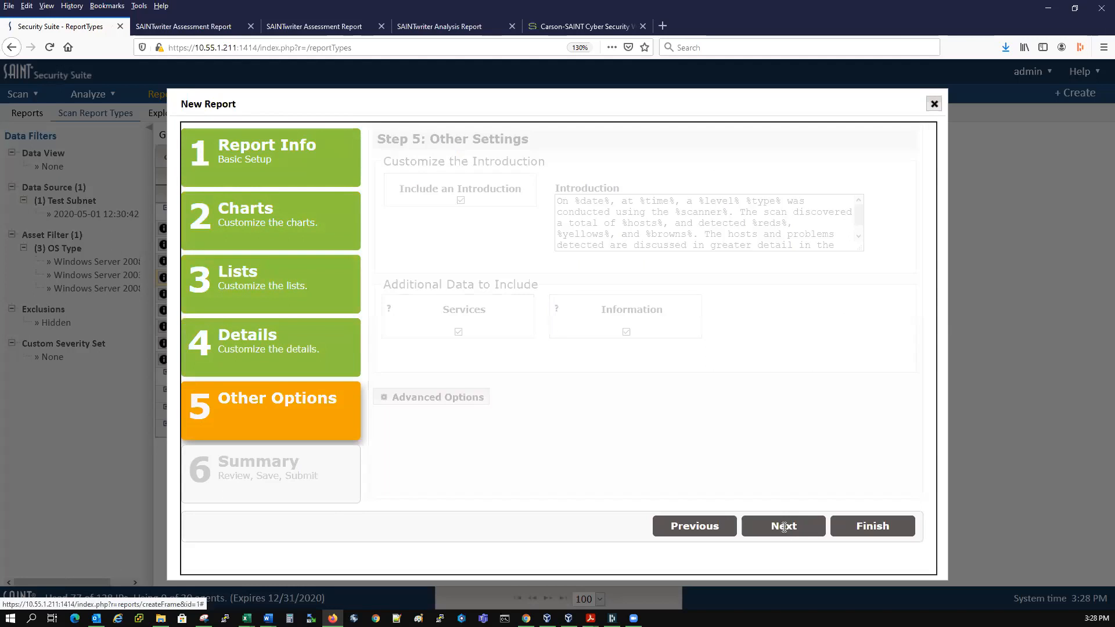
{"action": "left_click", "coordinate": [463, 361]}
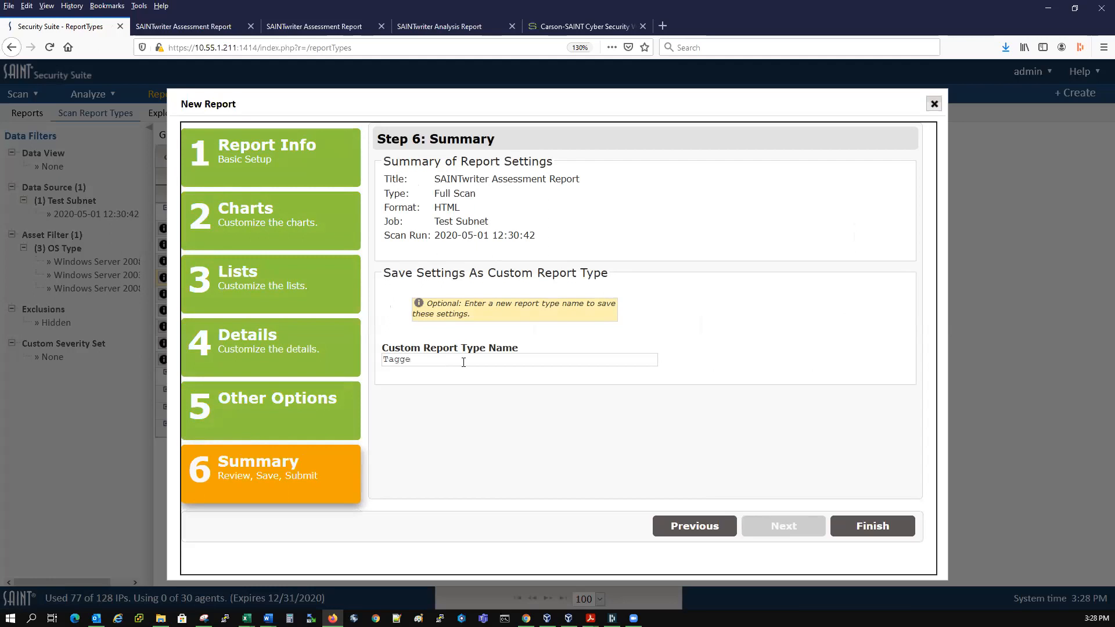
{"action": "left_click", "coordinate": [869, 530]}
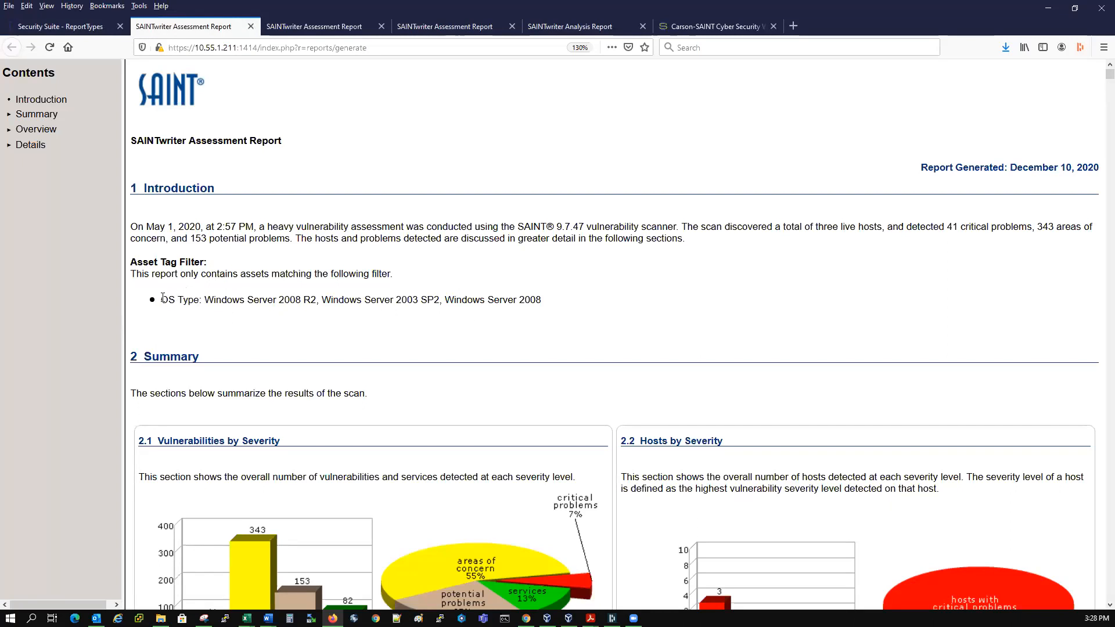
Examine the generated report's asset tag filter, the chart for each asset tag, and the tag columns in the host list.
{"action": "left_click_drag", "start_coordinate": [163, 299], "coordinate": [572, 300]}
{"action": "left_click", "coordinate": [573, 310]}
{"action": "scroll", "coordinate": [570, 394], "scroll_direction": "down", "scroll_amount": 8}
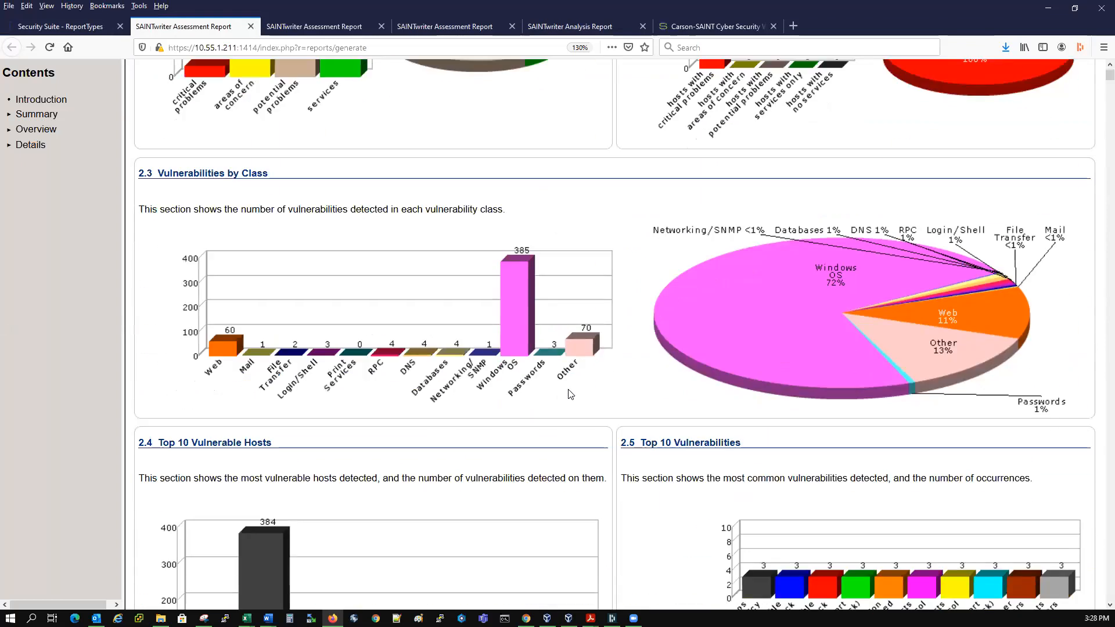
{"action": "scroll", "coordinate": [570, 394], "scroll_direction": "down", "scroll_amount": 5}
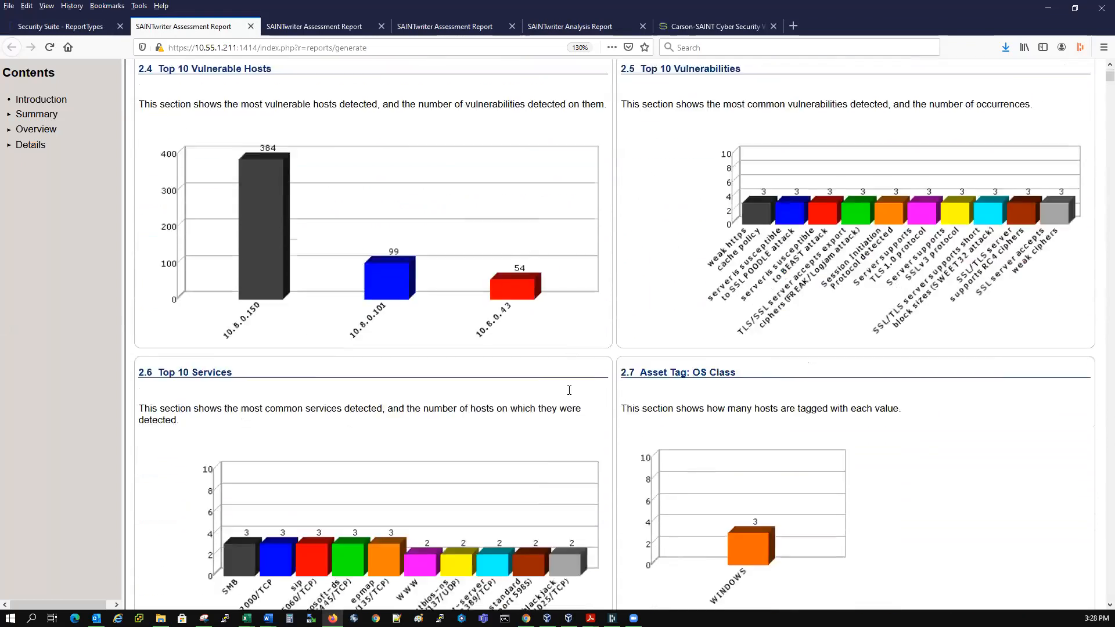
{"action": "scroll", "coordinate": [569, 390], "scroll_direction": "down", "scroll_amount": 3}
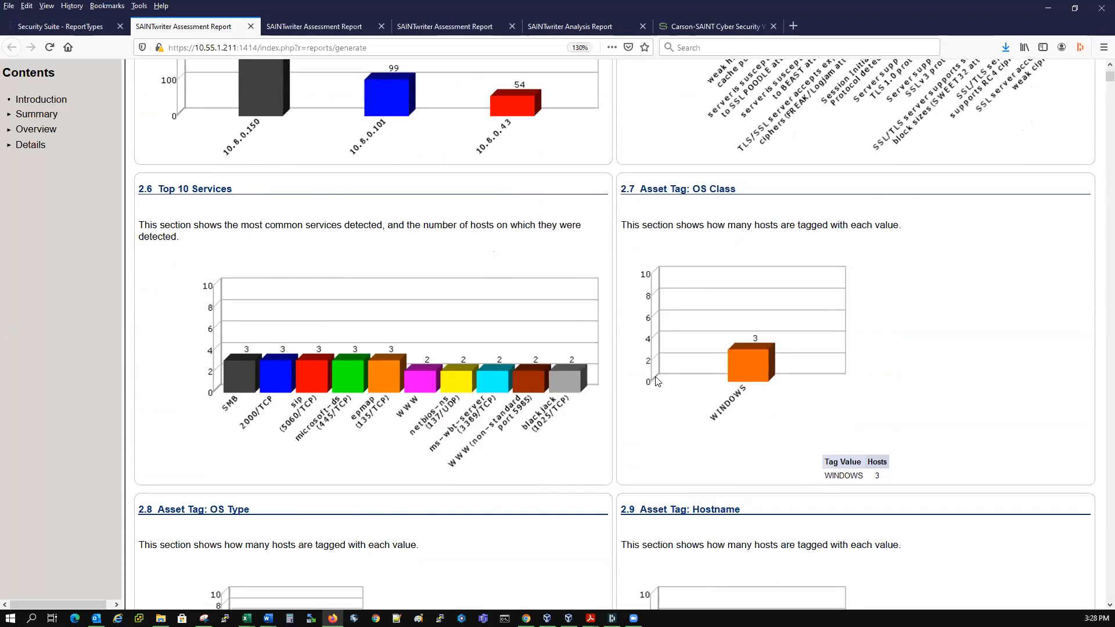
{"action": "scroll", "coordinate": [655, 380], "scroll_direction": "down", "scroll_amount": 4}
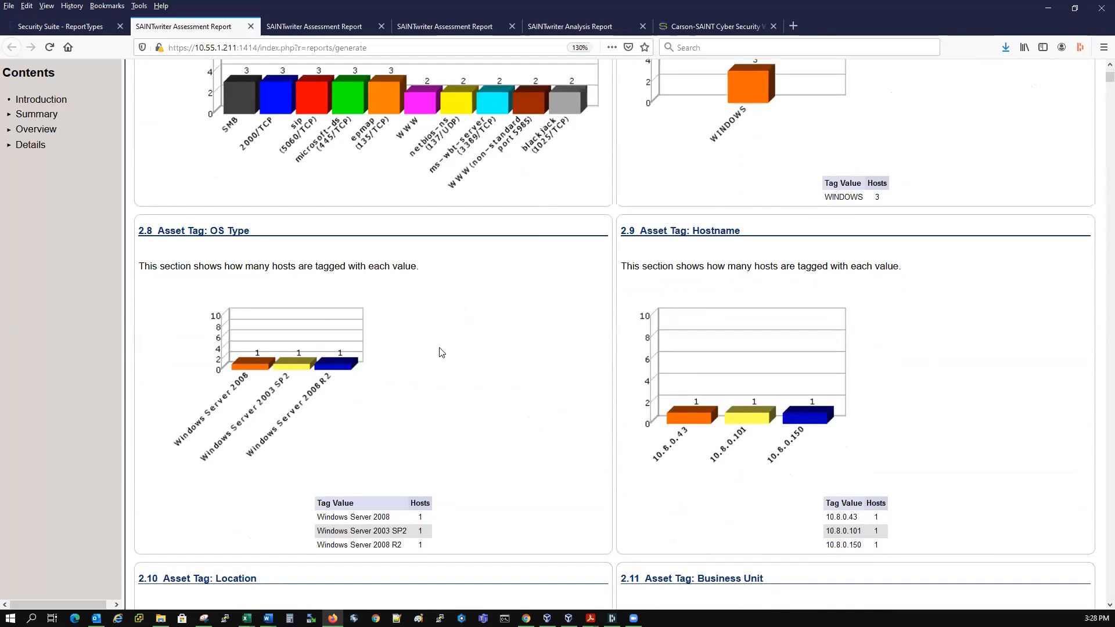
{"action": "scroll", "coordinate": [441, 352], "scroll_direction": "down", "scroll_amount": 1}
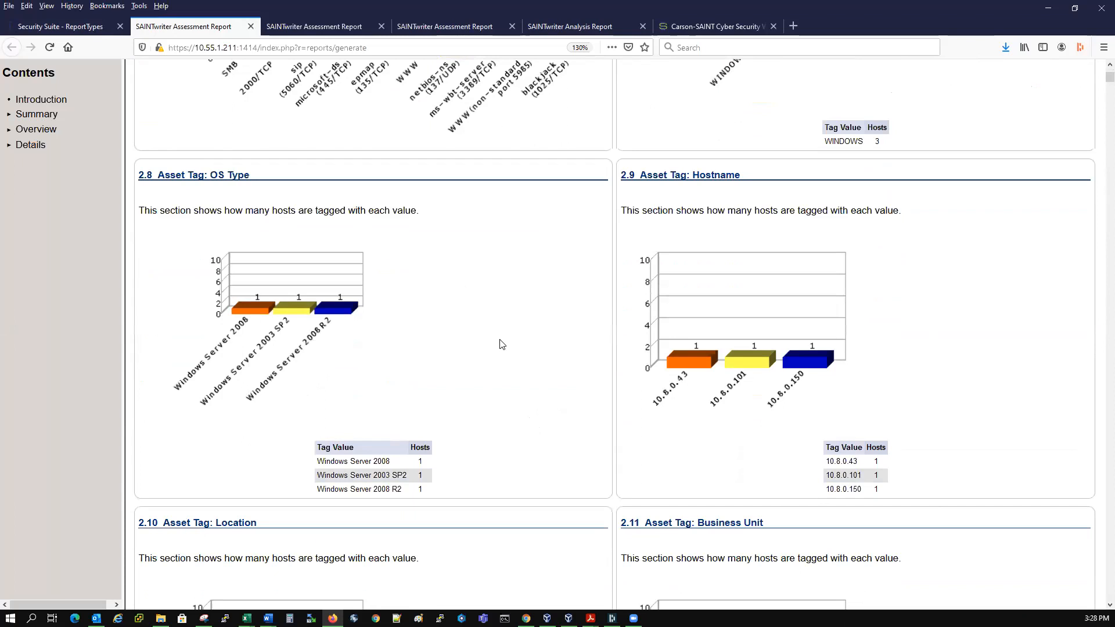
{"action": "scroll", "coordinate": [503, 344], "scroll_direction": "down", "scroll_amount": 5}
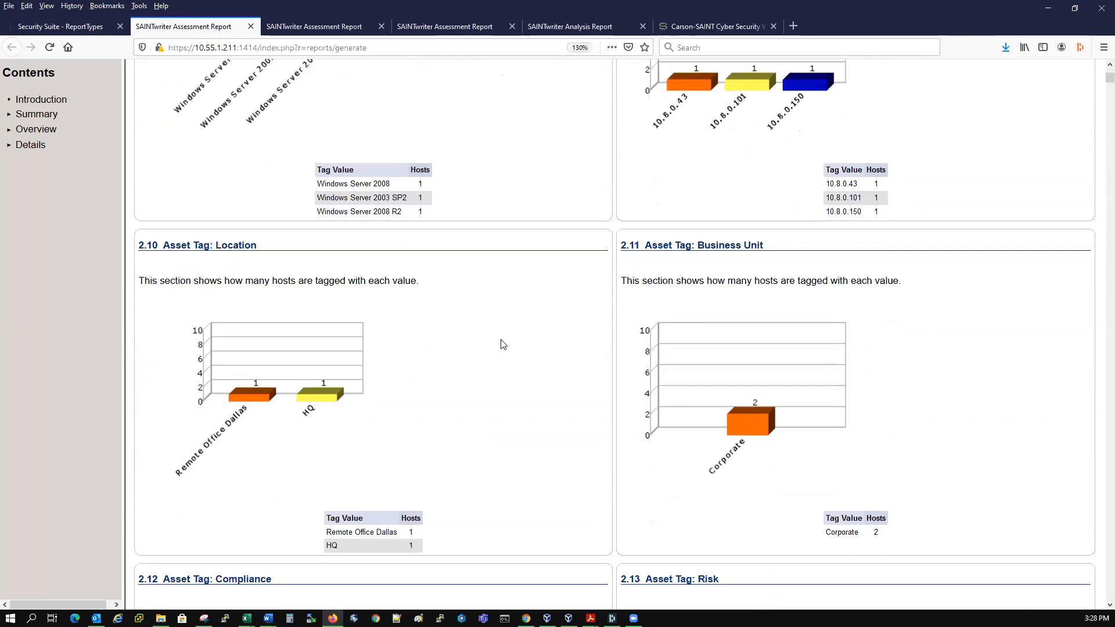
{"action": "scroll", "coordinate": [503, 344], "scroll_direction": "down", "scroll_amount": 1}
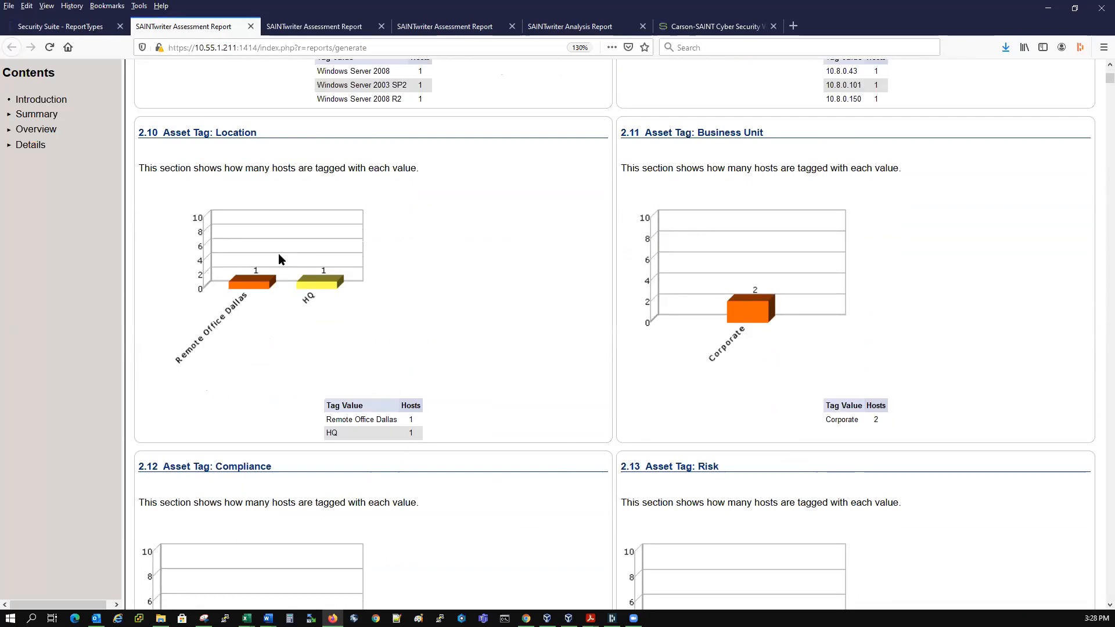
{"action": "scroll", "coordinate": [521, 362], "scroll_direction": "down", "scroll_amount": 5}
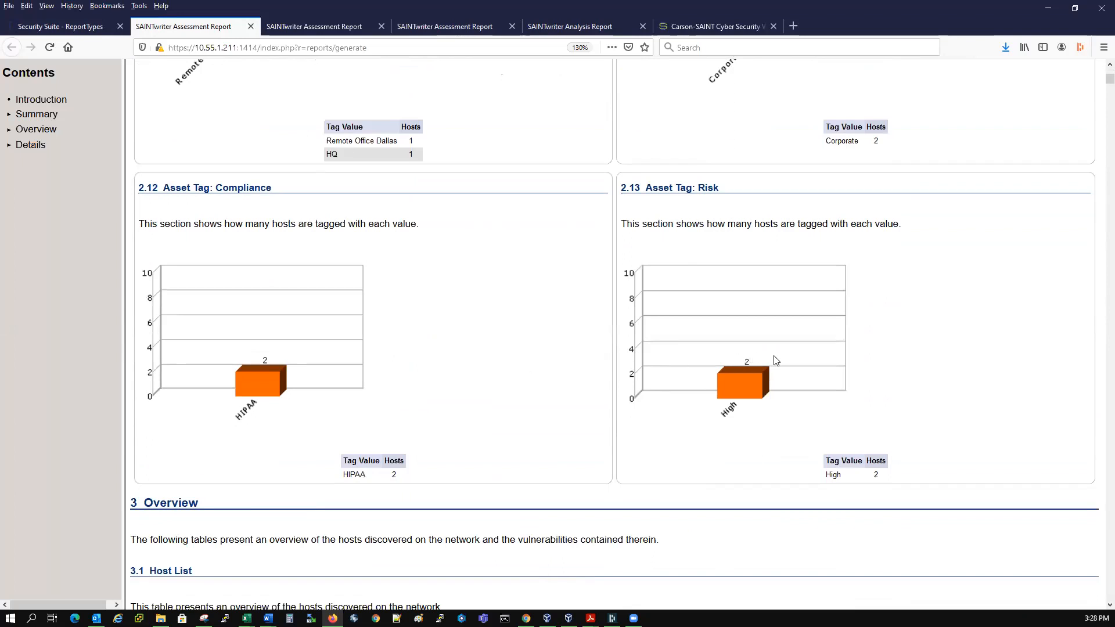
{"action": "scroll", "coordinate": [556, 364], "scroll_direction": "down", "scroll_amount": 5}
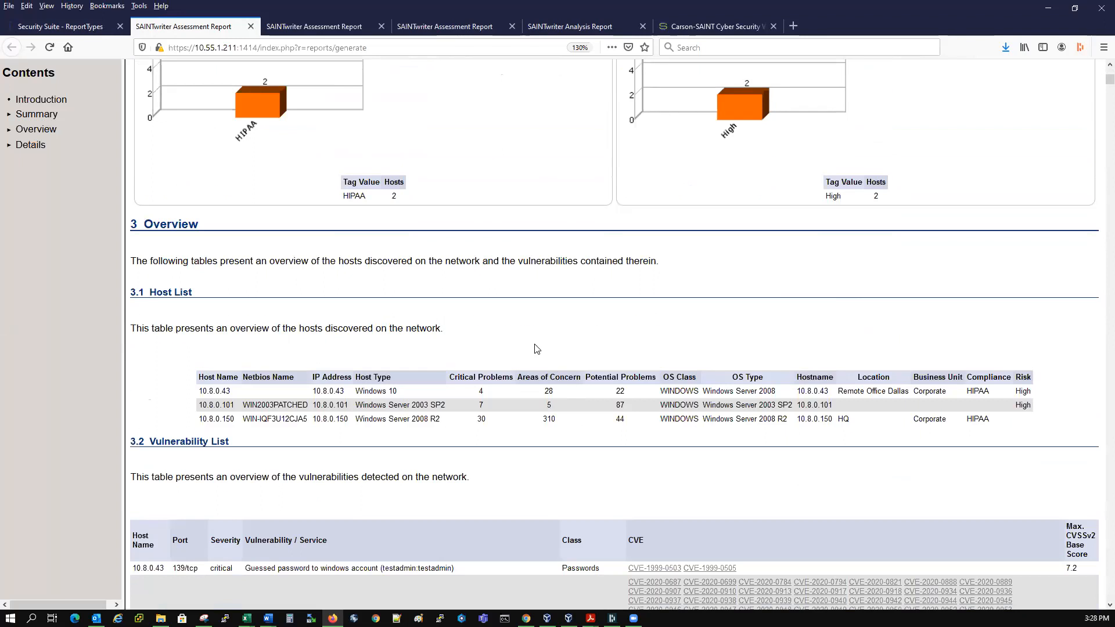
{"action": "scroll", "coordinate": [661, 307], "scroll_direction": "down", "scroll_amount": 2}
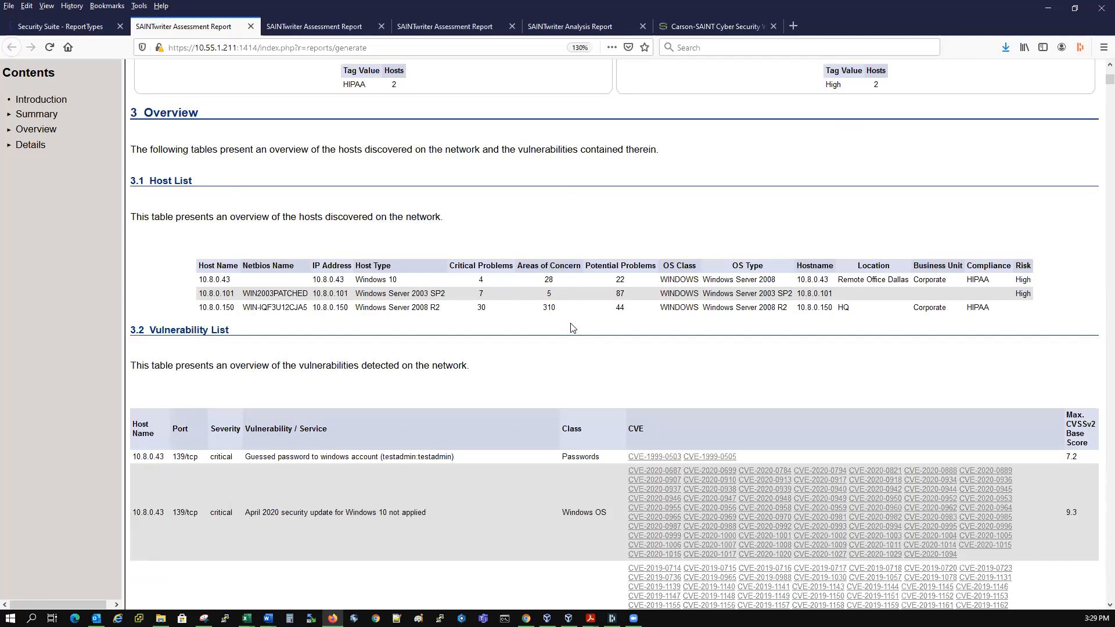
{"action": "scroll", "coordinate": [458, 380], "scroll_direction": "down", "scroll_amount": 1}
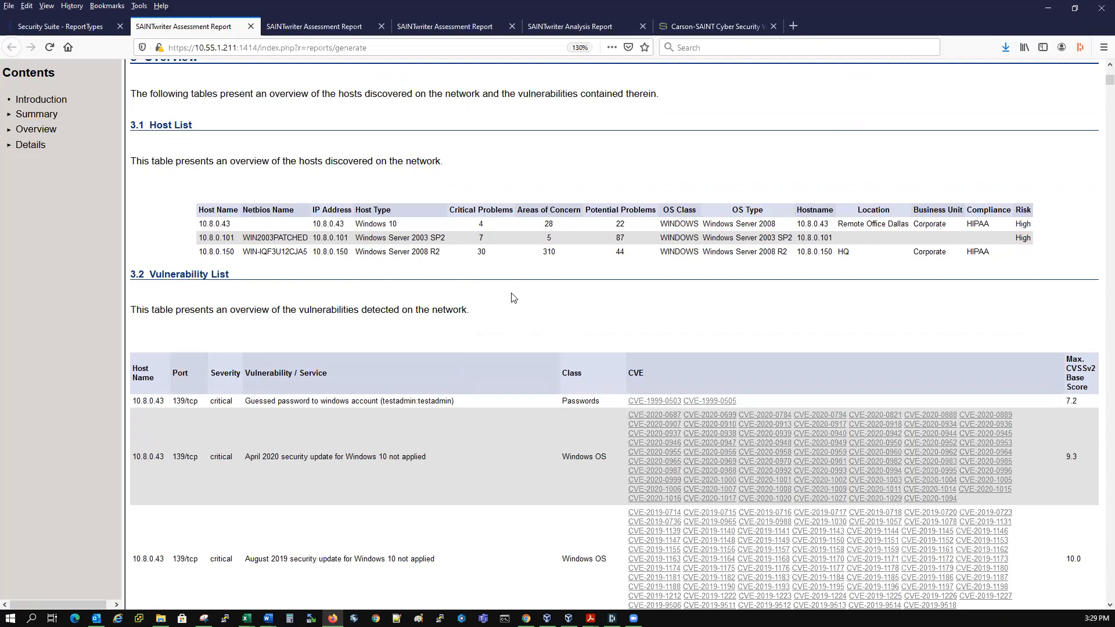
Set the report data set to the 2018/06/08 17:26:17 scan of the New XCCDF scan job.
{"action": "scroll", "coordinate": [487, 208], "scroll_direction": "up", "scroll_amount": 15}
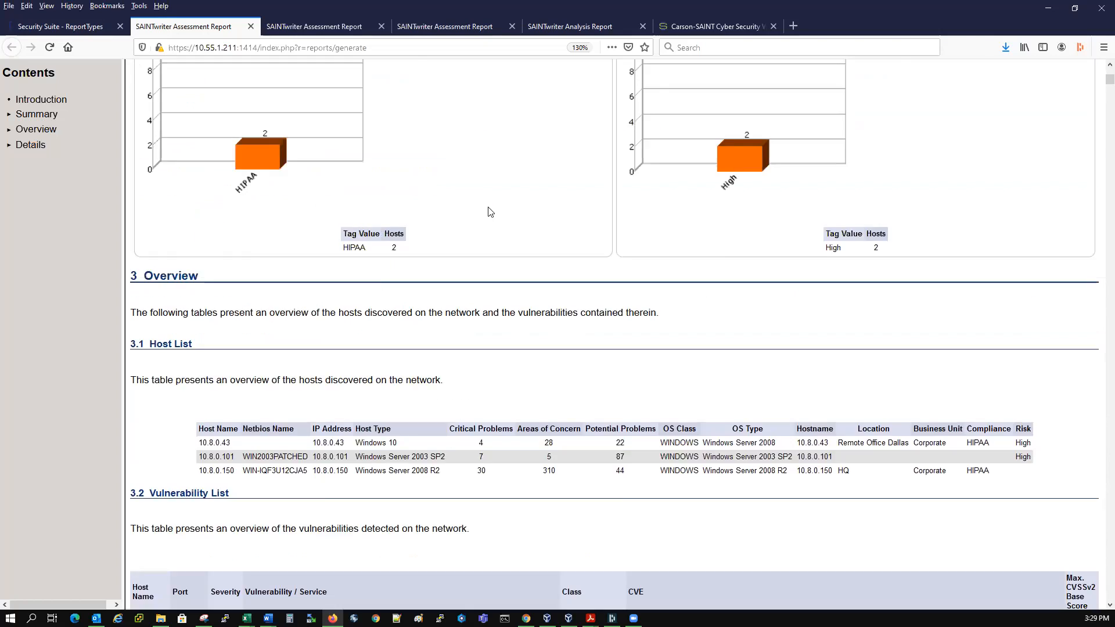
{"action": "scroll", "coordinate": [496, 219], "scroll_direction": "up", "scroll_amount": 10}
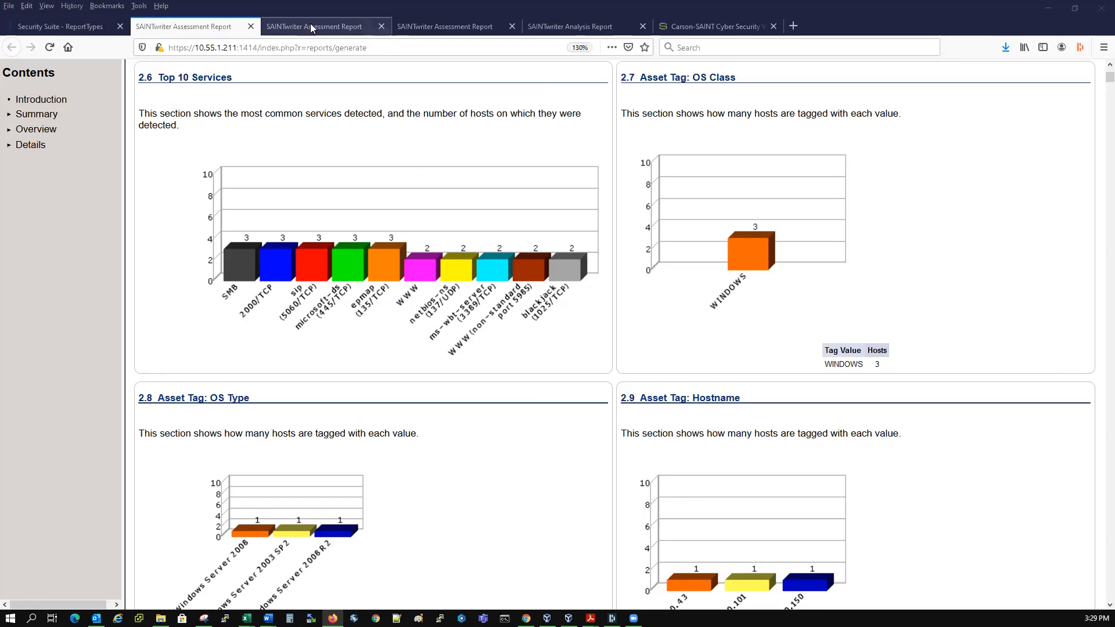
{"action": "left_click", "coordinate": [73, 30]}
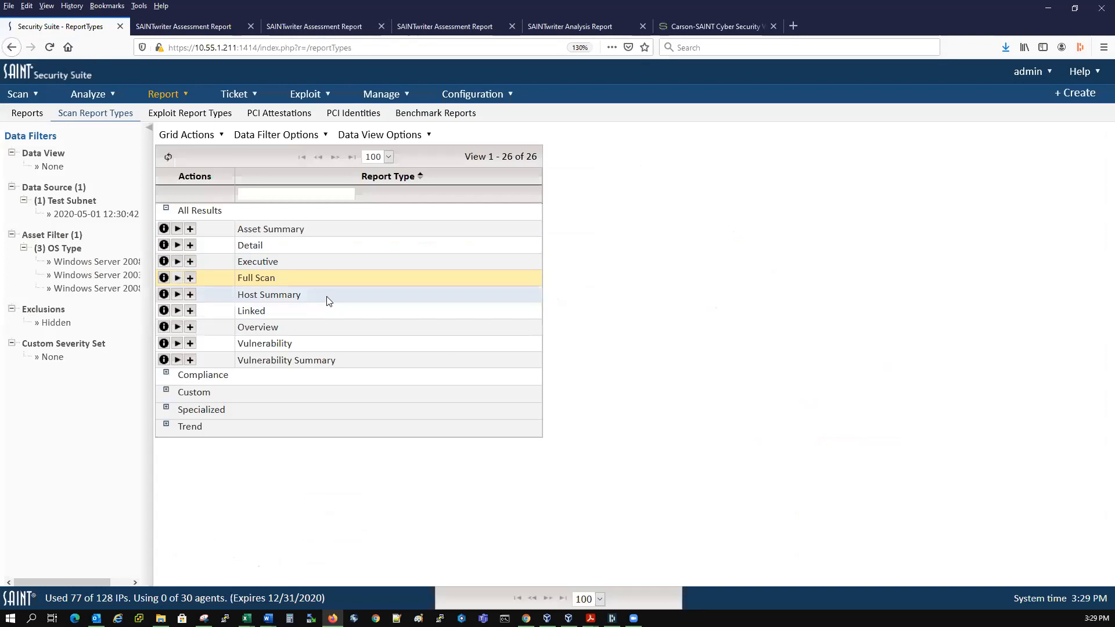
{"action": "mouse_move", "coordinate": [275, 137]}
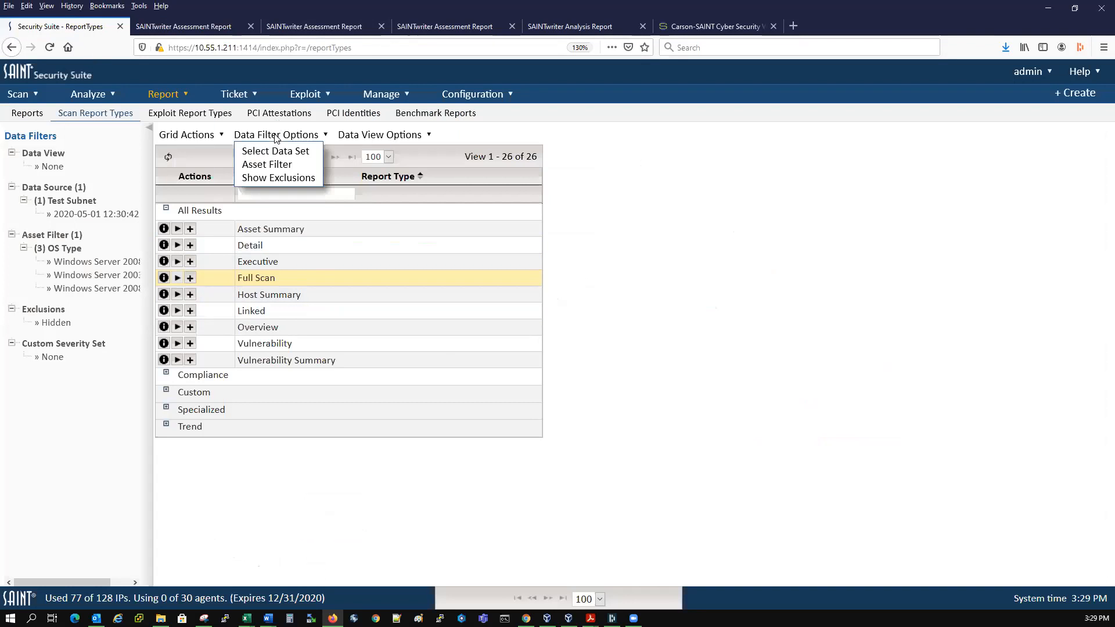
{"action": "left_click", "coordinate": [274, 151]}
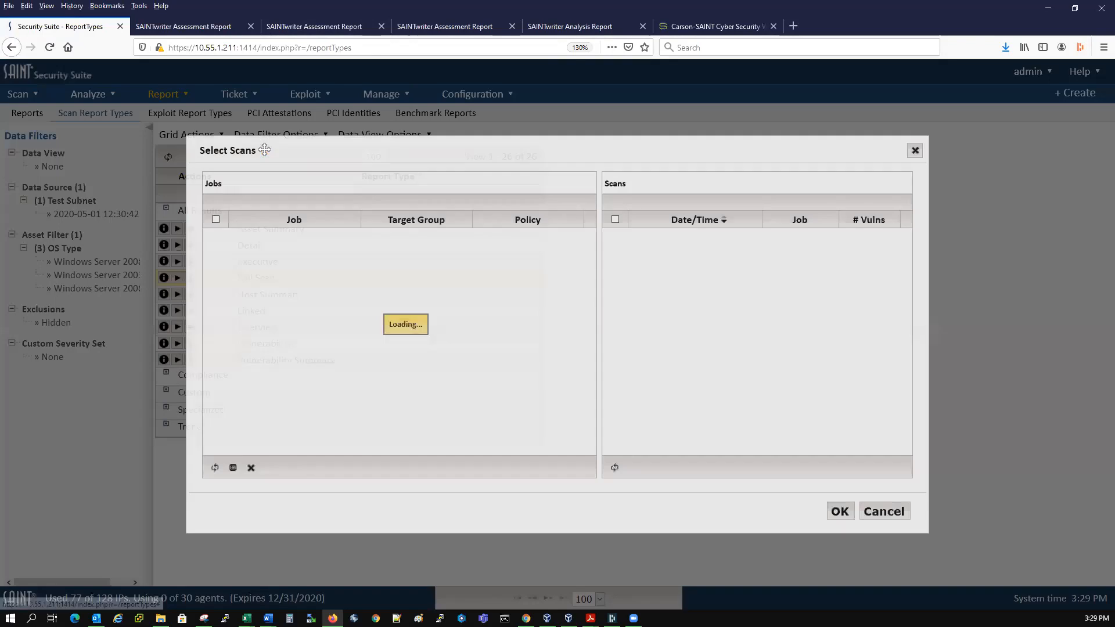
{"action": "left_click", "coordinate": [215, 252]}
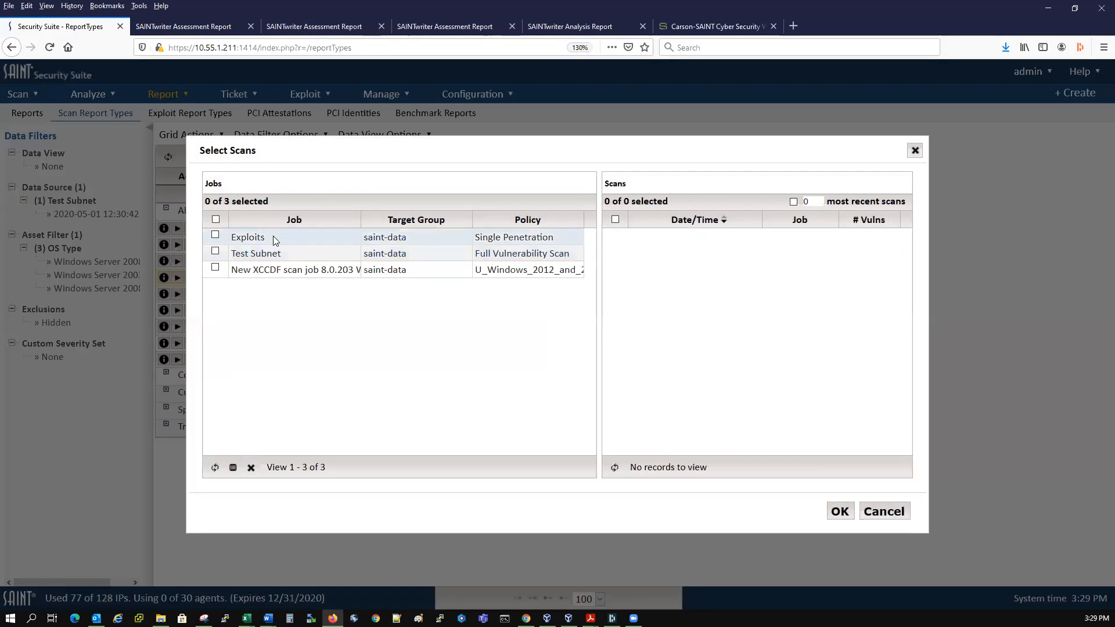
{"action": "left_click", "coordinate": [216, 269]}
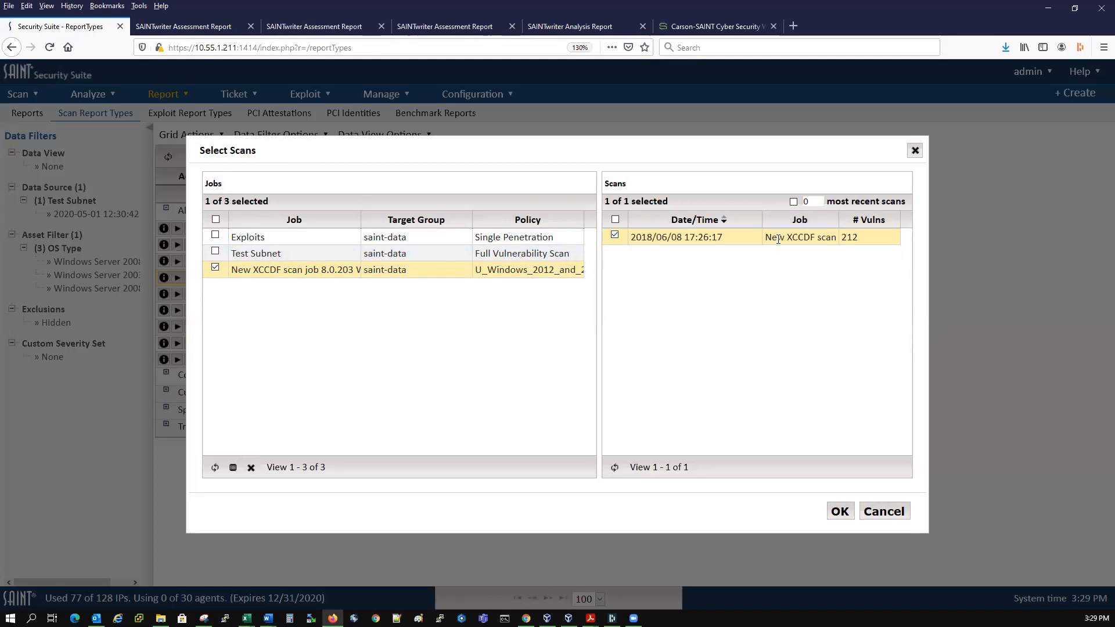
{"action": "left_click", "coordinate": [839, 508]}
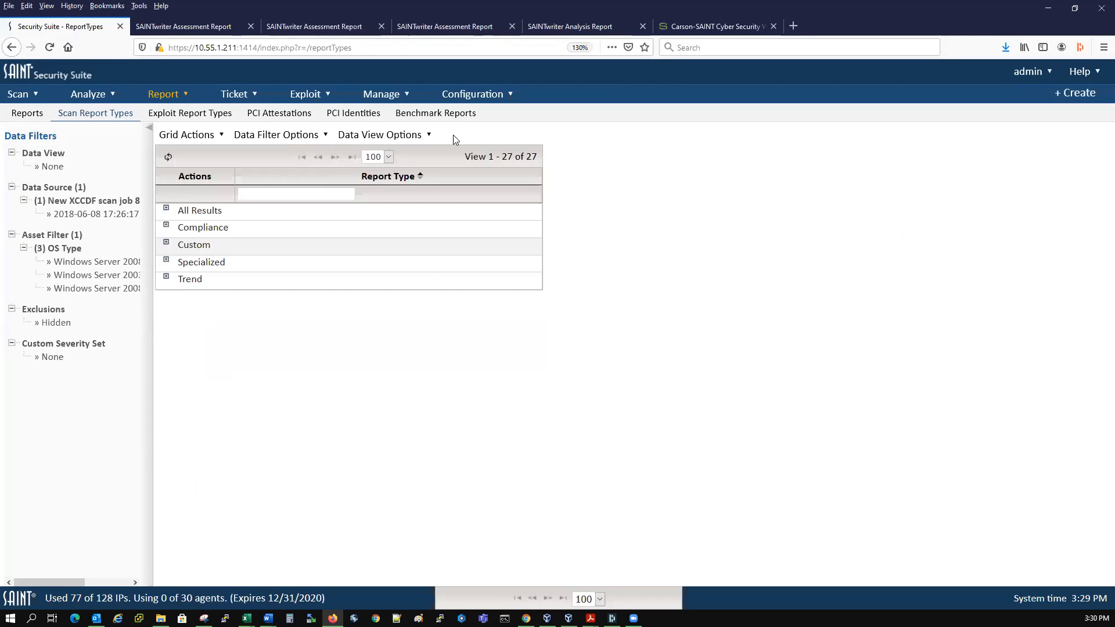
Generate a Full Scan report in HTML format from the scan report types and review its summary charts and overview lists.
{"action": "left_click", "coordinate": [166, 209]}
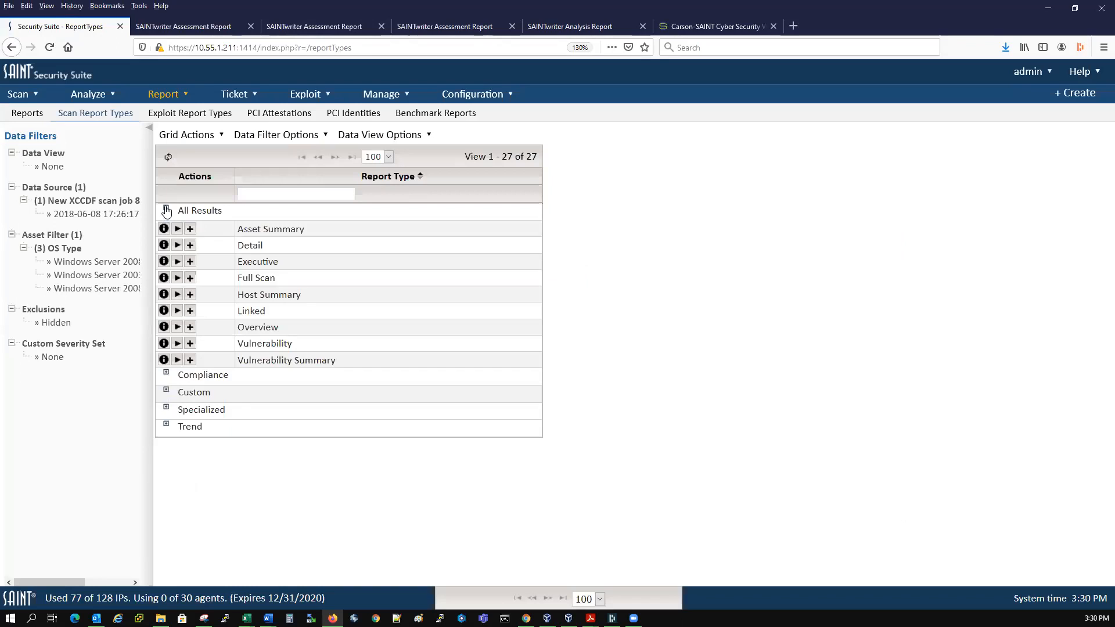
{"action": "left_click", "coordinate": [177, 279]}
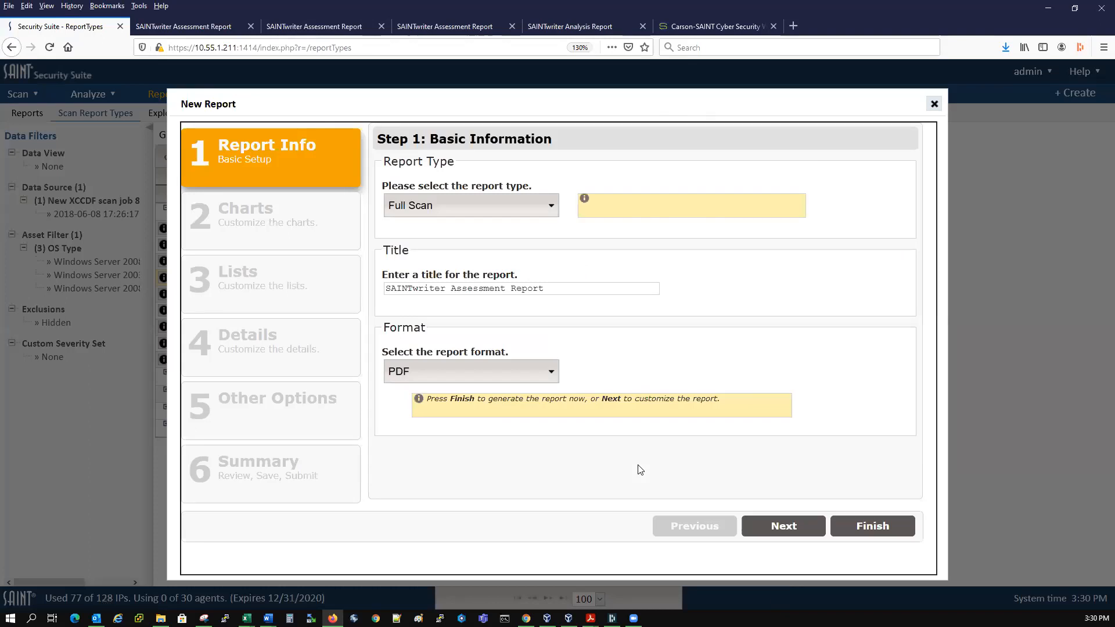
{"action": "left_click", "coordinate": [441, 377]}
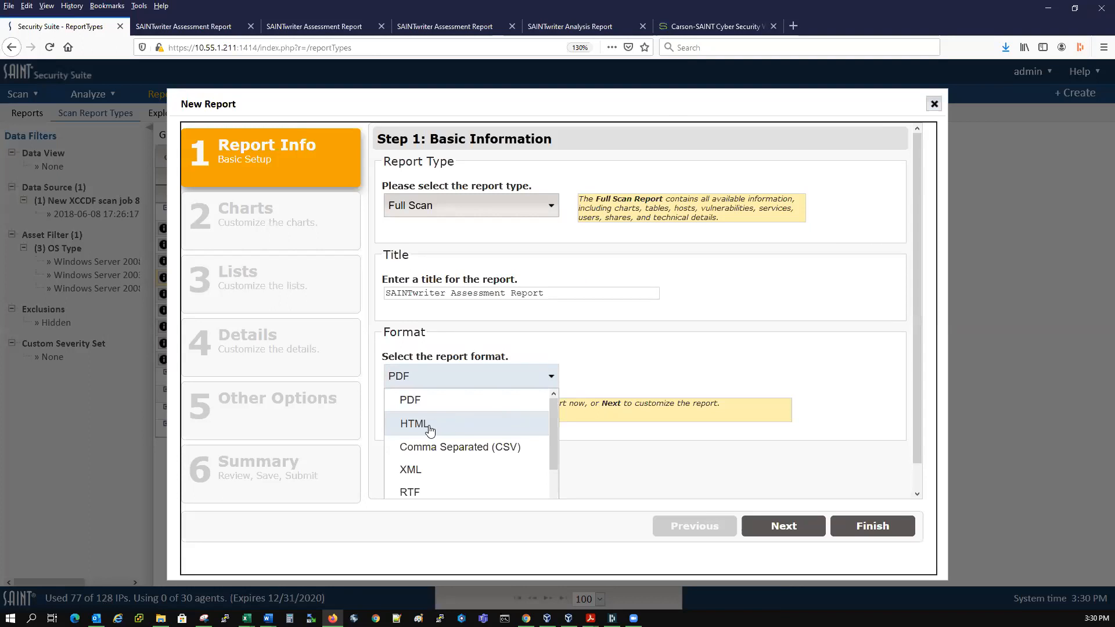
{"action": "left_click", "coordinate": [430, 424]}
{"action": "left_click", "coordinate": [875, 526]}
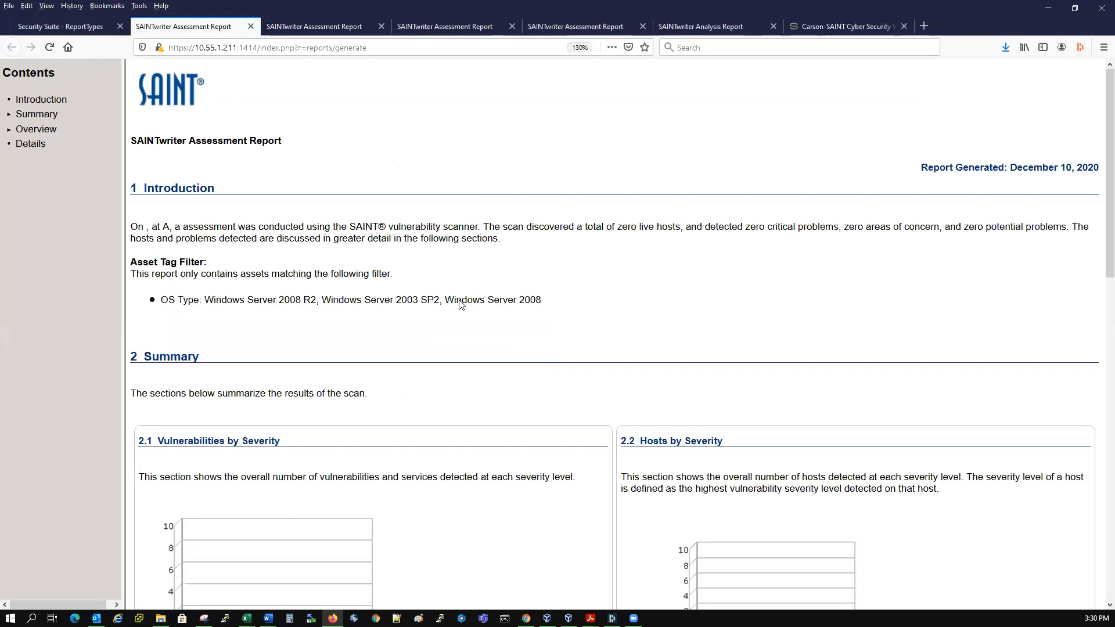
{"action": "scroll", "coordinate": [417, 331], "scroll_direction": "down", "scroll_amount": 4}
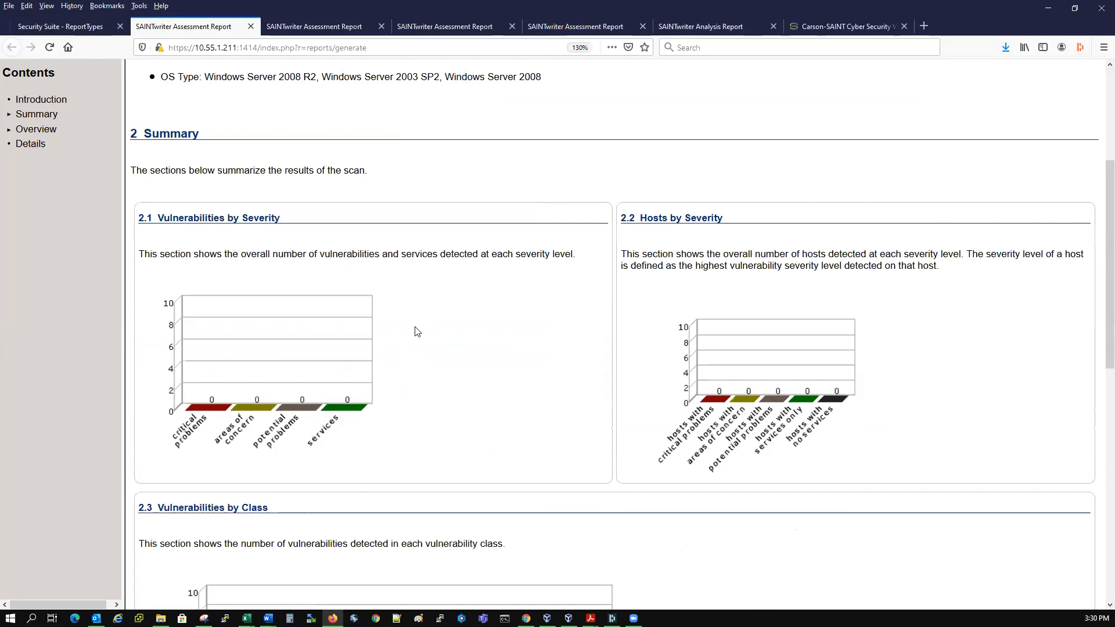
{"action": "scroll", "coordinate": [417, 330], "scroll_direction": "down", "scroll_amount": 9}
{"action": "scroll", "coordinate": [448, 364], "scroll_direction": "down", "scroll_amount": 1}
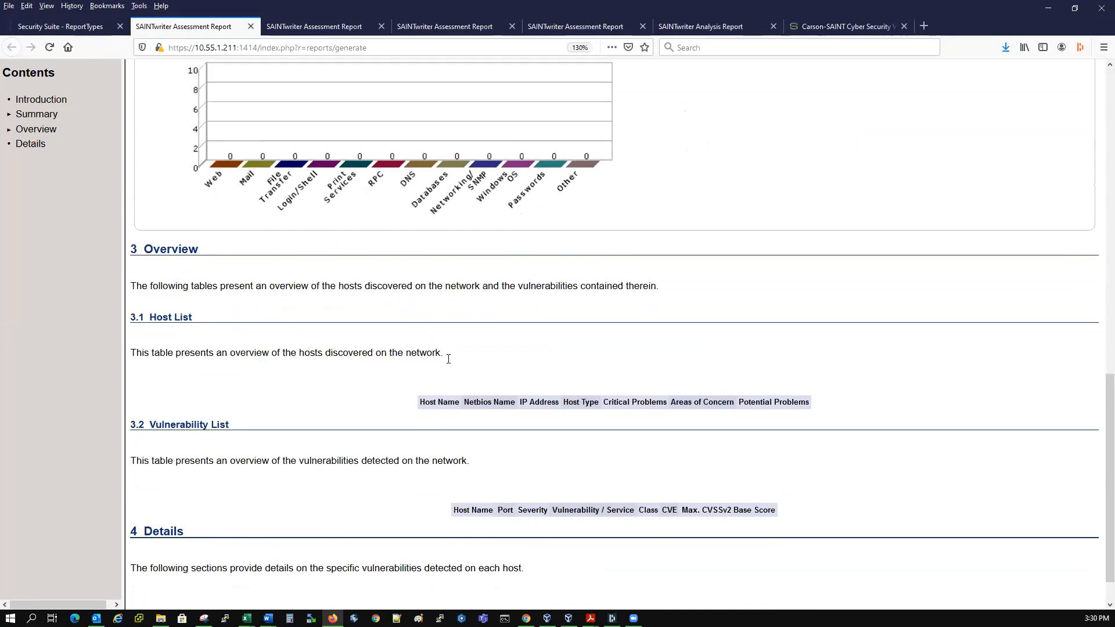
{"action": "scroll", "coordinate": [448, 360], "scroll_direction": "up", "scroll_amount": 14}
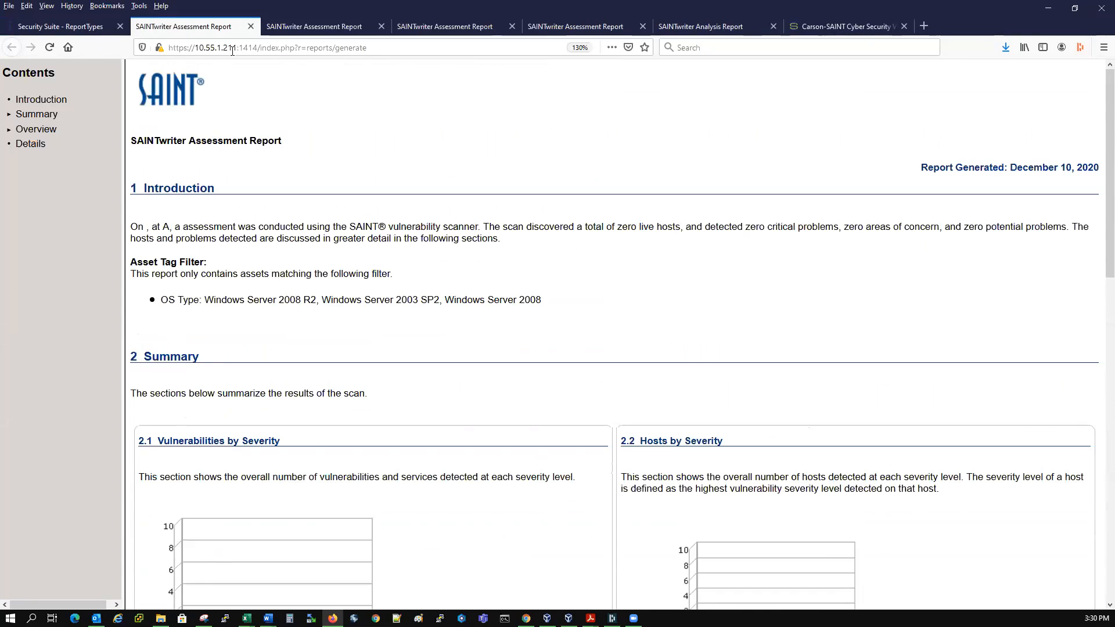
Remove the Windows Server 2008 R2, 2003 SP2 and 2008 OS Type criteria from the asset filter and apply it.
{"action": "left_click", "coordinate": [72, 28]}
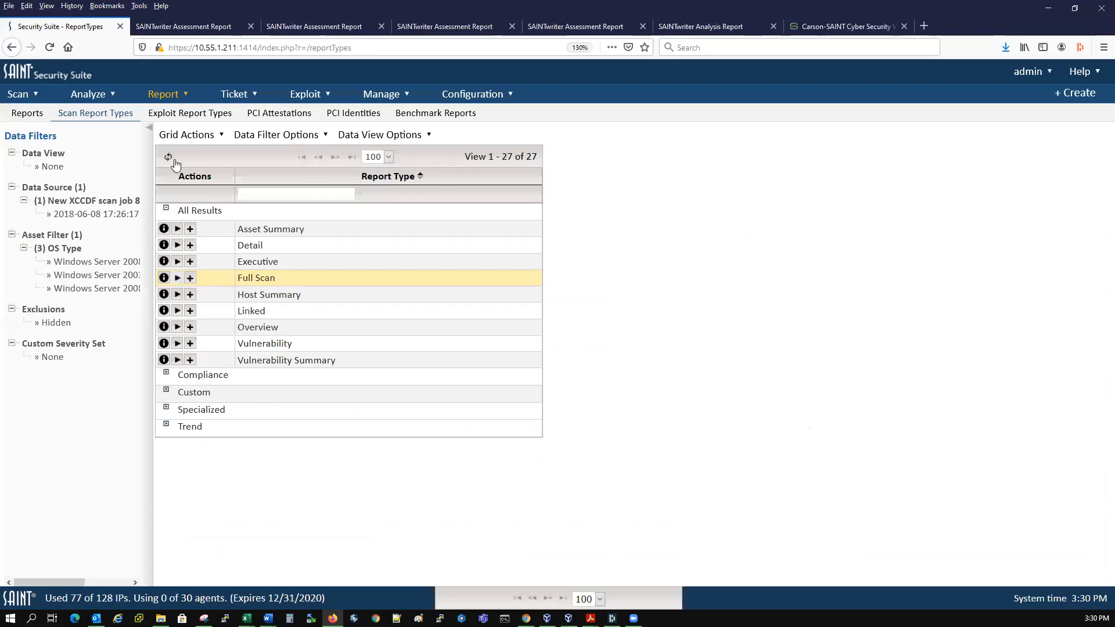
{"action": "left_click", "coordinate": [284, 136]}
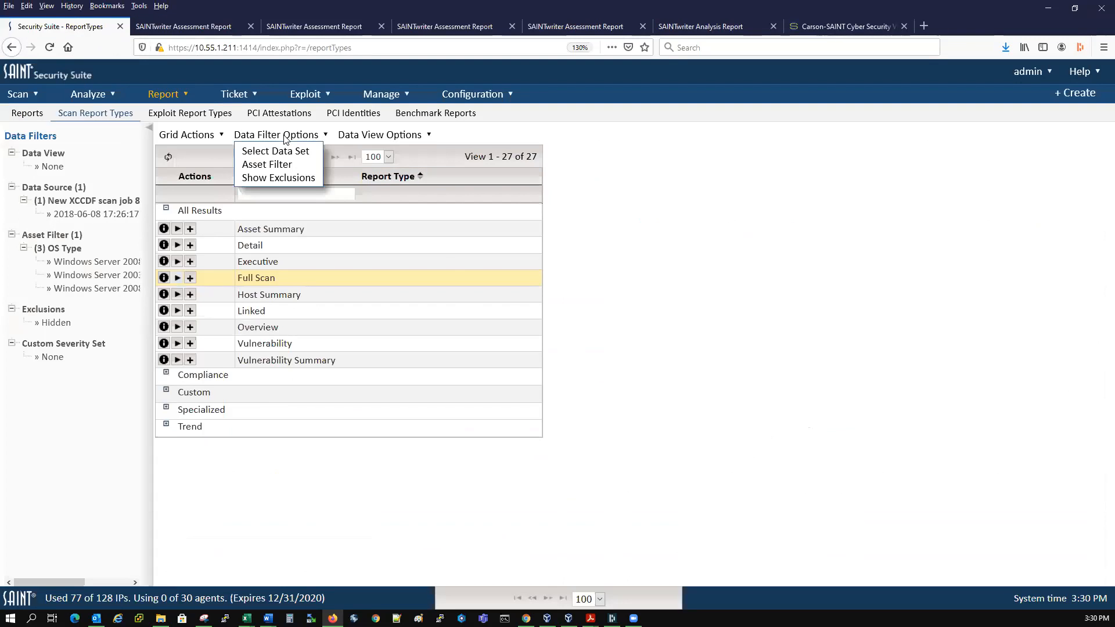
{"action": "left_click", "coordinate": [267, 164]}
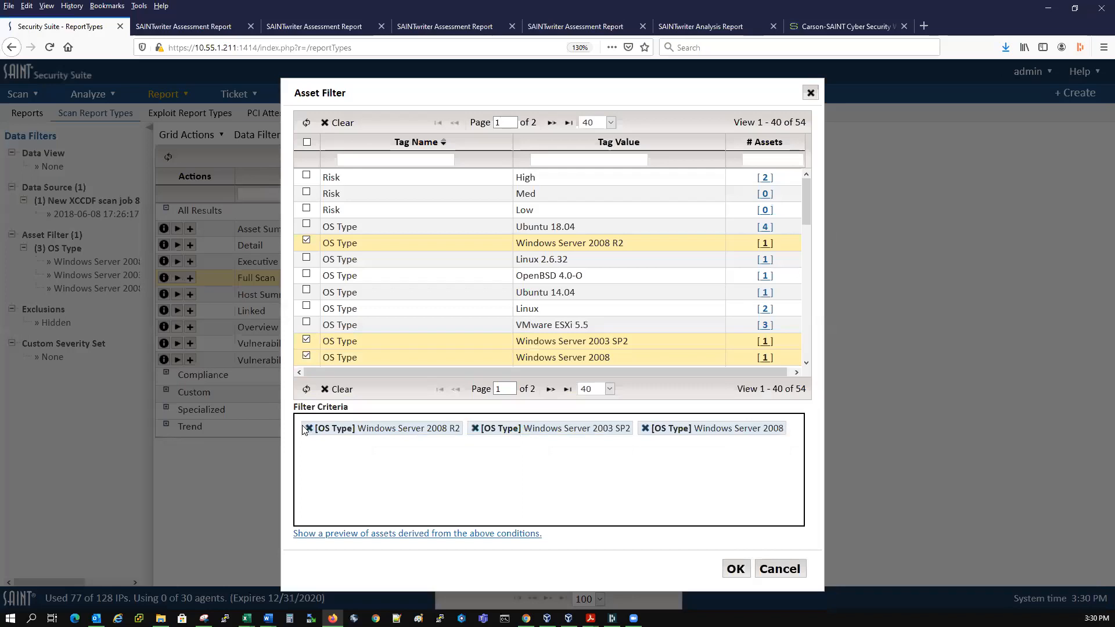
{"action": "left_click", "coordinate": [309, 428]}
{"action": "left_click", "coordinate": [309, 429]}
{"action": "left_click", "coordinate": [309, 428]}
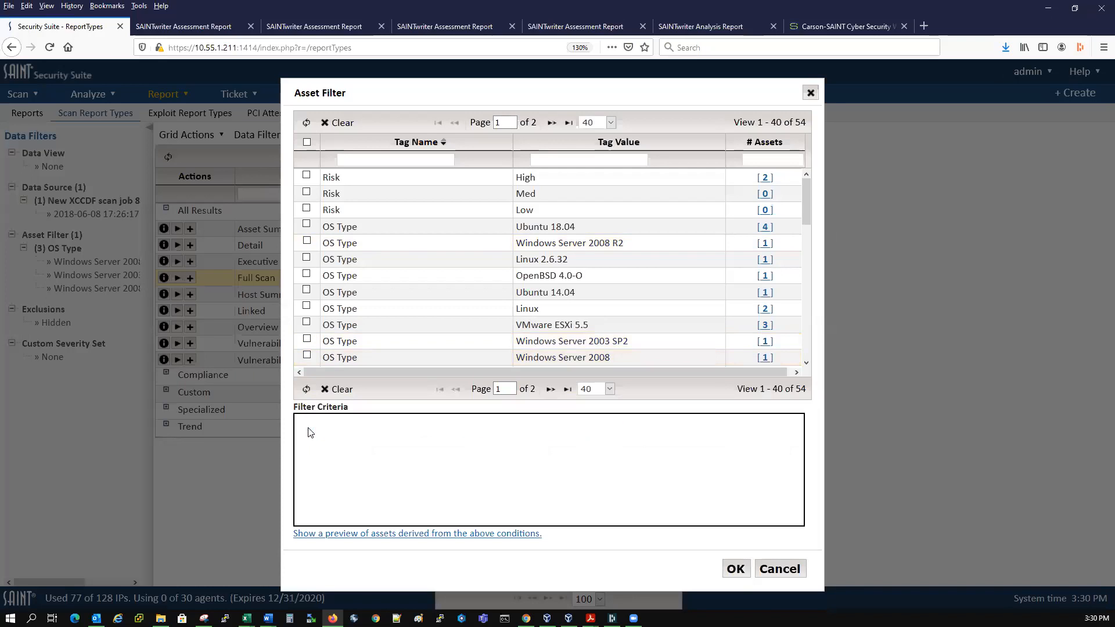
{"action": "left_click", "coordinate": [735, 568]}
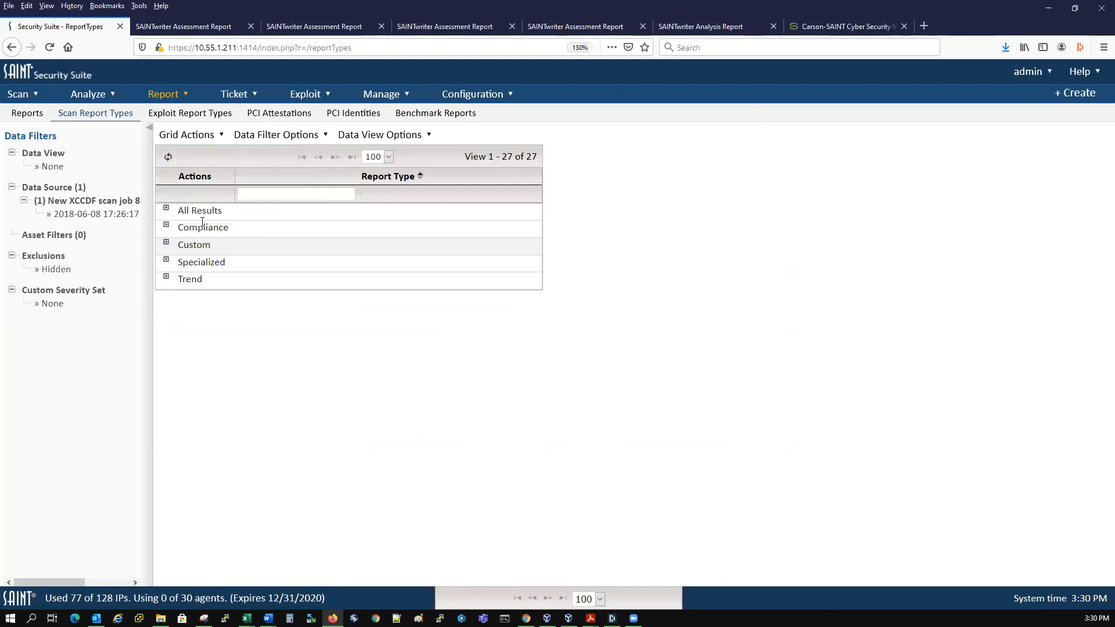
Start another Full Scan report from the scan report types, set its format to HTML, and proceed to the chart options.
{"action": "left_click", "coordinate": [166, 209]}
{"action": "left_click", "coordinate": [179, 277]}
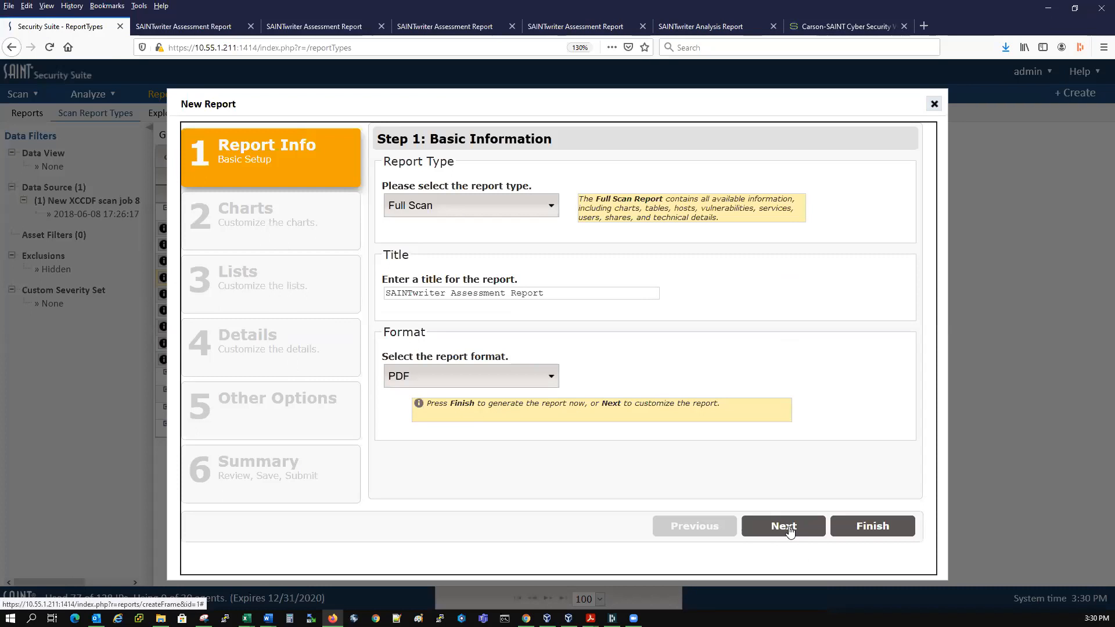
{"action": "left_click", "coordinate": [790, 530]}
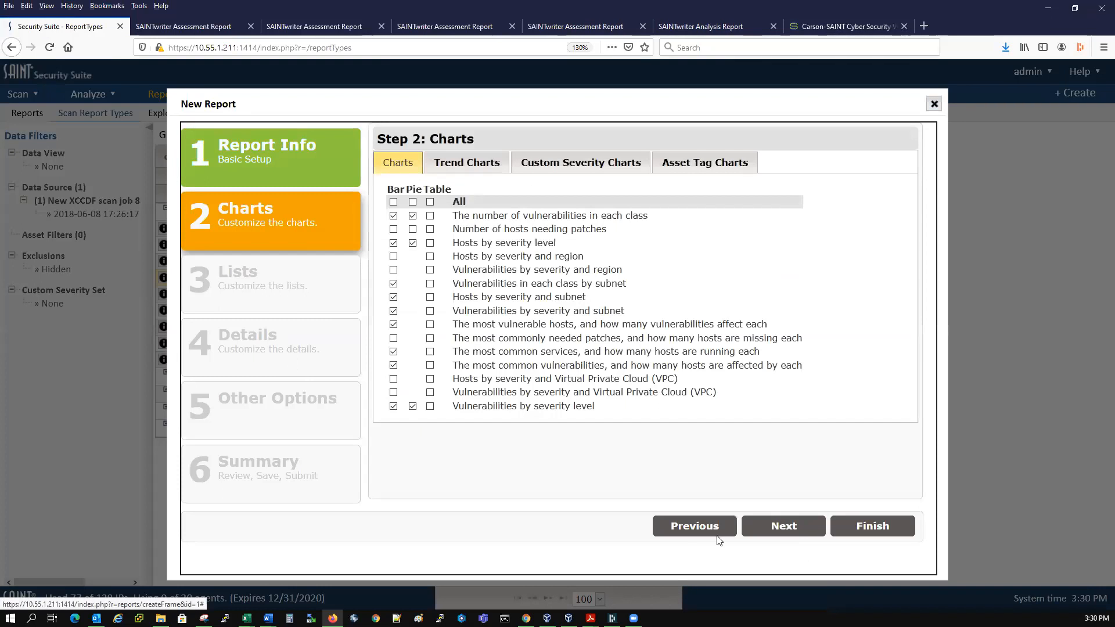
{"action": "left_click", "coordinate": [695, 529]}
{"action": "left_click", "coordinate": [548, 376]}
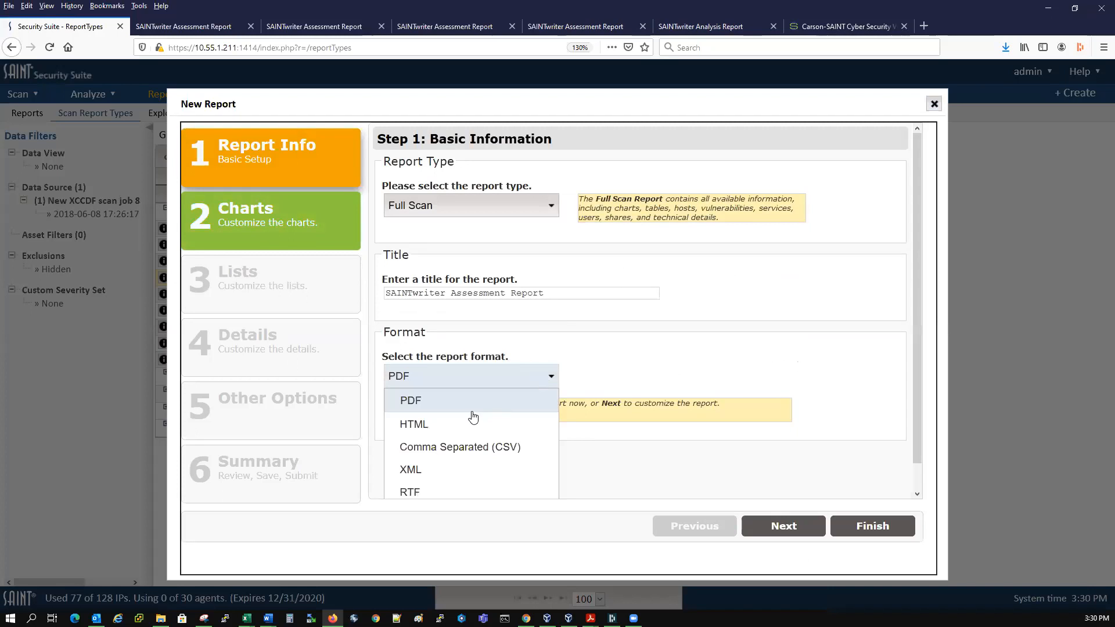
{"action": "left_click", "coordinate": [451, 426]}
{"action": "left_click", "coordinate": [780, 526]}
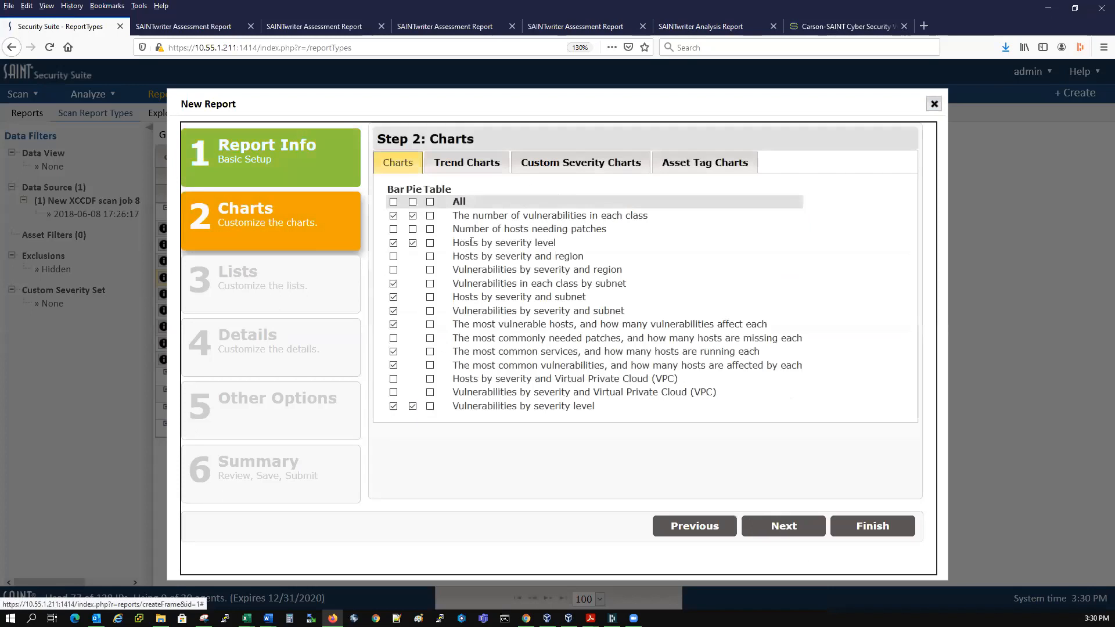
Clear all bar, pie and table chart selections, check the other chart categories, and generate the report with the default lists.
{"action": "left_click", "coordinate": [394, 203]}
{"action": "left_click", "coordinate": [393, 202]}
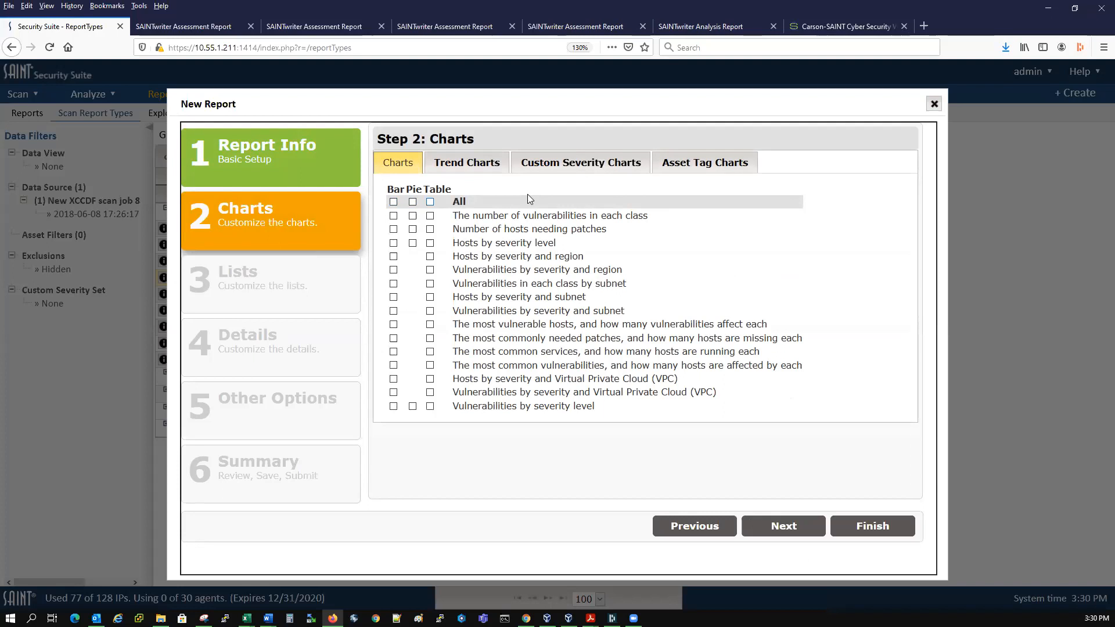
{"action": "left_click", "coordinate": [690, 162]}
{"action": "left_click", "coordinate": [577, 162]}
{"action": "left_click", "coordinate": [445, 162]}
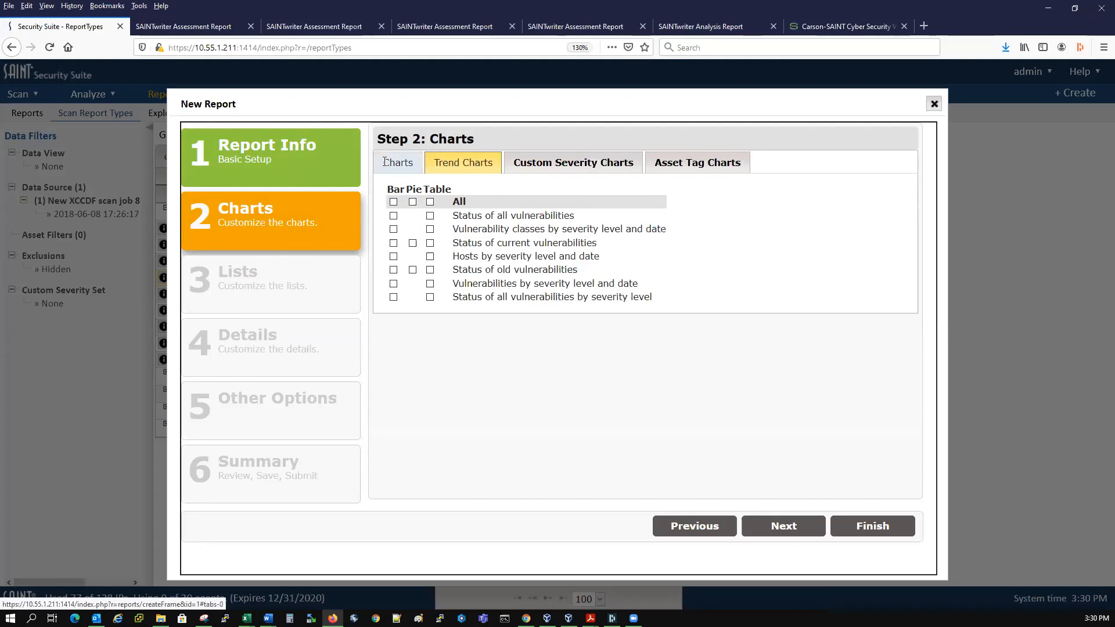
{"action": "left_click", "coordinate": [399, 162]}
{"action": "left_click", "coordinate": [856, 528]}
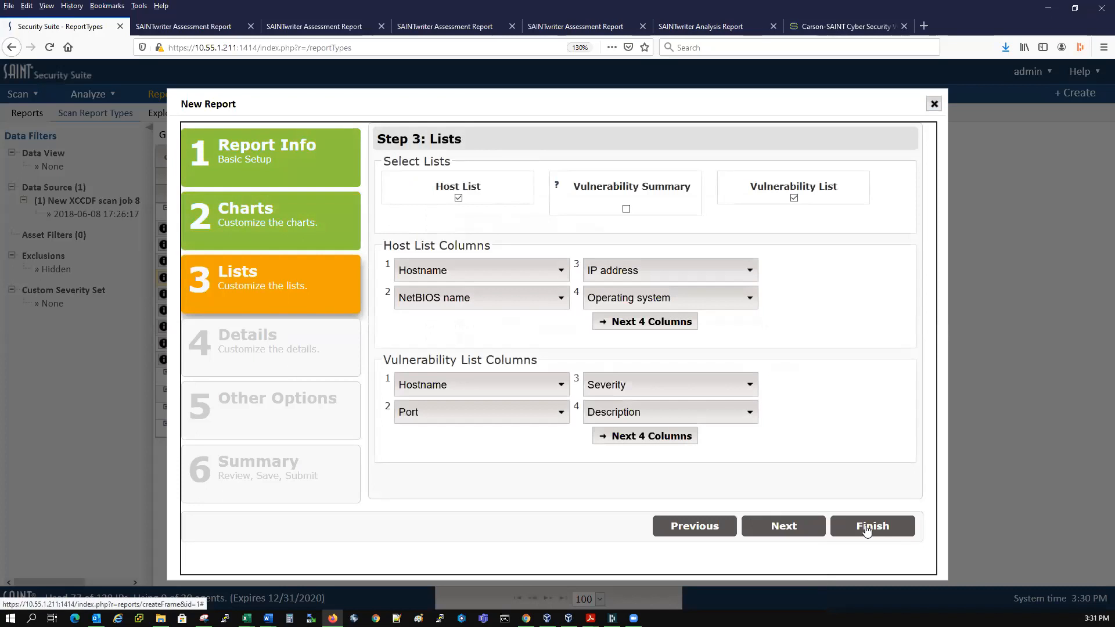
{"action": "left_click", "coordinate": [866, 529]}
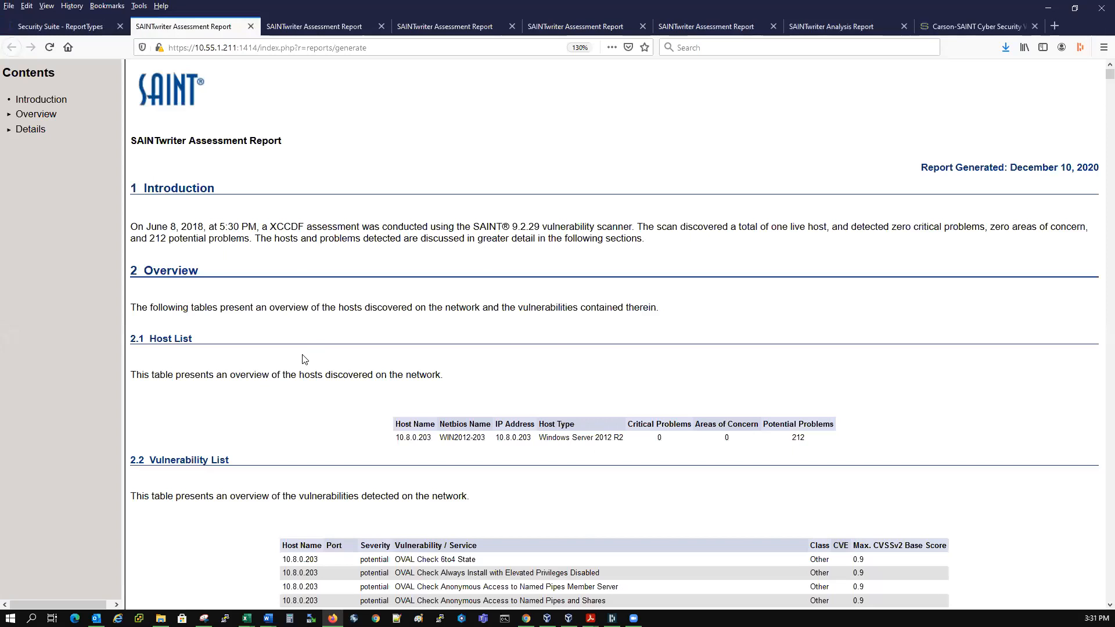
Examine the generated report's host list and the OVAL check entries in its vulnerability list.
{"action": "scroll", "coordinate": [301, 360], "scroll_direction": "down", "scroll_amount": 3}
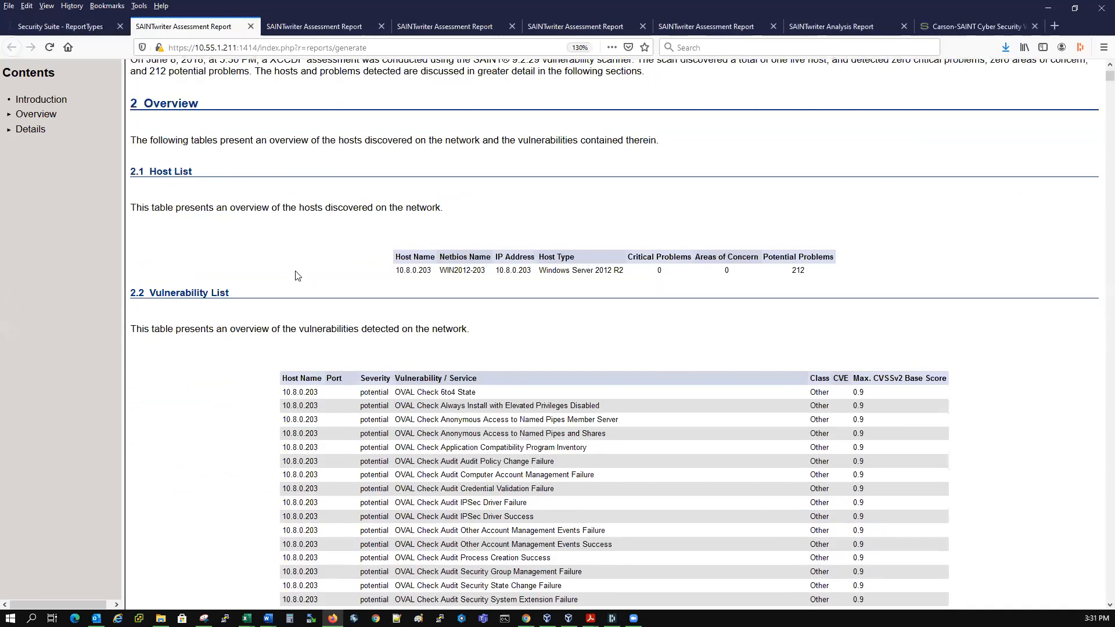
{"action": "scroll", "coordinate": [296, 276], "scroll_direction": "down", "scroll_amount": 1}
{"action": "scroll", "coordinate": [354, 273], "scroll_direction": "down", "scroll_amount": 1}
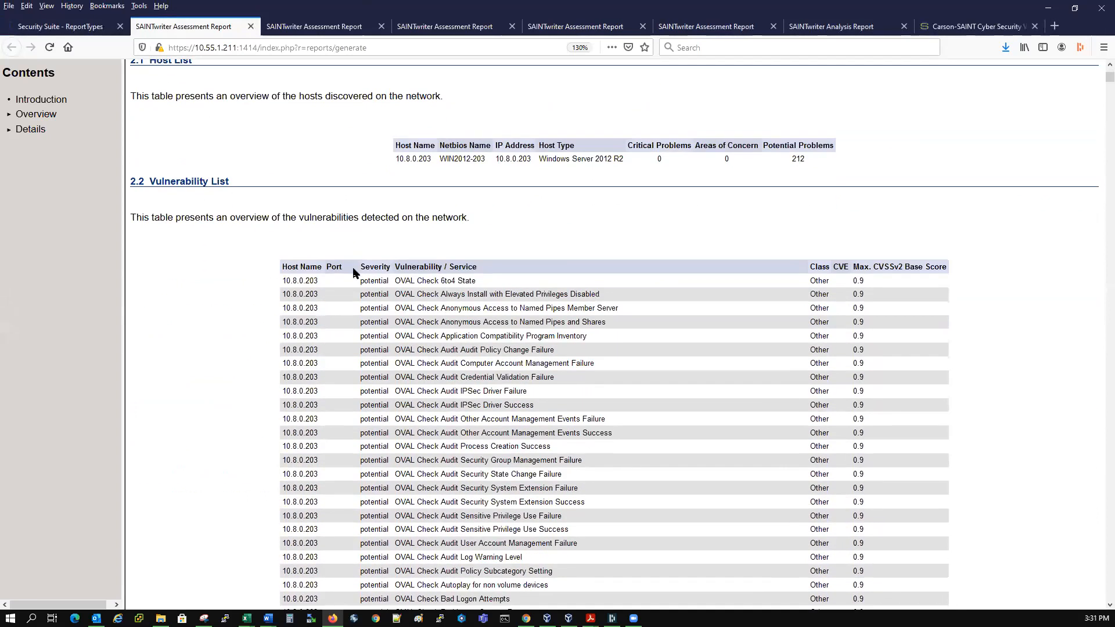
{"action": "left_click_drag", "start_coordinate": [483, 281], "coordinate": [371, 281]}
{"action": "left_click", "coordinate": [467, 295]}
{"action": "scroll", "coordinate": [488, 390], "scroll_direction": "down", "scroll_amount": 6}
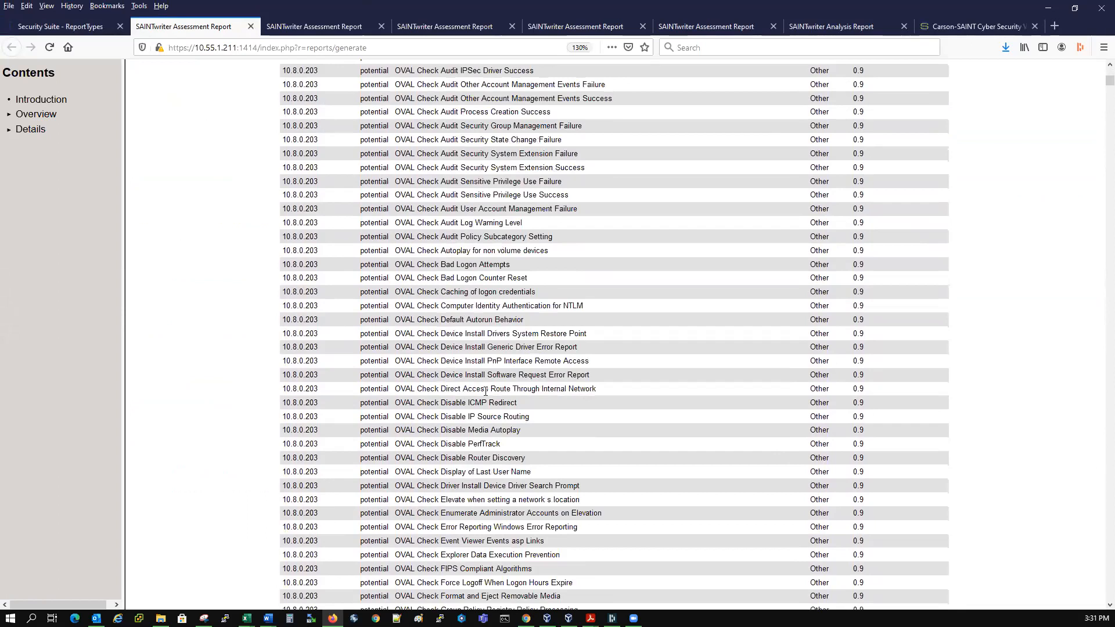
{"action": "scroll", "coordinate": [486, 390], "scroll_direction": "up", "scroll_amount": 15}
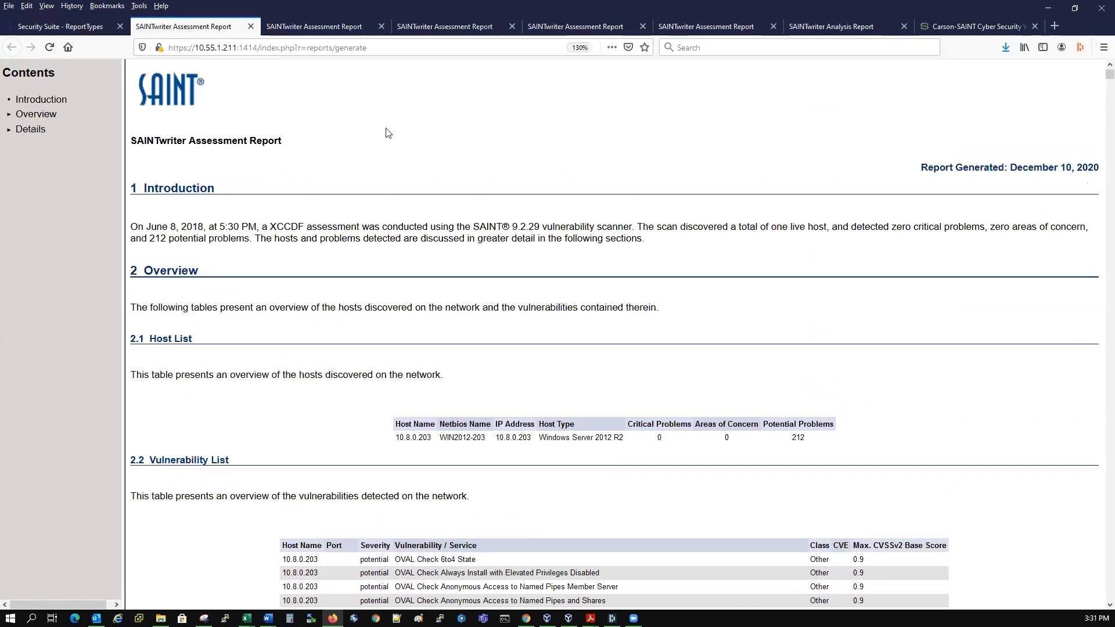
Open the benchmark reports of the XCCDF scan job and try to download the reports for the Windows_2012_MS_STIG result.
{"action": "left_click", "coordinate": [92, 30]}
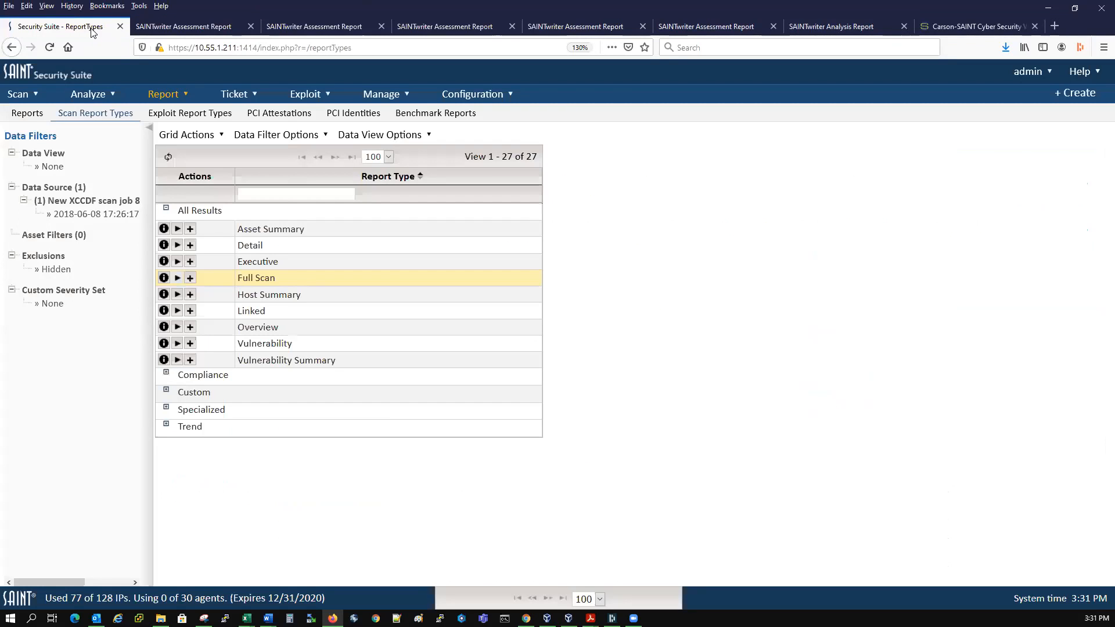
{"action": "left_click", "coordinate": [433, 118]}
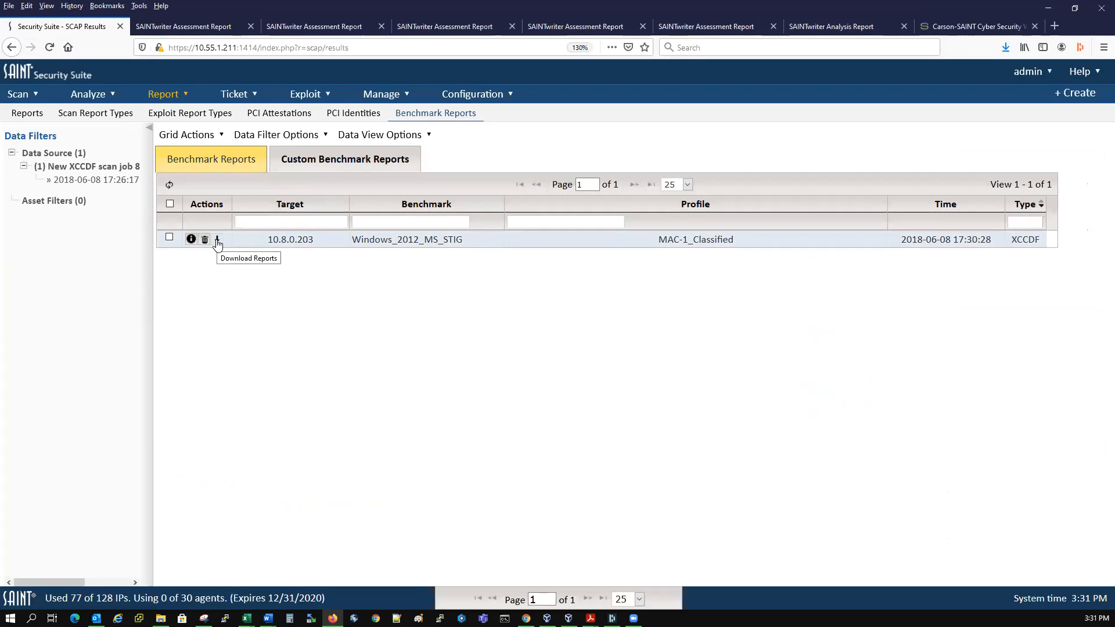
{"action": "left_click", "coordinate": [217, 241]}
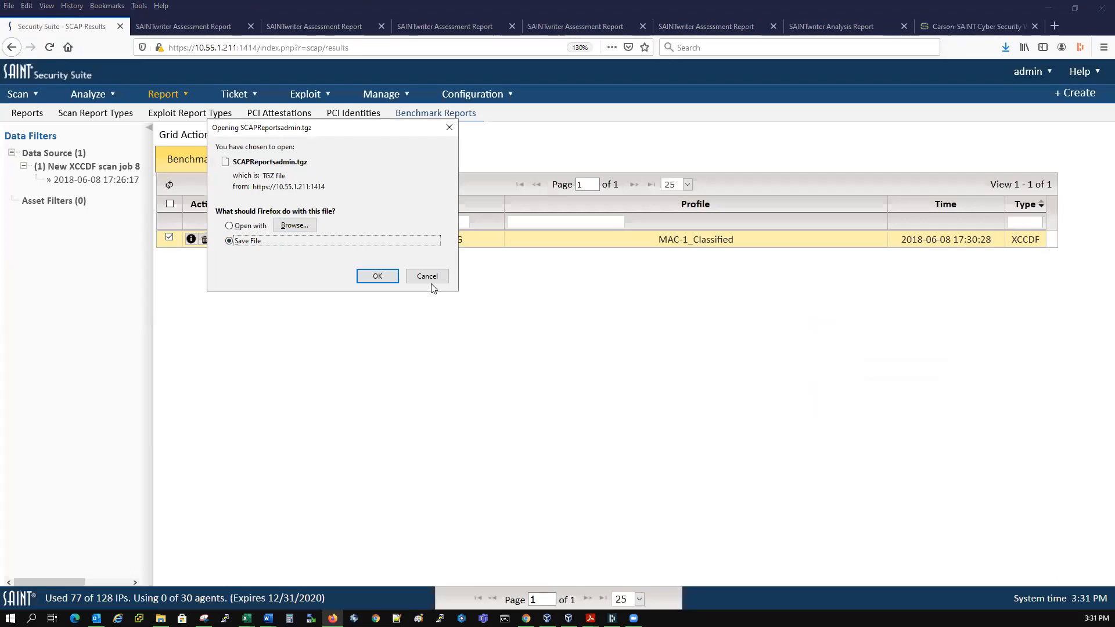
{"action": "left_click", "coordinate": [427, 279]}
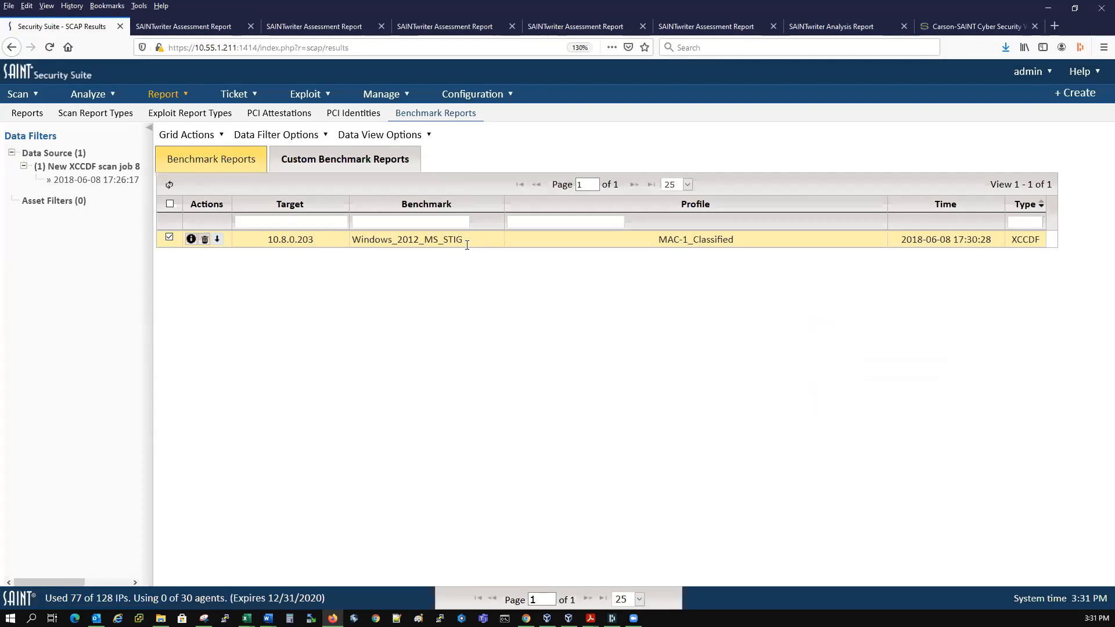
View the Windows_2012_MS_STIG report files, open the human-readable results and xccdfdetail.html in separate tabs, and close the viewer.
{"action": "left_click", "coordinate": [192, 240]}
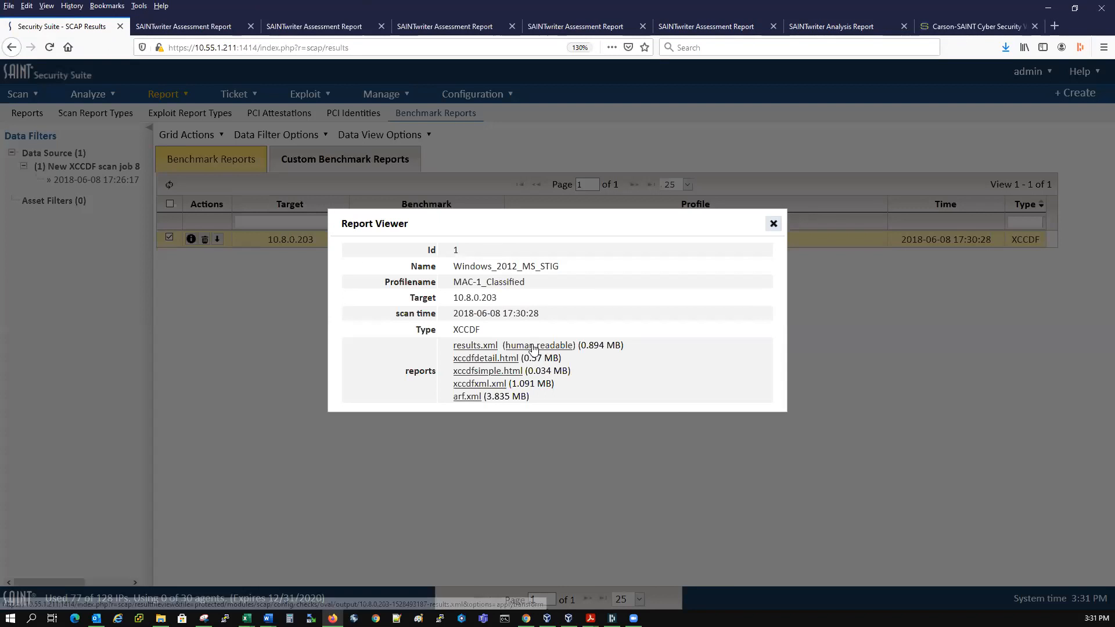
{"action": "right_click", "coordinate": [534, 347]}
{"action": "left_click", "coordinate": [554, 353]}
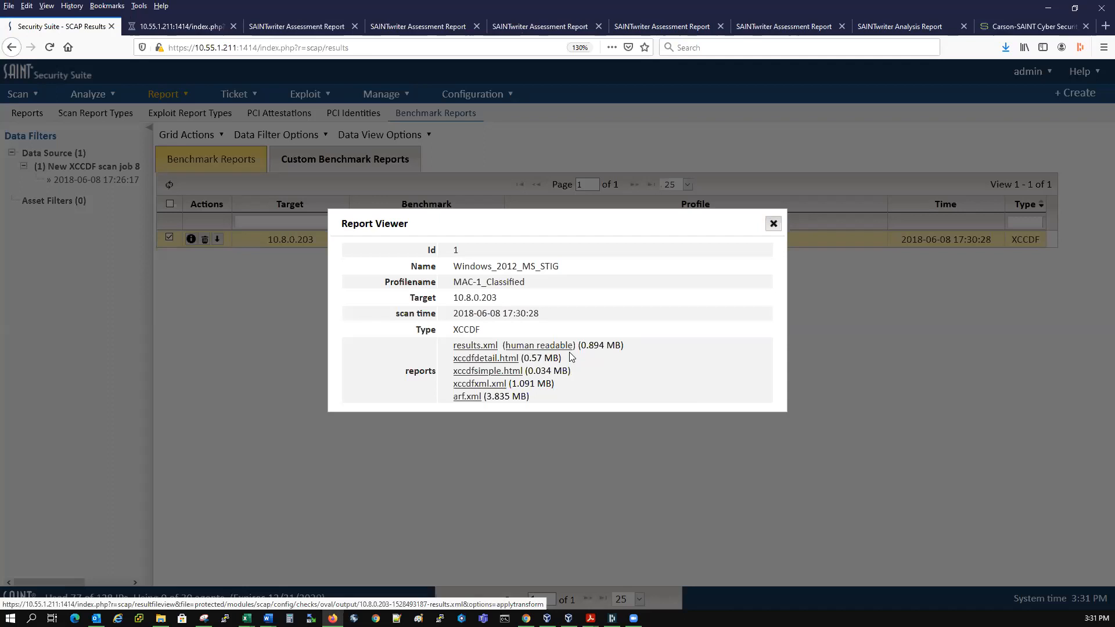
{"action": "right_click", "coordinate": [473, 363]}
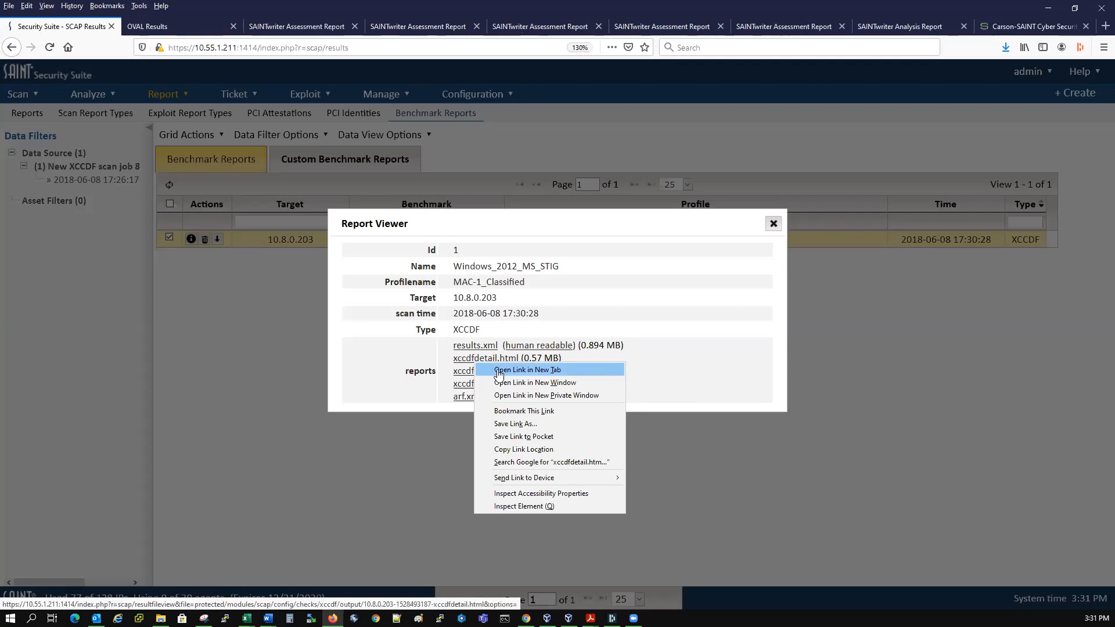
{"action": "left_click", "coordinate": [498, 370]}
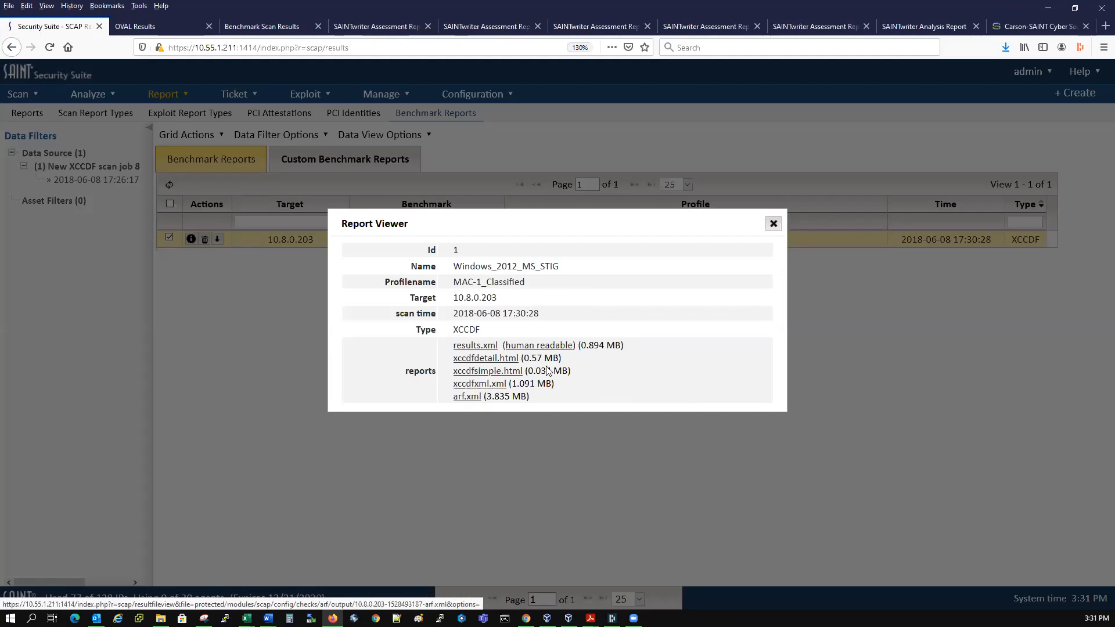
{"action": "left_click", "coordinate": [773, 225]}
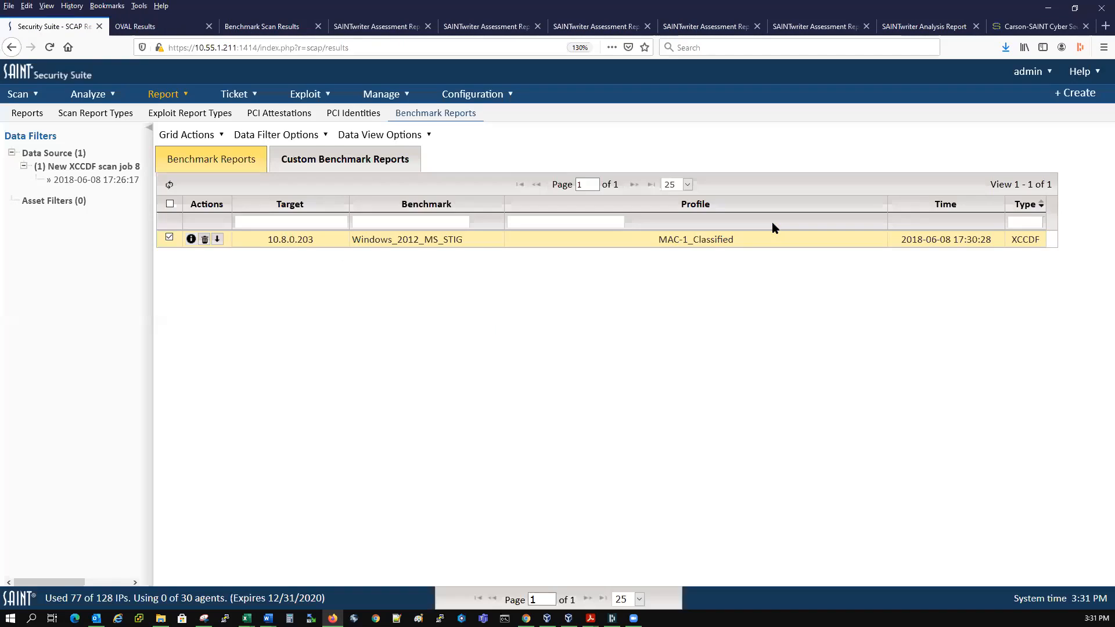
Examine the OVAL results page, covering the analyzed systems, system information and the OVAL definition results.
{"action": "left_click", "coordinate": [148, 27]}
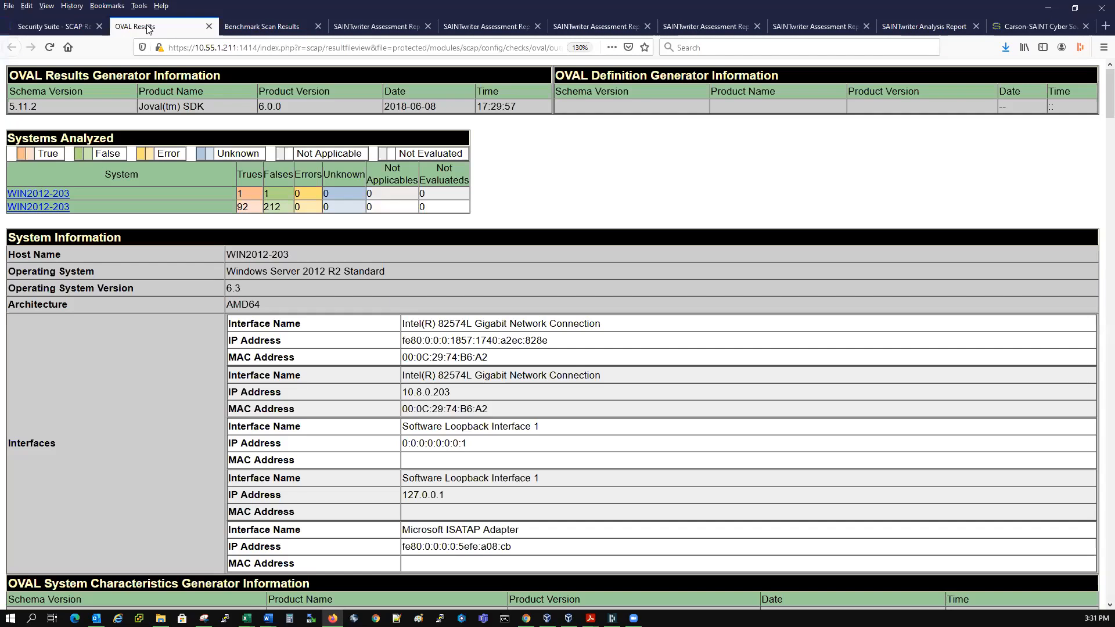
{"action": "scroll", "coordinate": [500, 338], "scroll_direction": "down", "scroll_amount": 5}
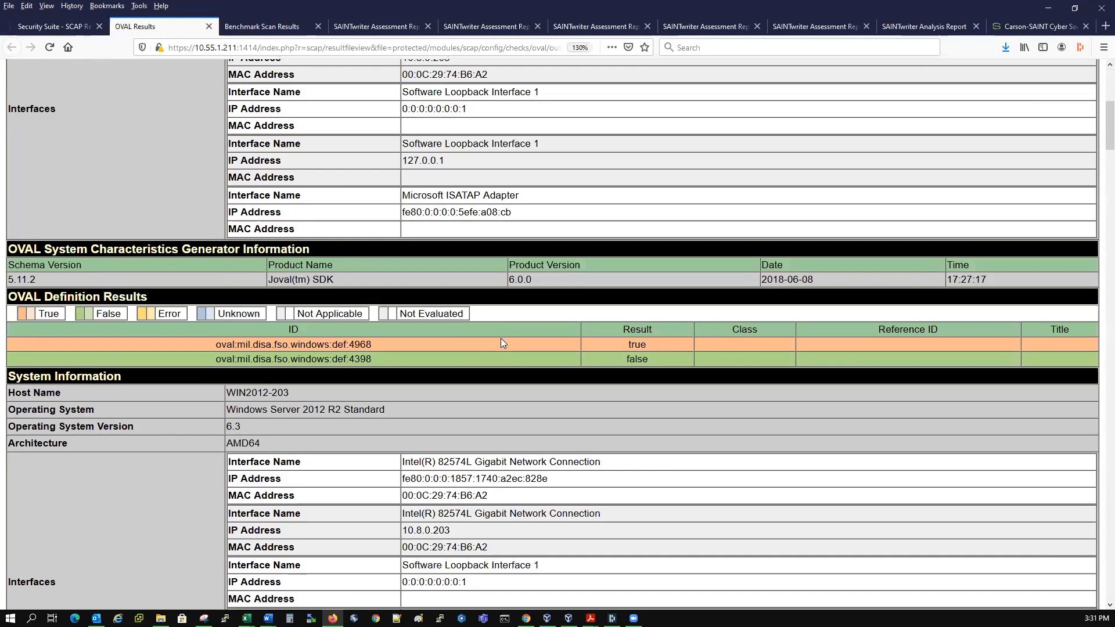
{"action": "scroll", "coordinate": [455, 337], "scroll_direction": "down", "scroll_amount": 1}
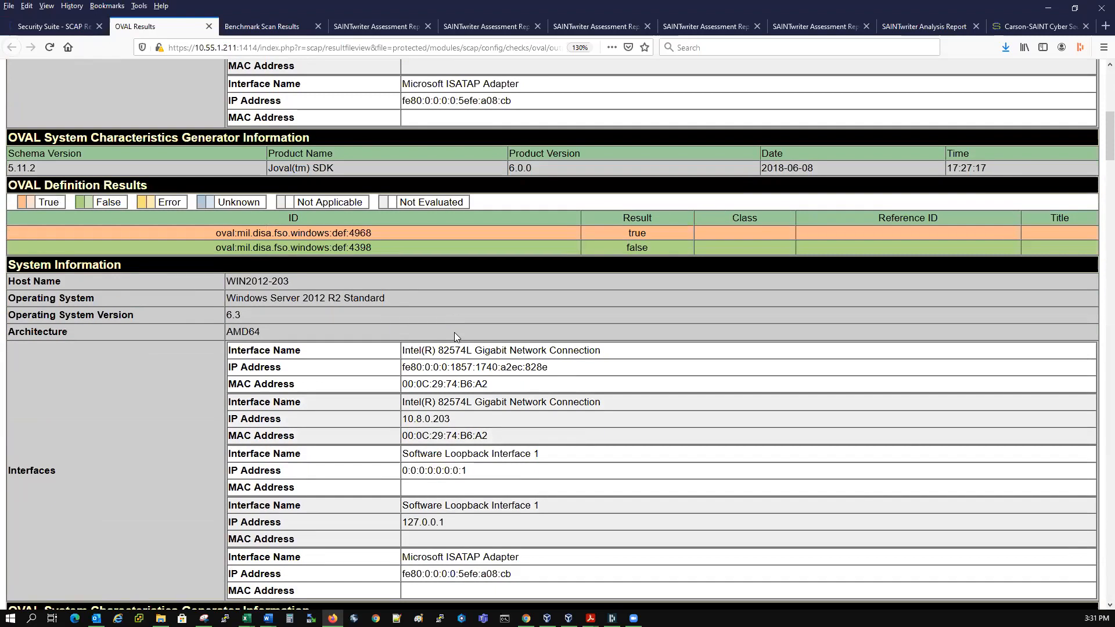
{"action": "scroll", "coordinate": [455, 332], "scroll_direction": "down", "scroll_amount": 8}
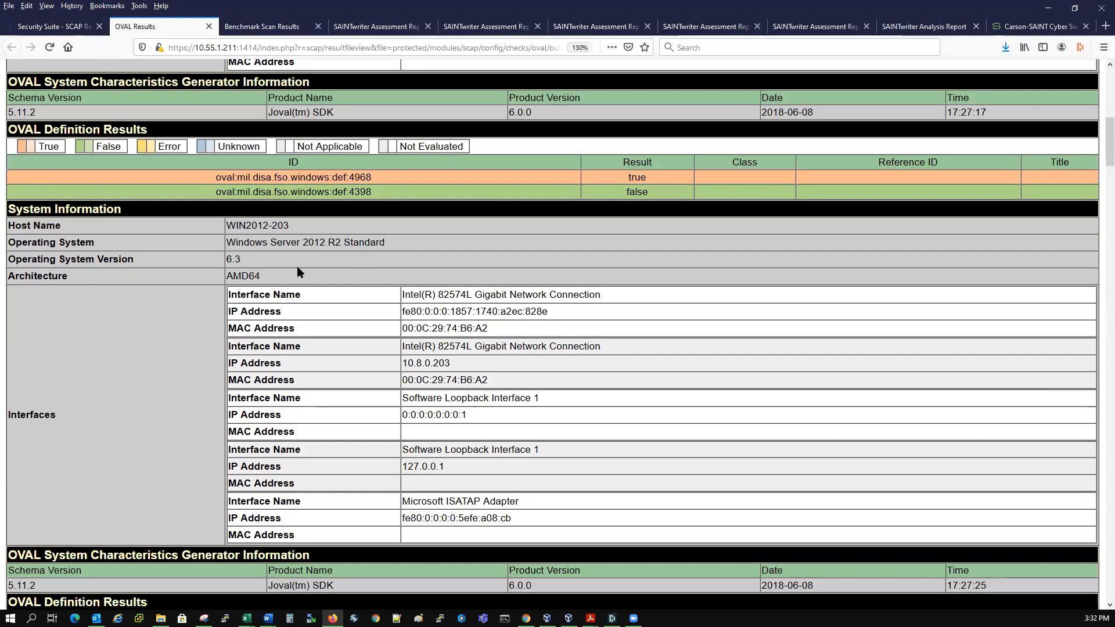
{"action": "scroll", "coordinate": [464, 332], "scroll_direction": "down", "scroll_amount": 3}
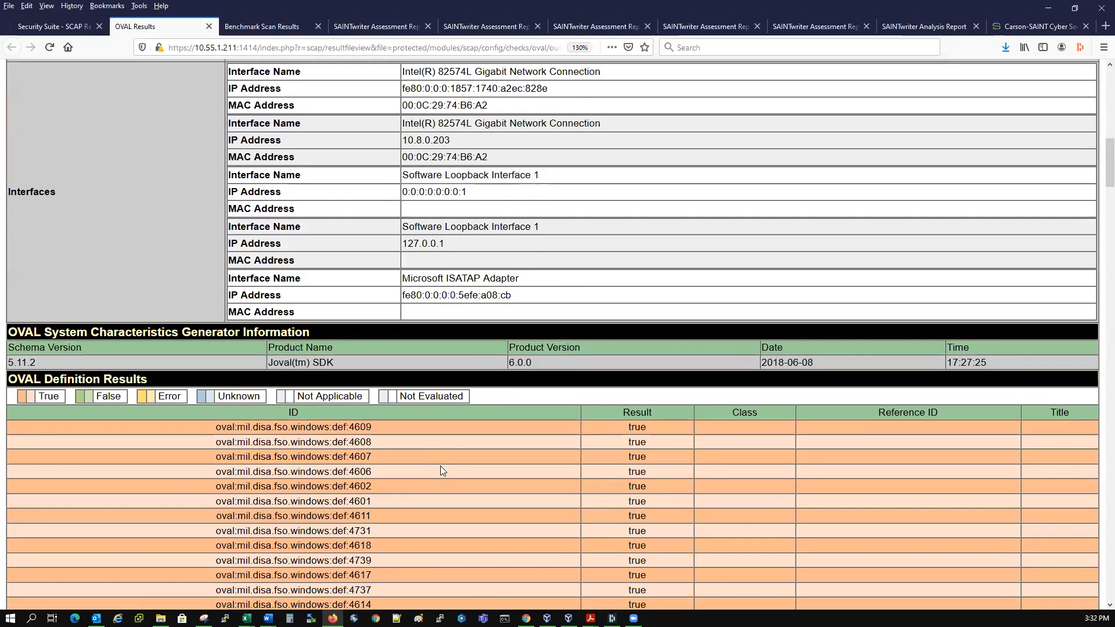
{"action": "scroll", "coordinate": [439, 465], "scroll_direction": "down", "scroll_amount": 2}
{"action": "left_click_drag", "start_coordinate": [373, 304], "coordinate": [217, 304]}
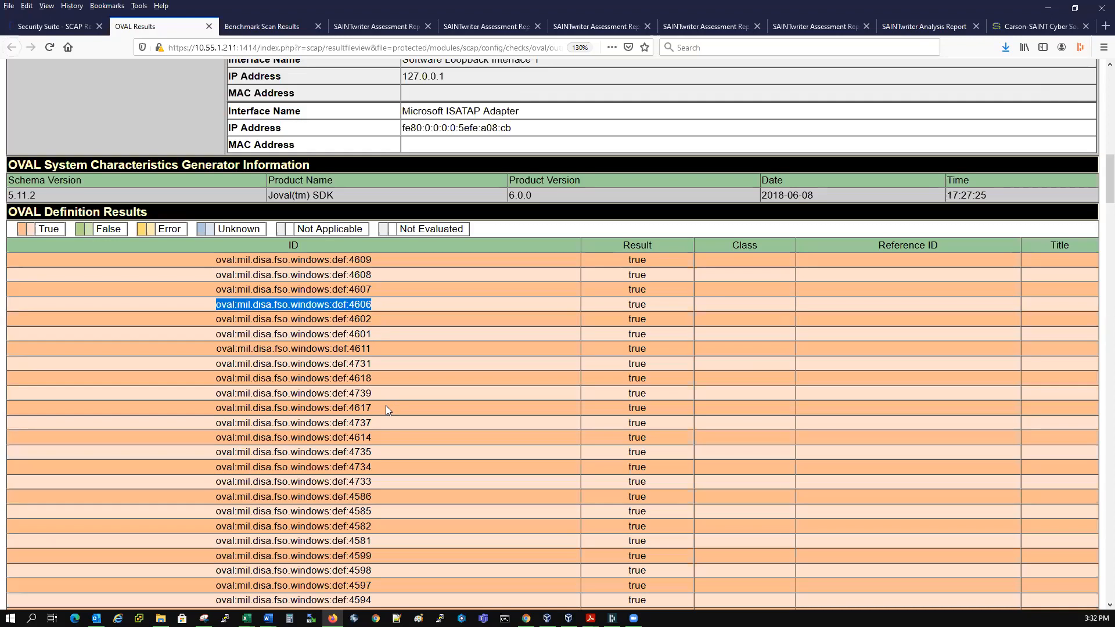
{"action": "scroll", "coordinate": [386, 405], "scroll_direction": "down", "scroll_amount": 8}
{"action": "scroll", "coordinate": [385, 405], "scroll_direction": "up", "scroll_amount": 15}
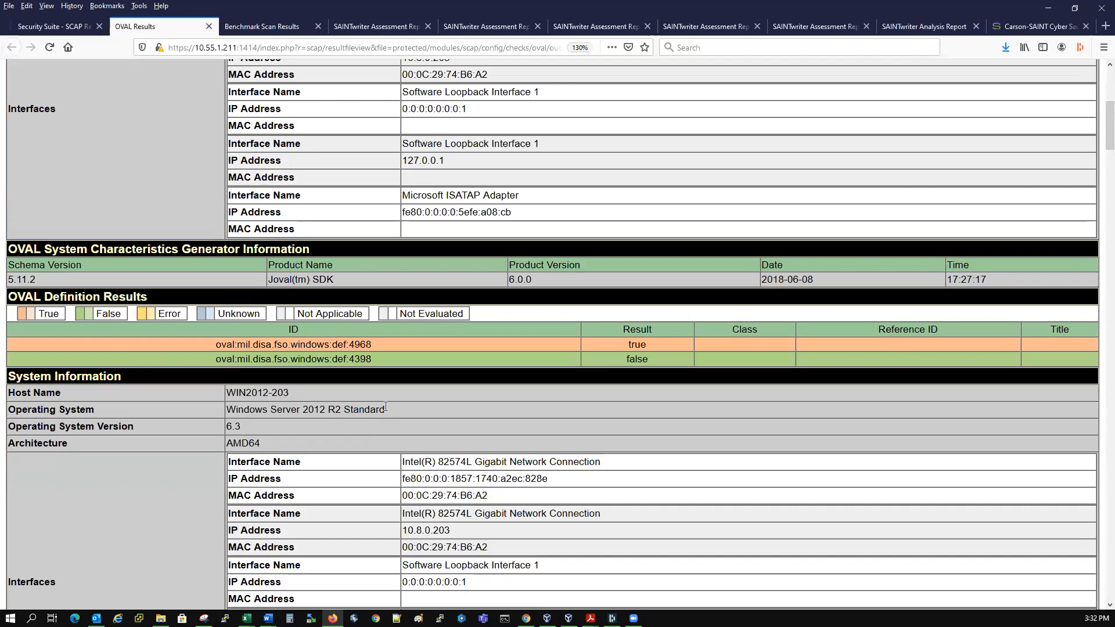
{"action": "scroll", "coordinate": [384, 406], "scroll_direction": "up", "scroll_amount": 10}
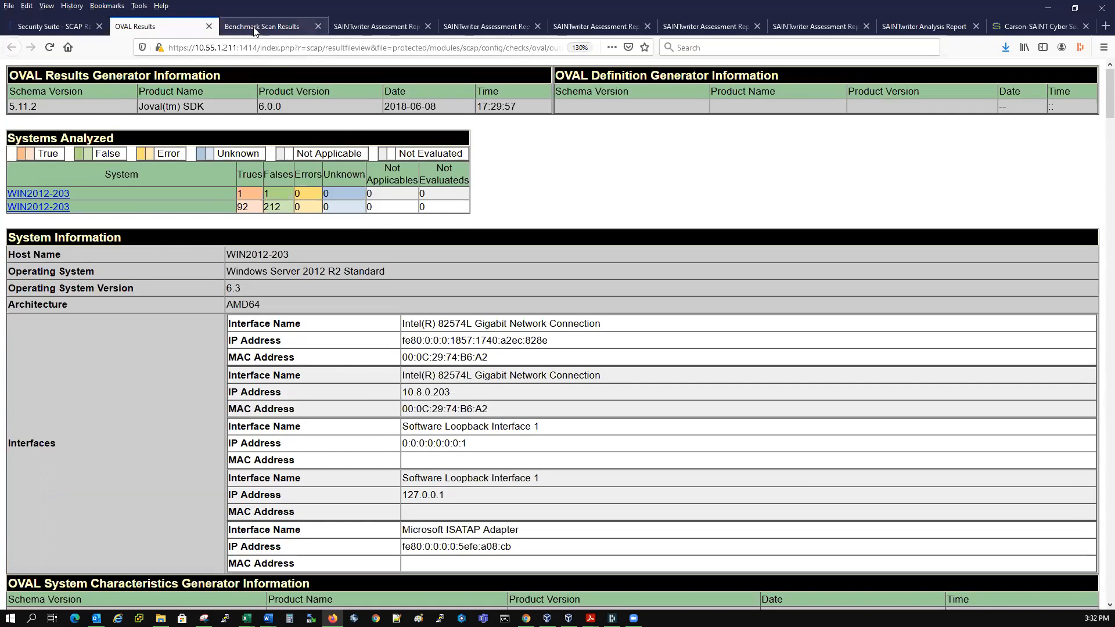
Filter the rule results in the Benchmark Scan Results report to the passed rules and review them.
{"action": "left_click", "coordinate": [254, 29]}
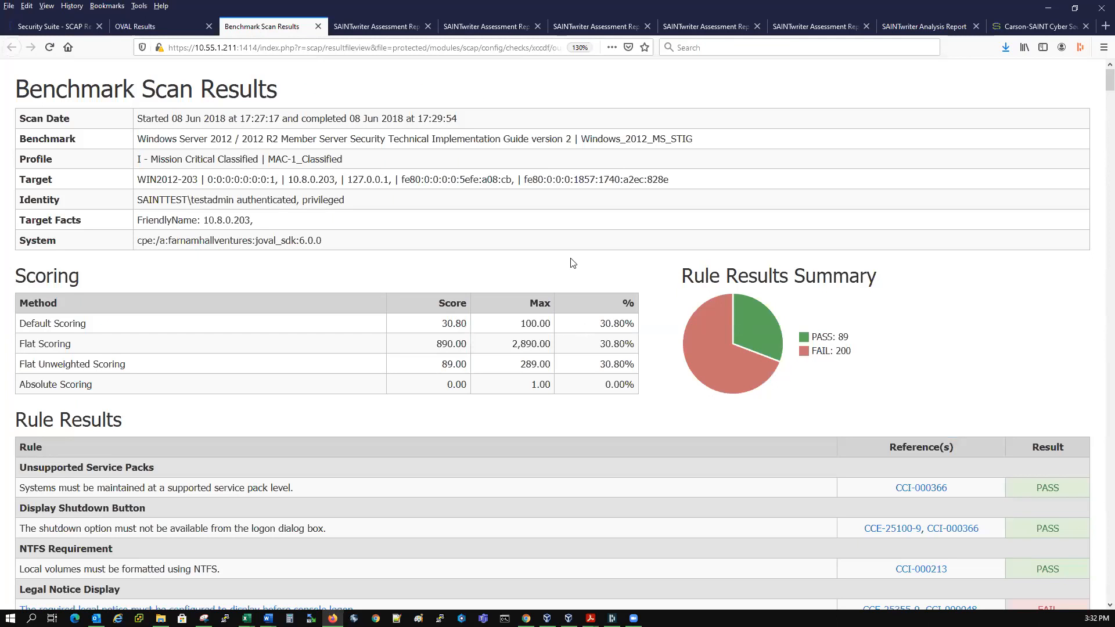
{"action": "mouse_move", "coordinate": [725, 349]}
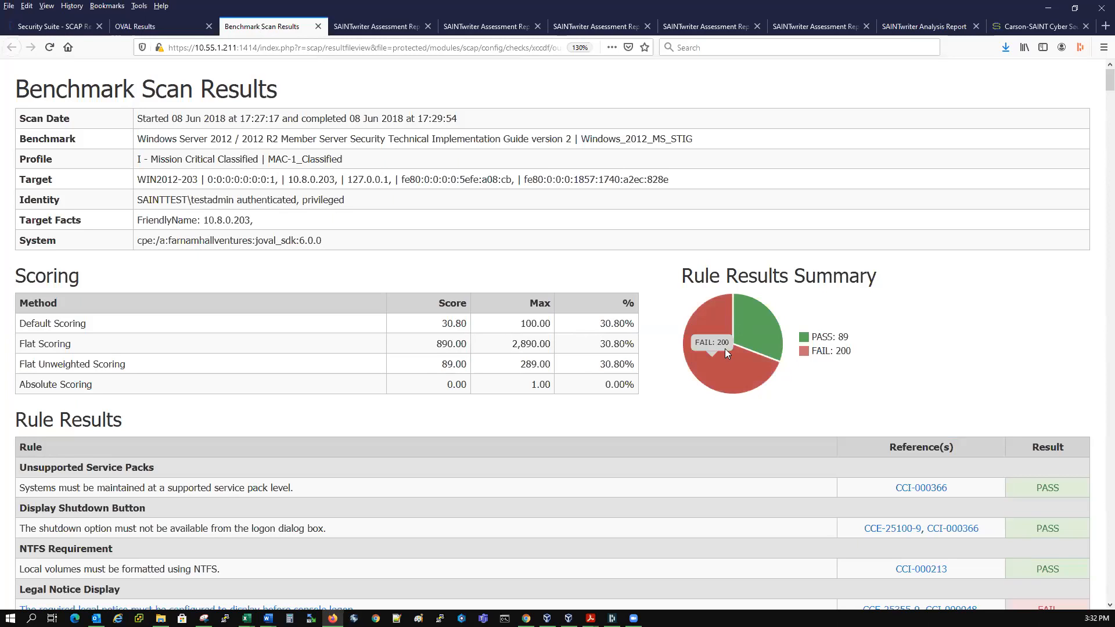
{"action": "left_click", "coordinate": [761, 334]}
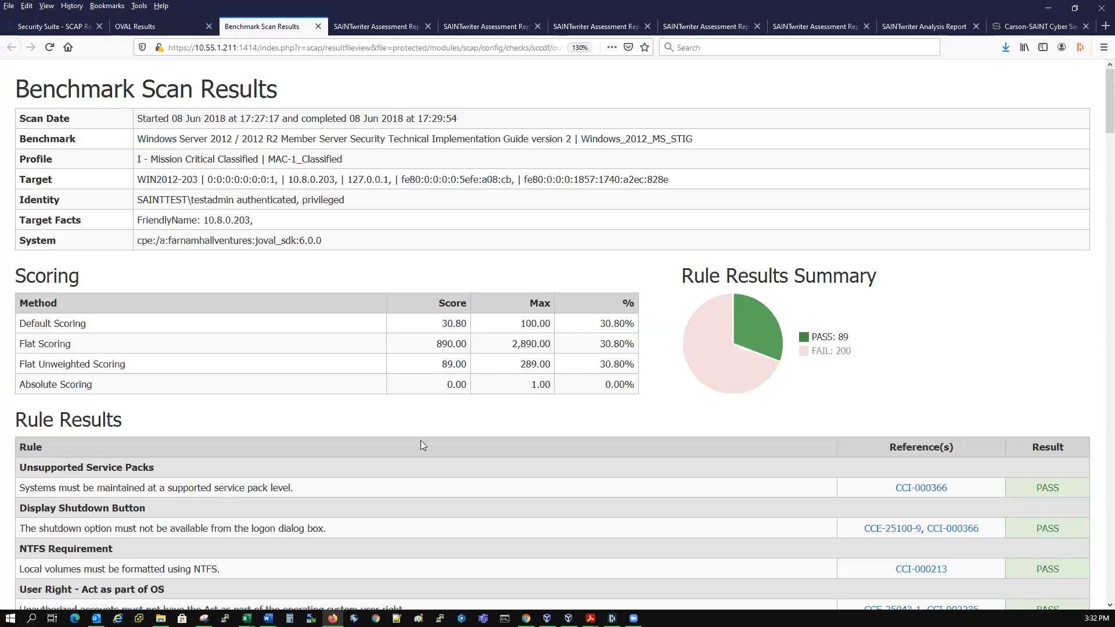
{"action": "scroll", "coordinate": [422, 446], "scroll_direction": "down", "scroll_amount": 5}
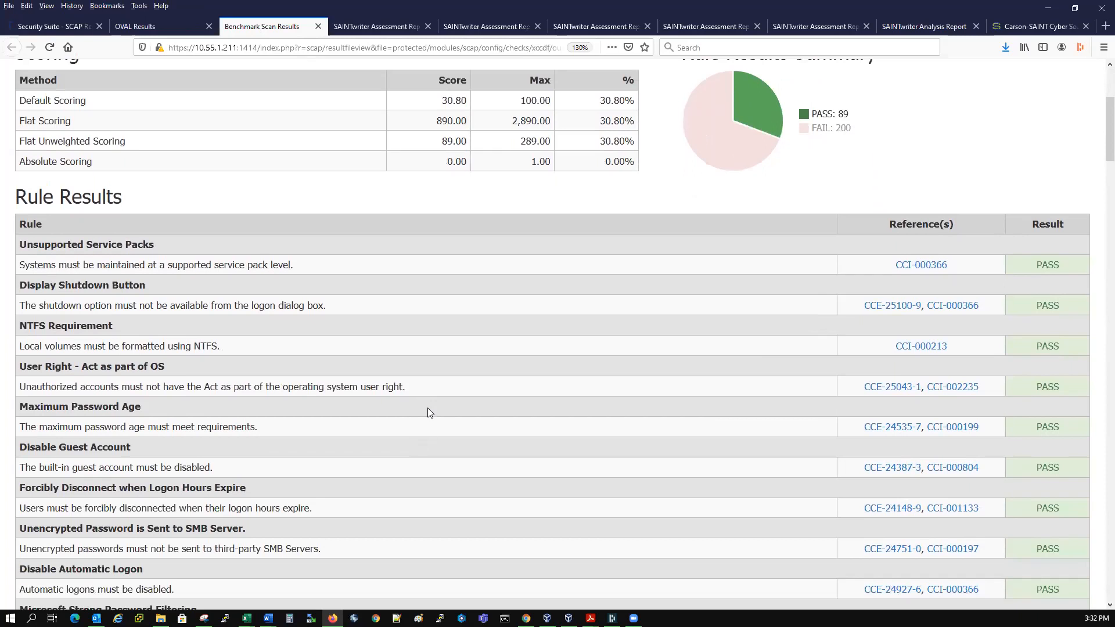
{"action": "scroll", "coordinate": [427, 408], "scroll_direction": "down", "scroll_amount": 5}
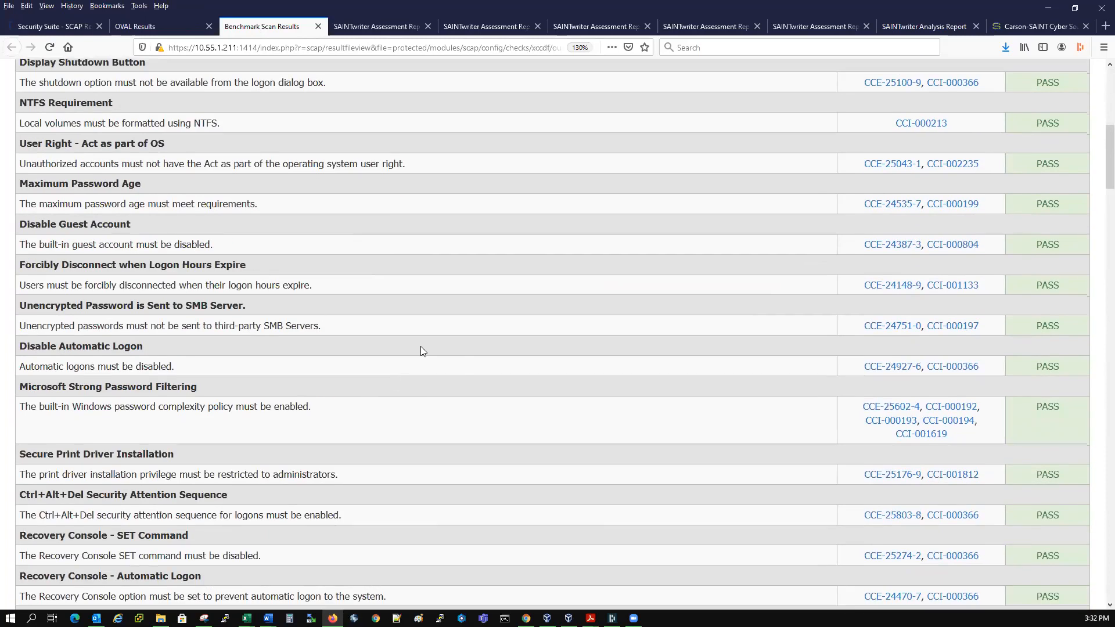
{"action": "scroll", "coordinate": [458, 364], "scroll_direction": "up", "scroll_amount": 8}
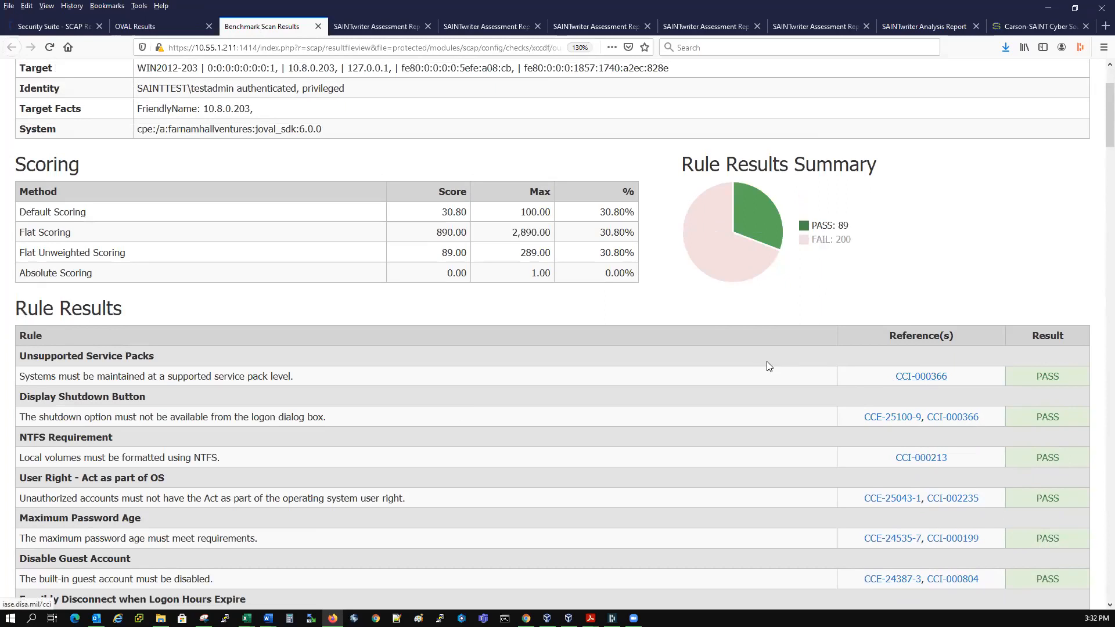
Filter the rule results to the failed rules and review the list.
{"action": "mouse_move", "coordinate": [713, 237]}
{"action": "left_click", "coordinate": [746, 264]}
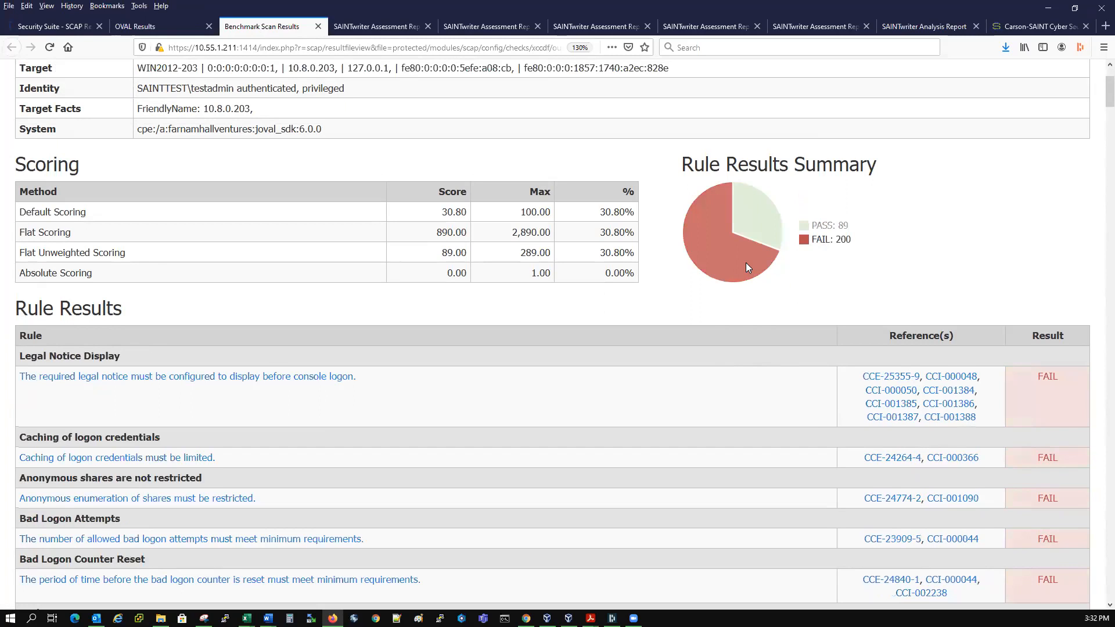
{"action": "scroll", "coordinate": [423, 400], "scroll_direction": "down", "scroll_amount": 3}
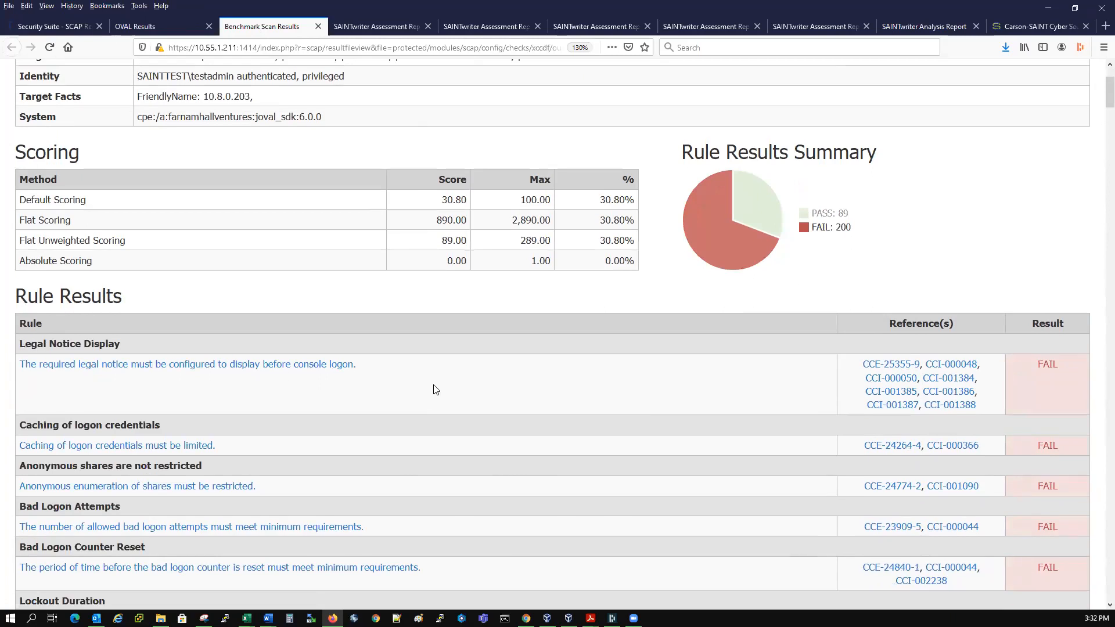
{"action": "scroll", "coordinate": [563, 353], "scroll_direction": "down", "scroll_amount": 1}
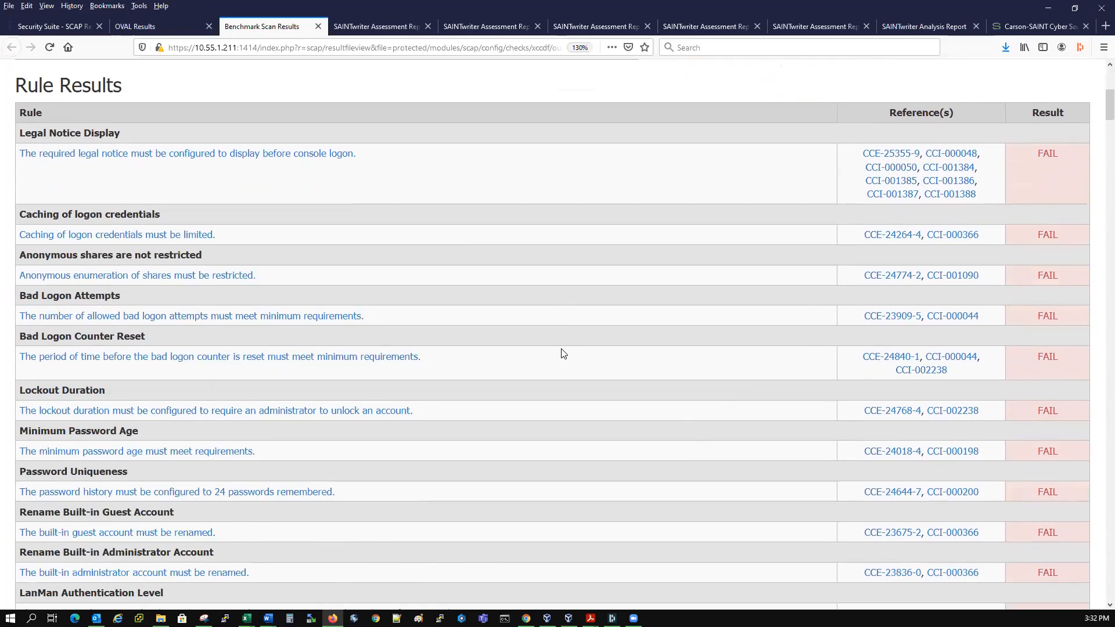
Expand the failed rule on anonymous enumeration of shares and examine its result diagnostics, including the untested registry values.
{"action": "left_click", "coordinate": [150, 275]}
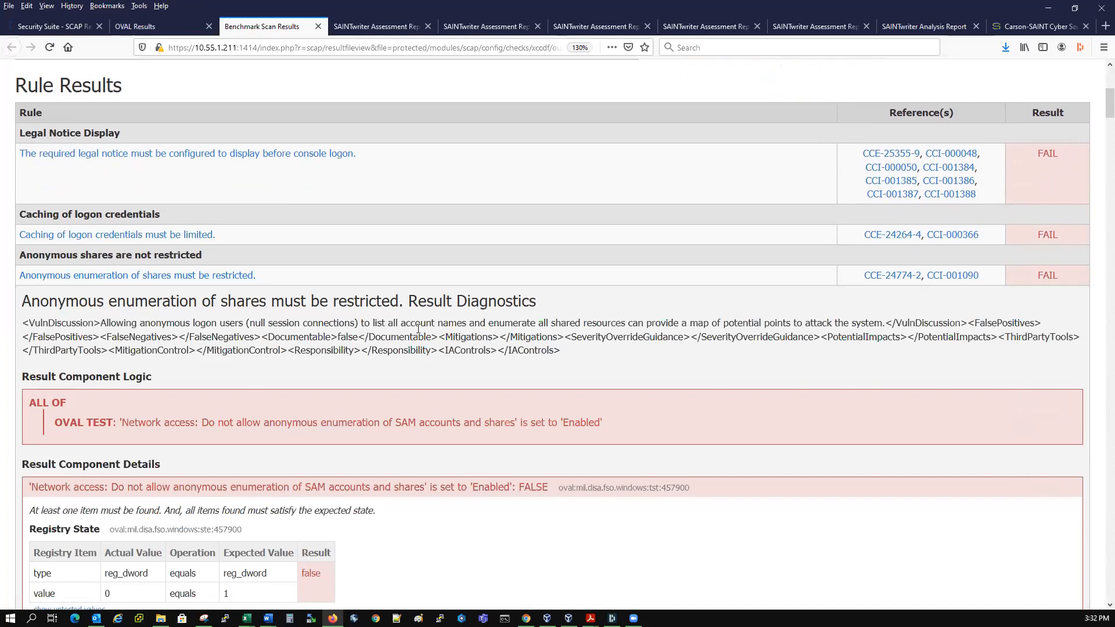
{"action": "scroll", "coordinate": [418, 328], "scroll_direction": "down", "scroll_amount": 2}
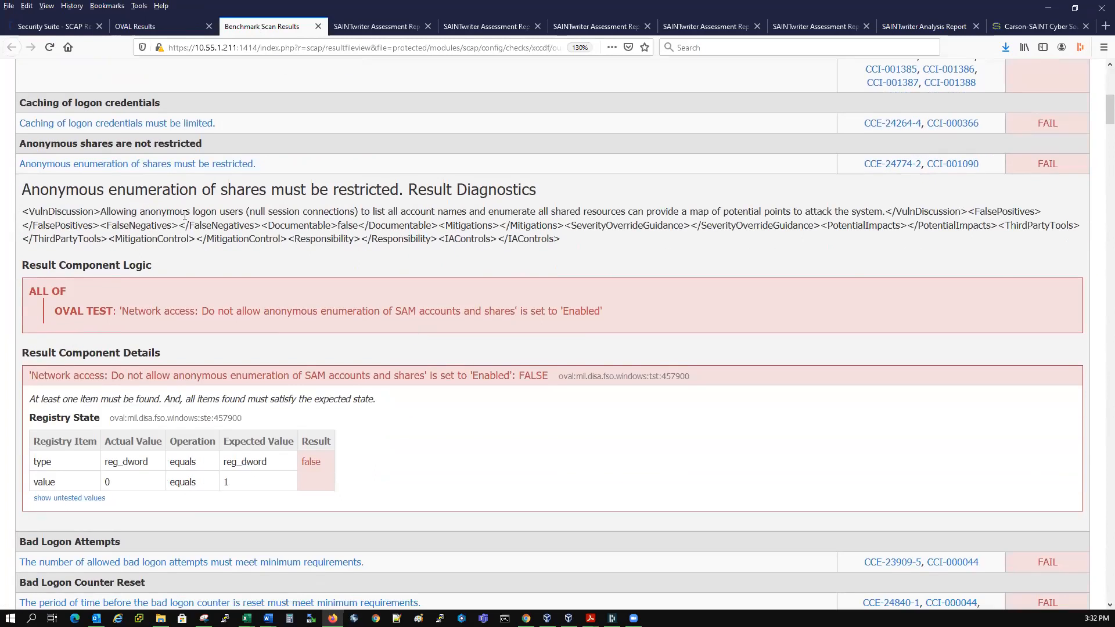
{"action": "scroll", "coordinate": [462, 416], "scroll_direction": "down", "scroll_amount": 1}
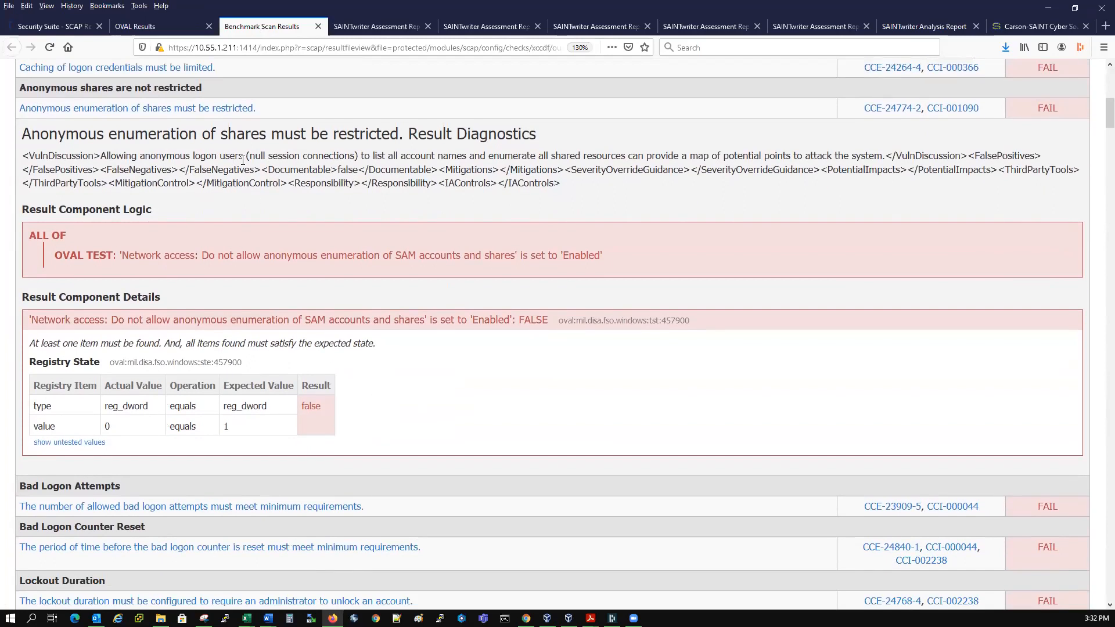
{"action": "left_click_drag", "start_coordinate": [324, 403], "coordinate": [275, 402]}
{"action": "left_click", "coordinate": [408, 396]}
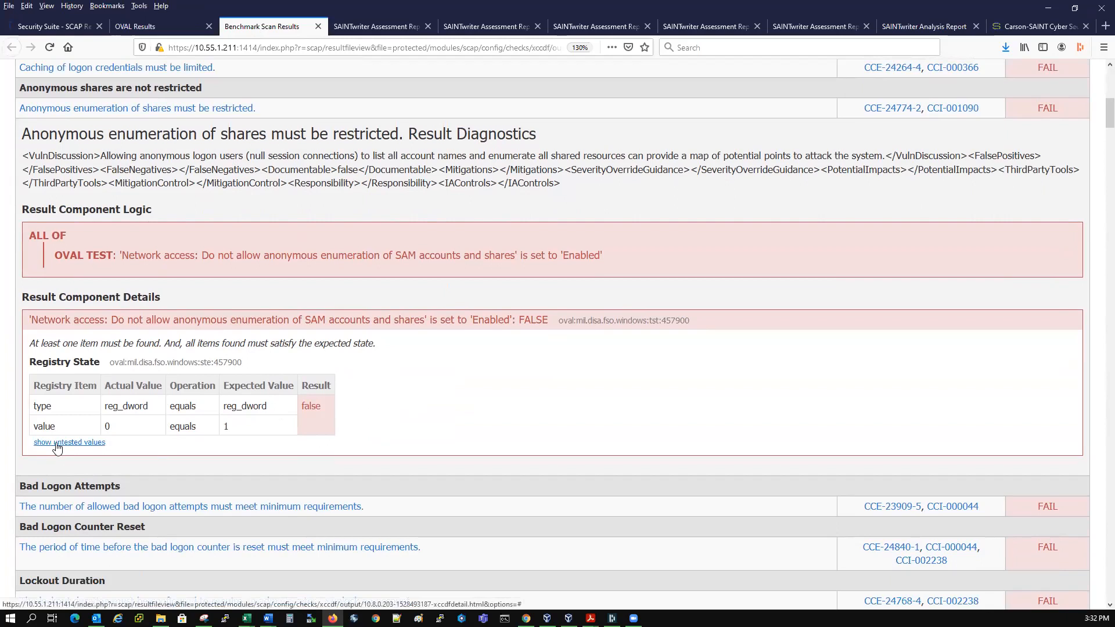
{"action": "left_click", "coordinate": [57, 444]}
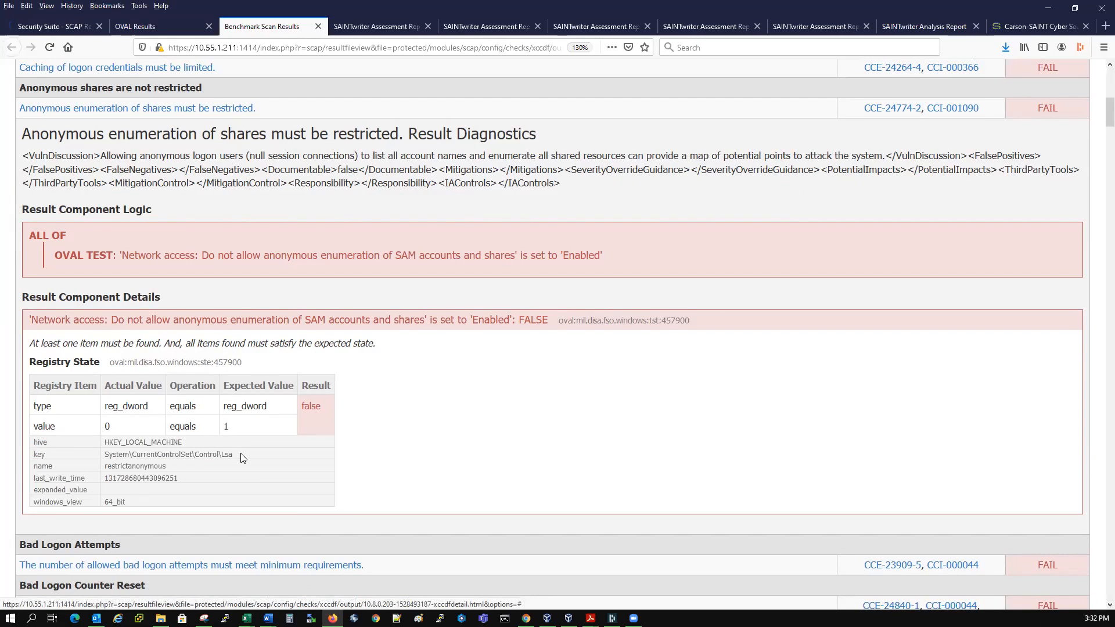
{"action": "scroll", "coordinate": [240, 453], "scroll_direction": "down", "scroll_amount": 2}
{"action": "scroll", "coordinate": [238, 428], "scroll_direction": "down", "scroll_amount": 1}
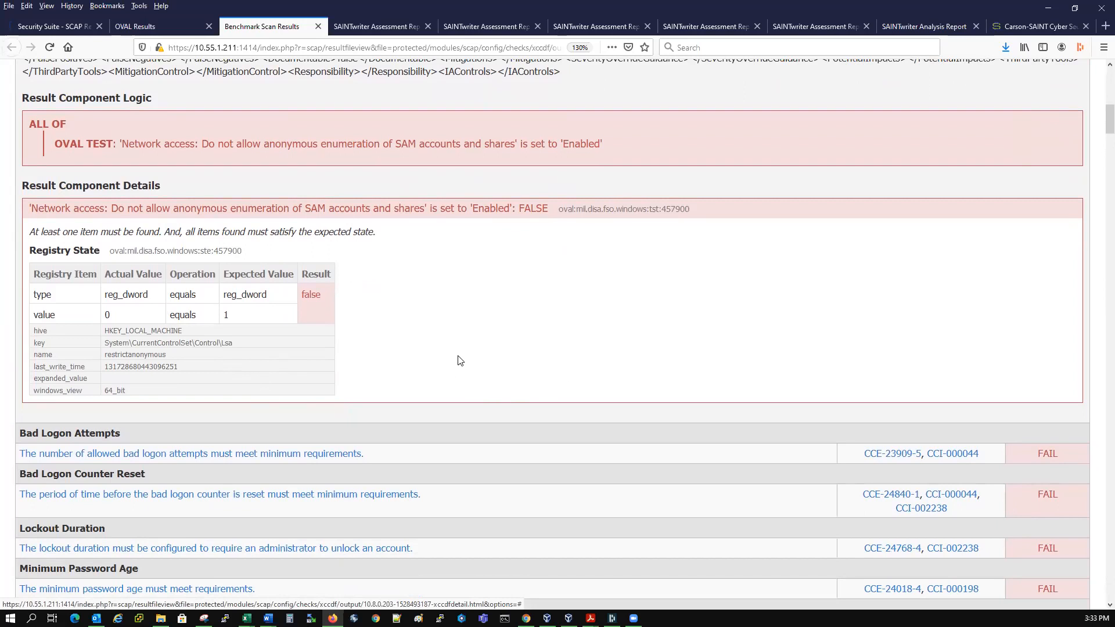
{"action": "scroll", "coordinate": [458, 360], "scroll_direction": "up", "scroll_amount": 15}
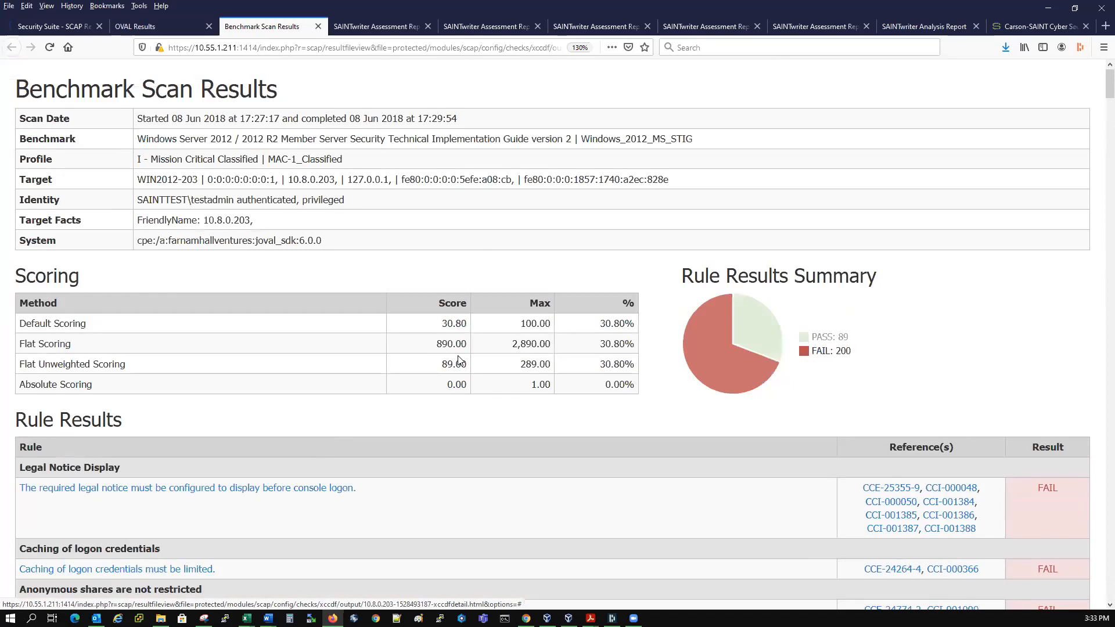
Return to the Benchmark Reports list in the Security Suite.
{"action": "left_click", "coordinate": [163, 30]}
{"action": "left_click", "coordinate": [55, 26]}
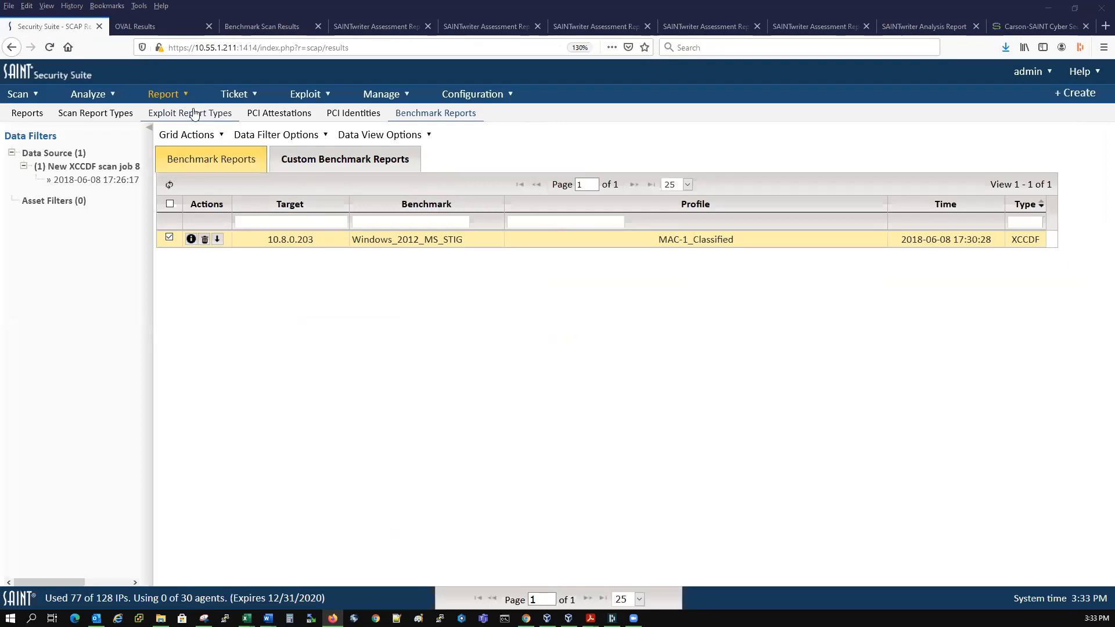
{"action": "mouse_move", "coordinate": [160, 101]}
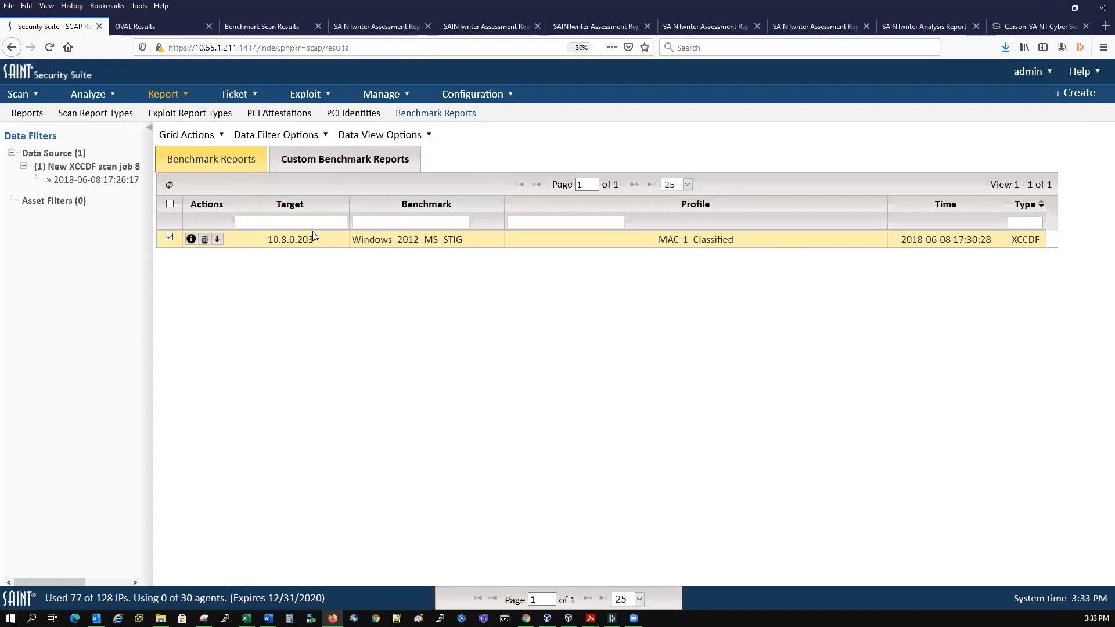
Open the Scan Report Types list and expand the All Results and Compliance groups.
{"action": "left_click", "coordinate": [164, 97]}
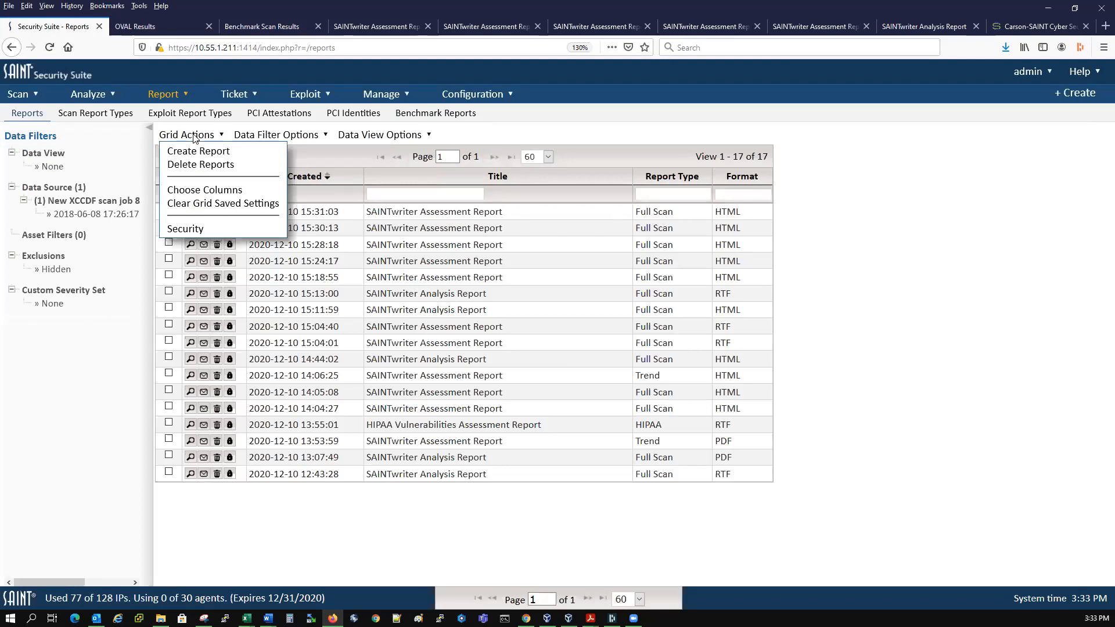
{"action": "left_click", "coordinate": [96, 115]}
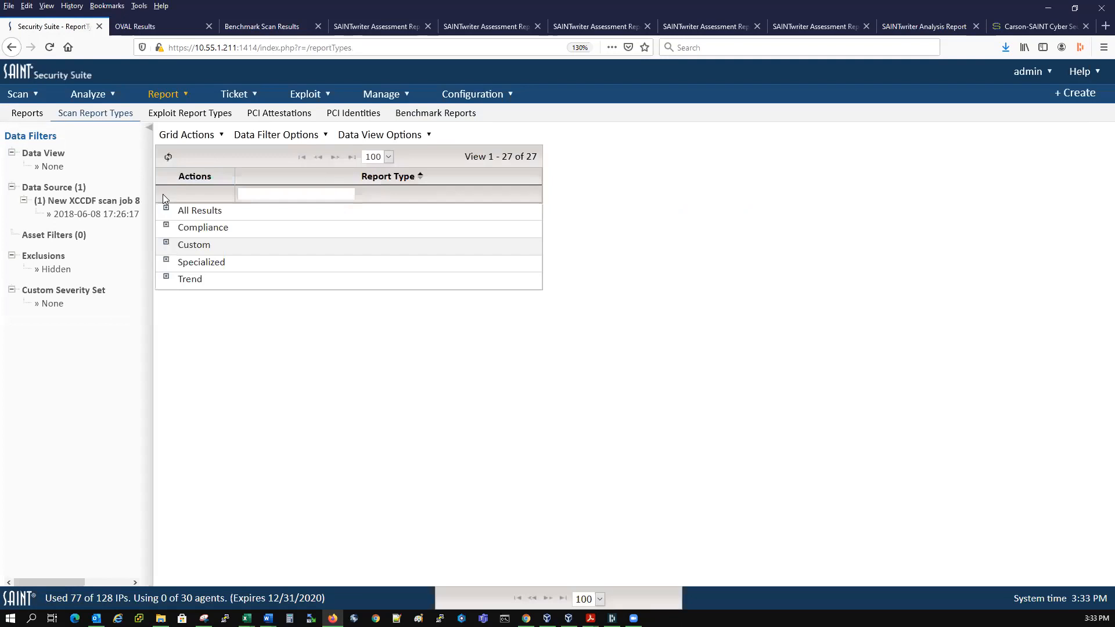
{"action": "left_click", "coordinate": [166, 209]}
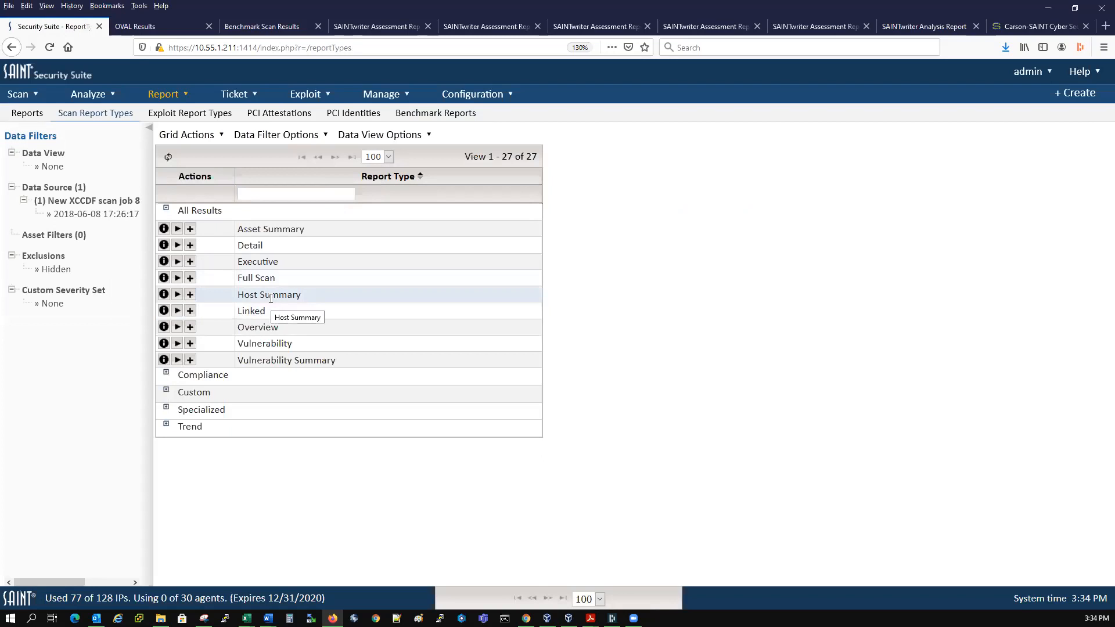
{"action": "left_click", "coordinate": [166, 373]}
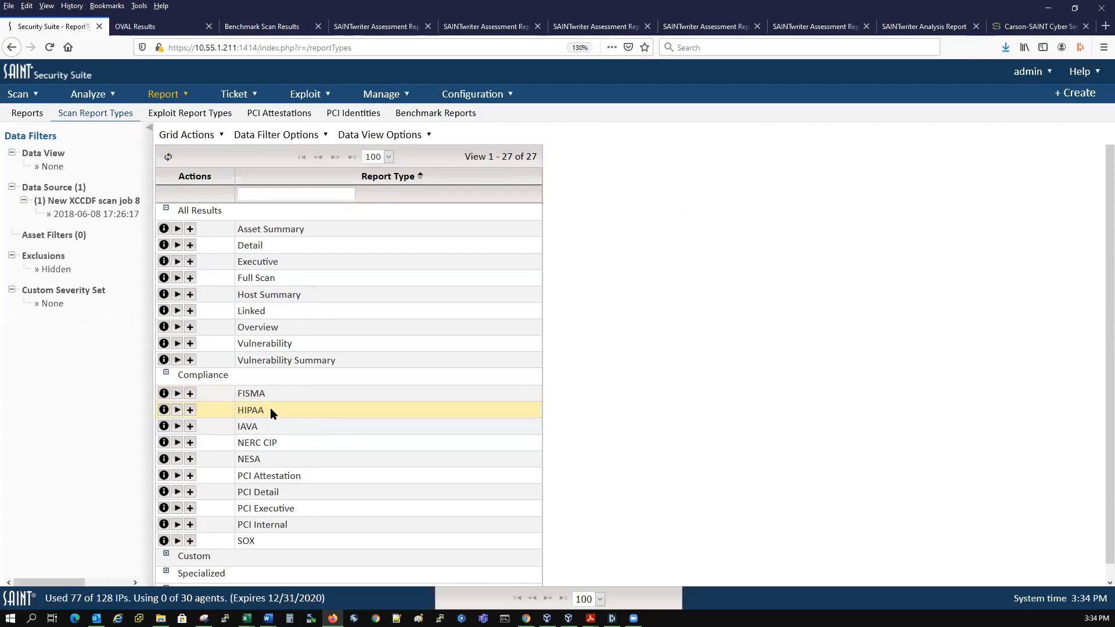
Generate a HIPAA compliance report from the XCCDF scan data in HTML format, keeping the remaining settings at their defaults.
{"action": "left_click", "coordinate": [177, 410]}
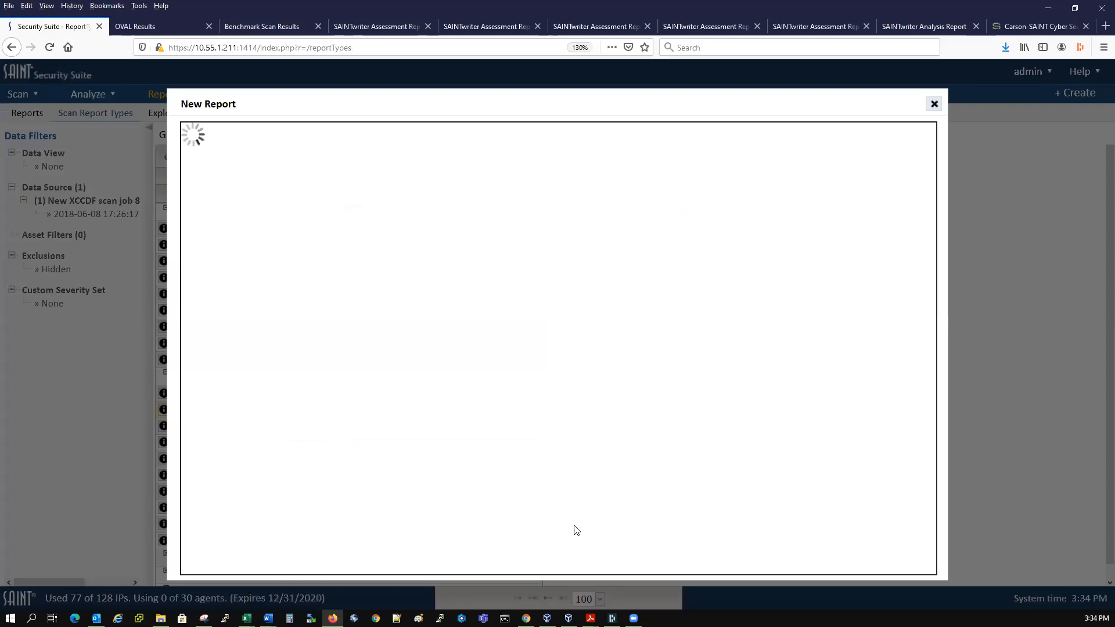
{"action": "left_click", "coordinate": [473, 386]}
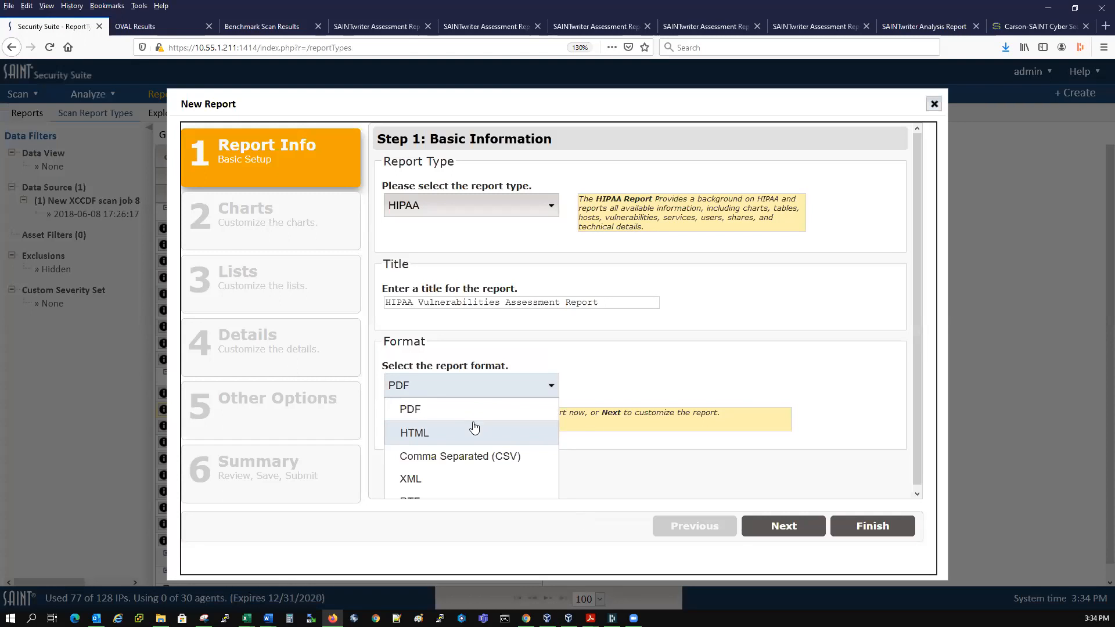
{"action": "left_click", "coordinate": [473, 433]}
{"action": "left_click", "coordinate": [851, 529]}
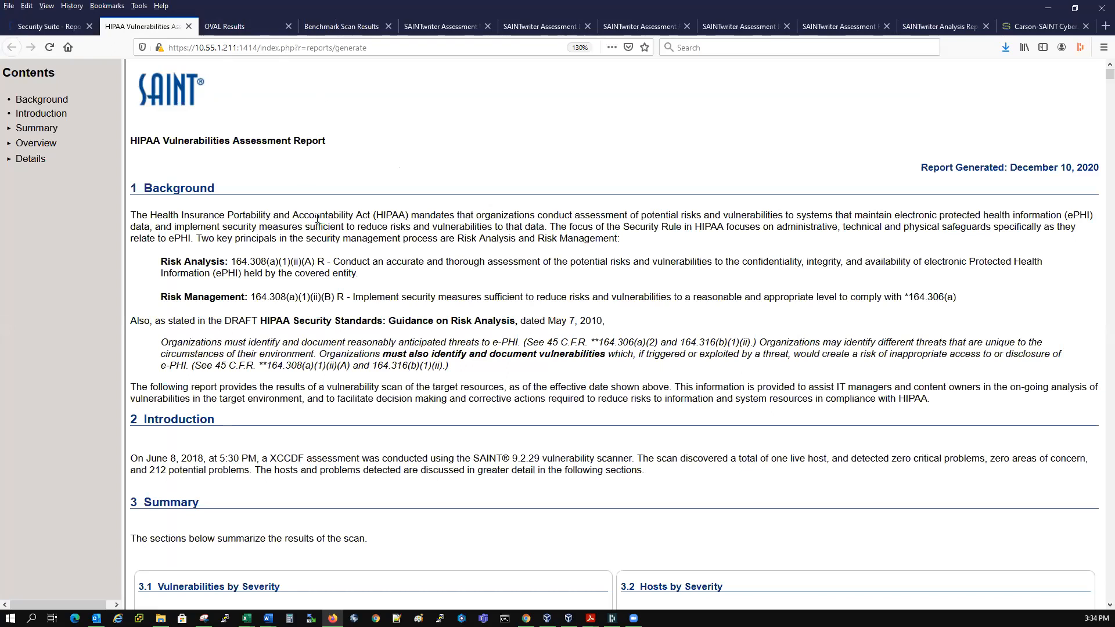
Review the scoring, failed rules and anonymous share enumeration diagnostics in the Benchmark Scan Results report.
{"action": "left_click", "coordinate": [56, 29]}
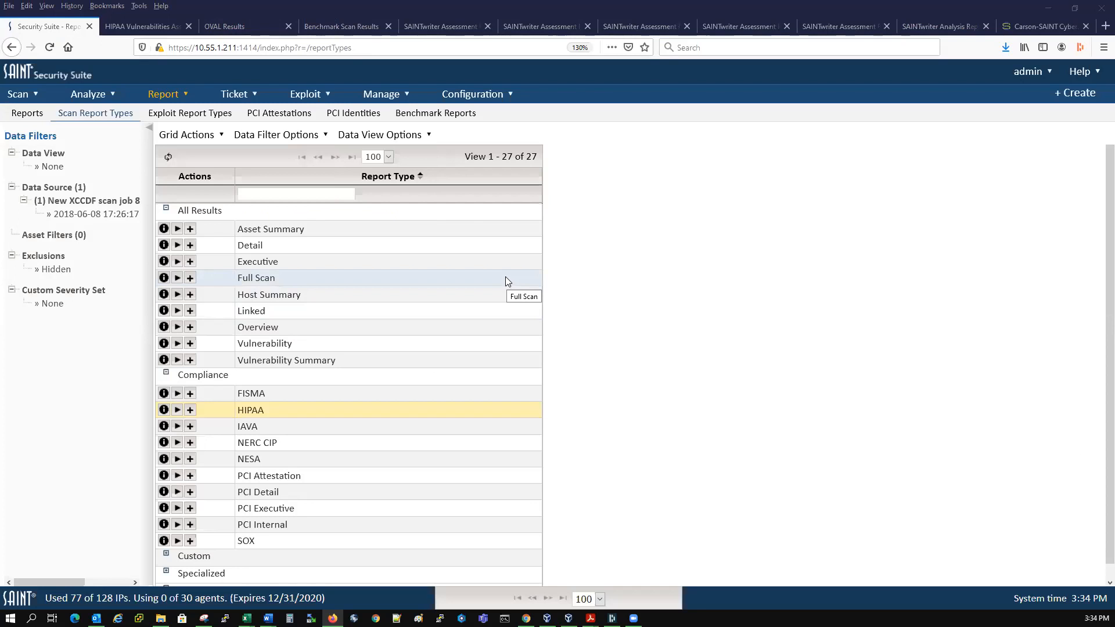
{"action": "left_click", "coordinate": [335, 28]}
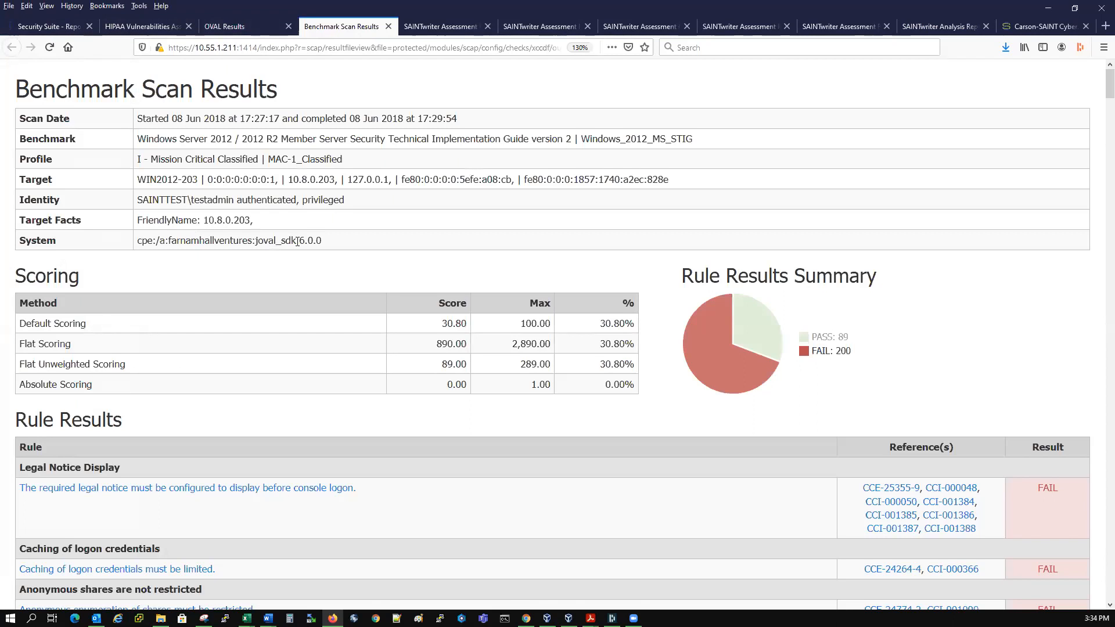
{"action": "scroll", "coordinate": [298, 241], "scroll_direction": "down", "scroll_amount": 2}
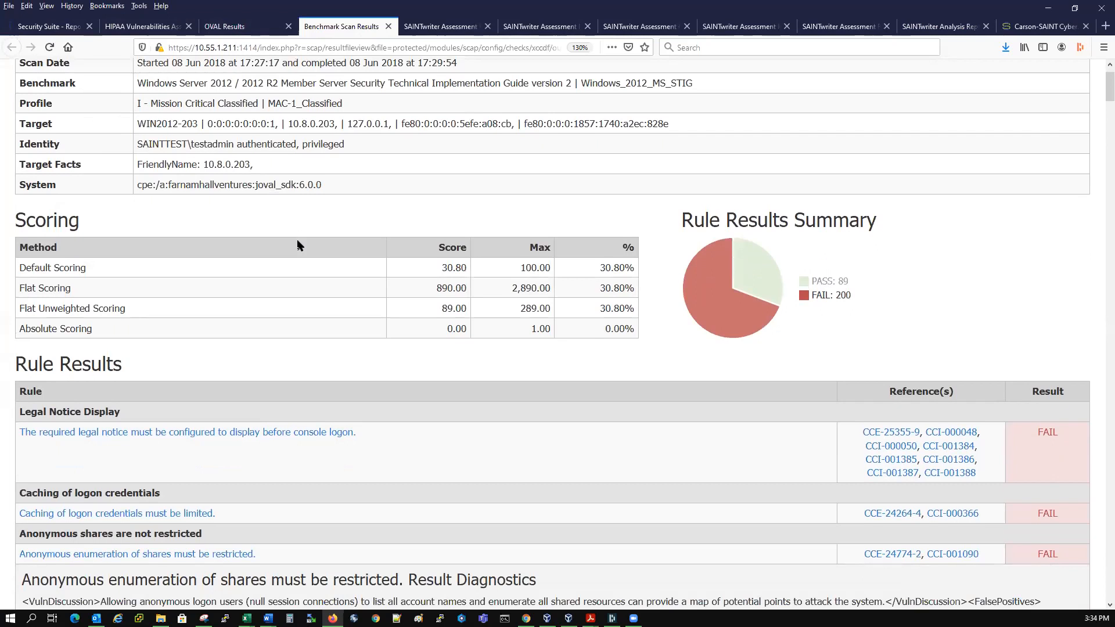
{"action": "scroll", "coordinate": [297, 246], "scroll_direction": "down", "scroll_amount": 2}
{"action": "scroll", "coordinate": [297, 246], "scroll_direction": "down", "scroll_amount": 2}
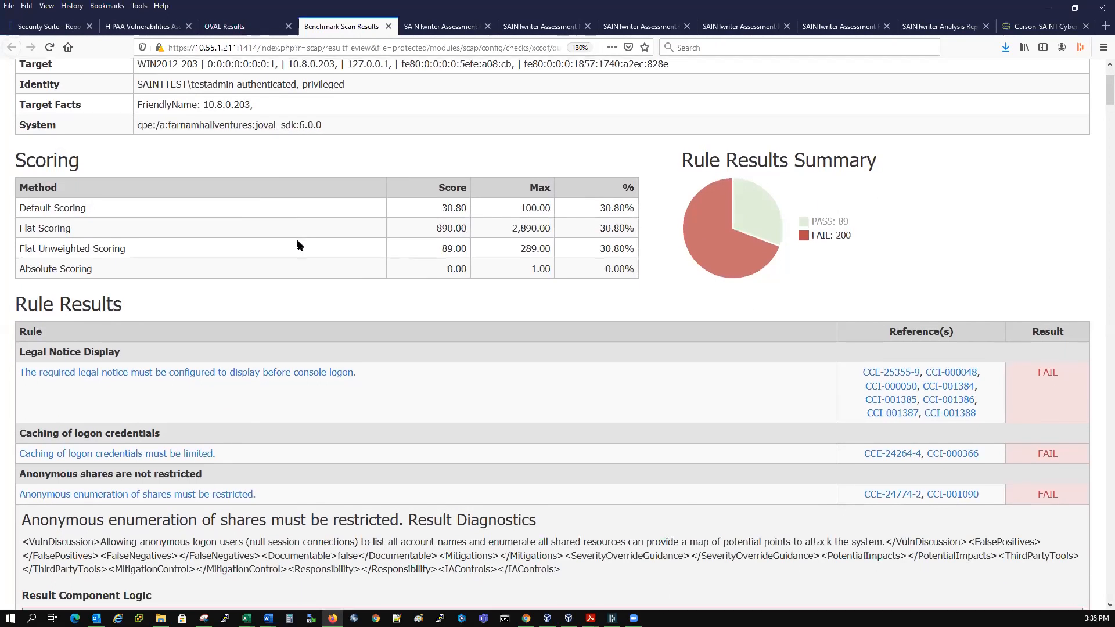
{"action": "scroll", "coordinate": [297, 246], "scroll_direction": "down", "scroll_amount": 2}
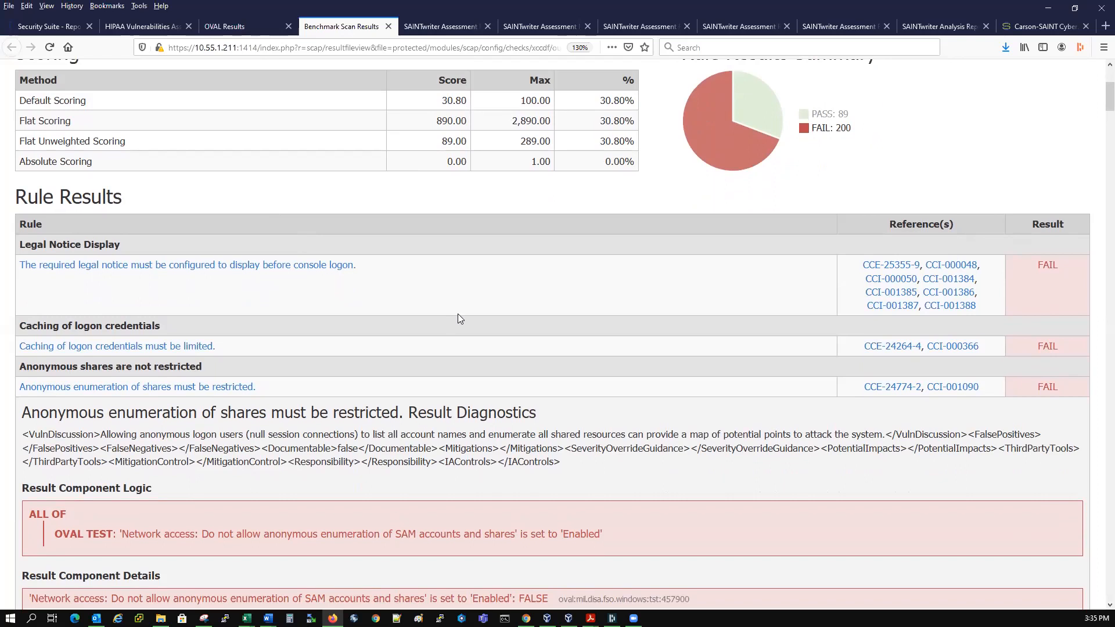
{"action": "scroll", "coordinate": [458, 313], "scroll_direction": "down", "scroll_amount": 2}
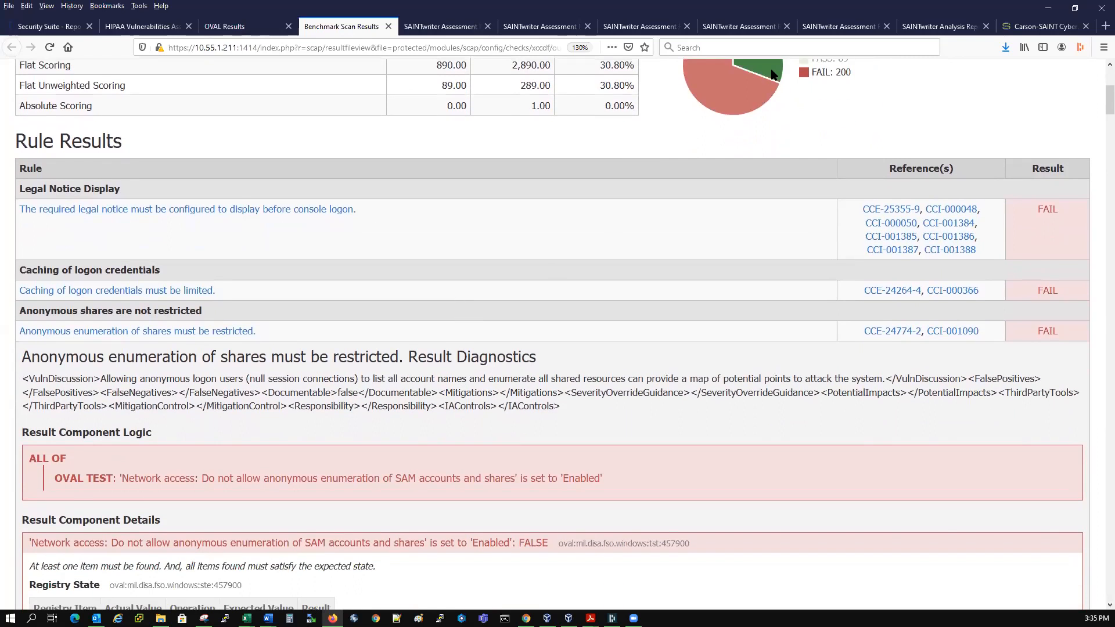
Filter the rule results to the passed rules and look over the results summary.
{"action": "left_click", "coordinate": [773, 74]}
{"action": "scroll", "coordinate": [506, 279], "scroll_direction": "up", "scroll_amount": 1}
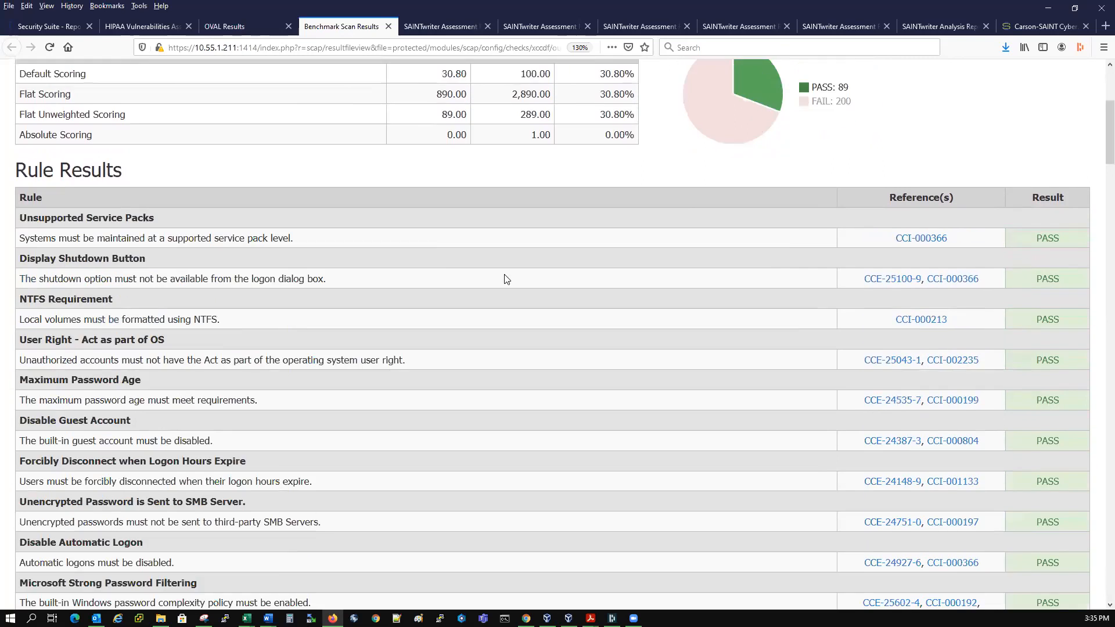
{"action": "scroll", "coordinate": [504, 280], "scroll_direction": "up", "scroll_amount": 7}
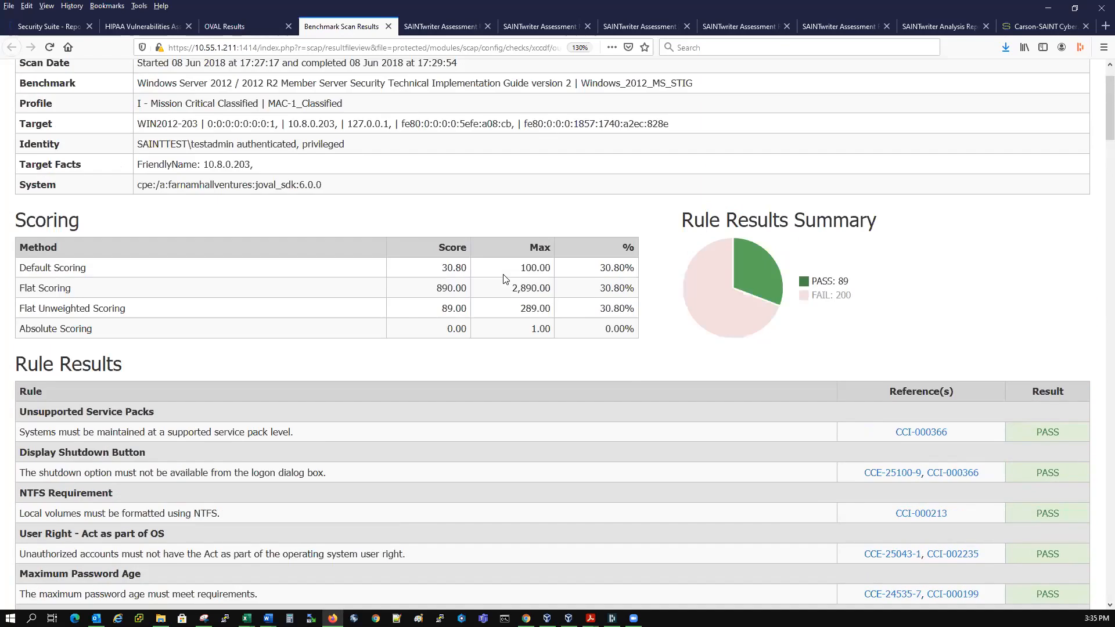
Examine the system information and definition results in the OVAL Results report and return to the Benchmark Reports list in the Security Suite.
{"action": "left_click", "coordinate": [244, 30]}
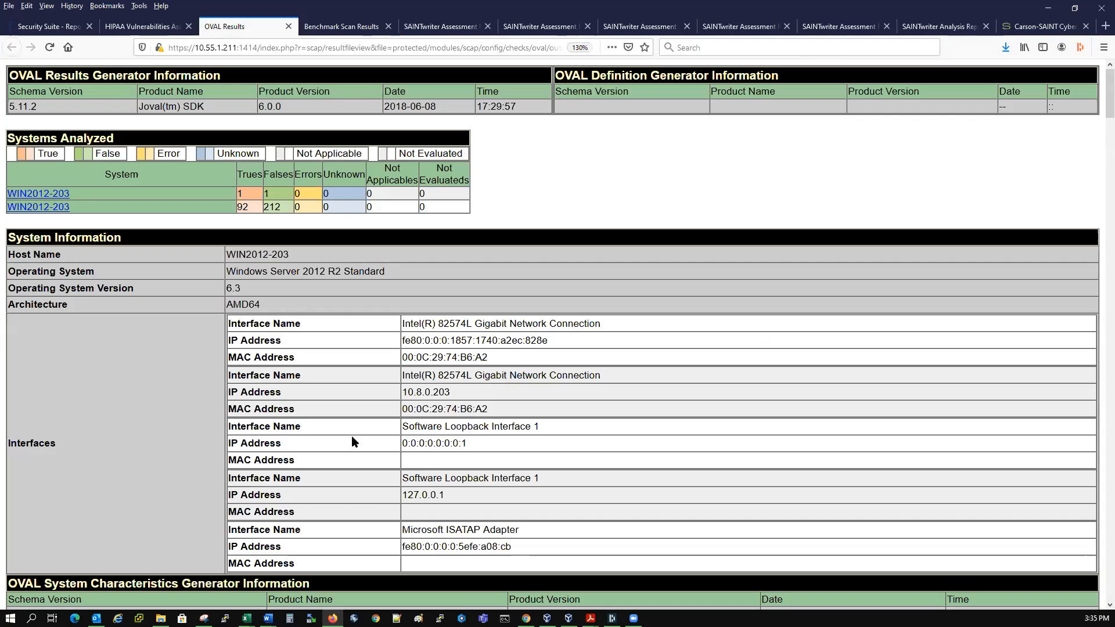
{"action": "scroll", "coordinate": [352, 442], "scroll_direction": "down", "scroll_amount": 2}
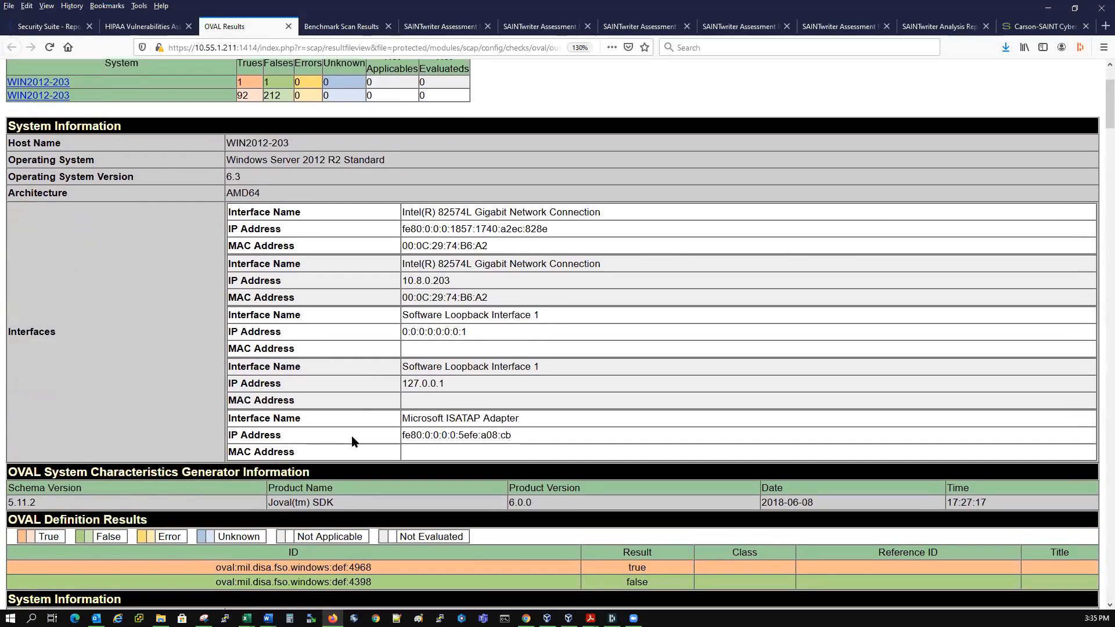
{"action": "scroll", "coordinate": [351, 442], "scroll_direction": "down", "scroll_amount": 1}
{"action": "scroll", "coordinate": [352, 442], "scroll_direction": "down", "scroll_amount": 4}
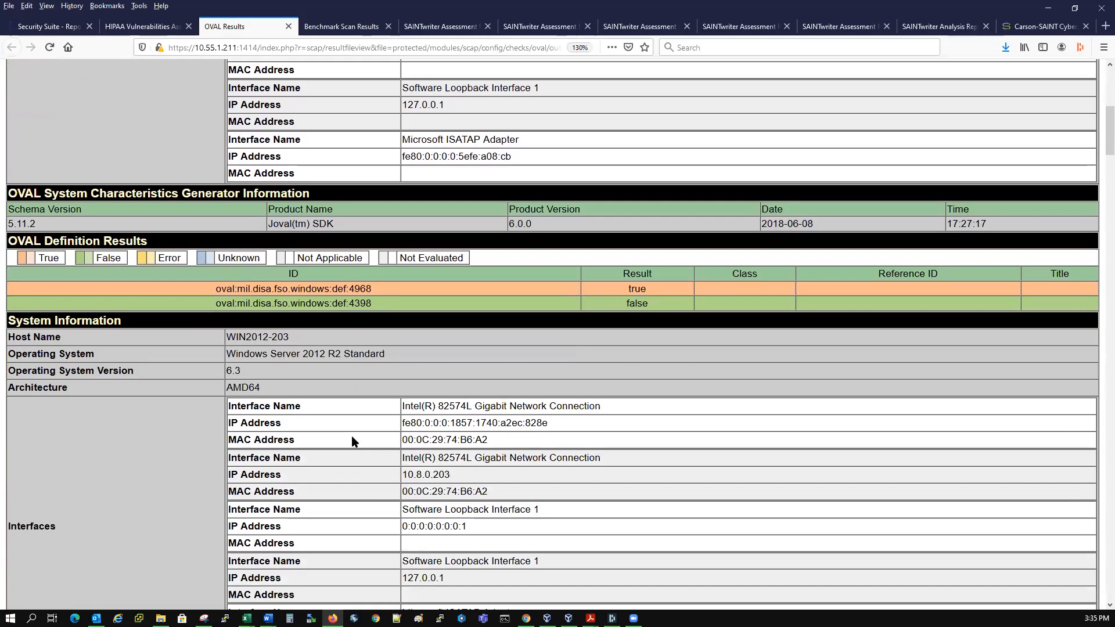
{"action": "scroll", "coordinate": [352, 441], "scroll_direction": "down", "scroll_amount": 2}
{"action": "scroll", "coordinate": [352, 441], "scroll_direction": "down", "scroll_amount": 1}
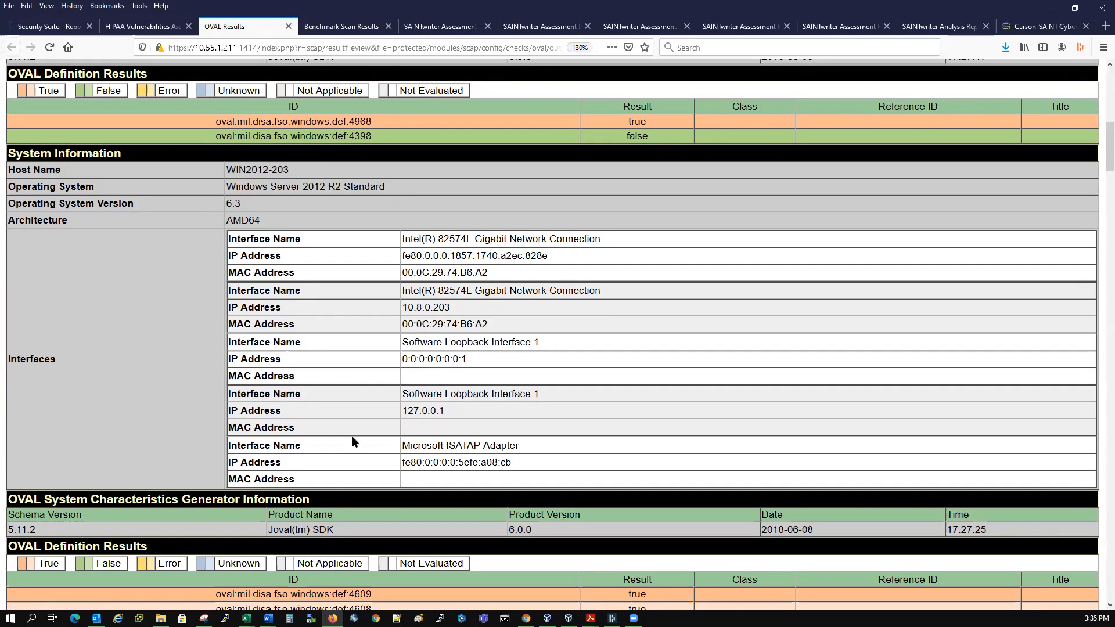
{"action": "left_click", "coordinate": [57, 32]}
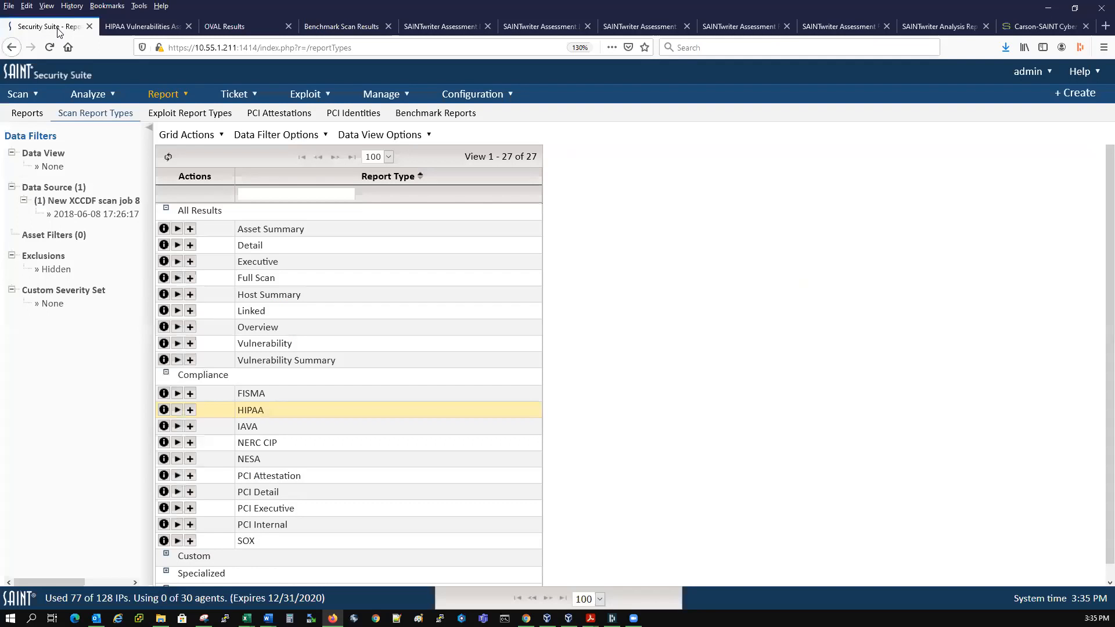
{"action": "left_click", "coordinate": [447, 115]}
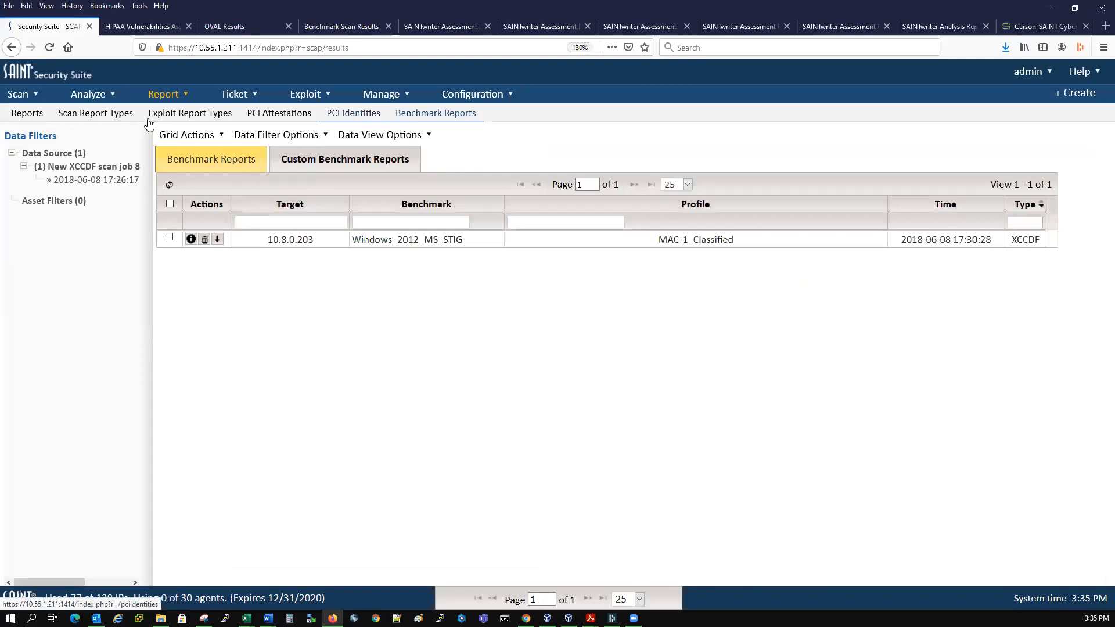
Open the Vulnerability / Patch / Inventory / Compliance list under Benchmark Scanning and show 200 entries per page.
{"action": "mouse_move", "coordinate": [20, 95]}
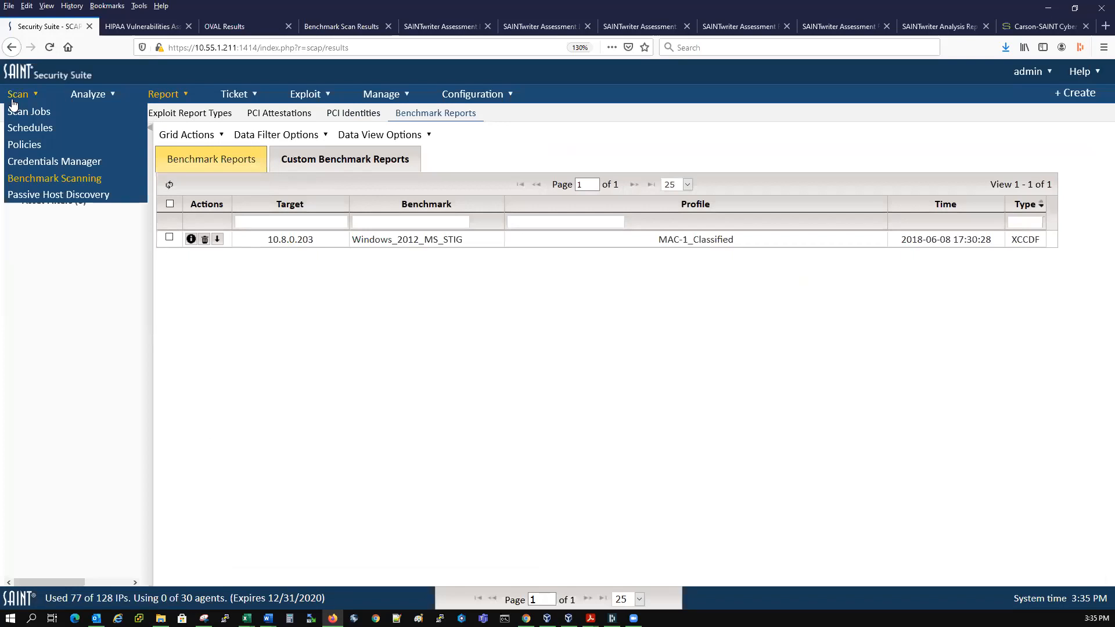
{"action": "left_click", "coordinate": [51, 179]}
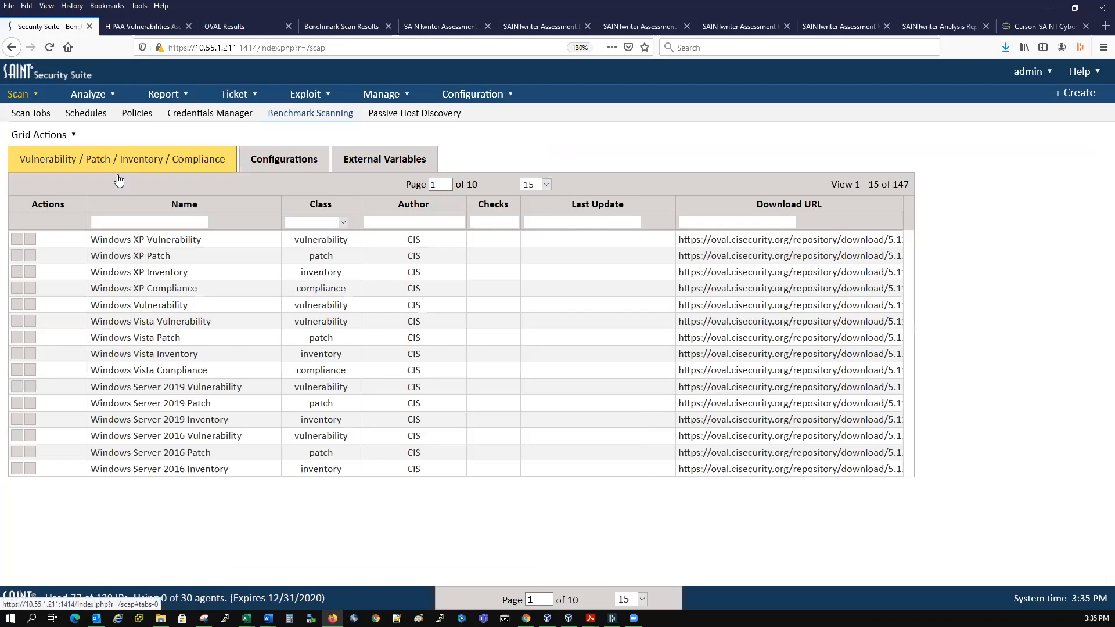
{"action": "left_click", "coordinate": [123, 158]}
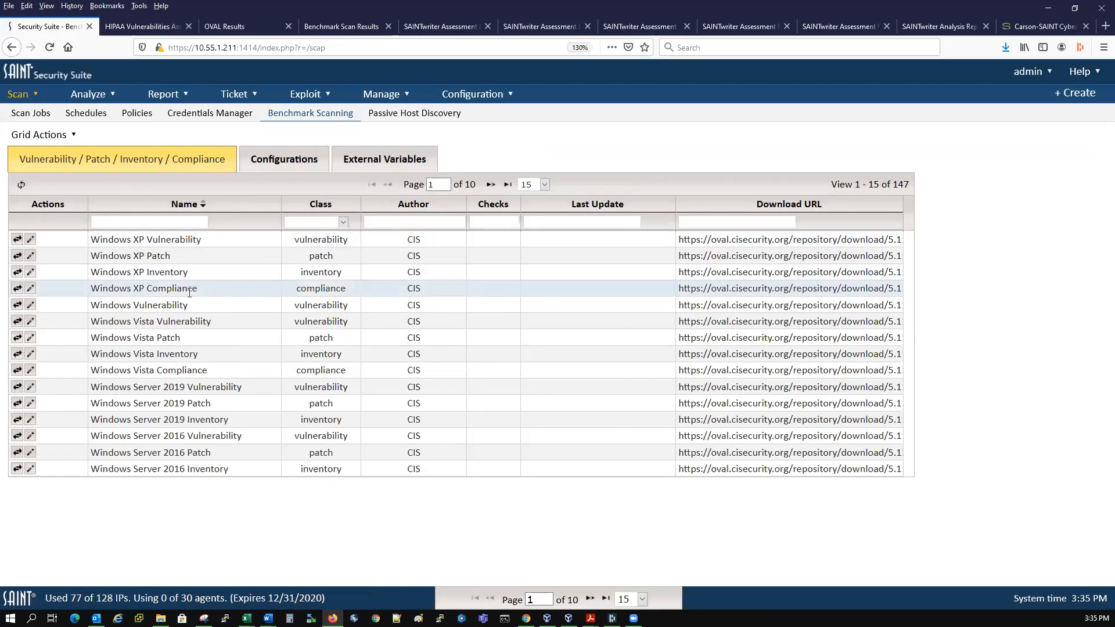
{"action": "left_click", "coordinate": [544, 185]}
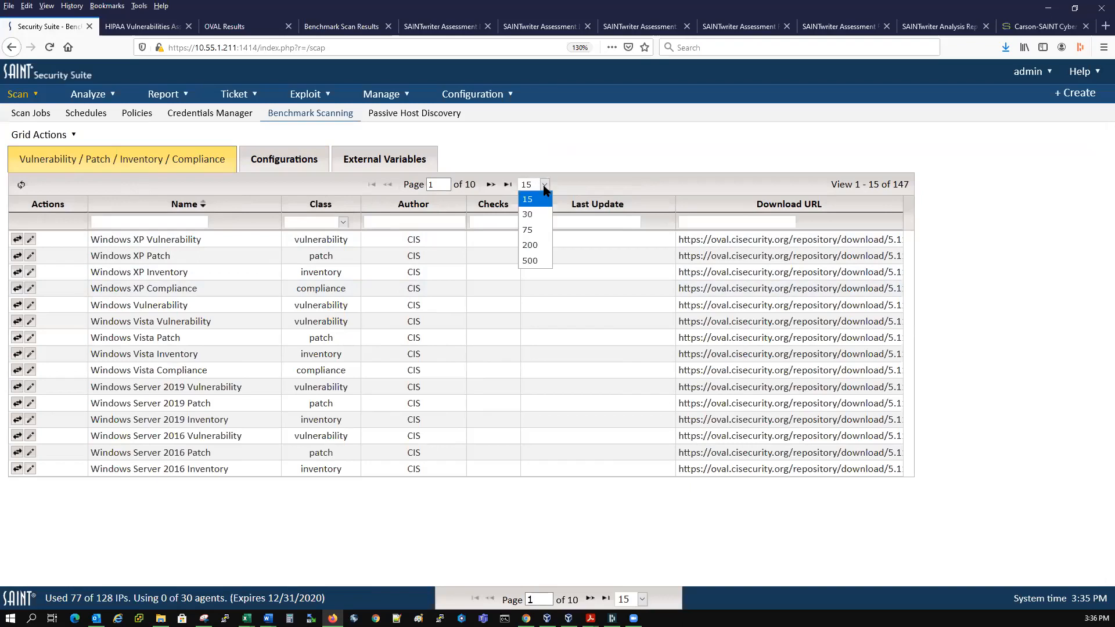
{"action": "left_click", "coordinate": [529, 246]}
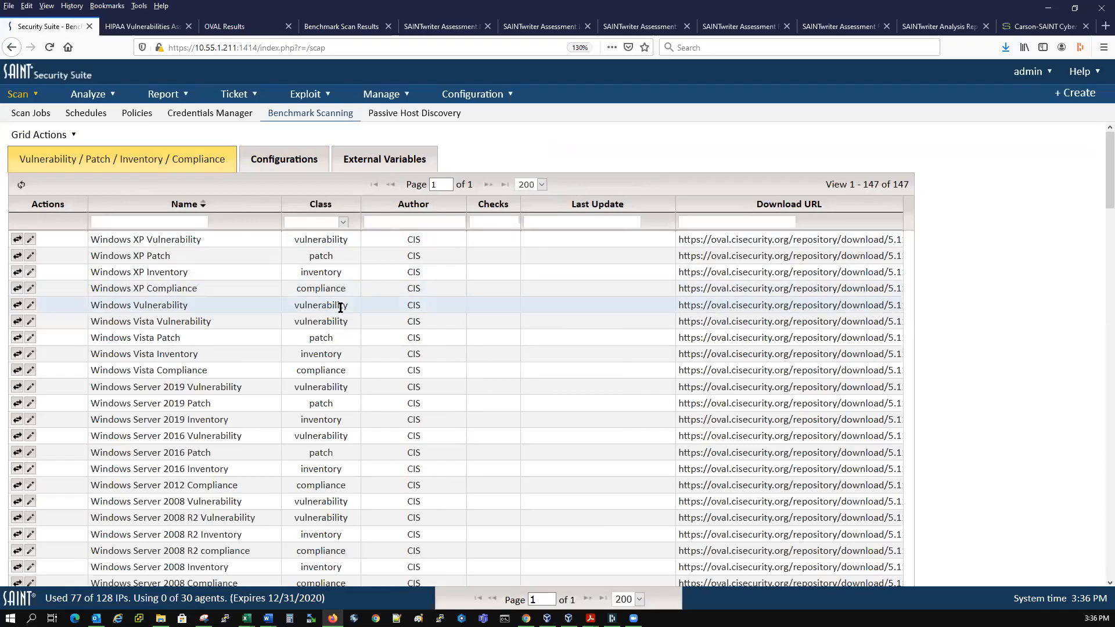
Examine the available benchmark content by operating system, class and author, from the Windows entries down to the Linux and AIX ones.
{"action": "scroll", "coordinate": [340, 306], "scroll_direction": "down", "scroll_amount": 2}
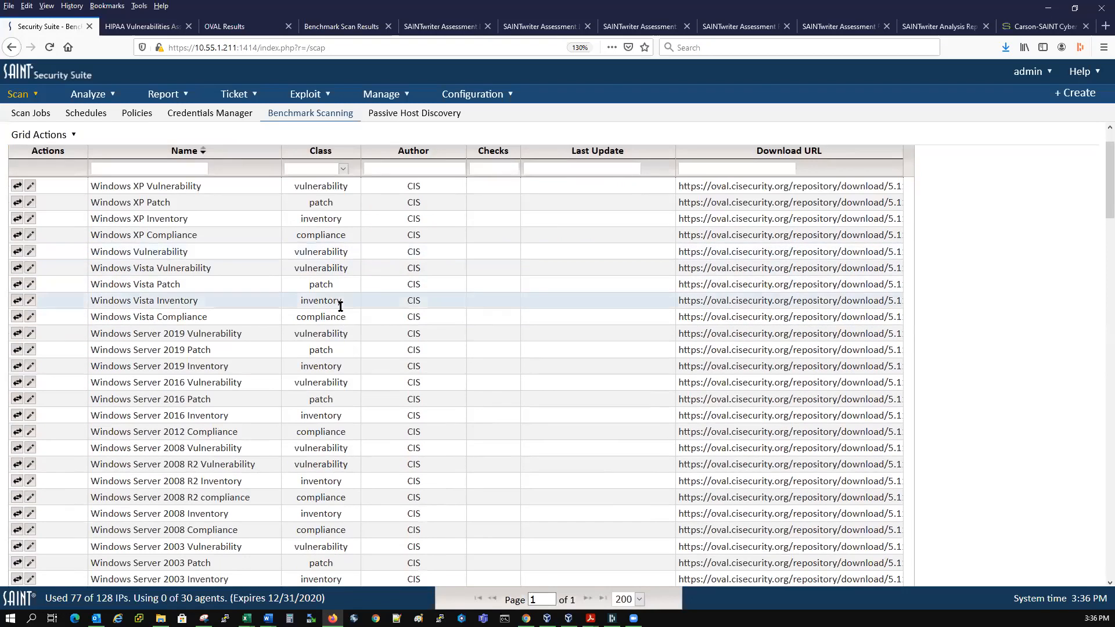
{"action": "scroll", "coordinate": [340, 306], "scroll_direction": "down", "scroll_amount": 4}
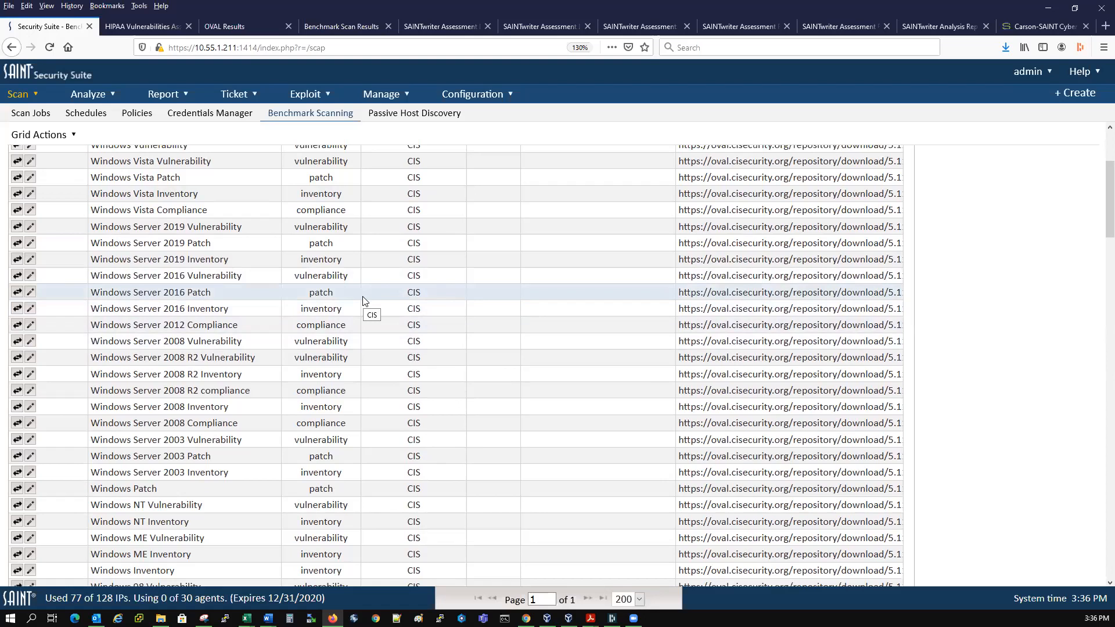
{"action": "scroll", "coordinate": [363, 300], "scroll_direction": "up", "scroll_amount": 3}
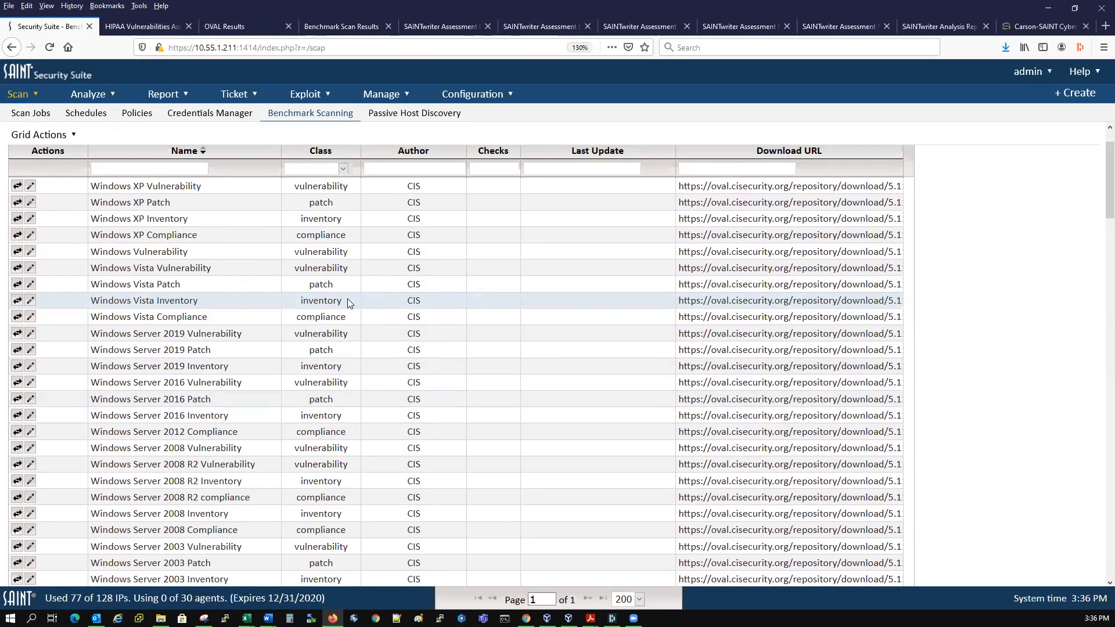
{"action": "scroll", "coordinate": [349, 303], "scroll_direction": "down", "scroll_amount": 6}
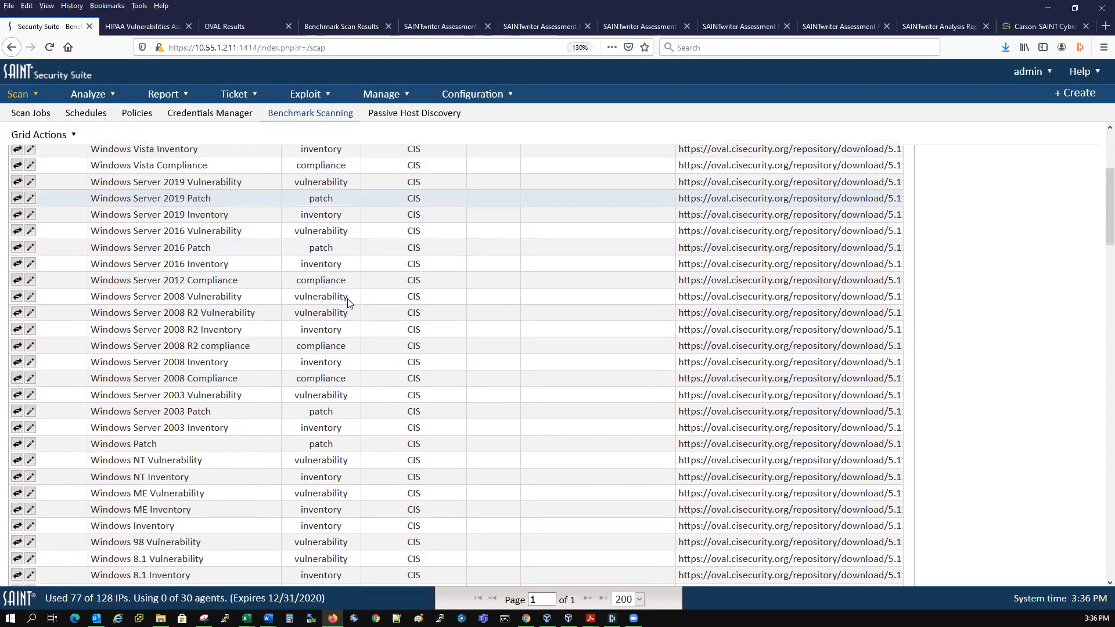
{"action": "scroll", "coordinate": [347, 302], "scroll_direction": "down", "scroll_amount": 6}
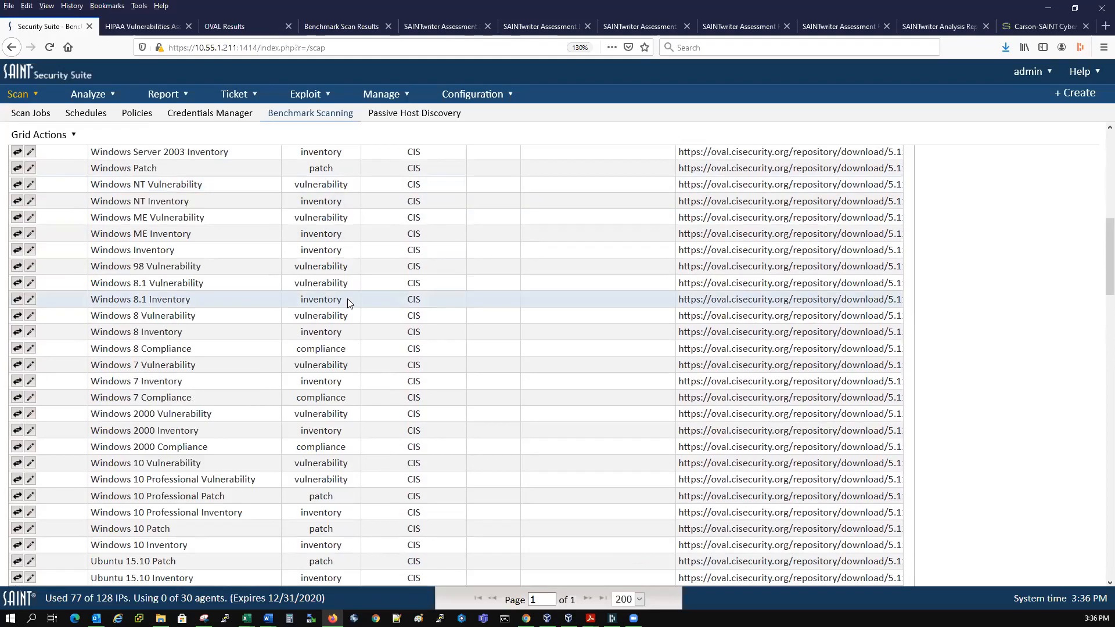
{"action": "scroll", "coordinate": [349, 302], "scroll_direction": "down", "scroll_amount": 9}
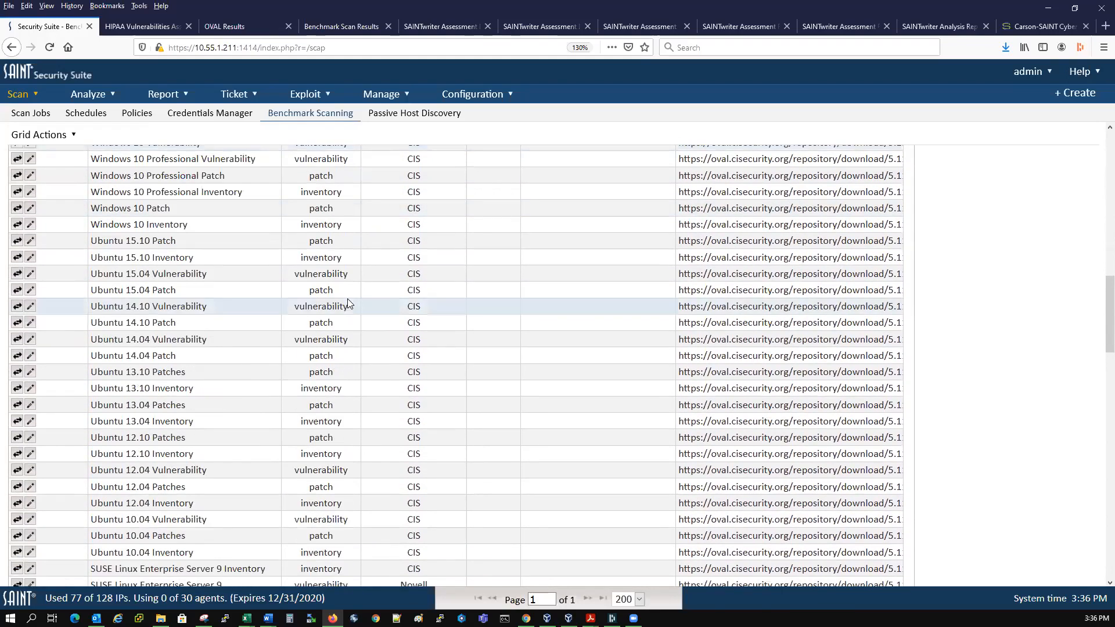
{"action": "scroll", "coordinate": [348, 302], "scroll_direction": "down", "scroll_amount": 5}
{"action": "scroll", "coordinate": [349, 303], "scroll_direction": "down", "scroll_amount": 9}
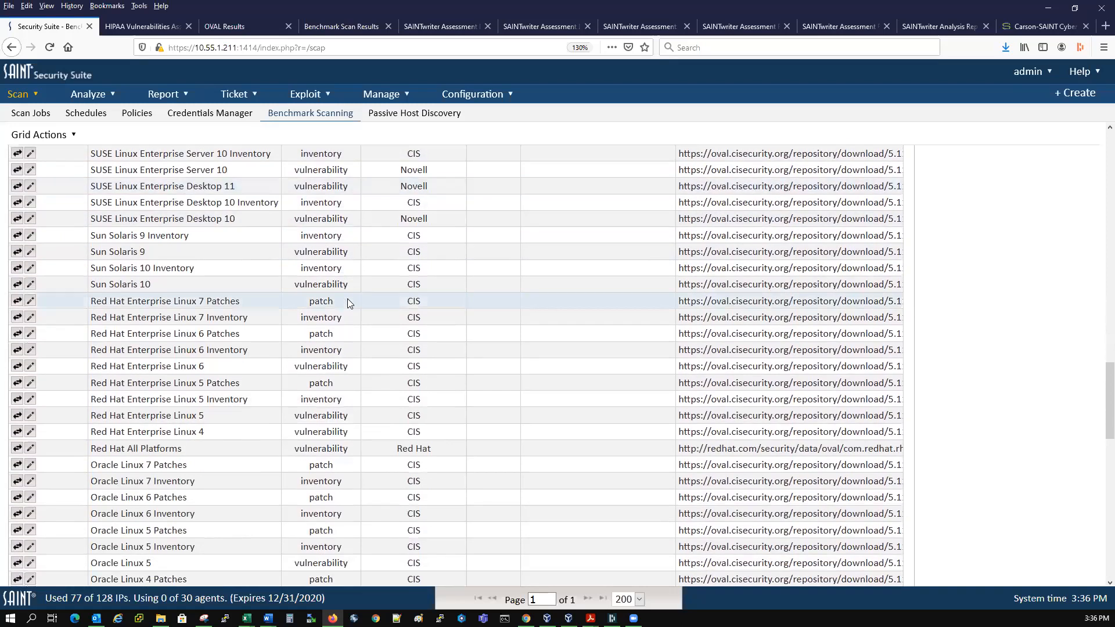
{"action": "scroll", "coordinate": [349, 302], "scroll_direction": "down", "scroll_amount": 6}
{"action": "scroll", "coordinate": [348, 302], "scroll_direction": "down", "scroll_amount": 5}
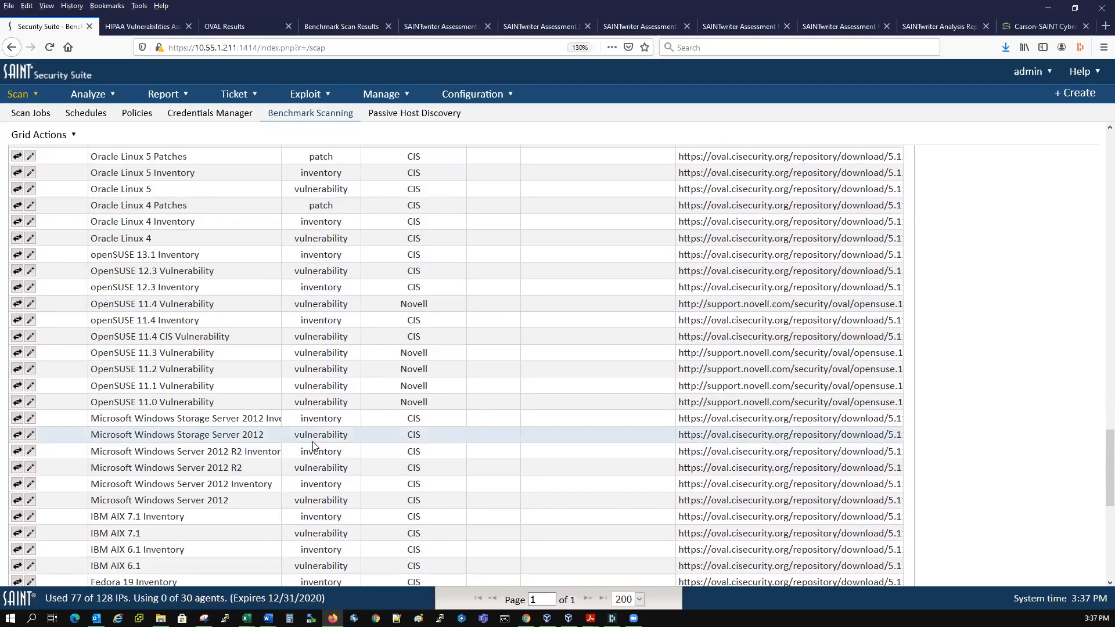
{"action": "scroll", "coordinate": [313, 446], "scroll_direction": "down", "scroll_amount": 7}
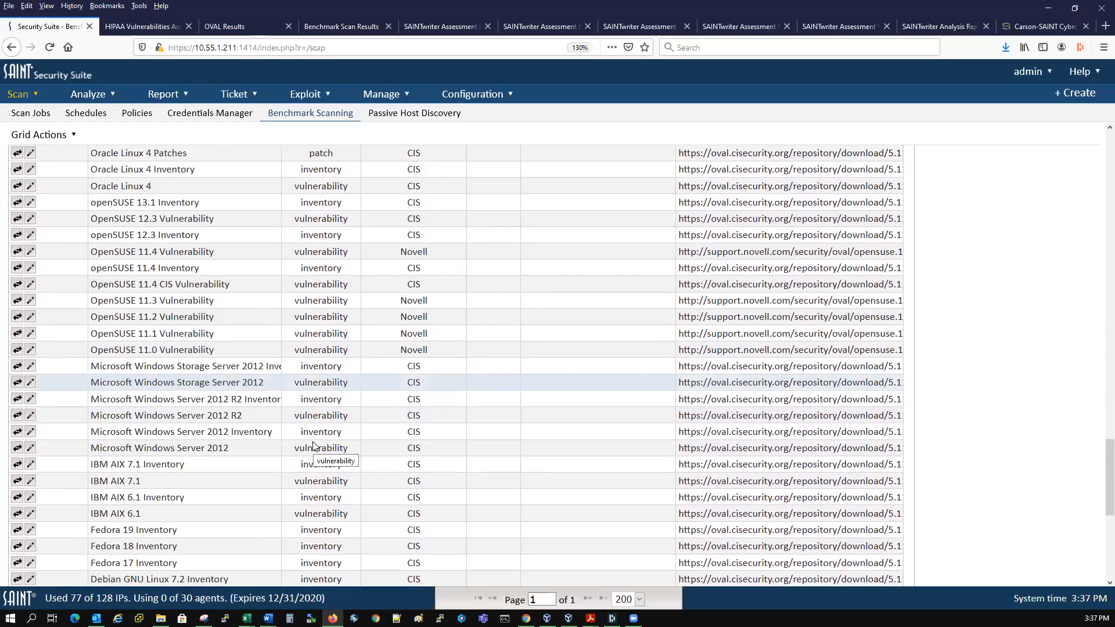
Examine the remaining benchmark entries down to Apple Mac OSX, and return up the list to the Windows Server ones.
{"action": "scroll", "coordinate": [313, 445], "scroll_direction": "down", "scroll_amount": 6}
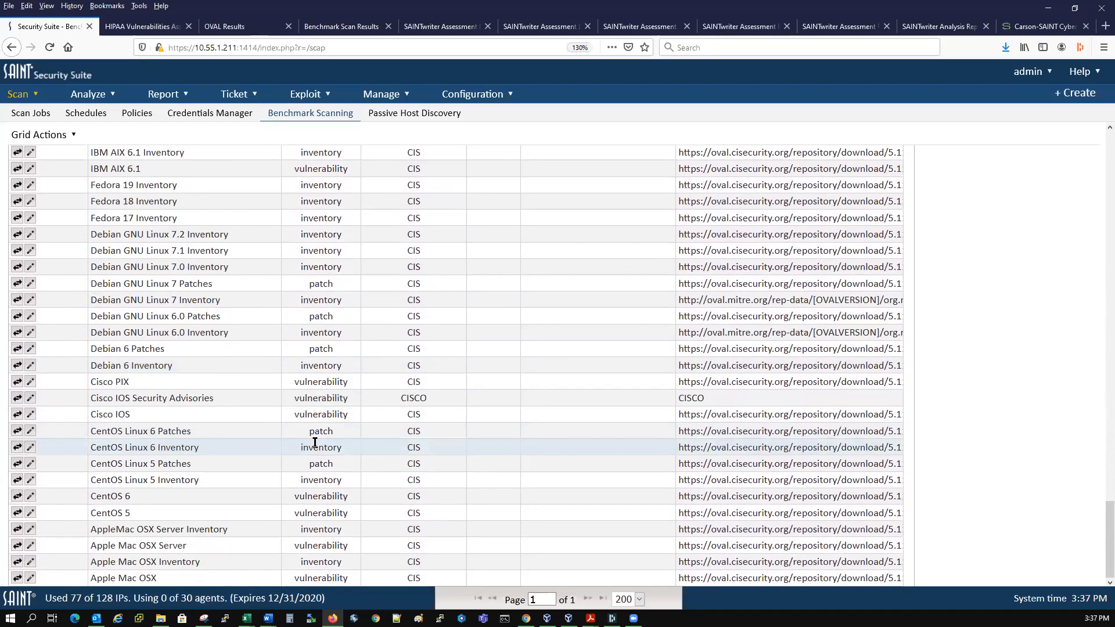
{"action": "scroll", "coordinate": [315, 443], "scroll_direction": "up", "scroll_amount": 9}
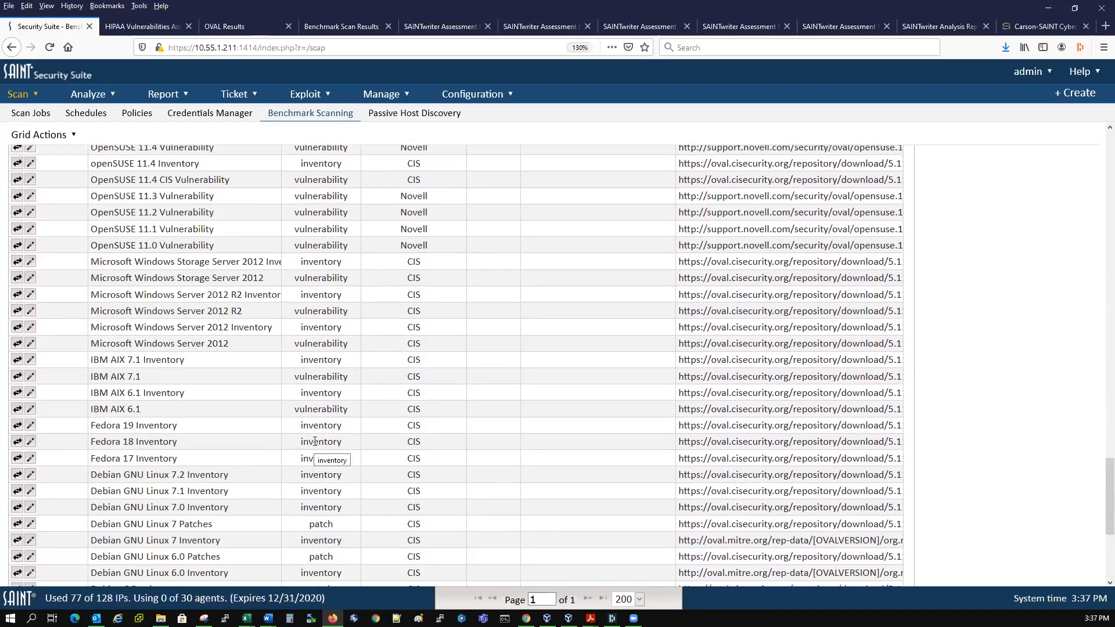
{"action": "scroll", "coordinate": [315, 441], "scroll_direction": "up", "scroll_amount": 12}
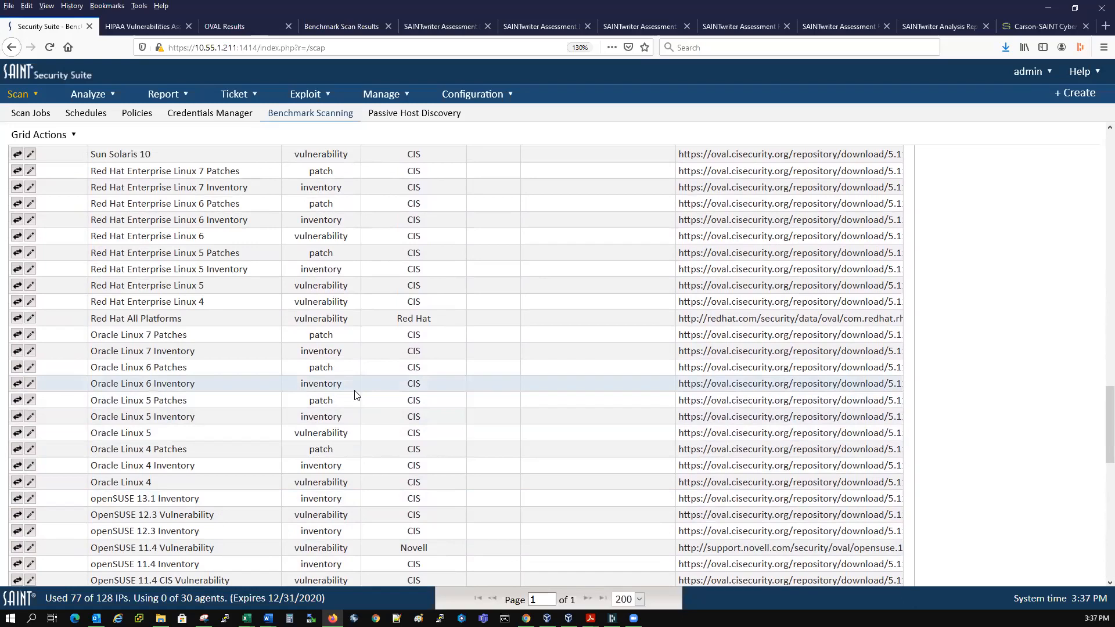
{"action": "scroll", "coordinate": [355, 395], "scroll_direction": "up", "scroll_amount": 2}
{"action": "scroll", "coordinate": [355, 394], "scroll_direction": "up", "scroll_amount": 10}
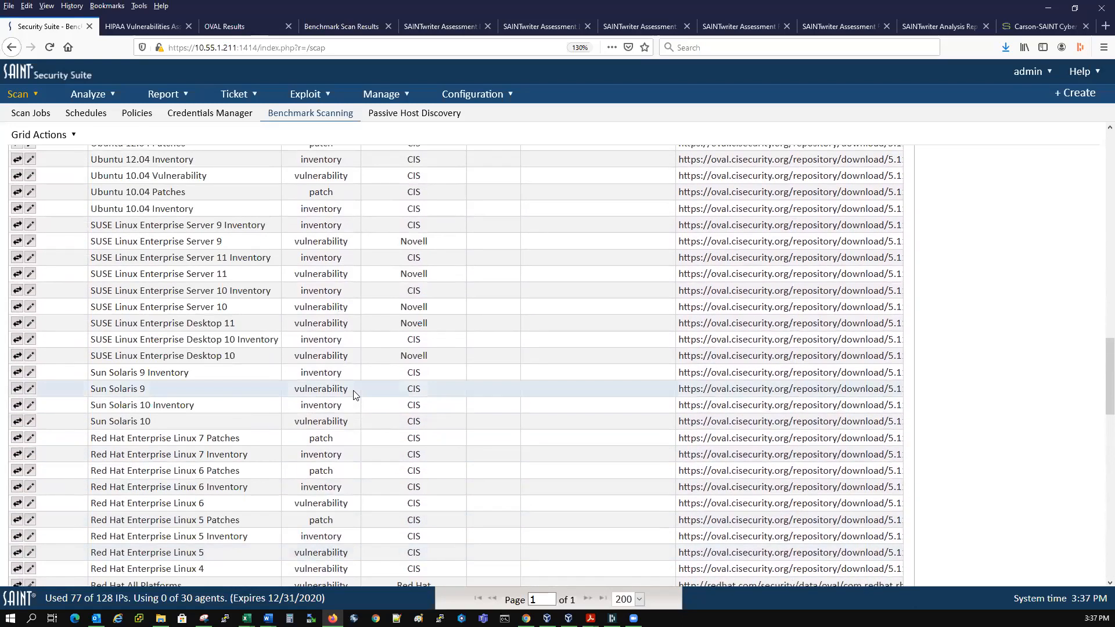
{"action": "scroll", "coordinate": [355, 394], "scroll_direction": "up", "scroll_amount": 6}
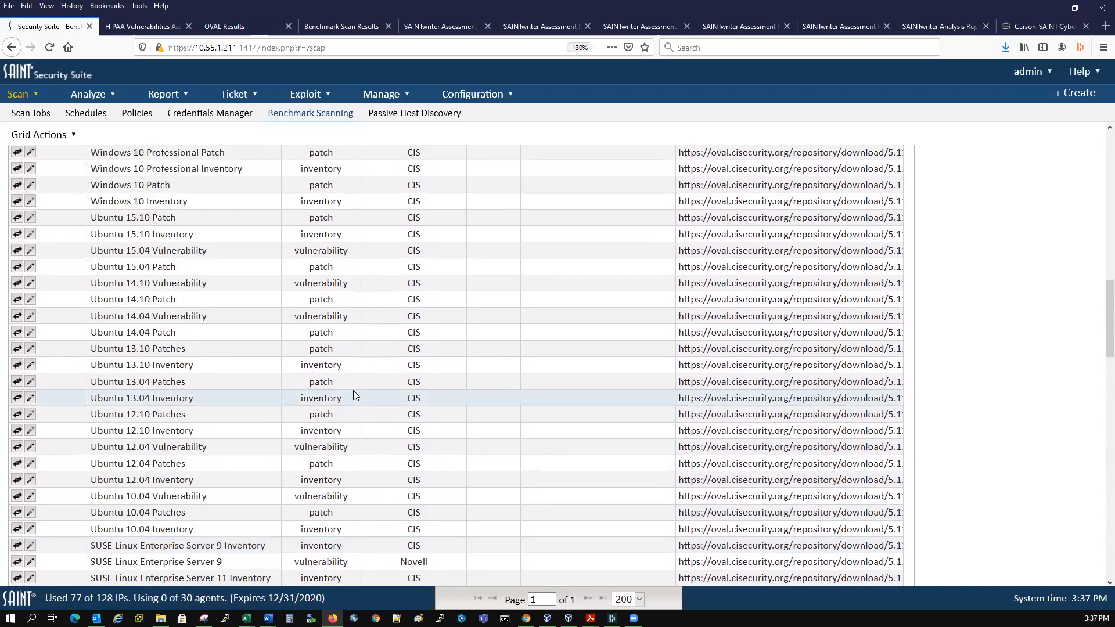
{"action": "scroll", "coordinate": [355, 393], "scroll_direction": "up", "scroll_amount": 4}
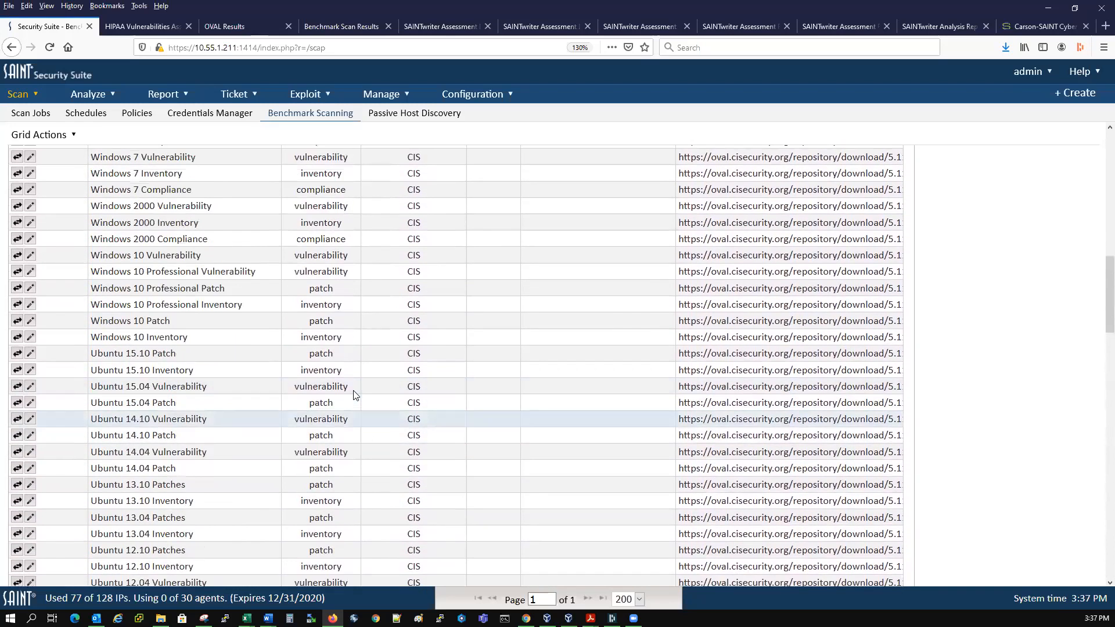
{"action": "scroll", "coordinate": [355, 395], "scroll_direction": "up", "scroll_amount": 1}
{"action": "scroll", "coordinate": [355, 394], "scroll_direction": "up", "scroll_amount": 5}
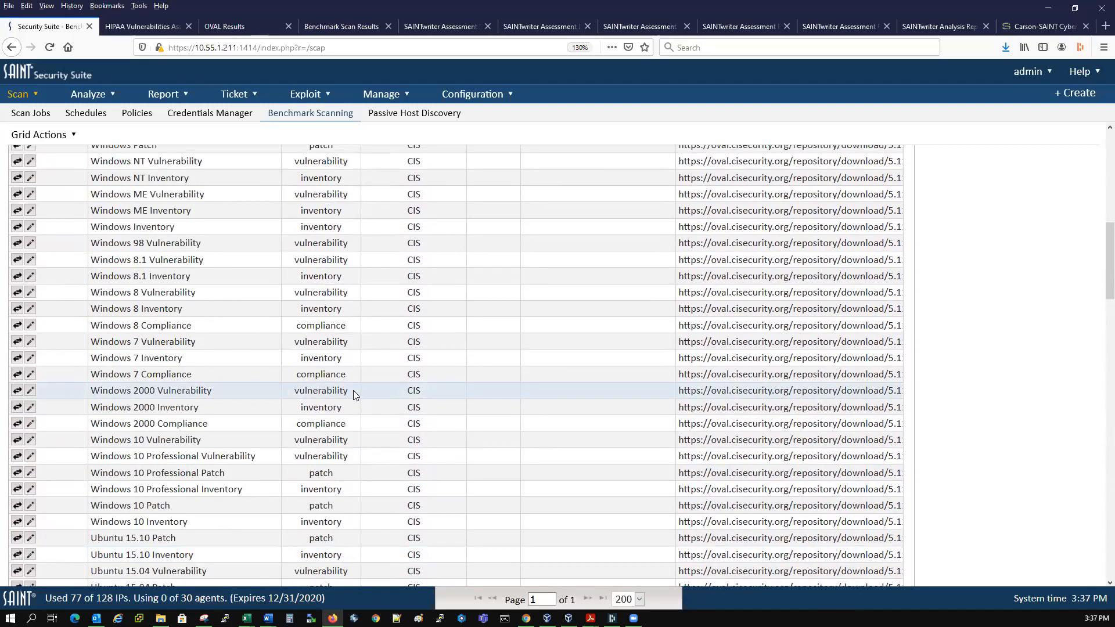
{"action": "scroll", "coordinate": [352, 390], "scroll_direction": "up", "scroll_amount": 10}
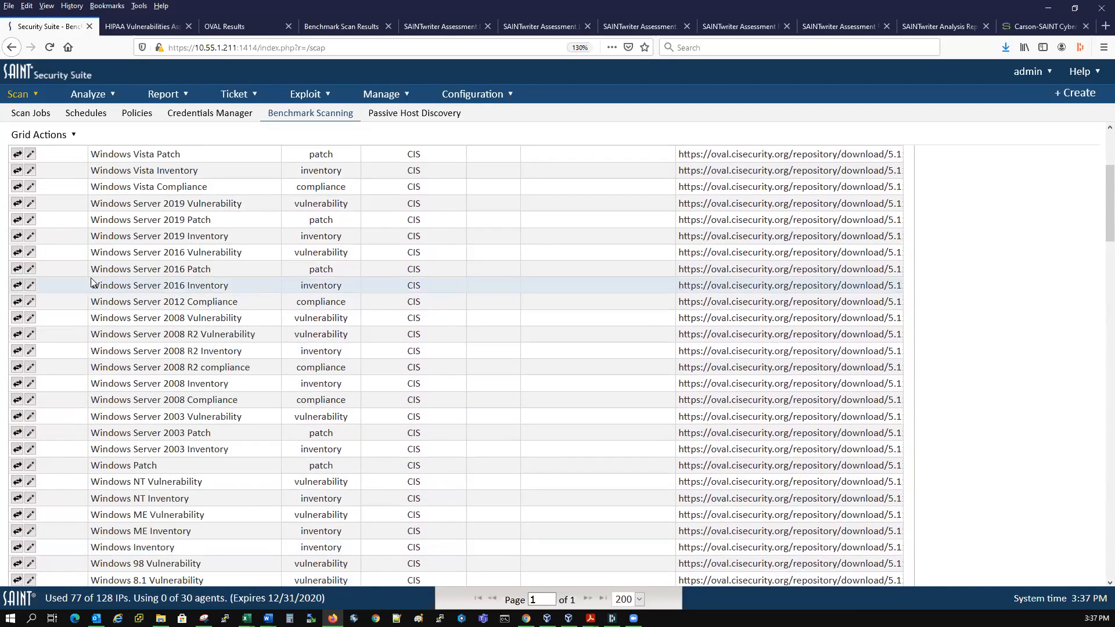
Download the Windows Server 2019 Inventory benchmark content and dismiss the download dialog.
{"action": "left_click", "coordinate": [234, 285]}
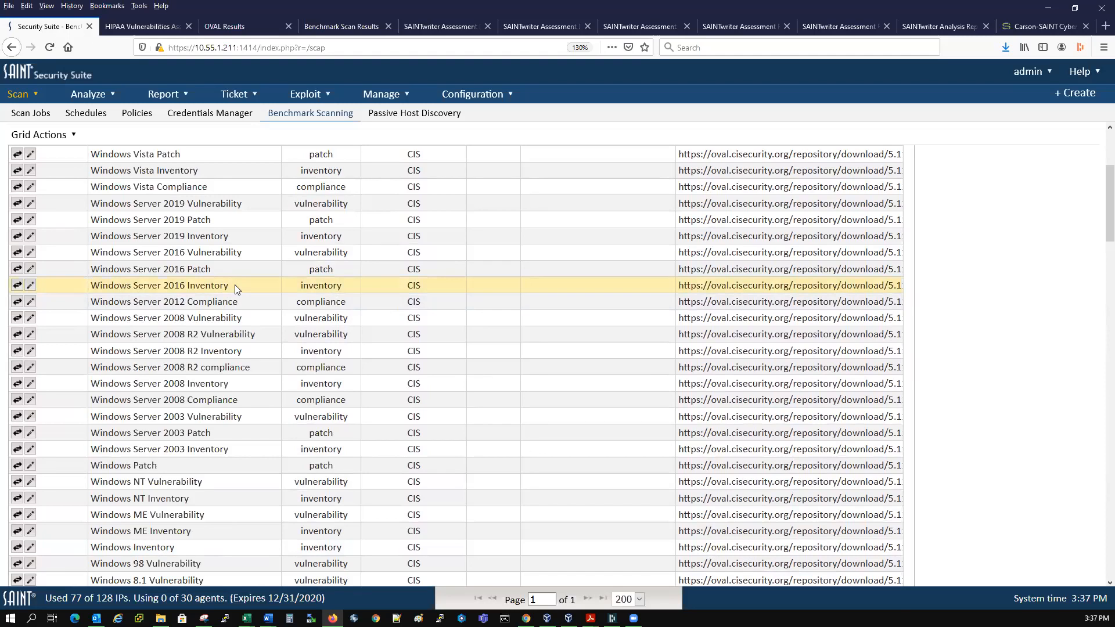
{"action": "left_click", "coordinate": [226, 236]}
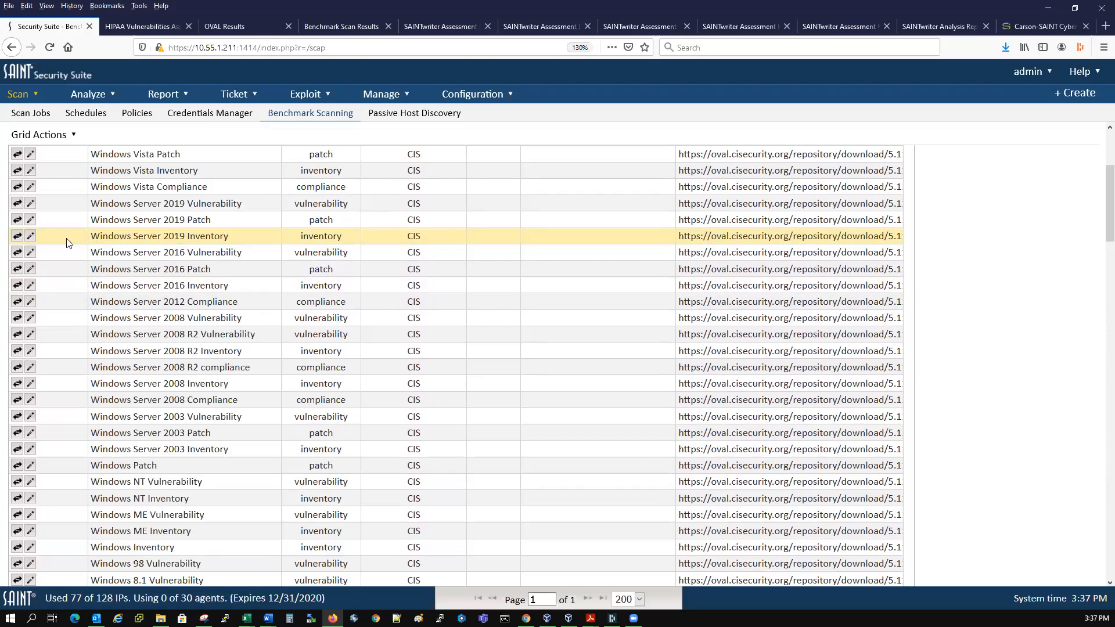
{"action": "left_click", "coordinate": [17, 236]}
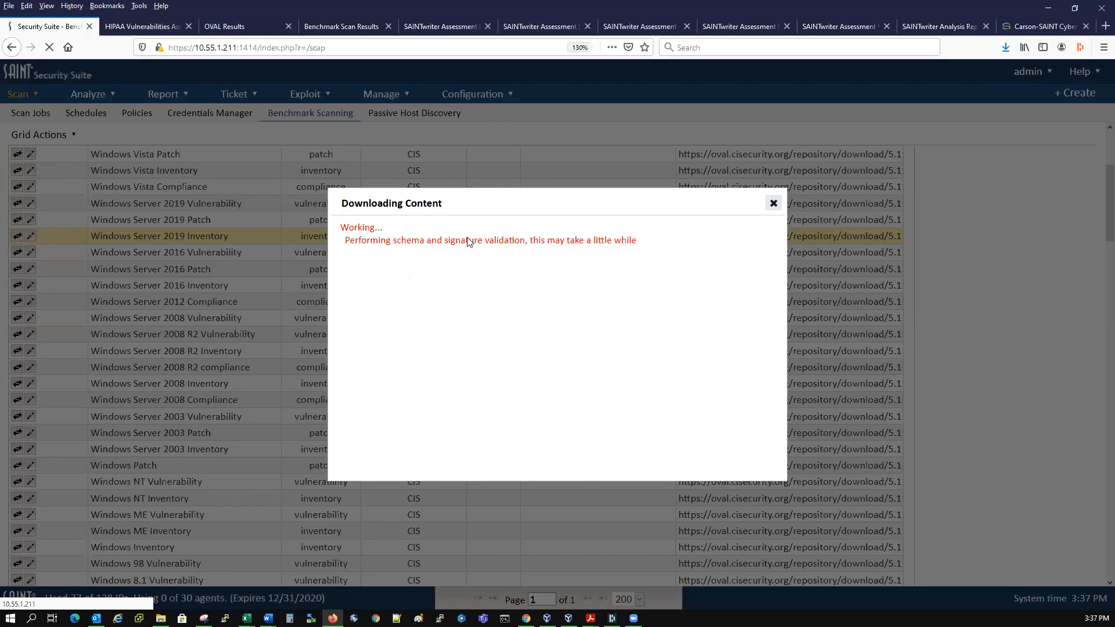
{"action": "left_click", "coordinate": [773, 202]}
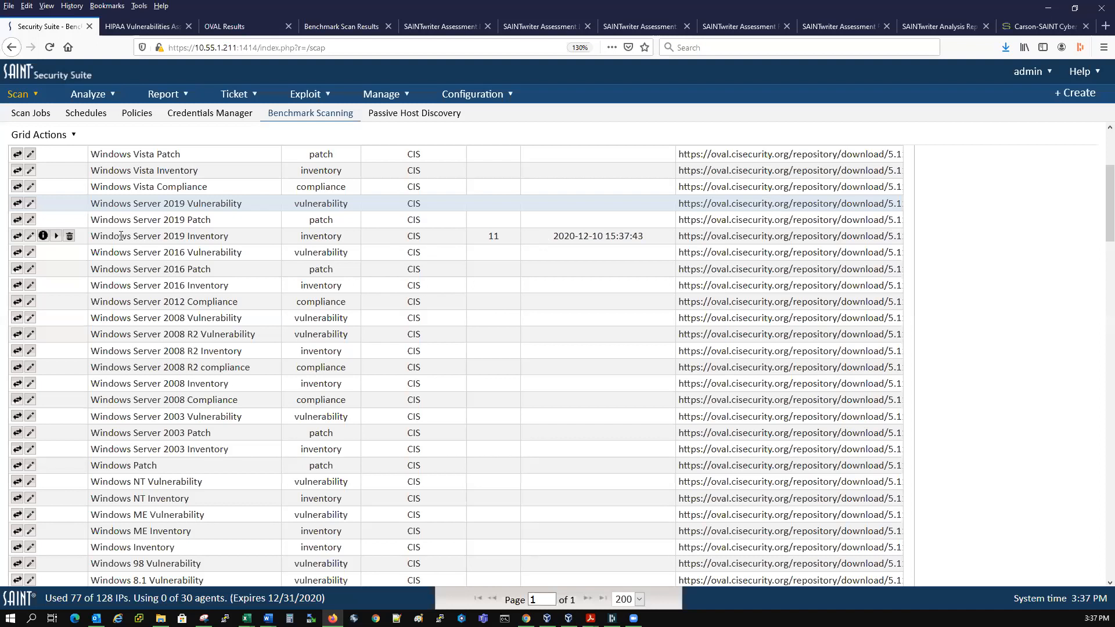
Download the Windows Server 2016 Vulnerability benchmark content, dismiss the download dialog and highlight the entry's number of checks.
{"action": "left_click", "coordinate": [16, 254]}
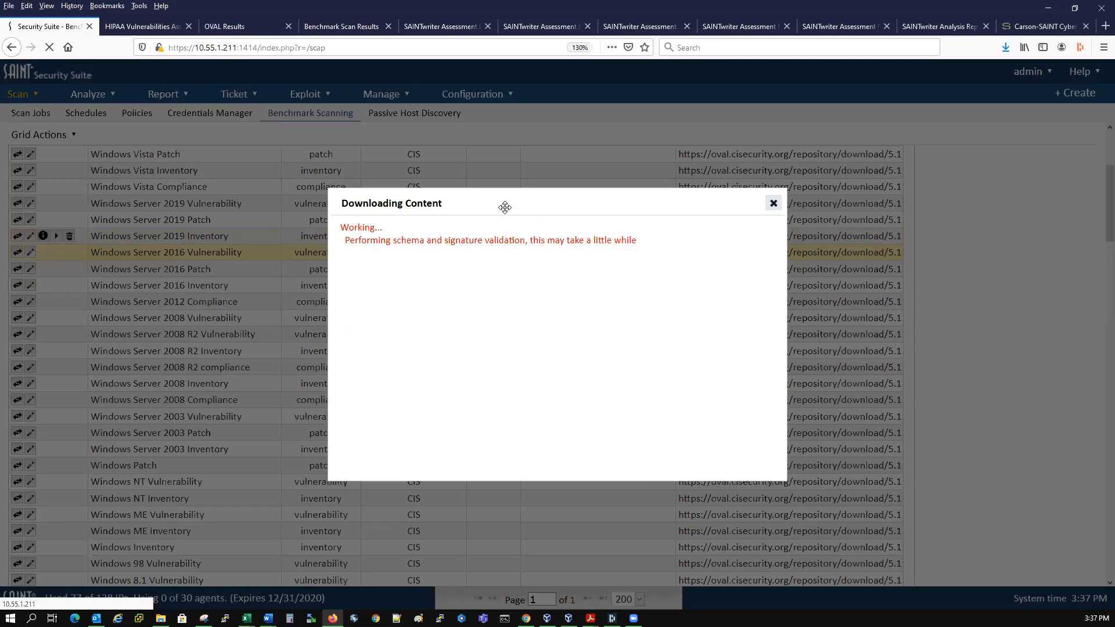
{"action": "left_click_drag", "start_coordinate": [504, 207], "coordinate": [462, 192]}
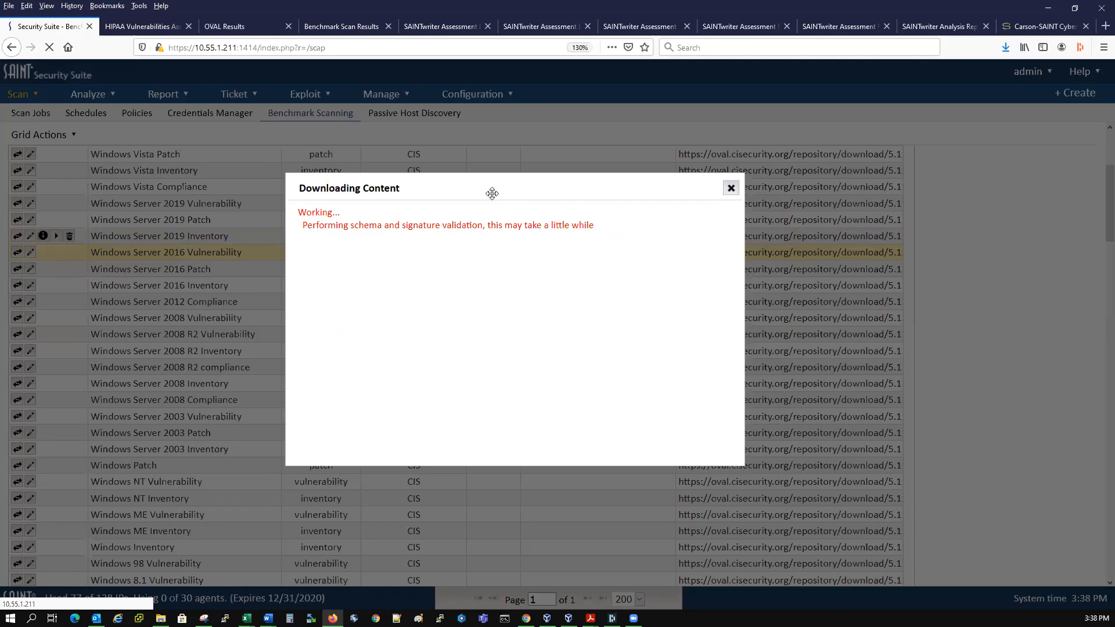
{"action": "left_click_drag", "start_coordinate": [503, 191], "coordinate": [487, 193]}
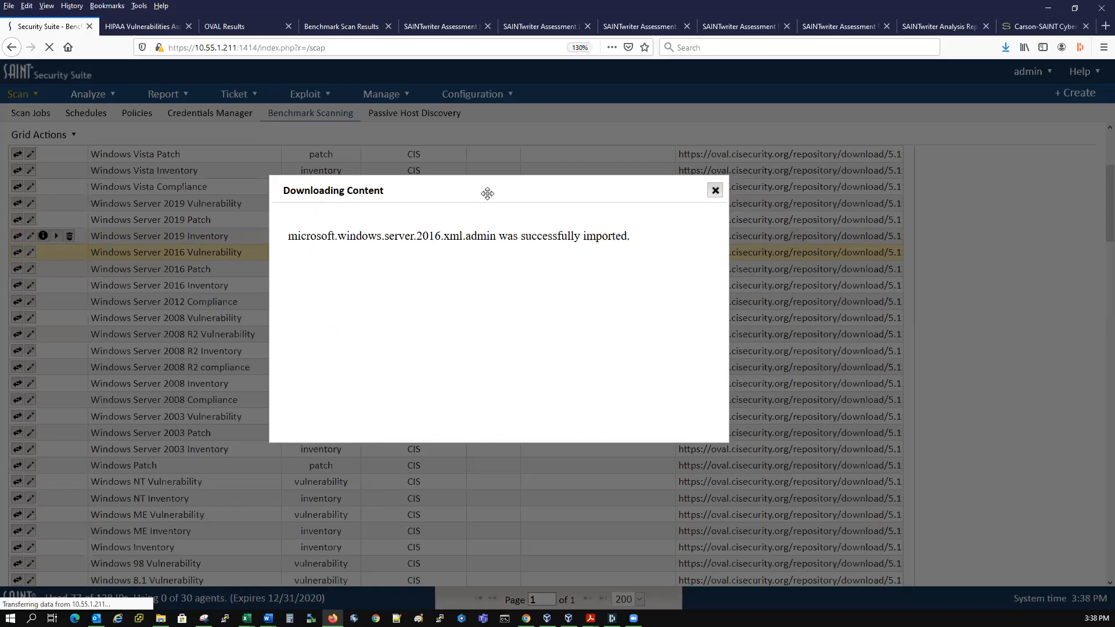
{"action": "left_click", "coordinate": [714, 191]}
{"action": "left_click_drag", "start_coordinate": [508, 256], "coordinate": [470, 253]}
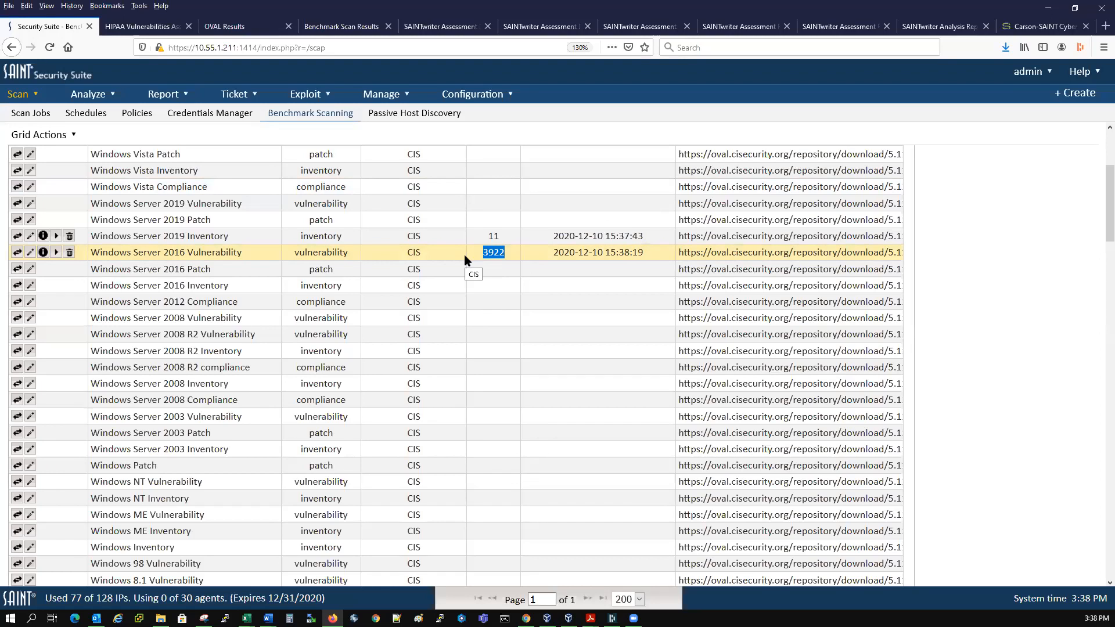
Go to the Benchmark Scan Results report and filter its rule results to the failed rules.
{"action": "scroll", "coordinate": [465, 255], "scroll_direction": "up", "scroll_amount": 3}
{"action": "left_click", "coordinate": [576, 138]}
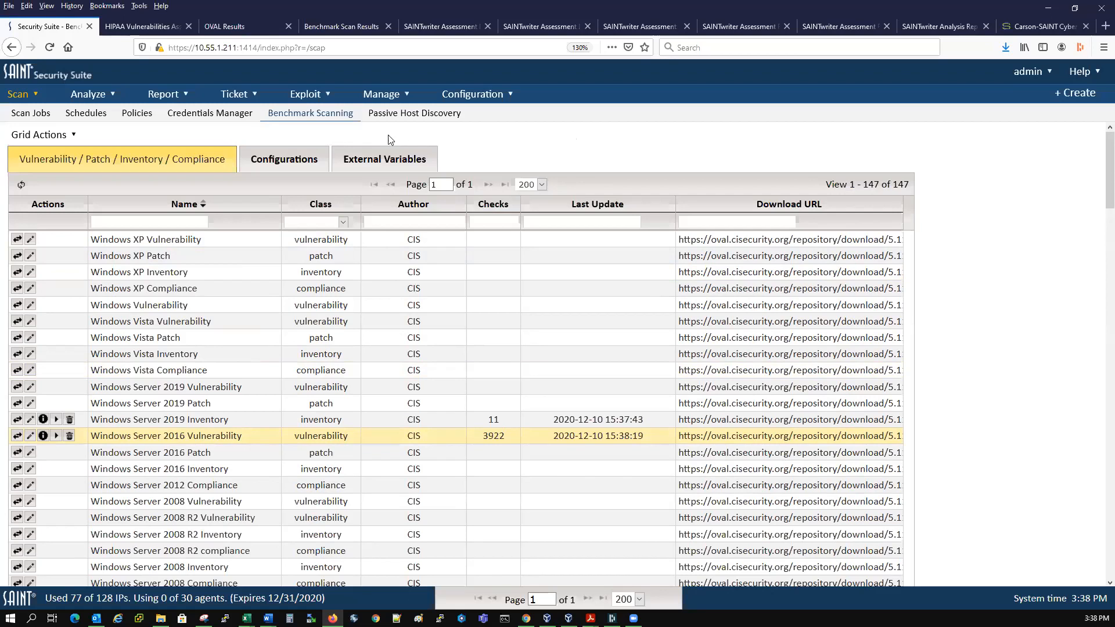
{"action": "left_click", "coordinate": [252, 30]}
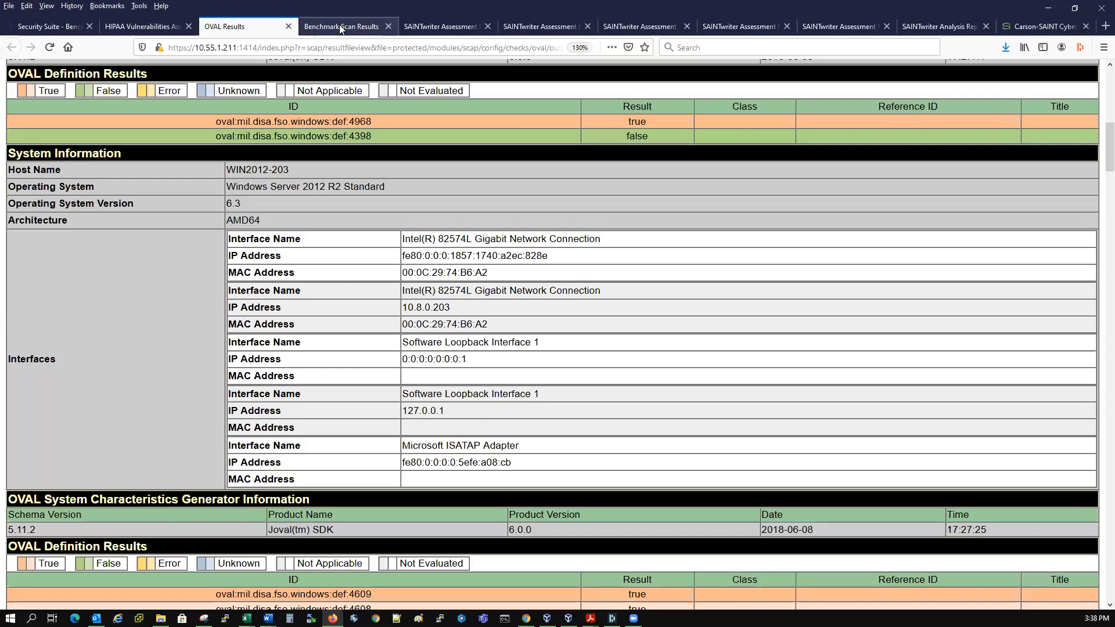
{"action": "left_click", "coordinate": [341, 26]}
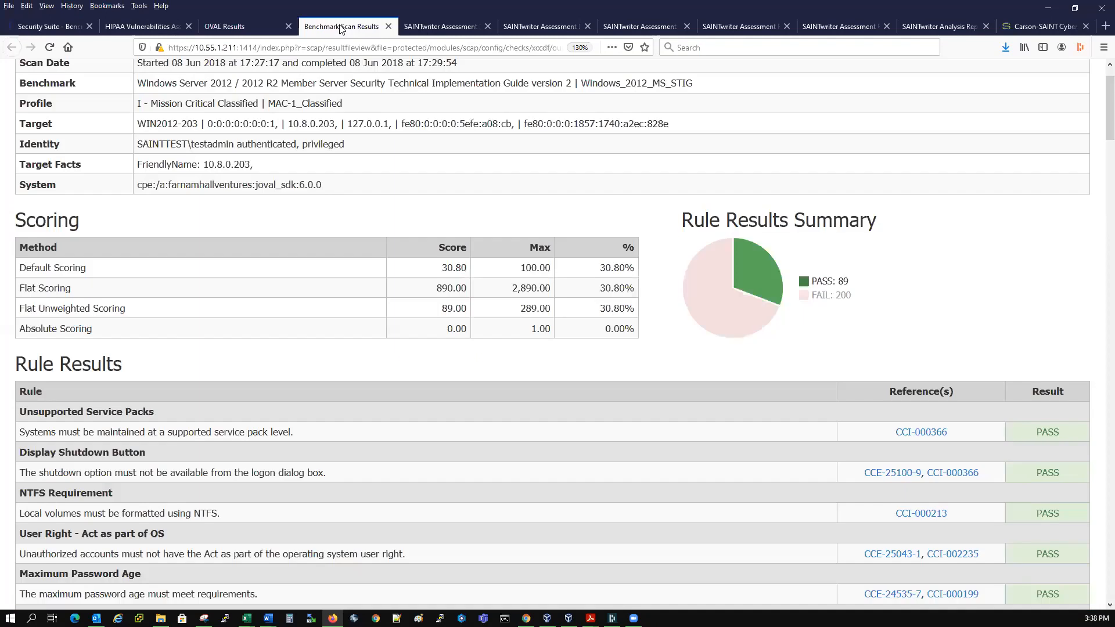
{"action": "left_click", "coordinate": [707, 270]}
{"action": "scroll", "coordinate": [675, 268], "scroll_direction": "up", "scroll_amount": 1}
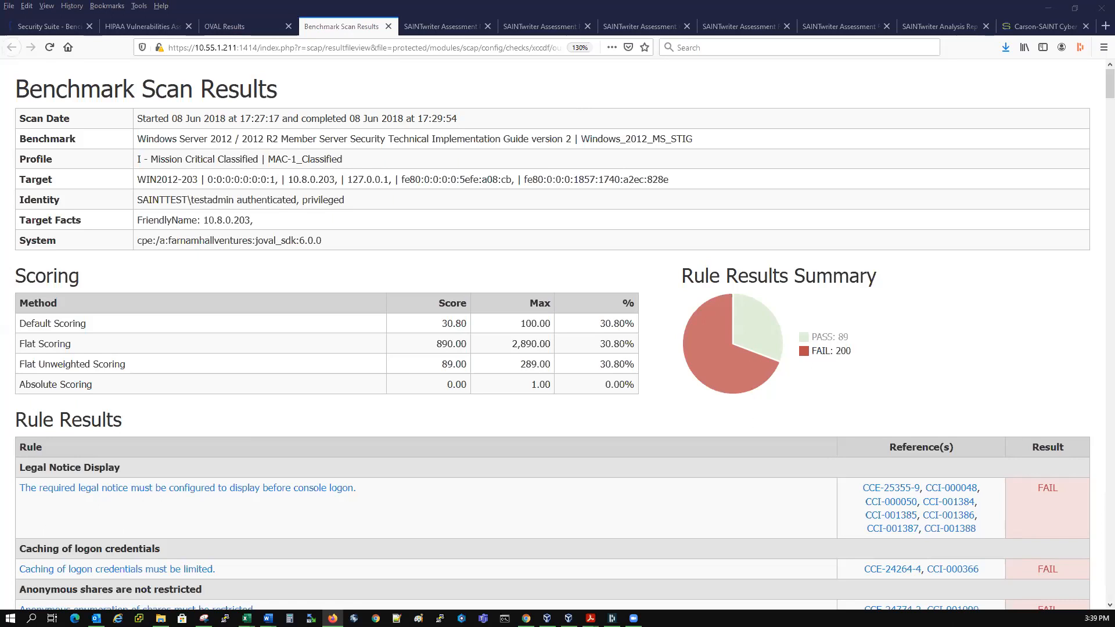
Return to the benchmark list in the Security Suite and look at the checklist upload options without uploading a file.
{"action": "left_click", "coordinate": [60, 30]}
{"action": "left_click", "coordinate": [39, 135]}
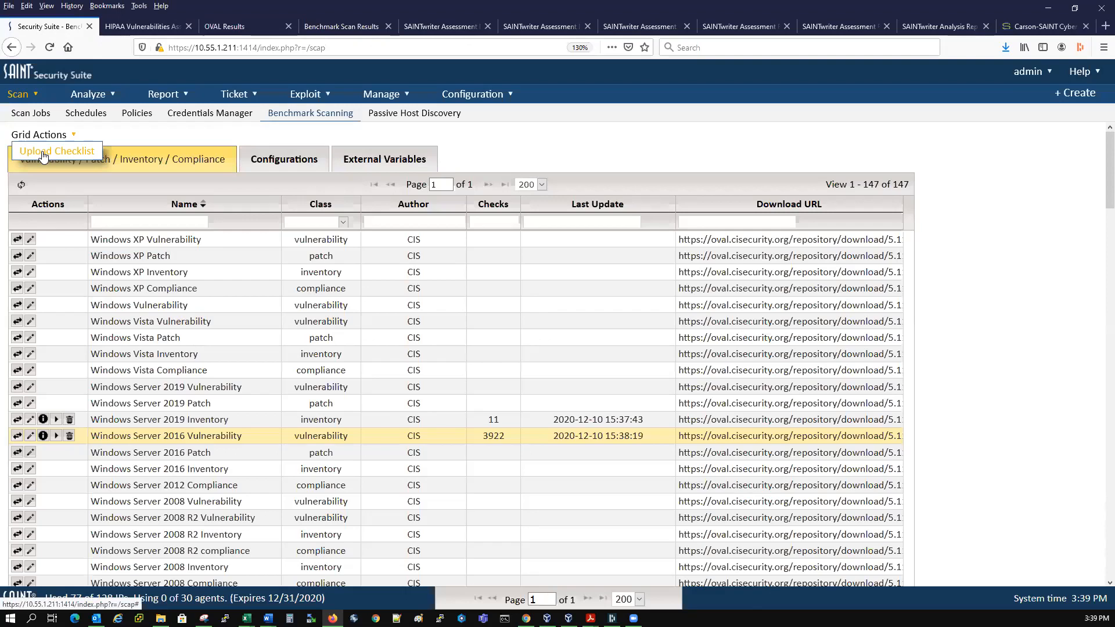
{"action": "left_click", "coordinate": [43, 154]}
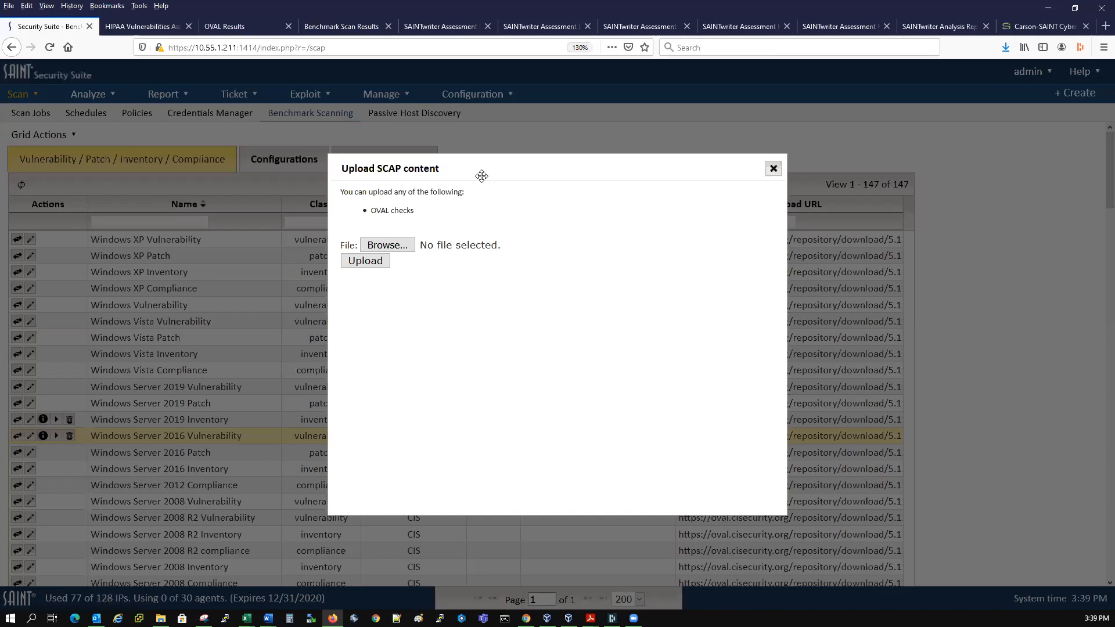
{"action": "left_click", "coordinate": [773, 168]}
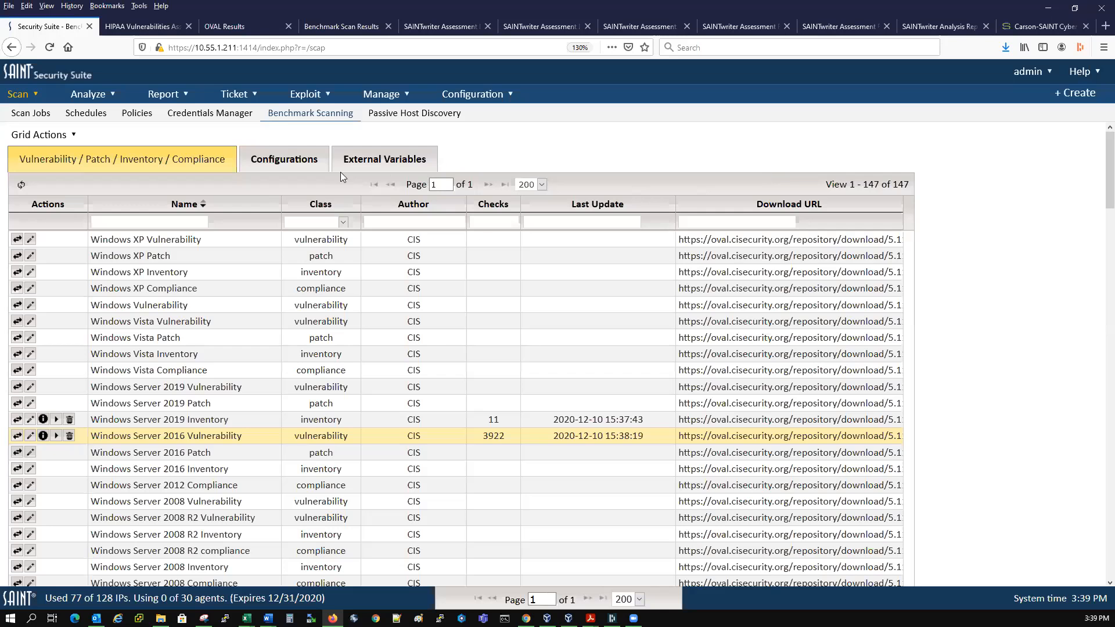
Open the Configurations benchmark list and view the editable name and download URL of Microsoft Windows 2012/2012 R2 MS without saving.
{"action": "left_click", "coordinate": [290, 158]}
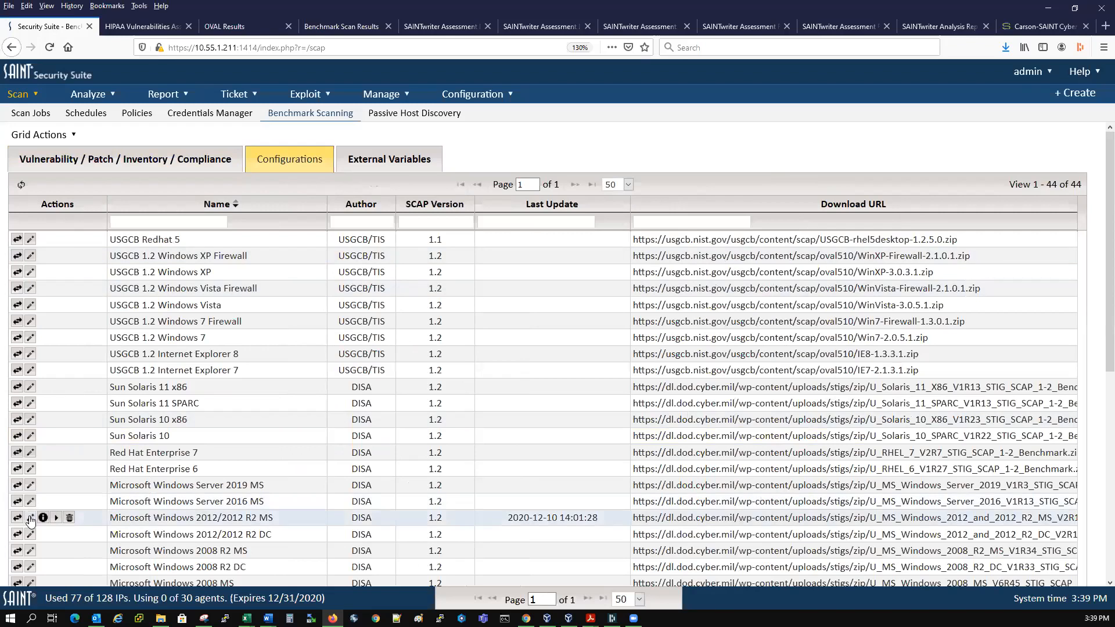
{"action": "left_click", "coordinate": [30, 519]}
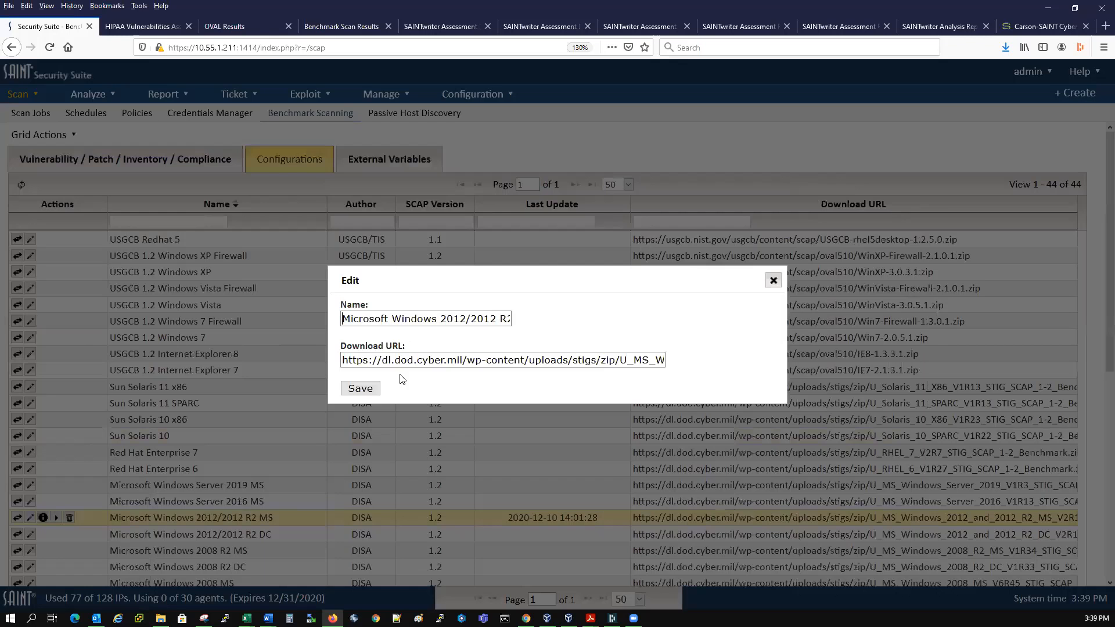
{"action": "left_click", "coordinate": [772, 281]}
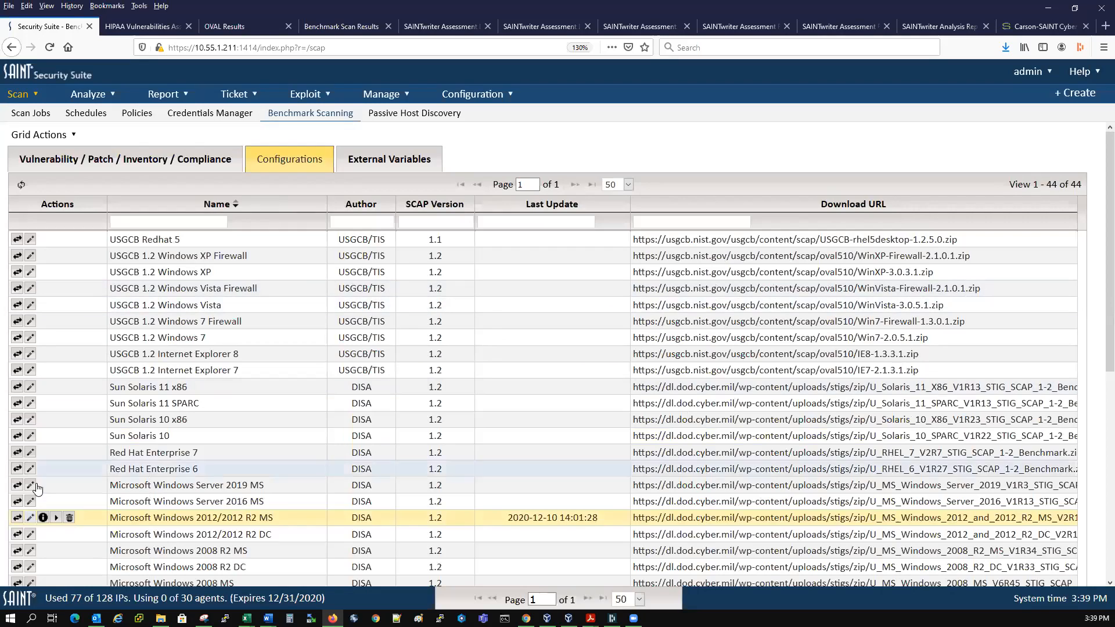
Show the profiles of the Microsoft Windows 2012/2012 R2 MS benchmark and open MAC-3_Sensitive in the SCAP Profile Editor.
{"action": "left_click", "coordinate": [55, 518]}
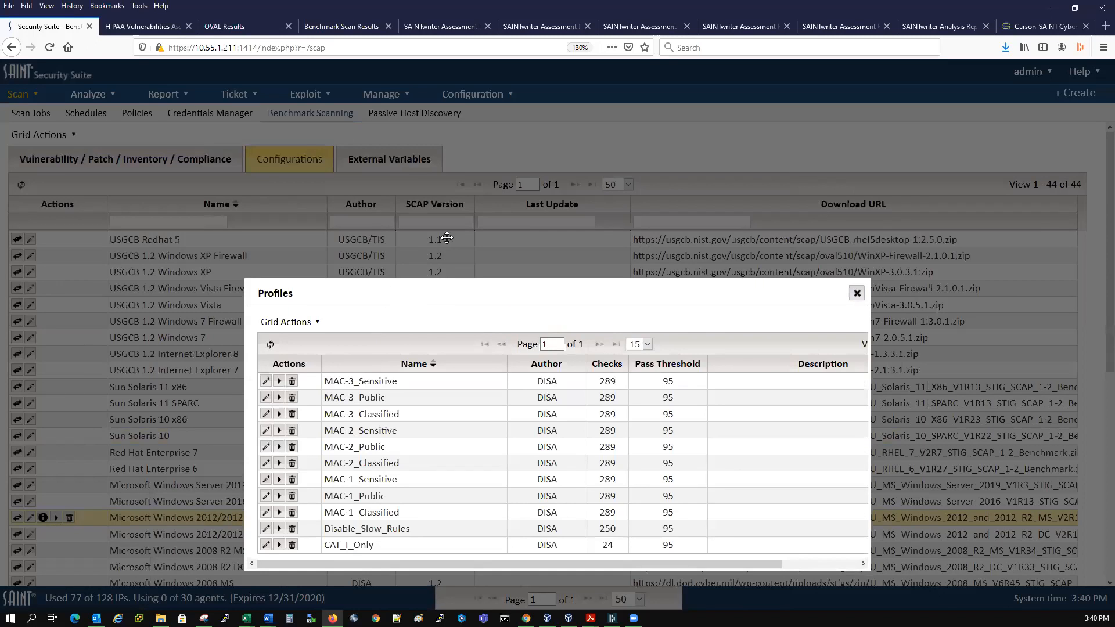
{"action": "left_click_drag", "start_coordinate": [435, 292], "coordinate": [435, 172]}
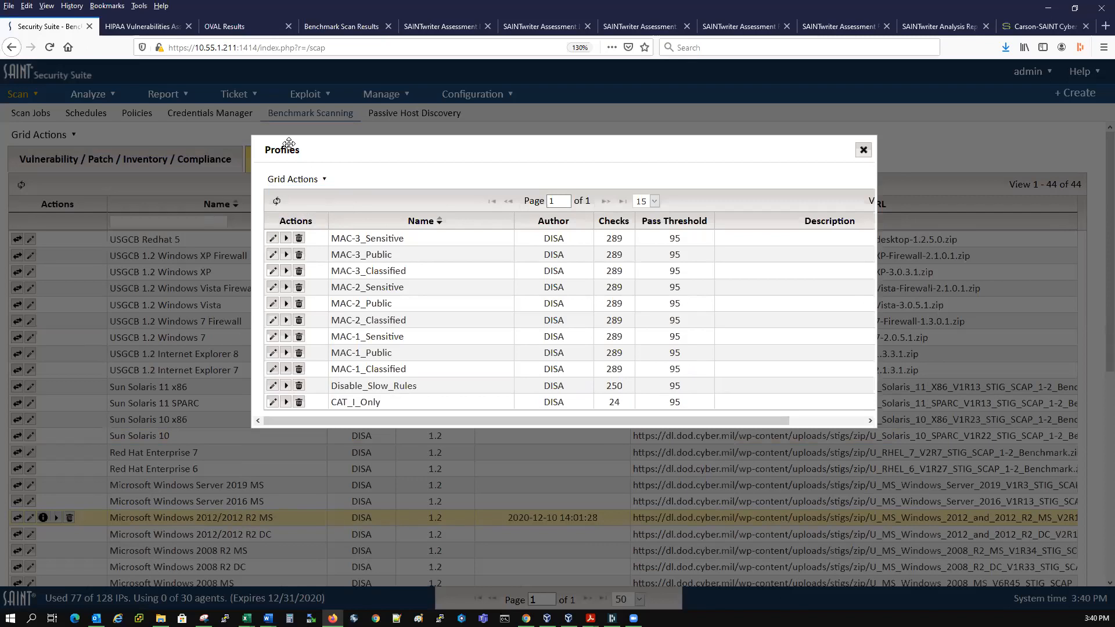
{"action": "left_click", "coordinate": [273, 239]}
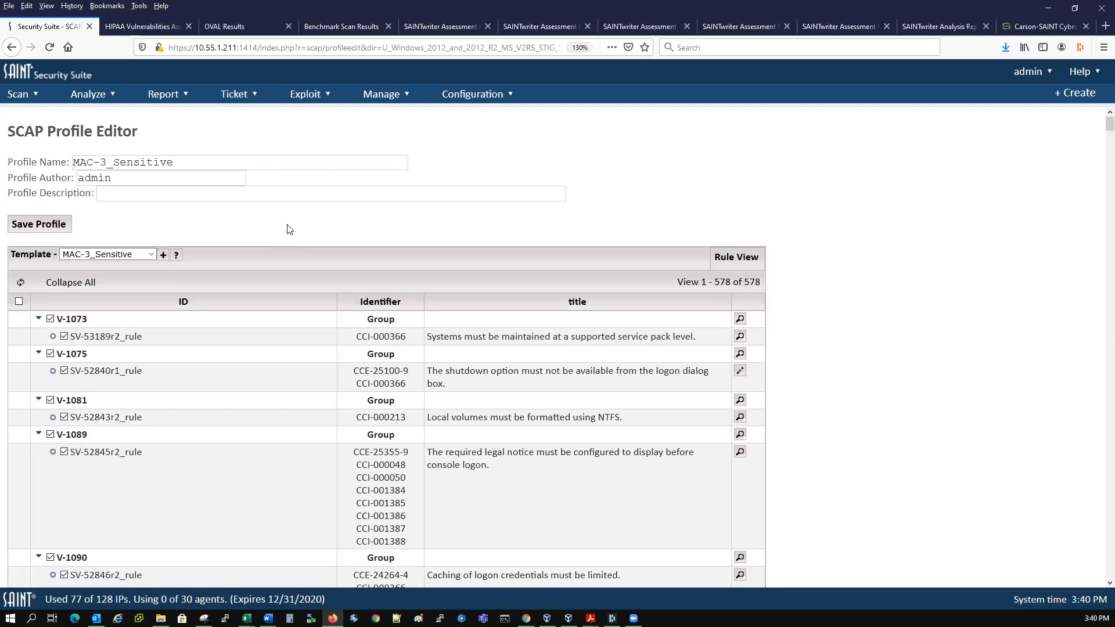
Look through the rule groups of the MAC-3_Sensitive profile and open the details of SV-52845r2_rule under V-1089.
{"action": "scroll", "coordinate": [266, 346], "scroll_direction": "down", "scroll_amount": 1}
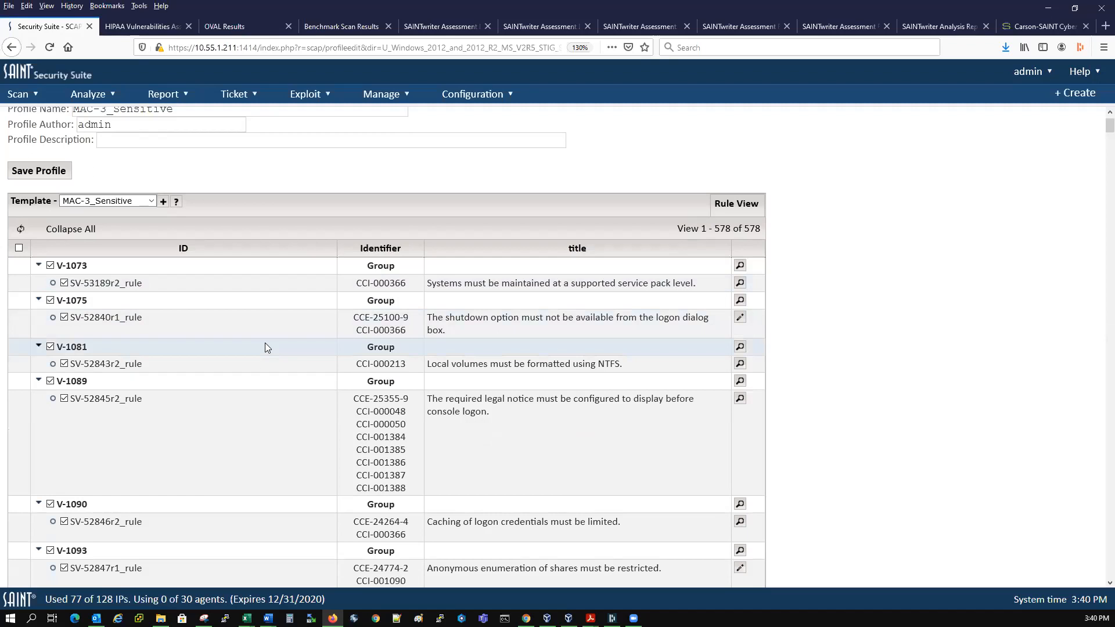
{"action": "scroll", "coordinate": [266, 347], "scroll_direction": "down", "scroll_amount": 4}
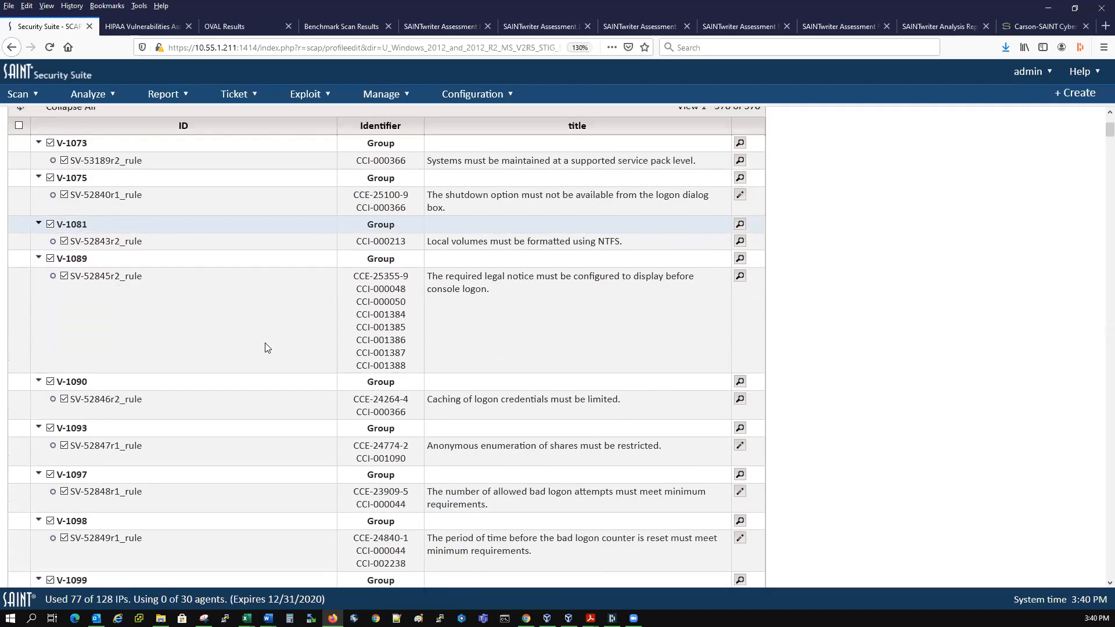
{"action": "scroll", "coordinate": [266, 347], "scroll_direction": "up", "scroll_amount": 5}
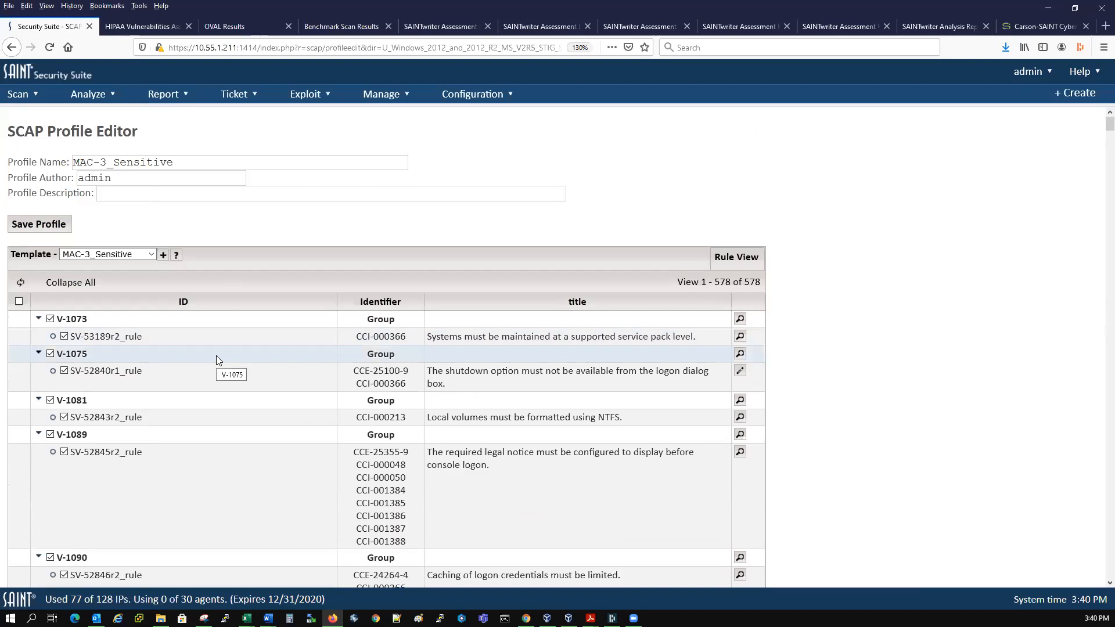
{"action": "scroll", "coordinate": [216, 356], "scroll_direction": "down", "scroll_amount": 1}
{"action": "scroll", "coordinate": [216, 356], "scroll_direction": "down", "scroll_amount": 1}
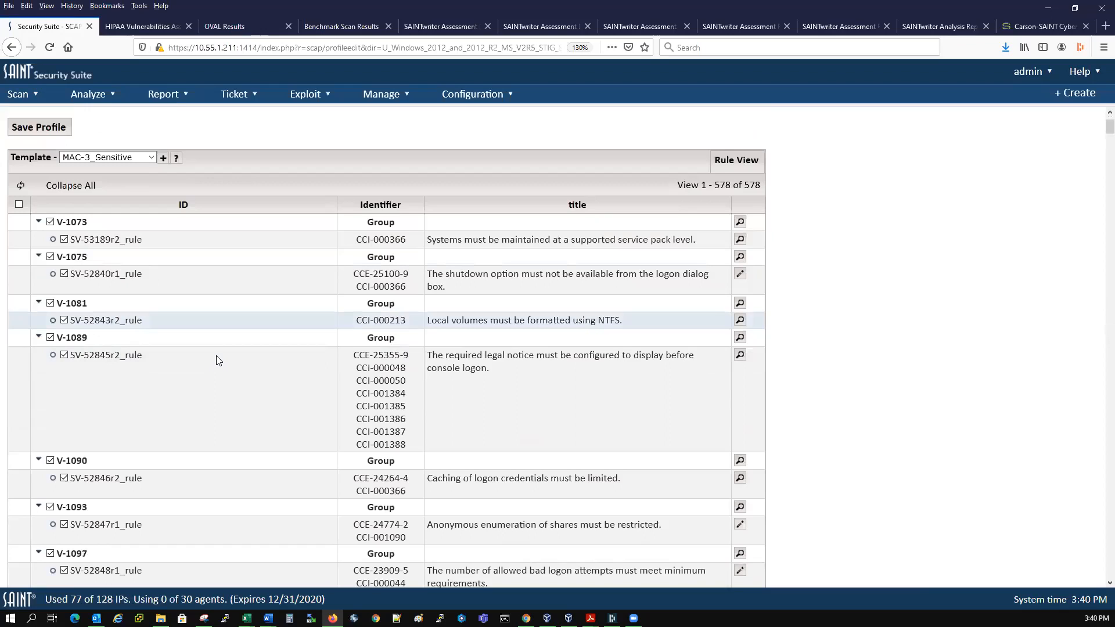
{"action": "scroll", "coordinate": [216, 356], "scroll_direction": "down", "scroll_amount": 1}
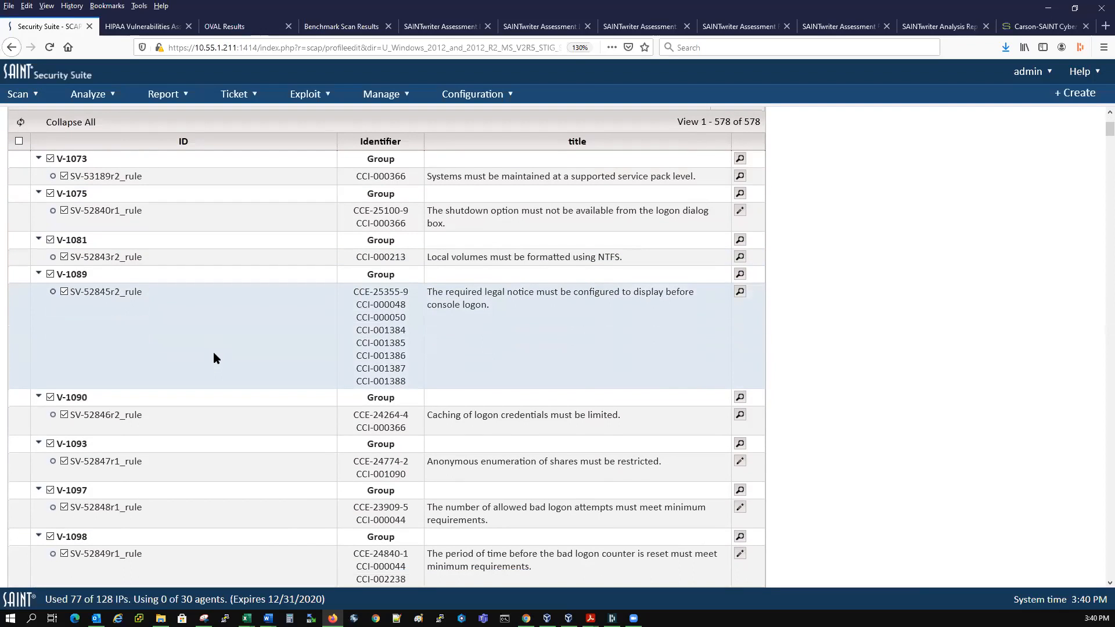
{"action": "left_click", "coordinate": [739, 291]}
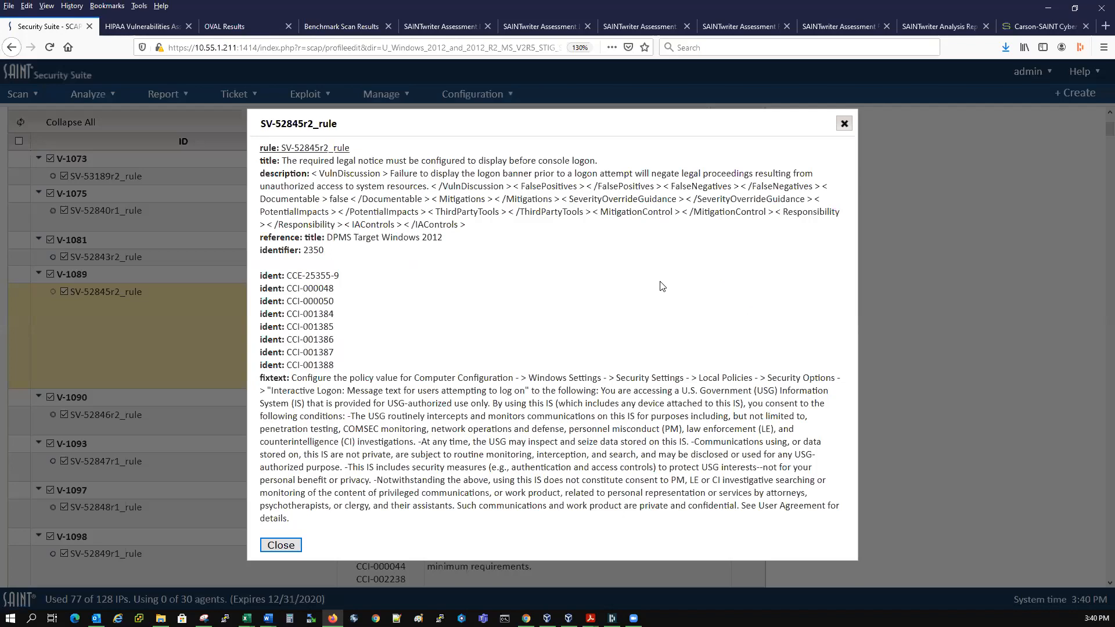
Close the open rule details and apply the value 1 to SV-52847r1_rule under V-1093 for anonymous enumeration of SAM accounts and shares.
{"action": "left_click", "coordinate": [843, 123]}
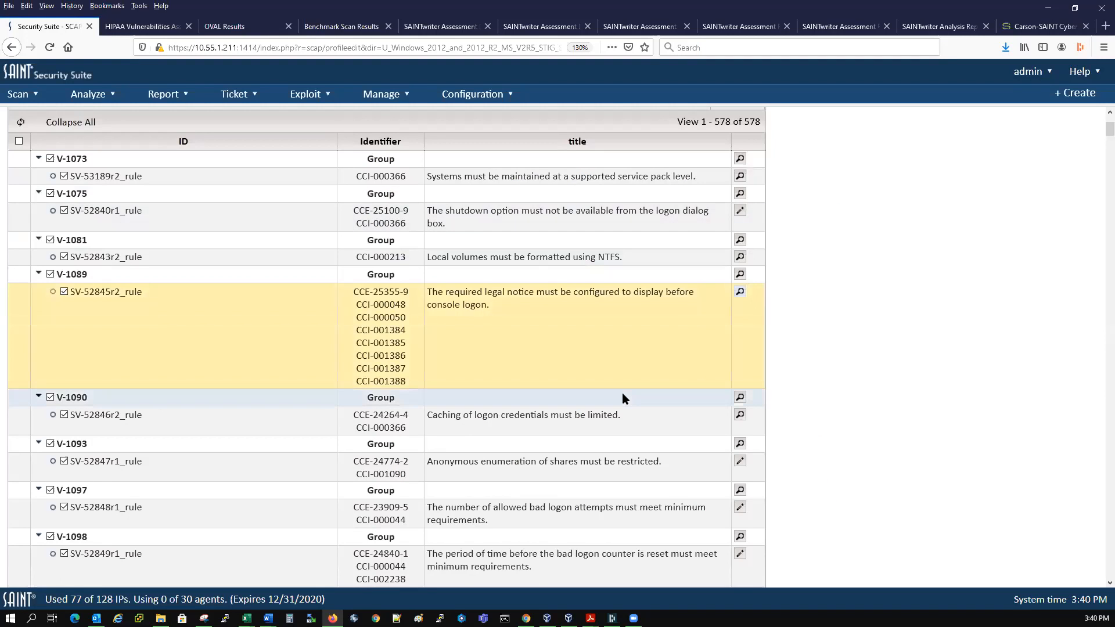
{"action": "scroll", "coordinate": [621, 392], "scroll_direction": "down", "scroll_amount": 3}
{"action": "left_click", "coordinate": [739, 302]}
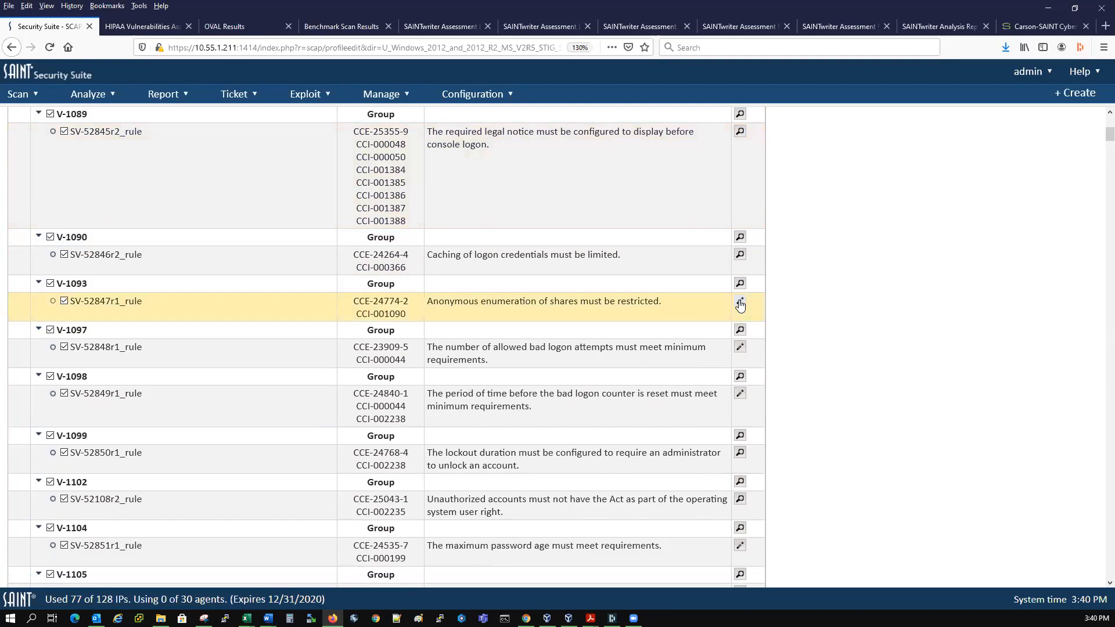
{"action": "left_click", "coordinate": [386, 278]}
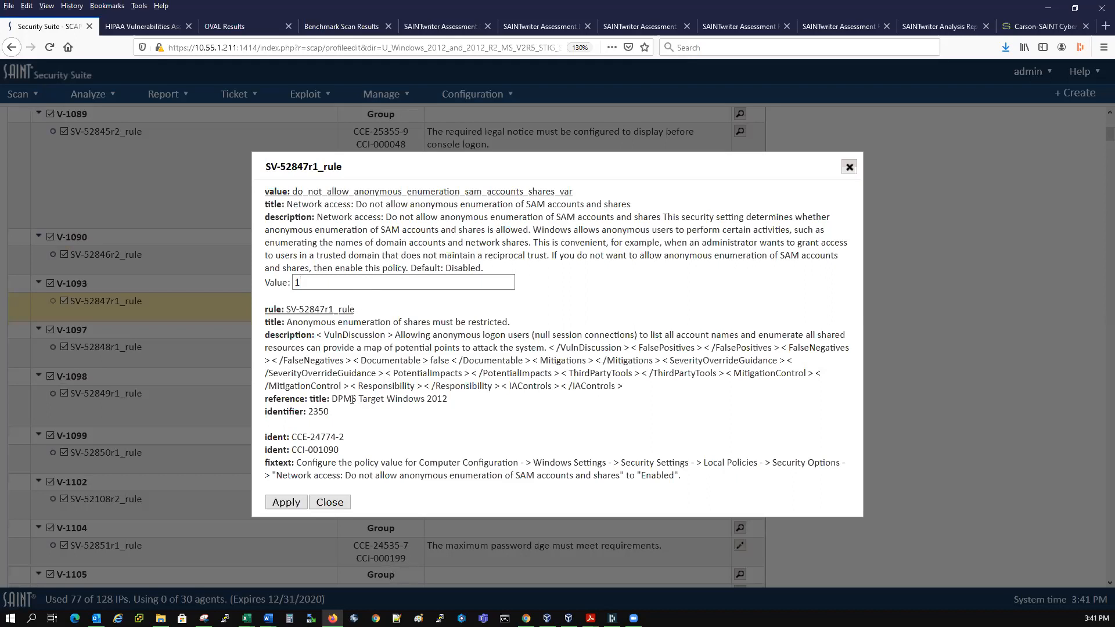
{"action": "left_click", "coordinate": [286, 502]}
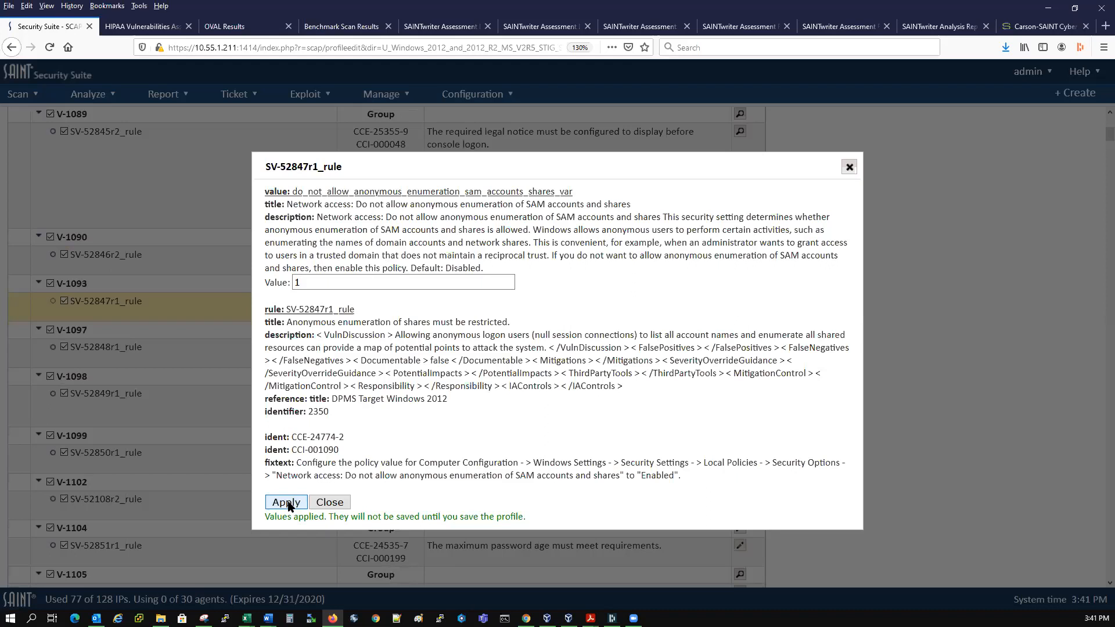
{"action": "left_click", "coordinate": [850, 167]}
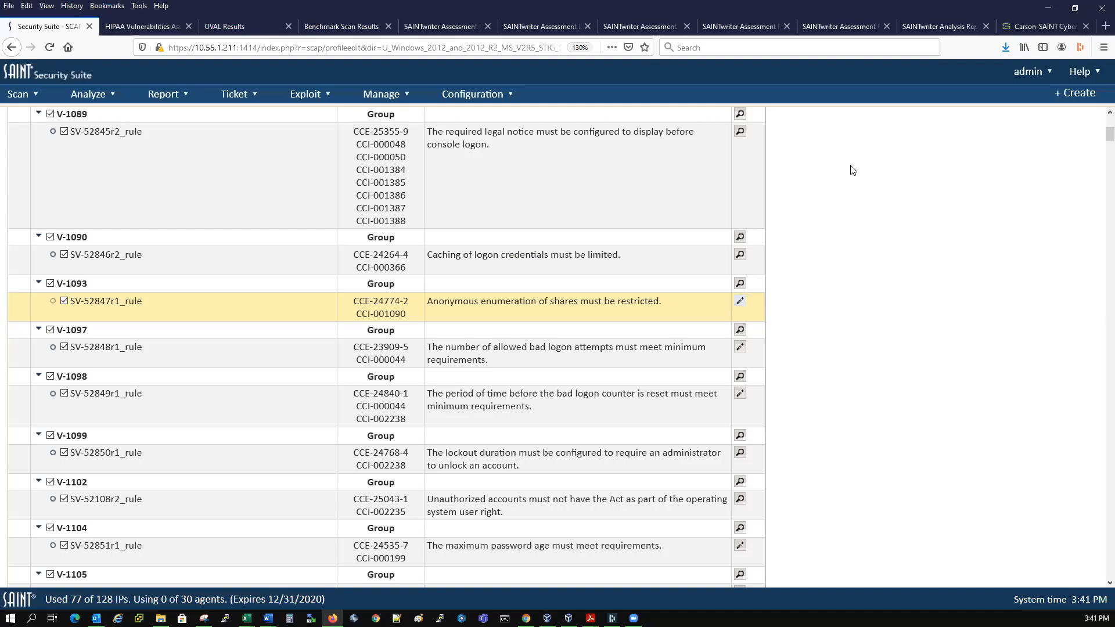
Try to save the edited profile under its default name MAC-3_Sensitive.
{"action": "scroll", "coordinate": [483, 341], "scroll_direction": "up", "scroll_amount": 3}
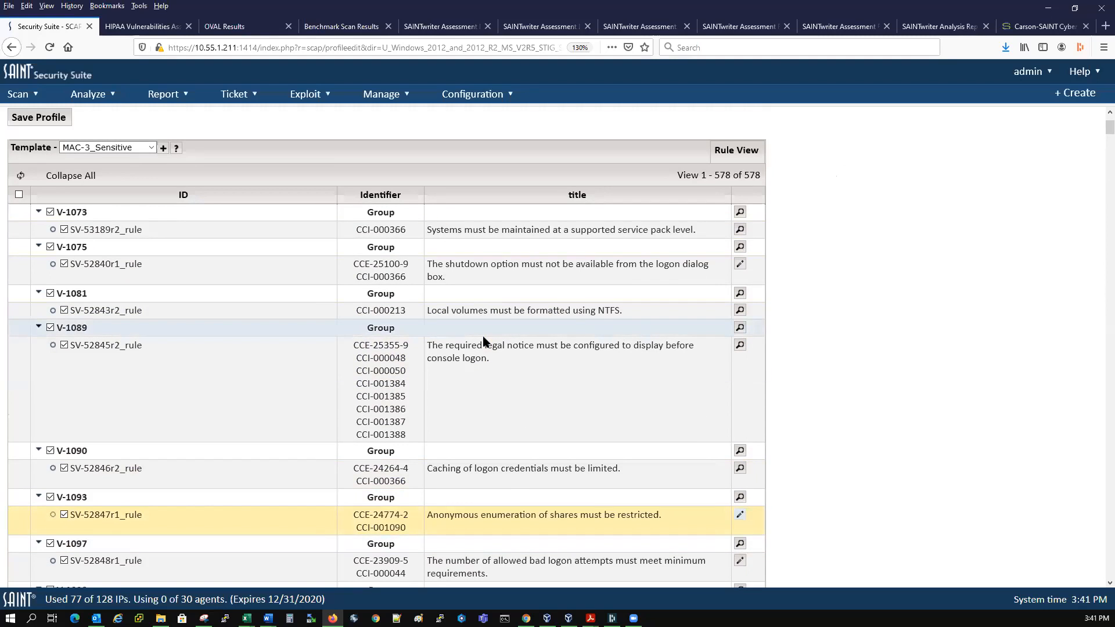
{"action": "scroll", "coordinate": [401, 326], "scroll_direction": "up", "scroll_amount": 2}
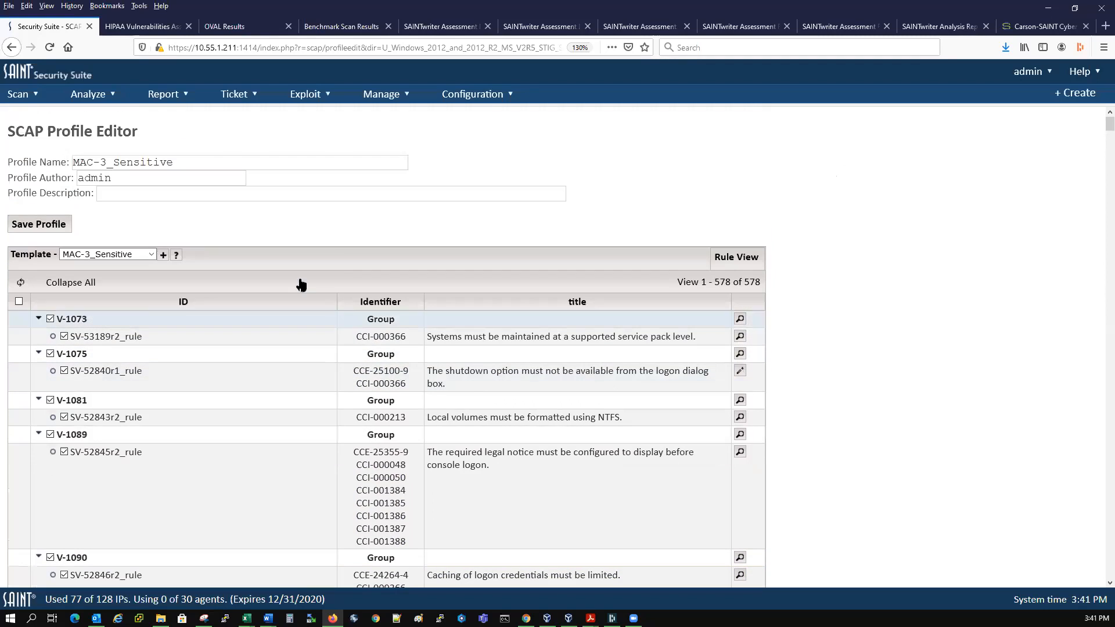
{"action": "left_click", "coordinate": [34, 225]}
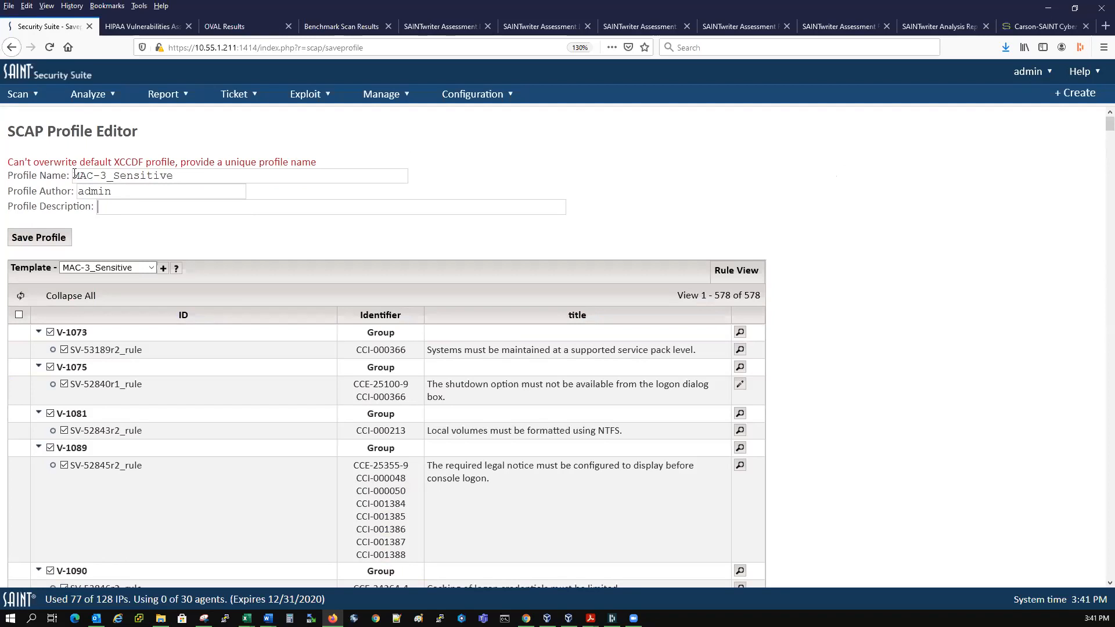
Prefix the profile name MAC-3_Sensitive with the owner's first name in possessive form and try to save the profile.
{"action": "type", "text": "DAvid"}
{"action": "key", "text": "BackSpace"}
{"action": "key", "text": "BackSpace"}
{"action": "key", "text": "BackSpace"}
{"action": "key", "text": "BackSpace"}
{"action": "type", "text": "avid's"}
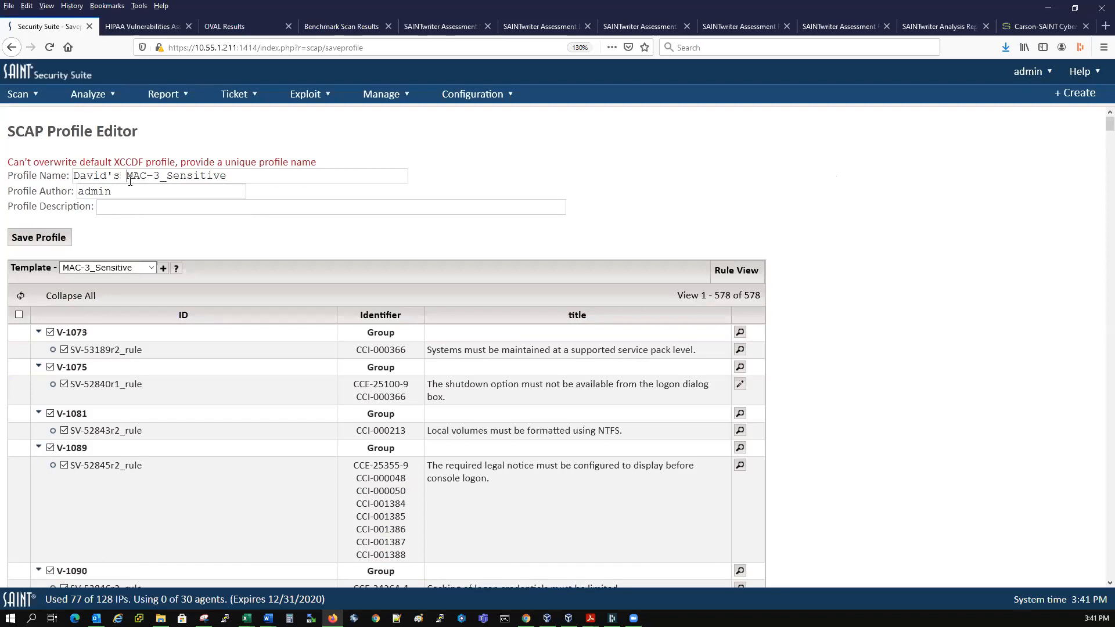
{"action": "left_click", "coordinate": [41, 240]}
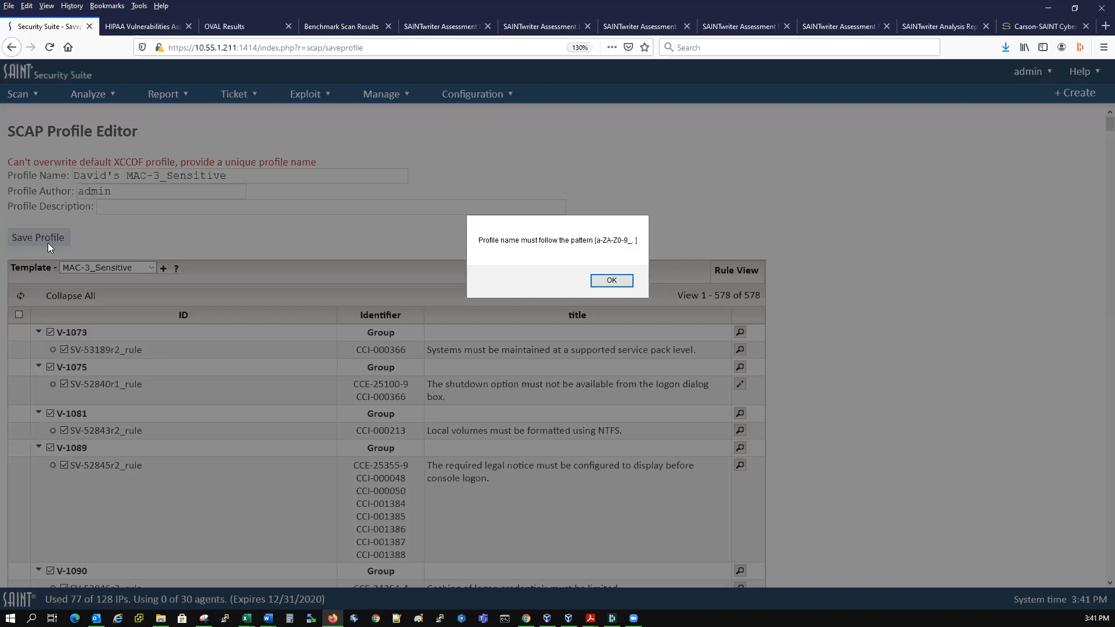
Dismiss the naming alert, remove the apostrophe from the profile name, and save the customized profile.
{"action": "left_click", "coordinate": [600, 281]}
{"action": "left_click", "coordinate": [112, 175]}
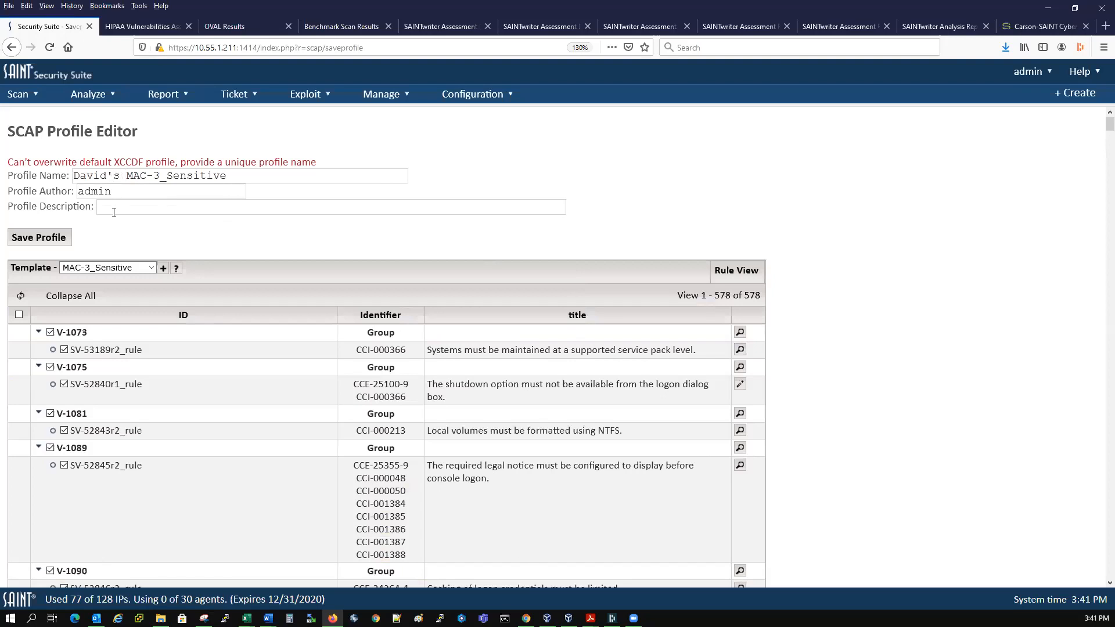
{"action": "key", "text": "BackSpace"}
{"action": "left_click", "coordinate": [35, 239]}
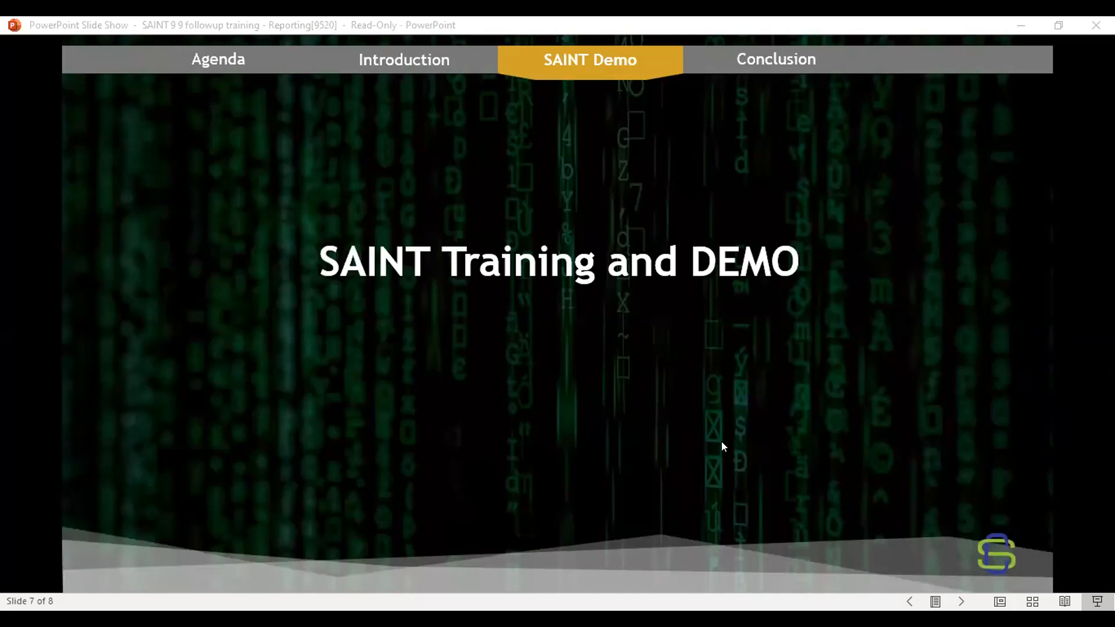
{"action": "key", "text": "Right"}
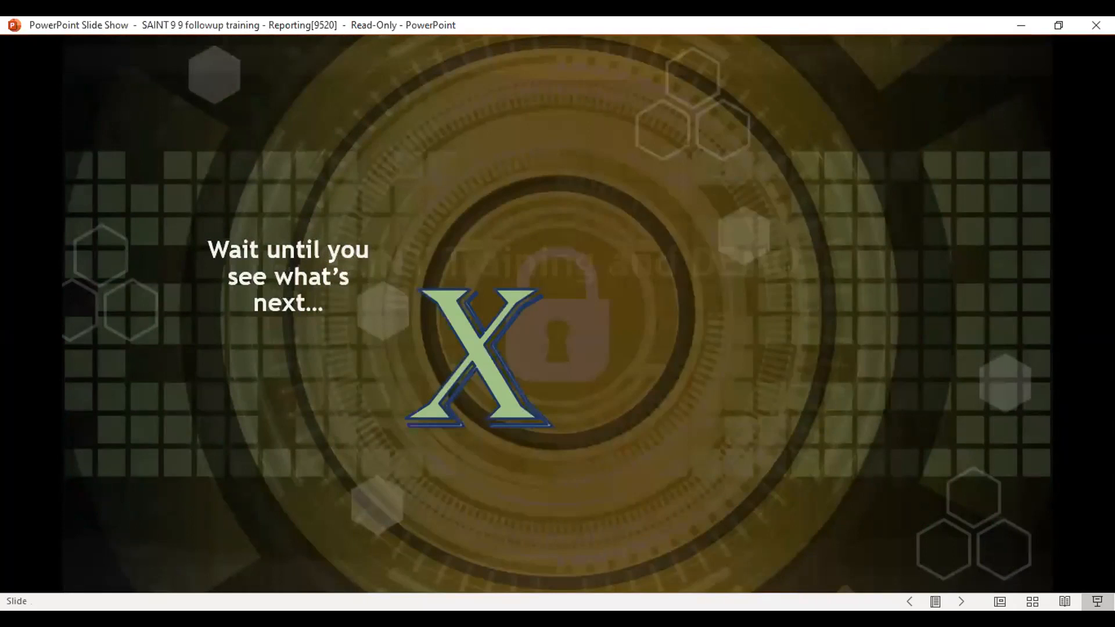